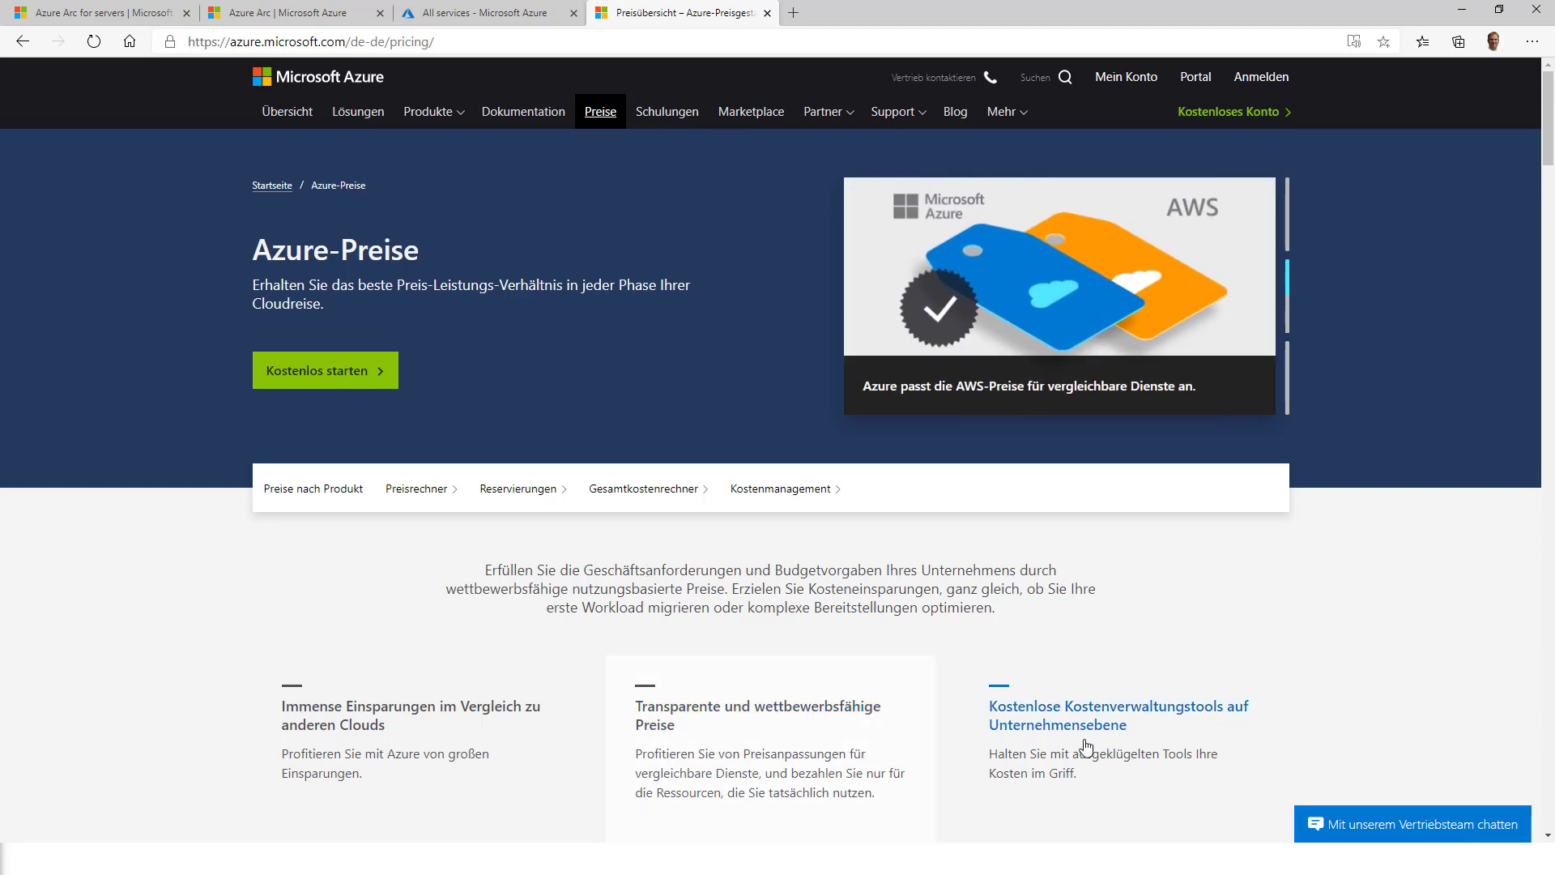
- Open the Virtual Machines pricing page from the list of prices by product
{"action": "scroll", "coordinate": [323, 503], "scroll_direction": "down", "scroll_amount": 5}
{"action": "left_click", "coordinate": [320, 498]}
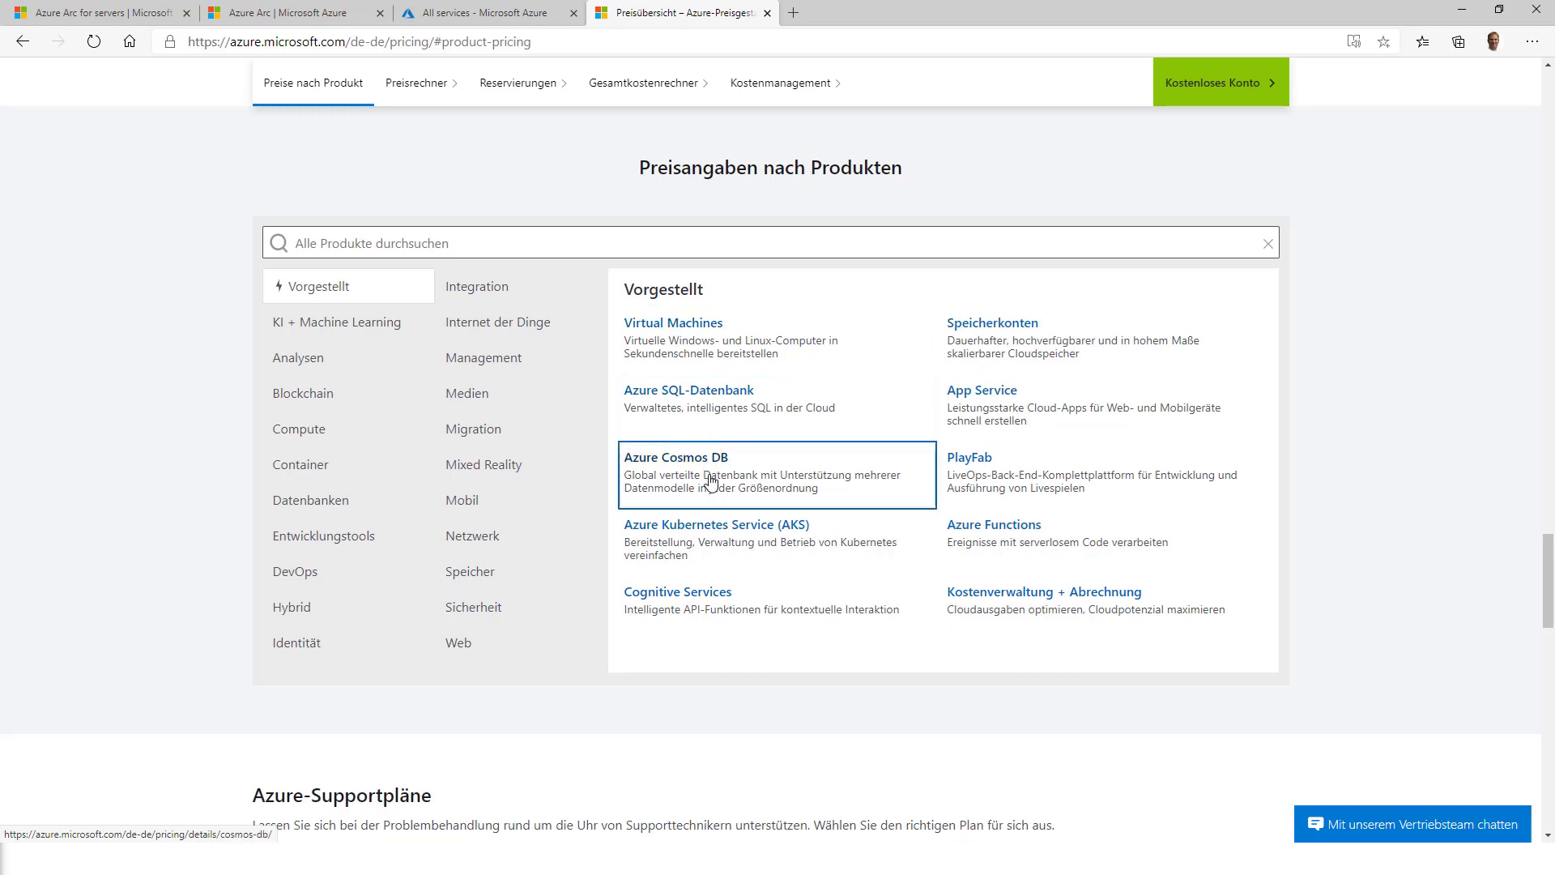
{"action": "scroll", "coordinate": [711, 495], "scroll_direction": "up", "scroll_amount": 1}
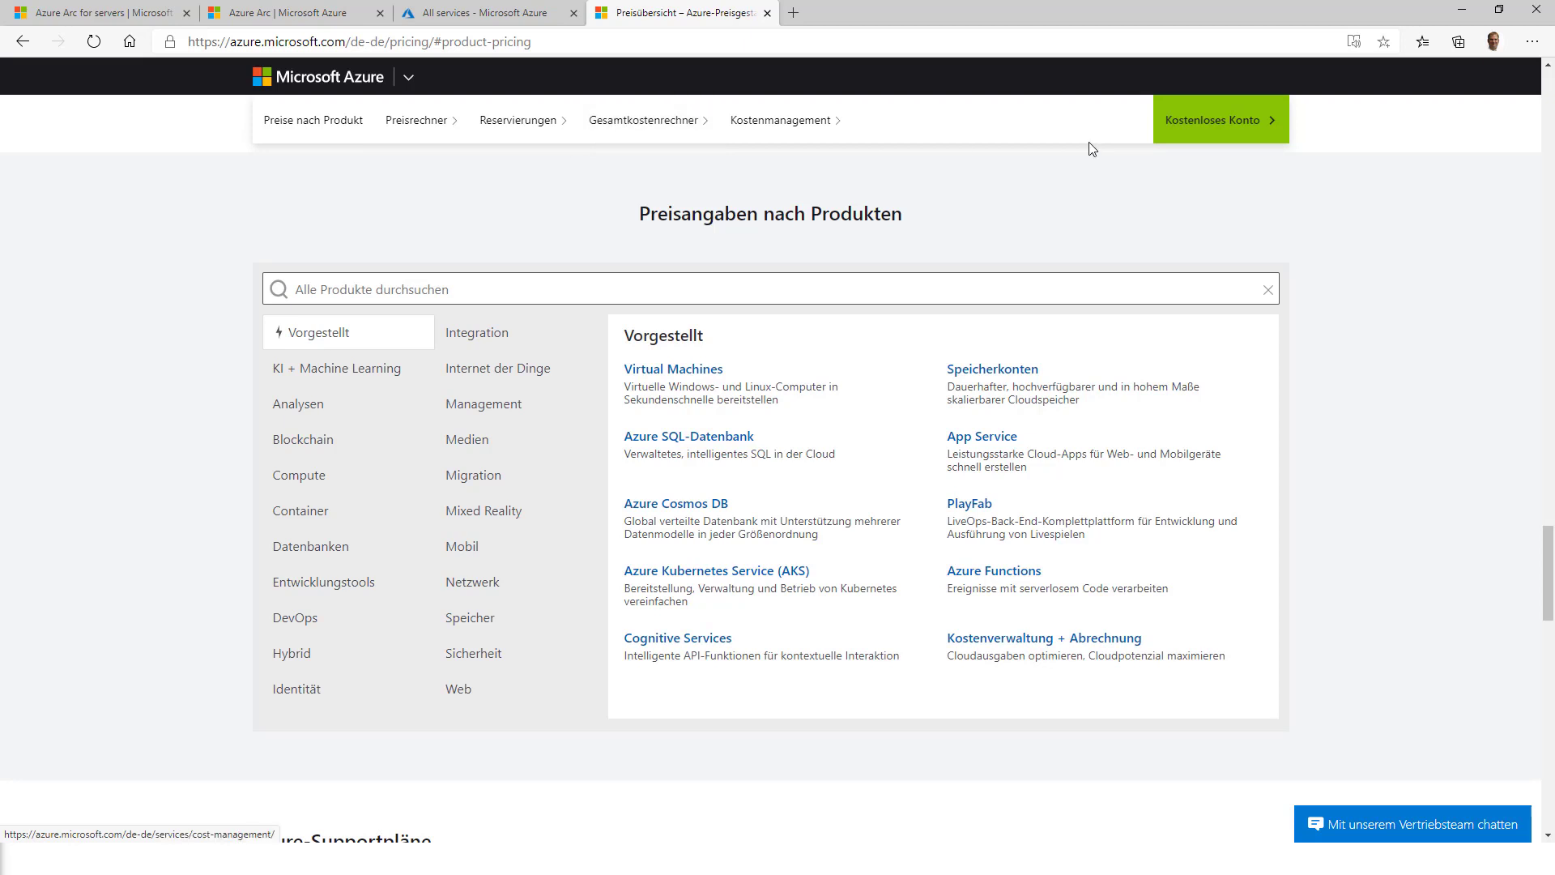
{"action": "left_click", "coordinate": [715, 385]}
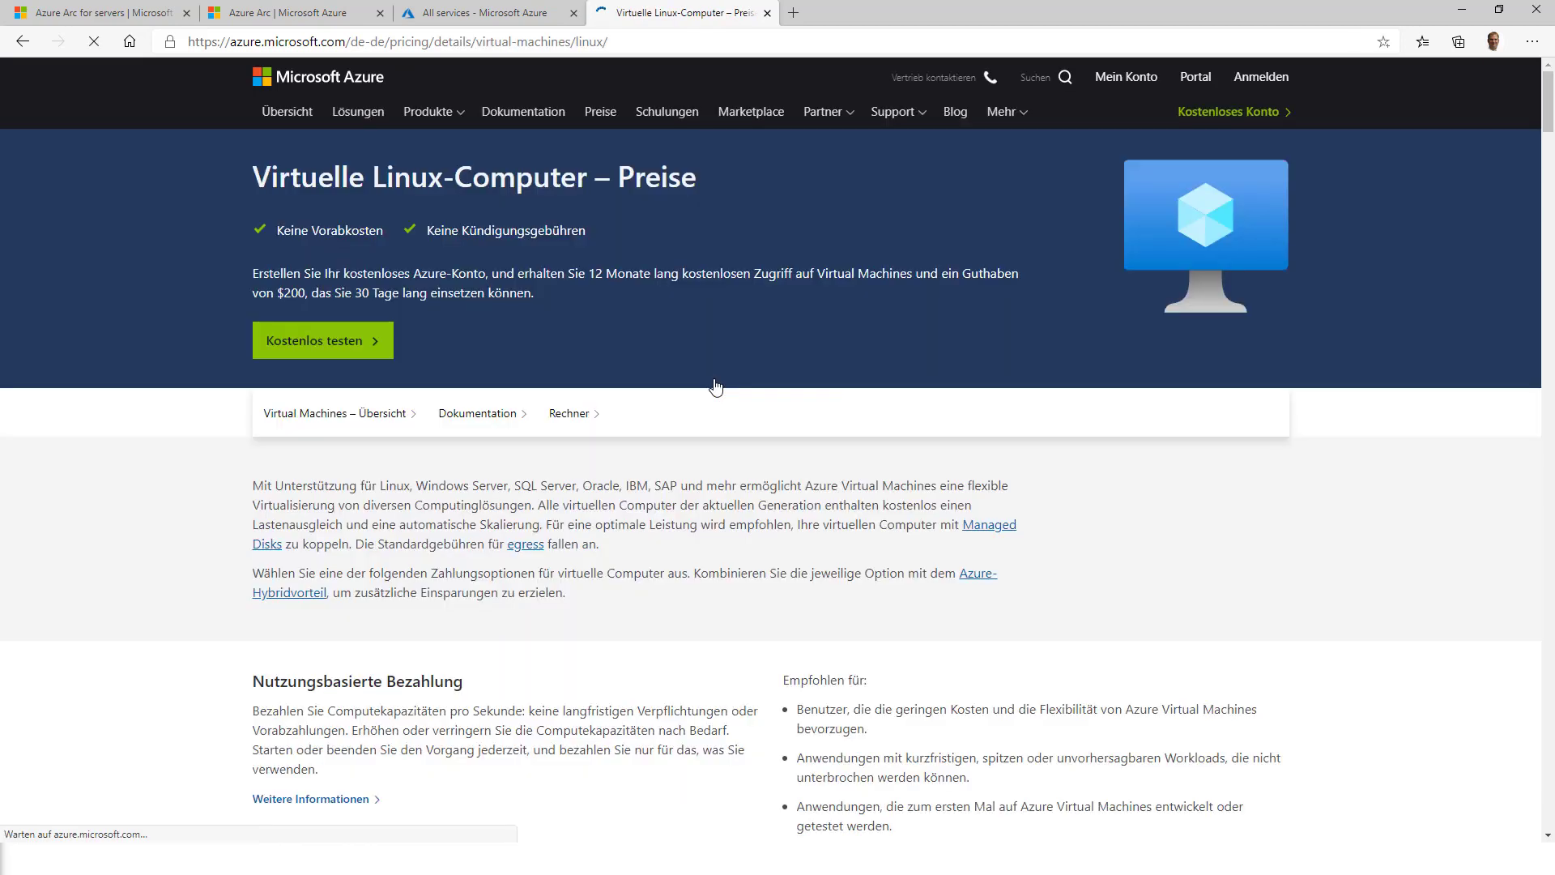
- Open the price calculator from the virtual machine pricing page and add Virtual Machines to the estimate
{"action": "scroll", "coordinate": [713, 462], "scroll_direction": "down", "scroll_amount": 1}
{"action": "scroll", "coordinate": [713, 462], "scroll_direction": "down", "scroll_amount": 4}
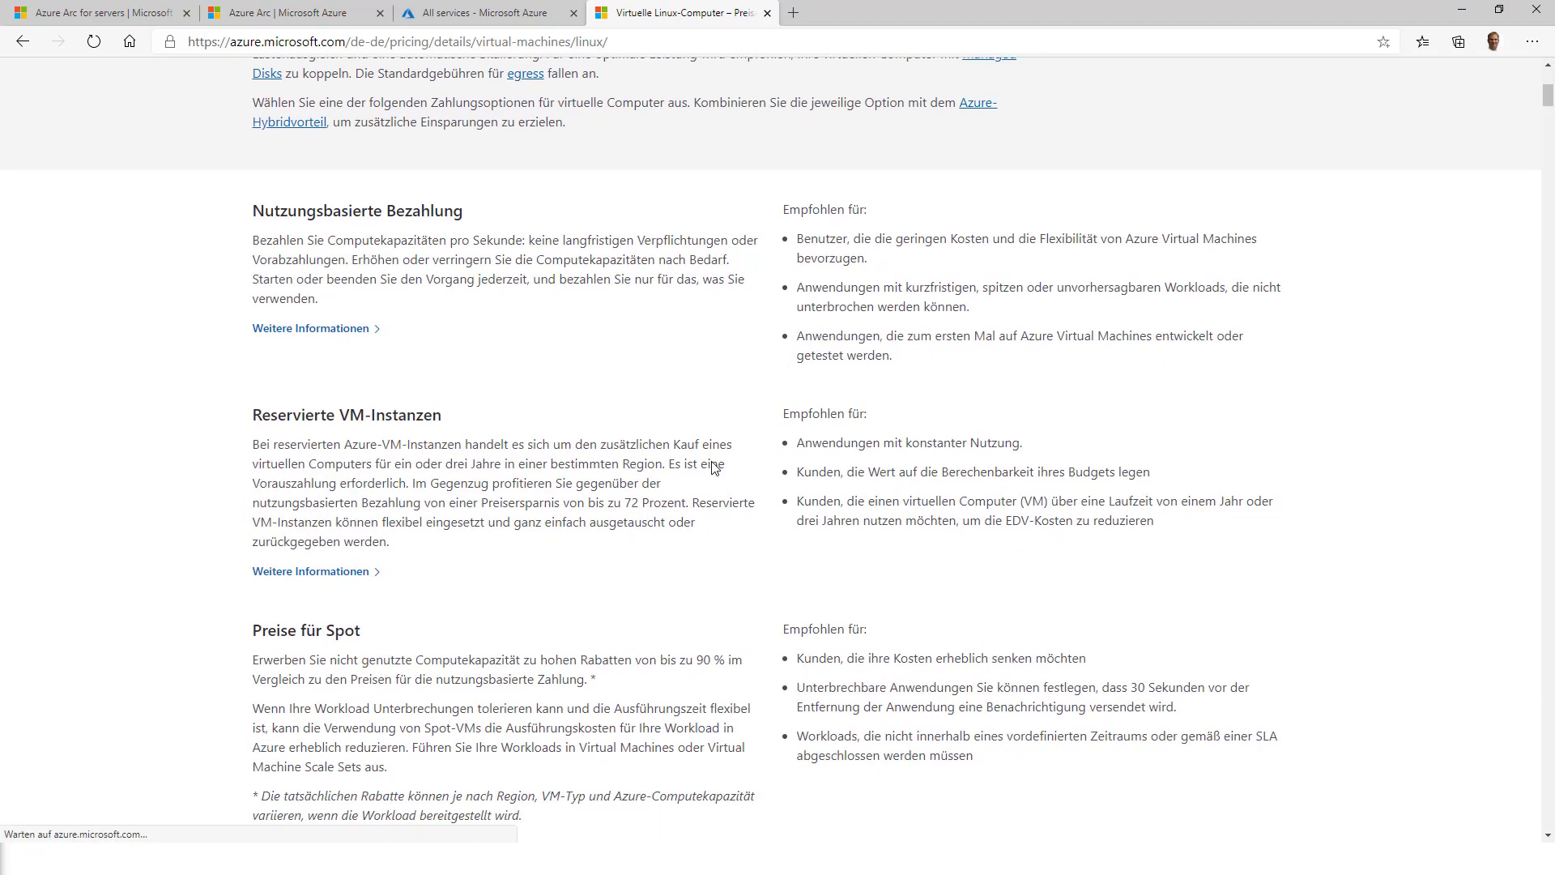
{"action": "scroll", "coordinate": [712, 462], "scroll_direction": "down", "scroll_amount": 4}
{"action": "scroll", "coordinate": [713, 463], "scroll_direction": "down", "scroll_amount": 4}
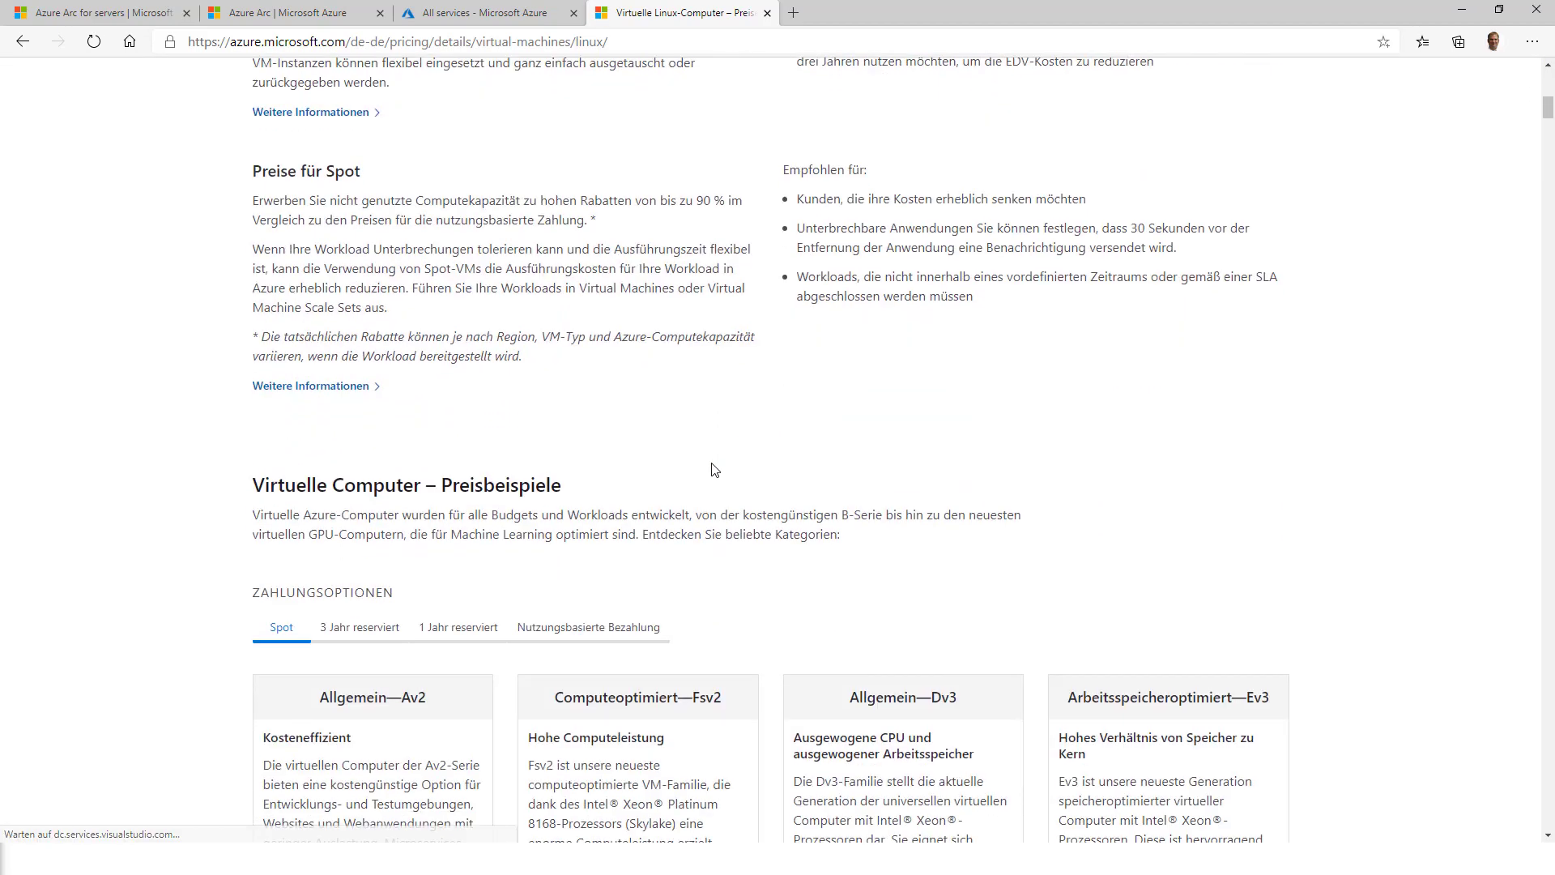
{"action": "scroll", "coordinate": [714, 467], "scroll_direction": "up", "scroll_amount": 9}
{"action": "scroll", "coordinate": [714, 470], "scroll_direction": "up", "scroll_amount": 4}
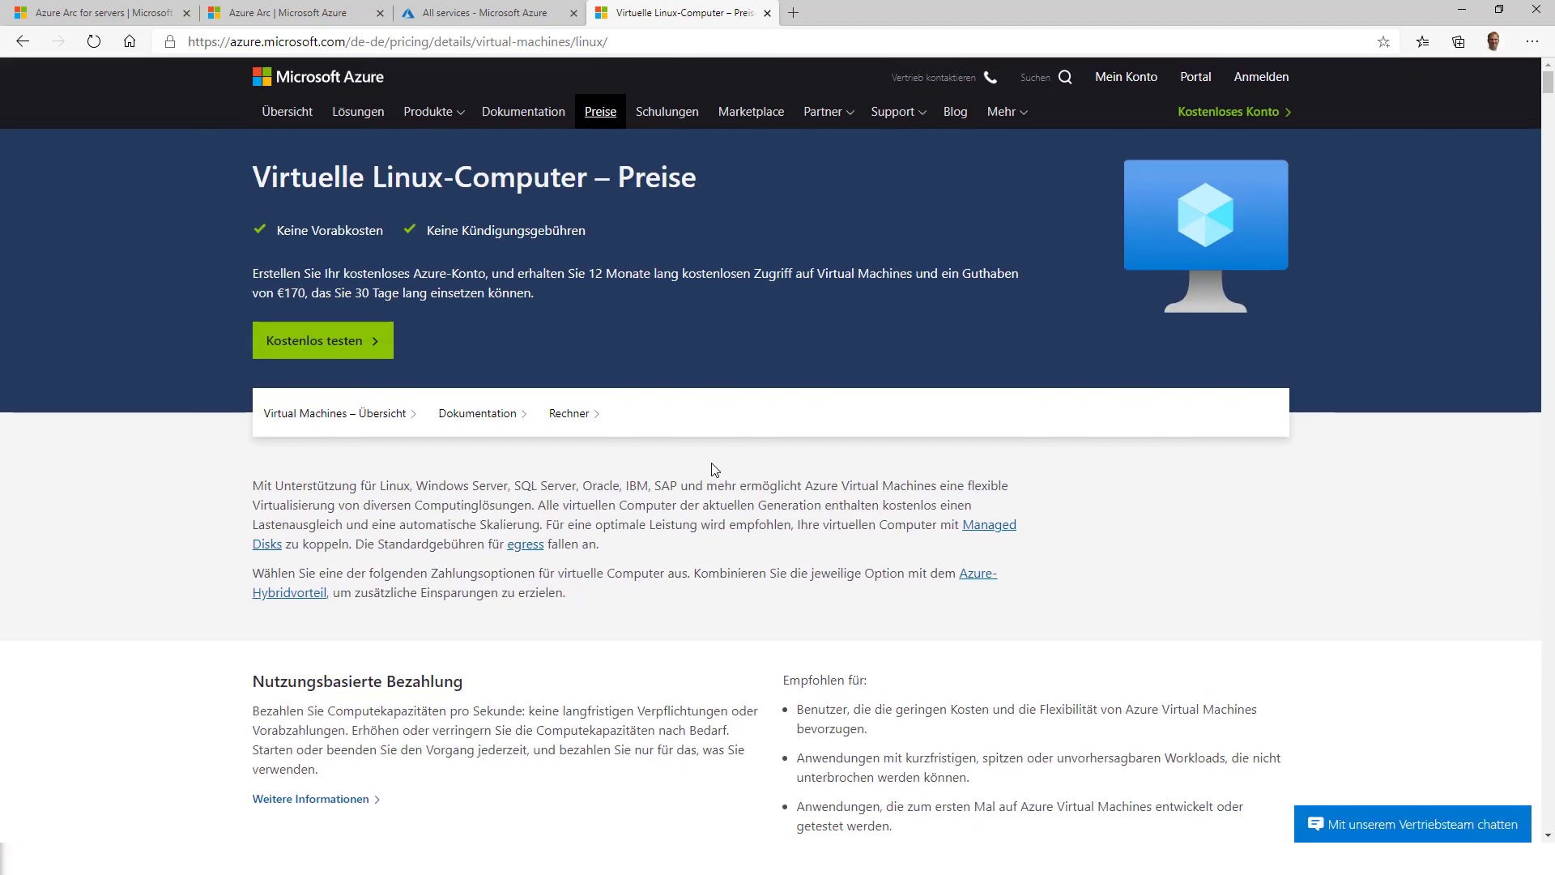
{"action": "left_click", "coordinate": [610, 115]}
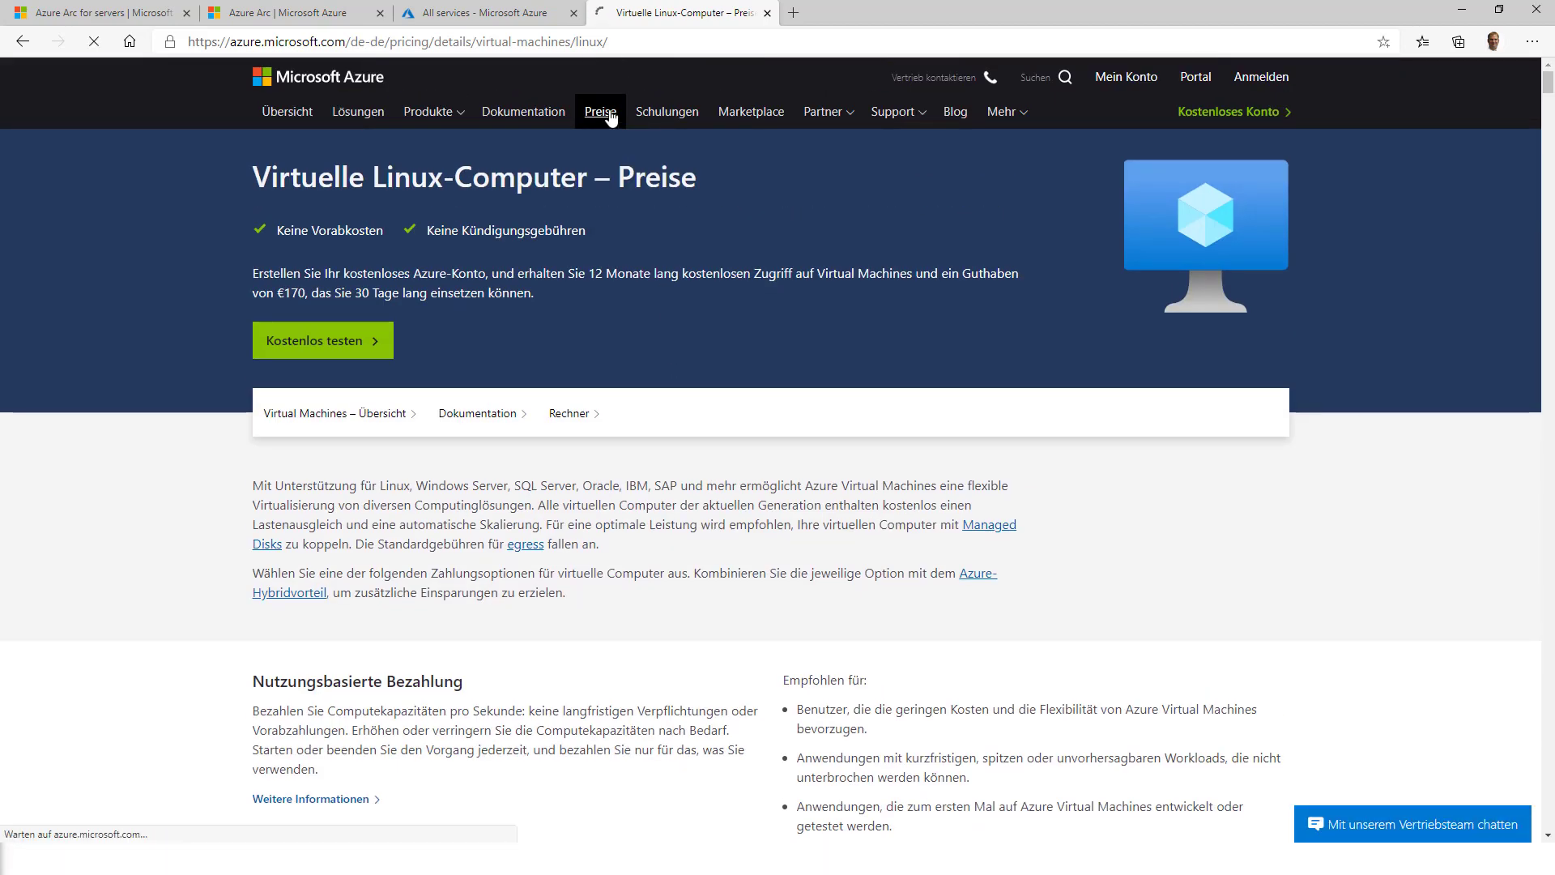
{"action": "left_click", "coordinate": [587, 414]}
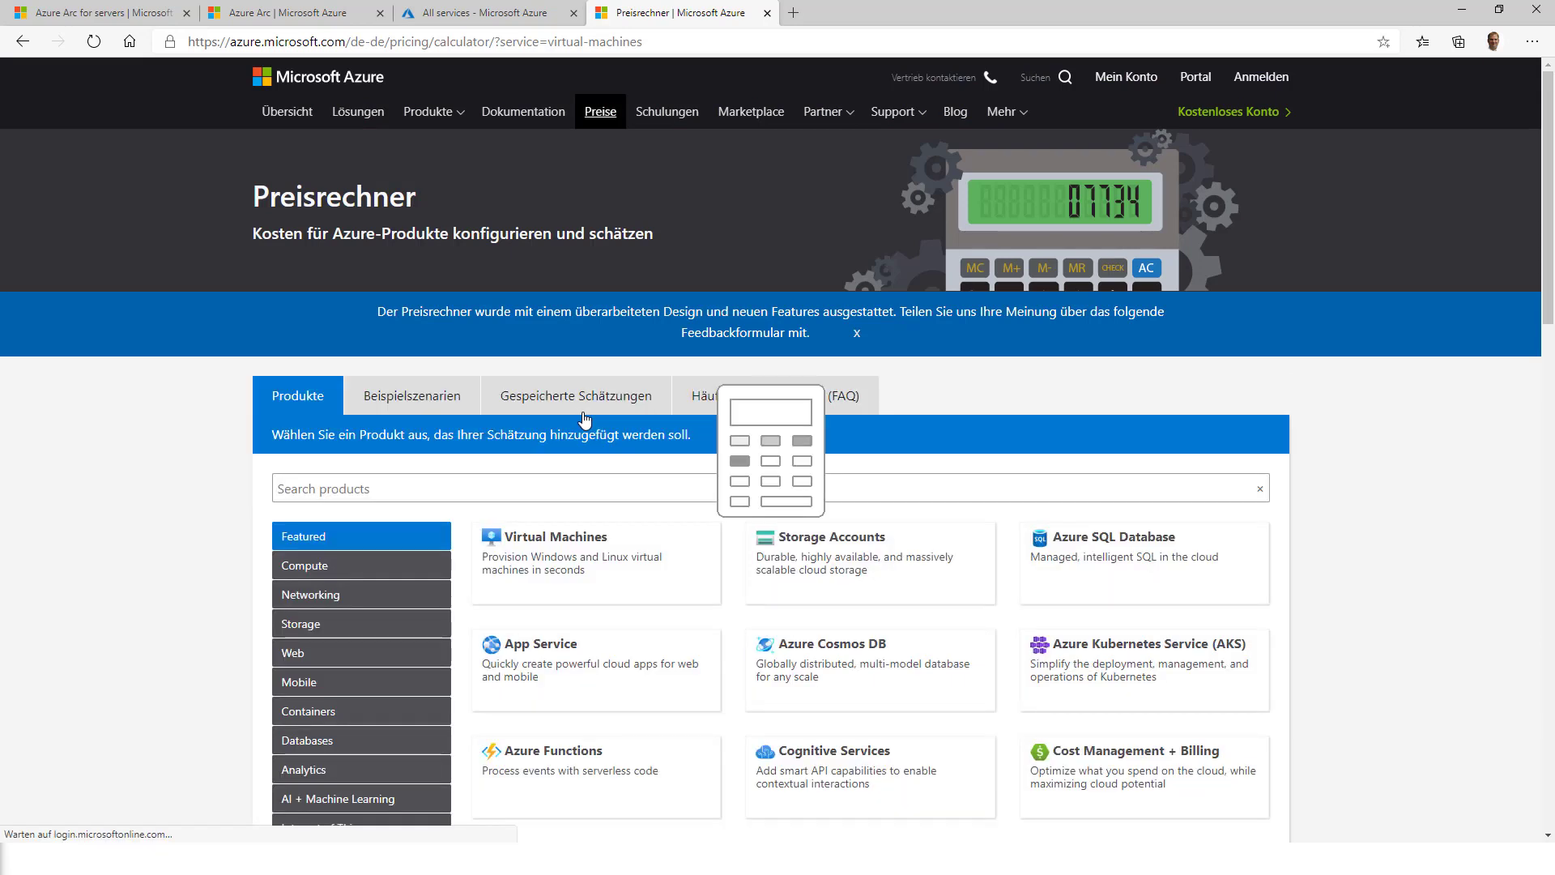
{"action": "left_click", "coordinate": [511, 548]}
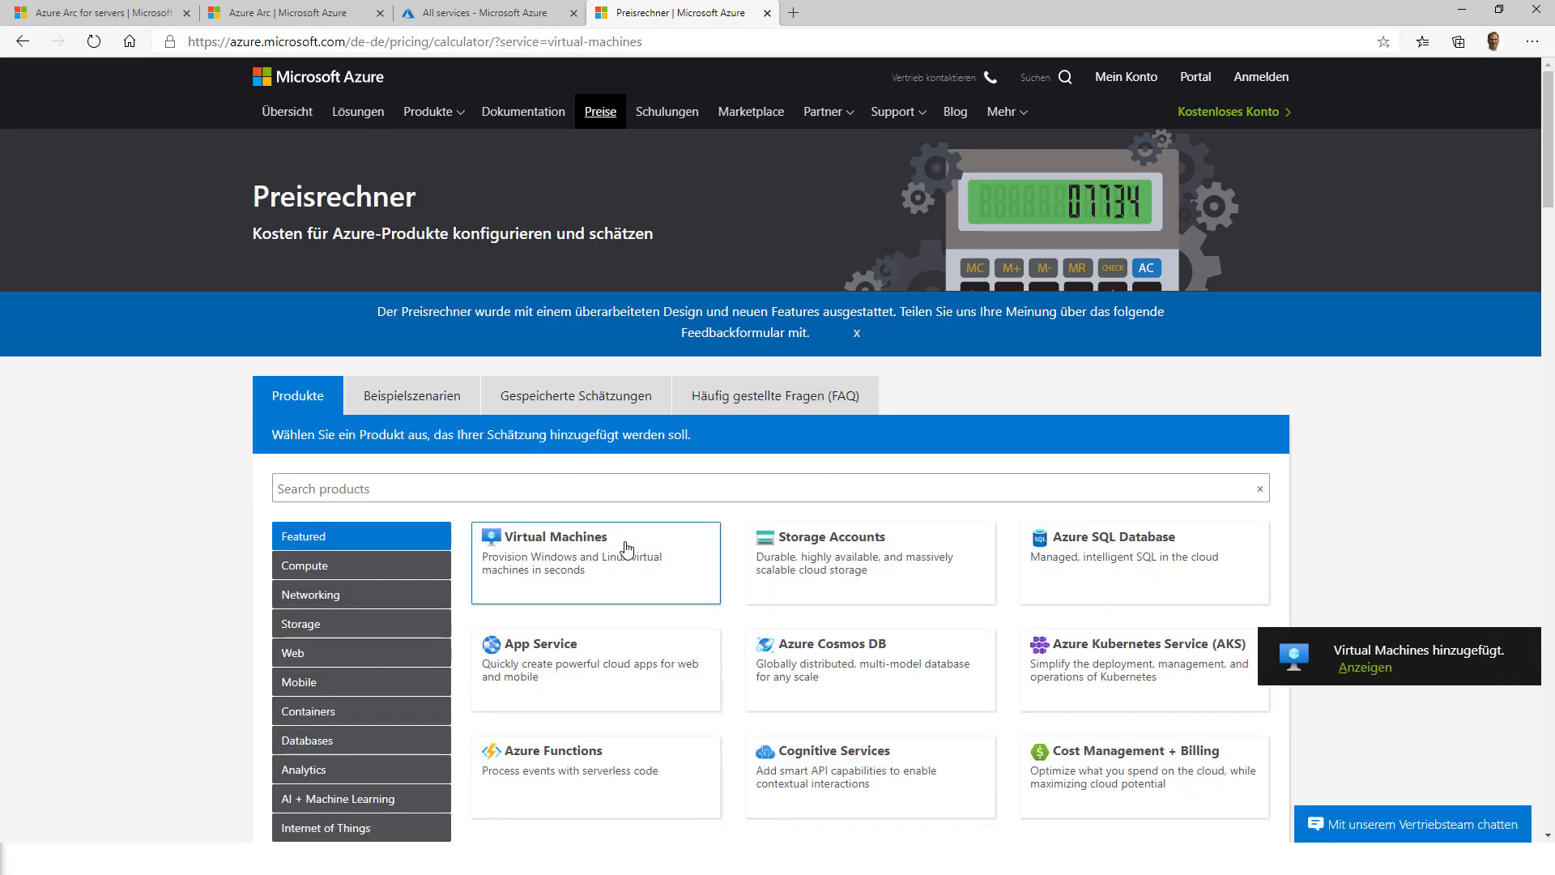
- Delete the whole current estimate with all its virtual machine entries
{"action": "scroll", "coordinate": [630, 552], "scroll_direction": "down", "scroll_amount": 15}
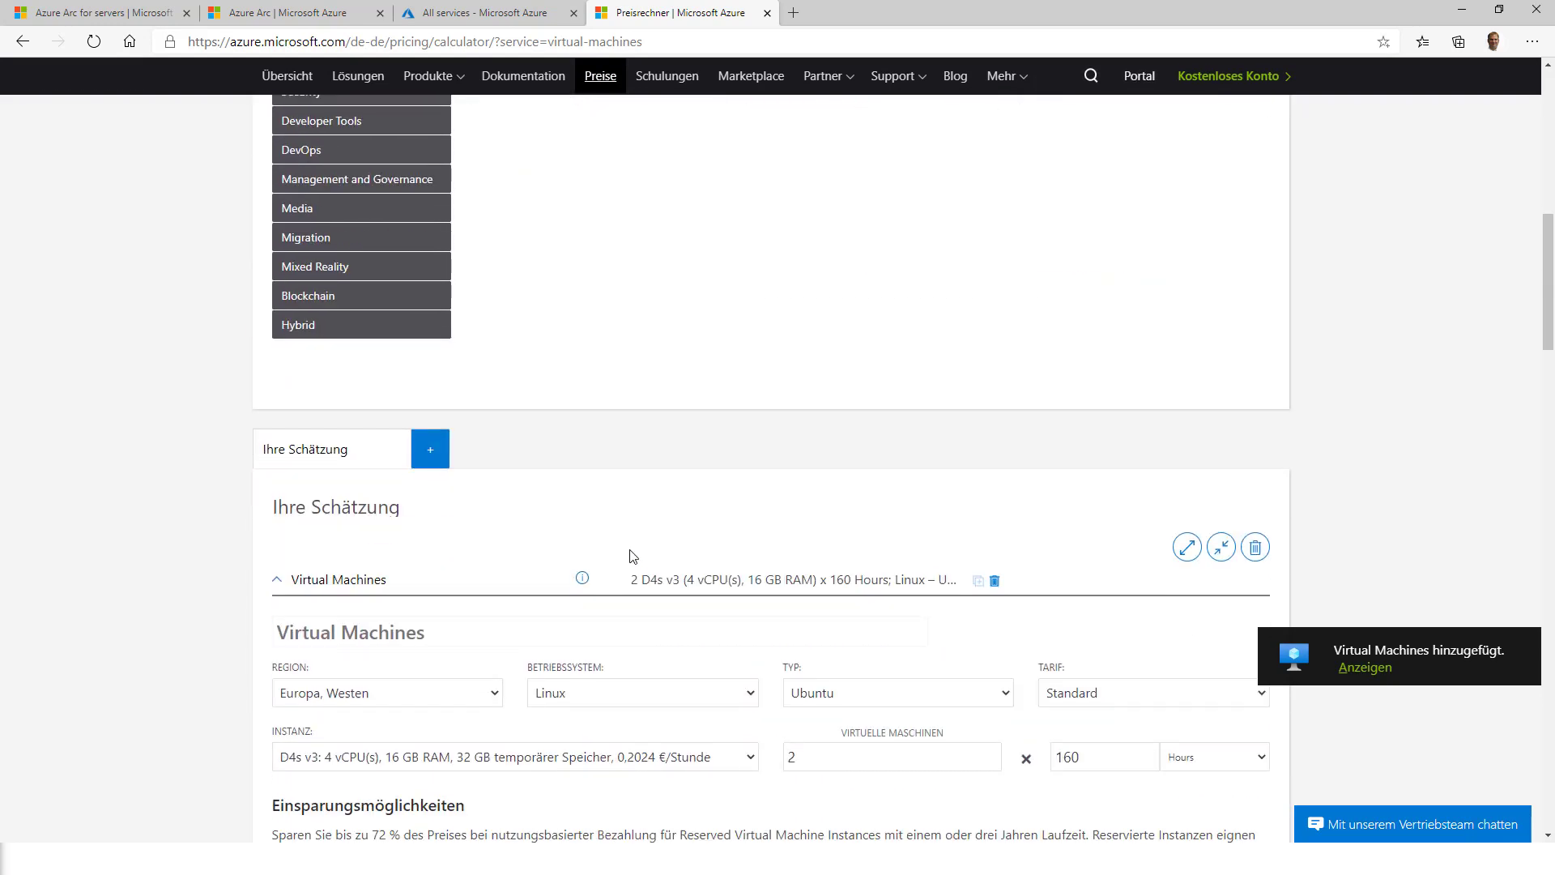
{"action": "scroll", "coordinate": [633, 556], "scroll_direction": "down", "scroll_amount": 2}
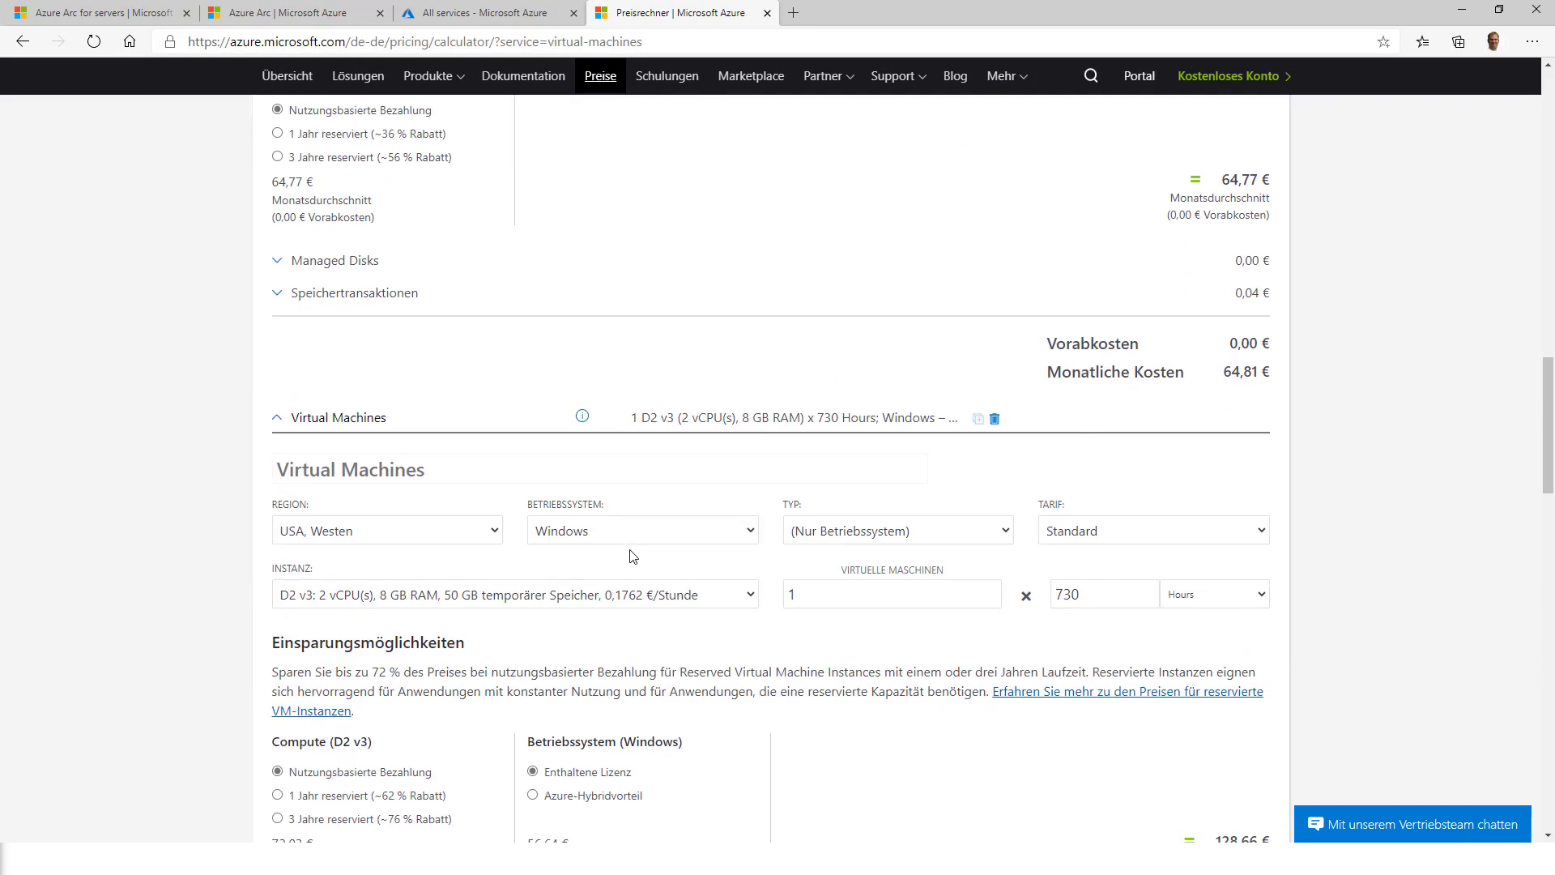
{"action": "scroll", "coordinate": [826, 580], "scroll_direction": "up", "scroll_amount": 10}
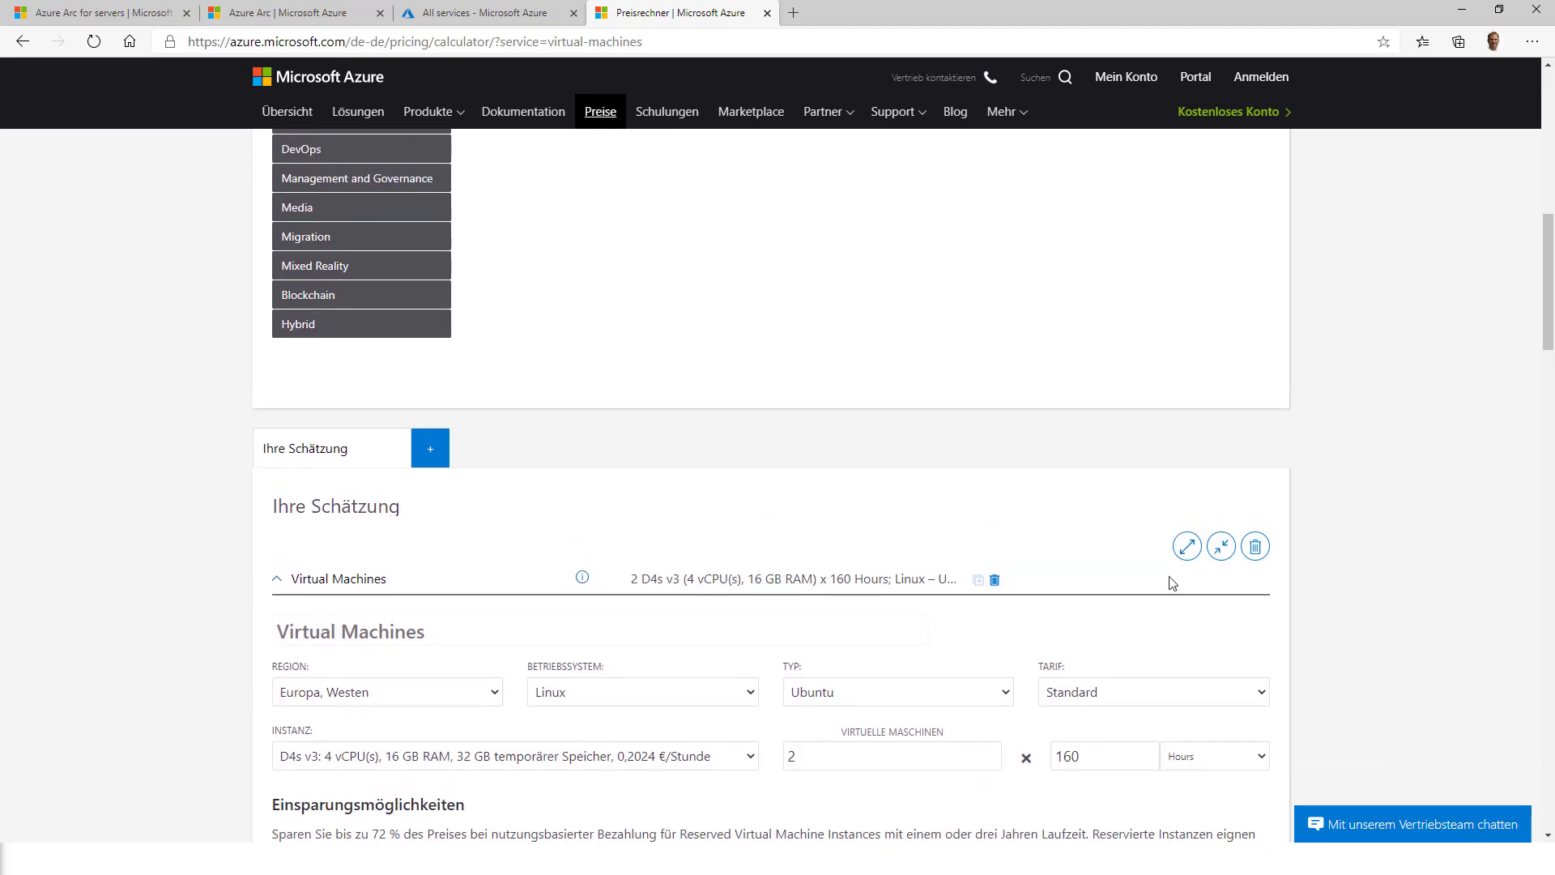
{"action": "left_click", "coordinate": [1255, 545]}
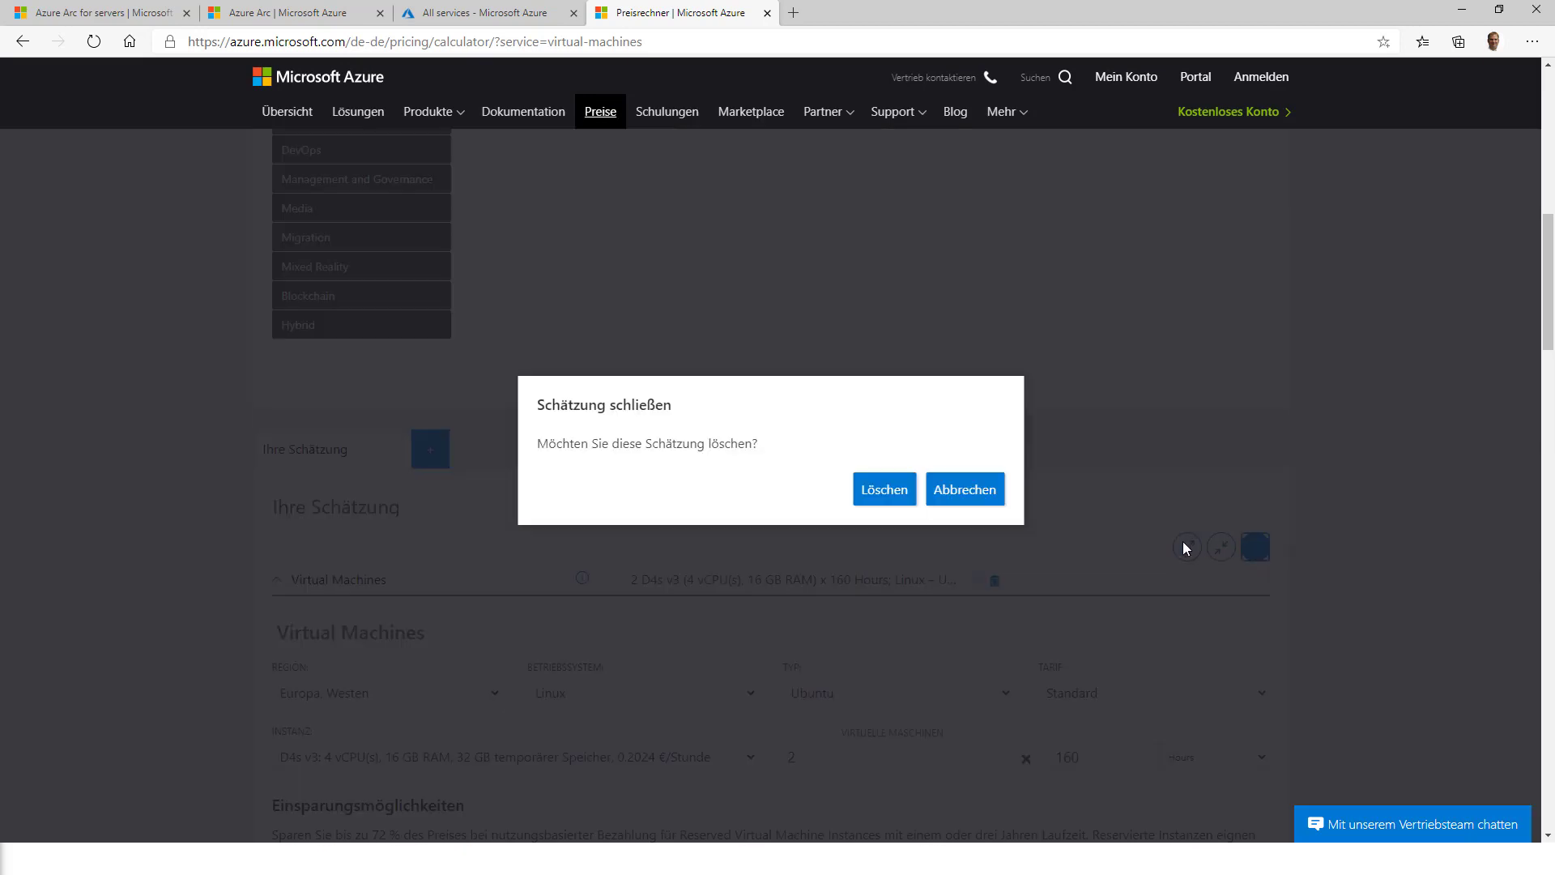
{"action": "left_click", "coordinate": [885, 493]}
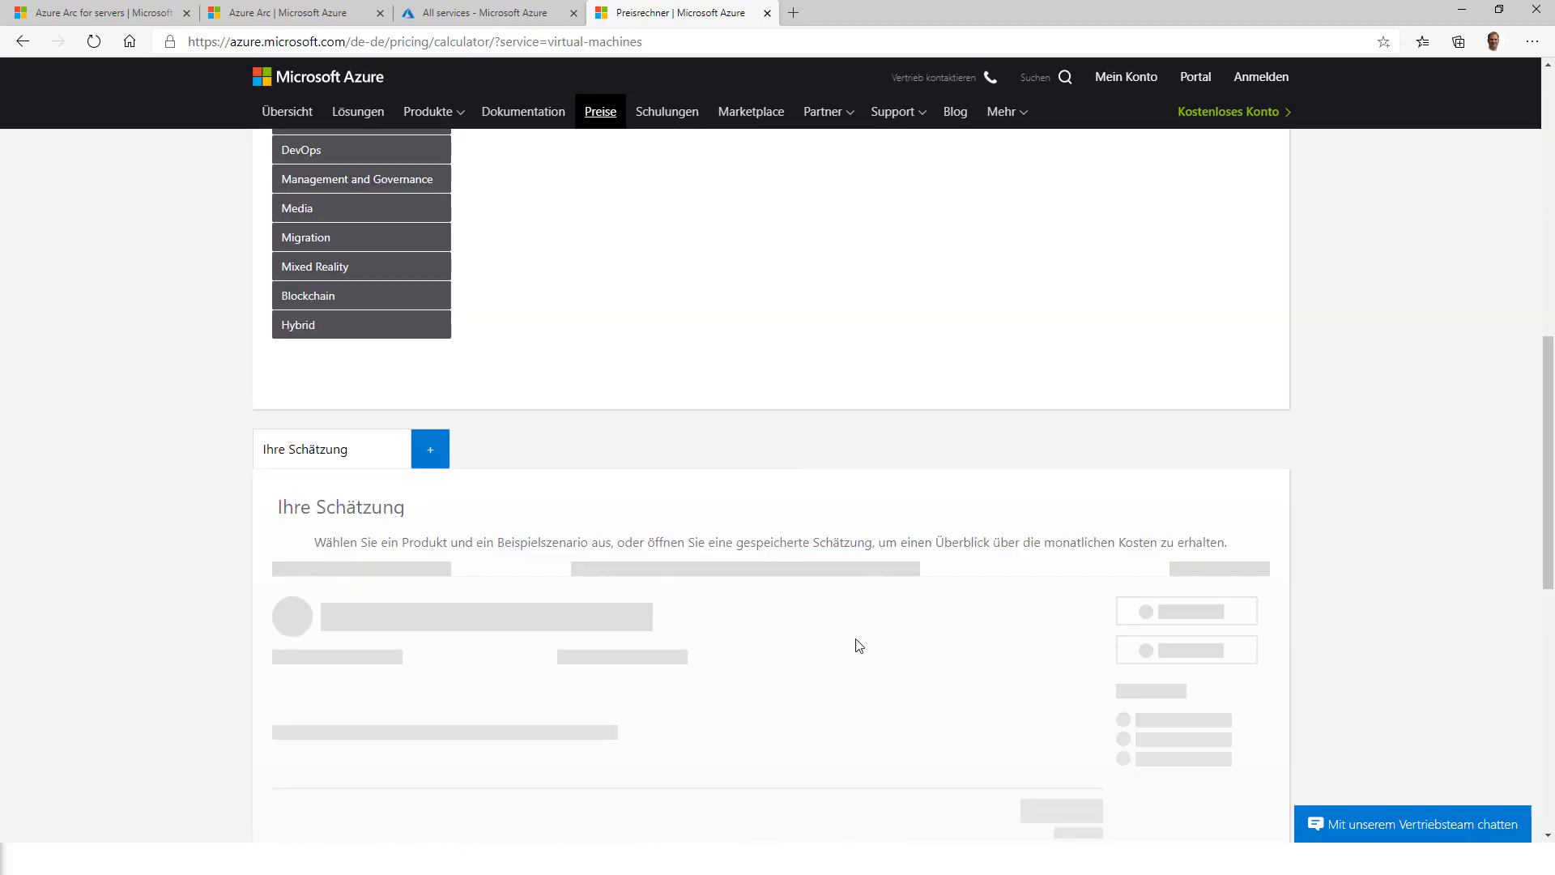
- Add a fresh Virtual Machines entry to the emptied estimate
{"action": "scroll", "coordinate": [859, 646], "scroll_direction": "down", "scroll_amount": 6}
{"action": "scroll", "coordinate": [859, 645], "scroll_direction": "down", "scroll_amount": 5}
{"action": "scroll", "coordinate": [857, 646], "scroll_direction": "up", "scroll_amount": 15}
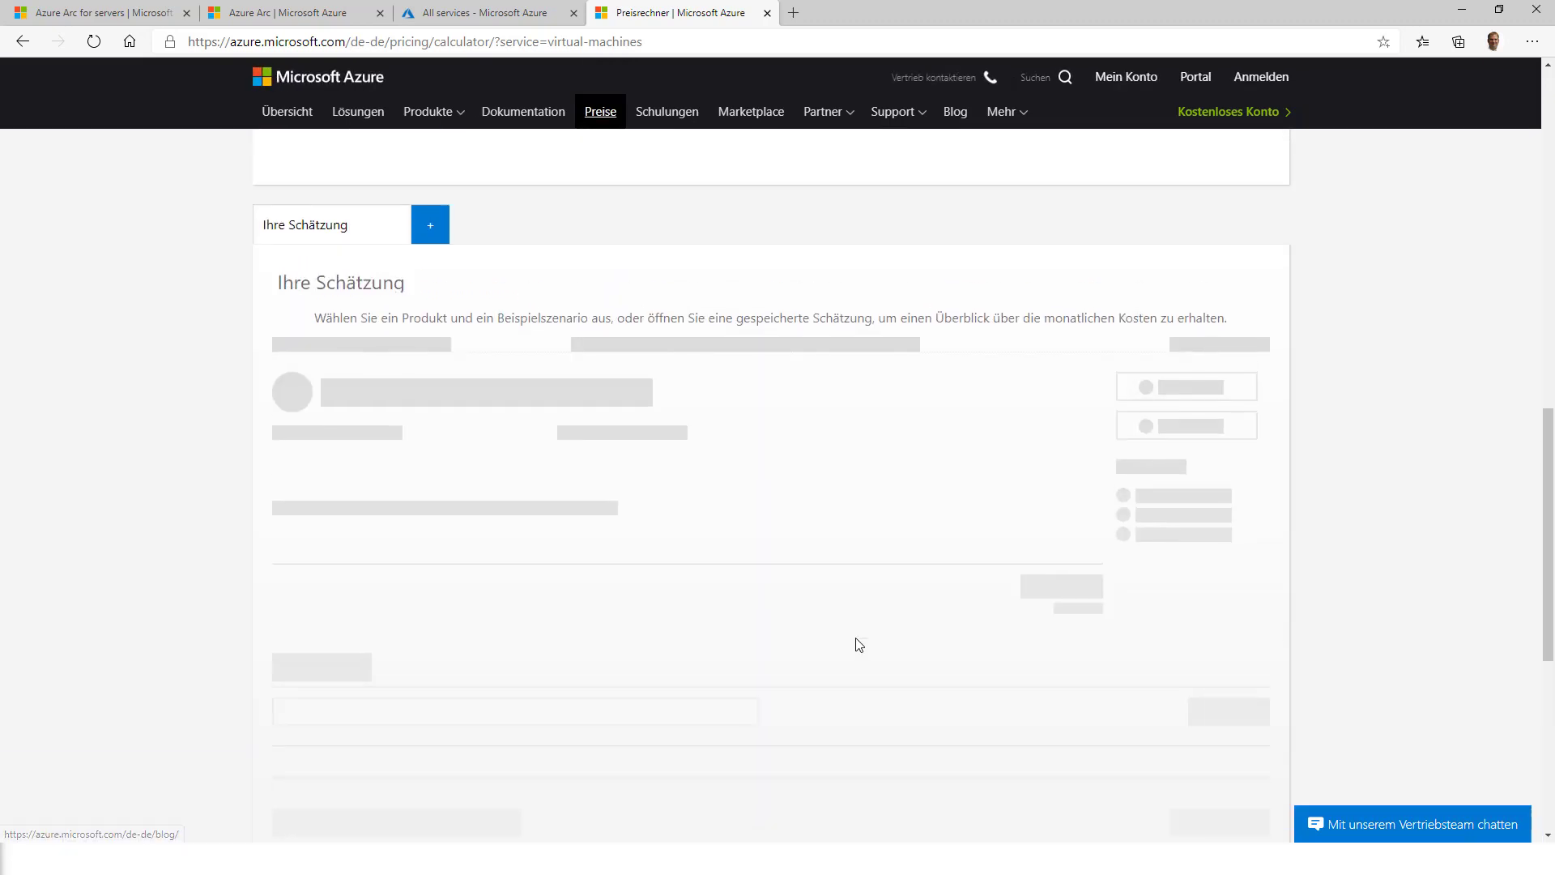
{"action": "left_click", "coordinate": [628, 414]}
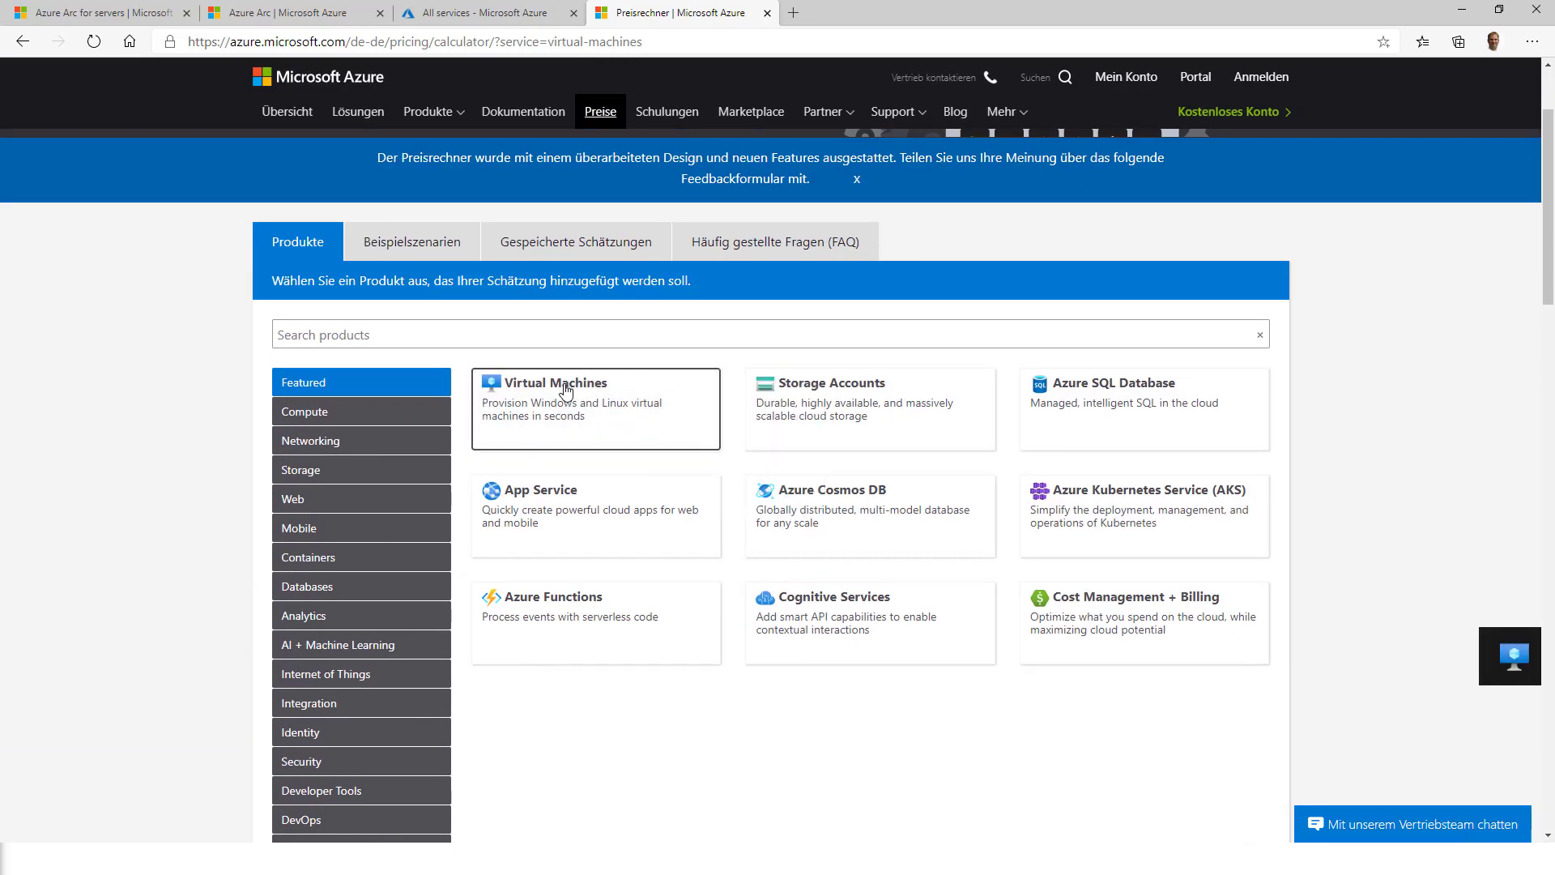
{"action": "scroll", "coordinate": [992, 682], "scroll_direction": "down", "scroll_amount": 2}
{"action": "scroll", "coordinate": [993, 682], "scroll_direction": "down", "scroll_amount": 10}
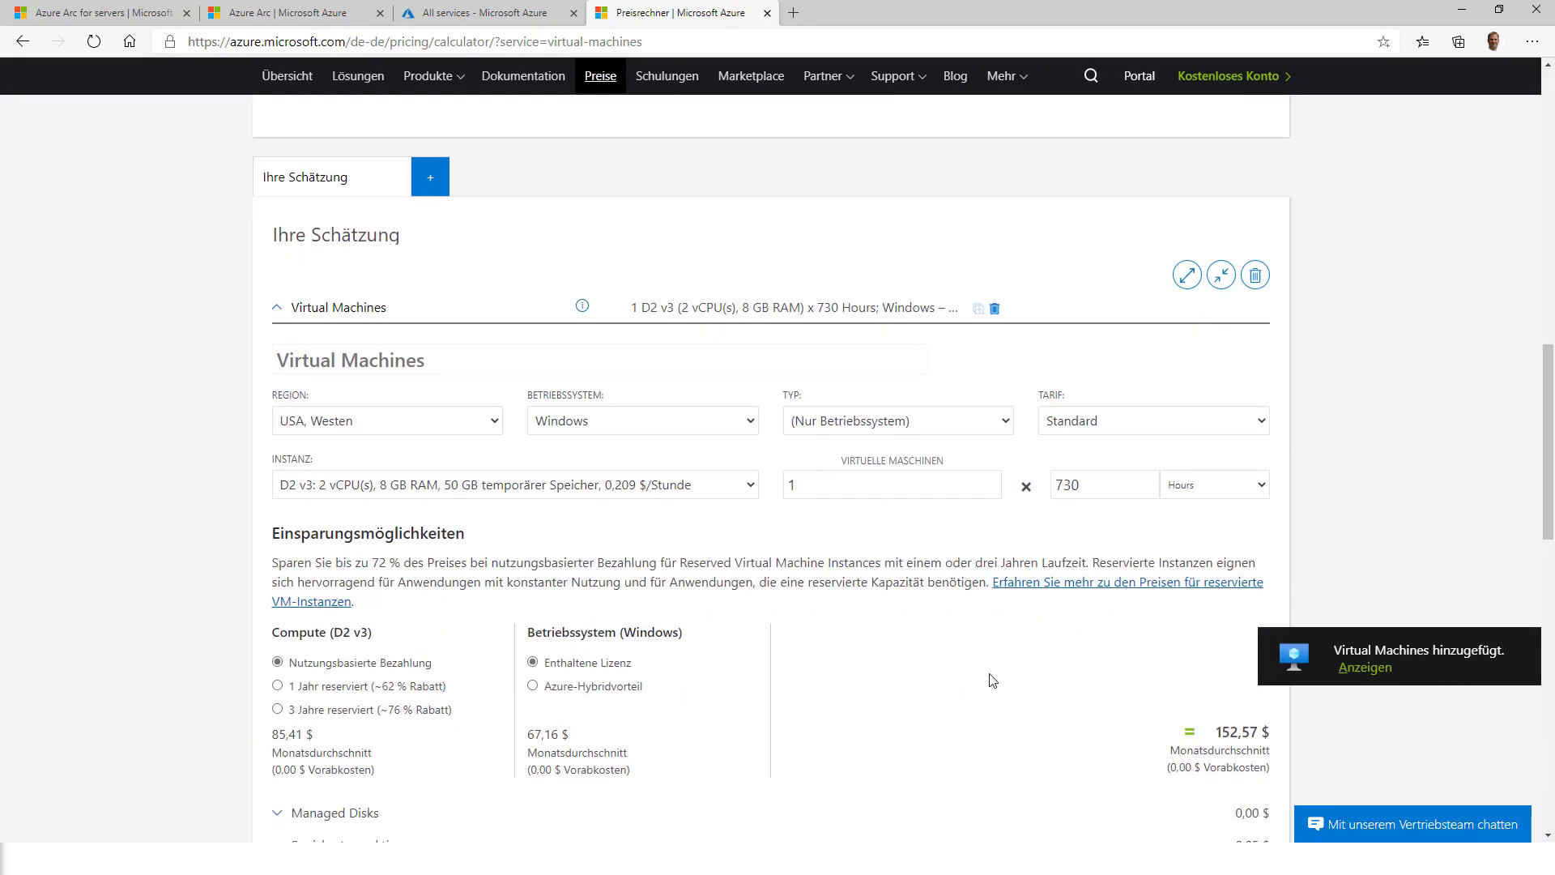
- Set the virtual machine's region to Deutschland, Westen-Mitte (Öffentlich)
{"action": "left_click", "coordinate": [495, 422]}
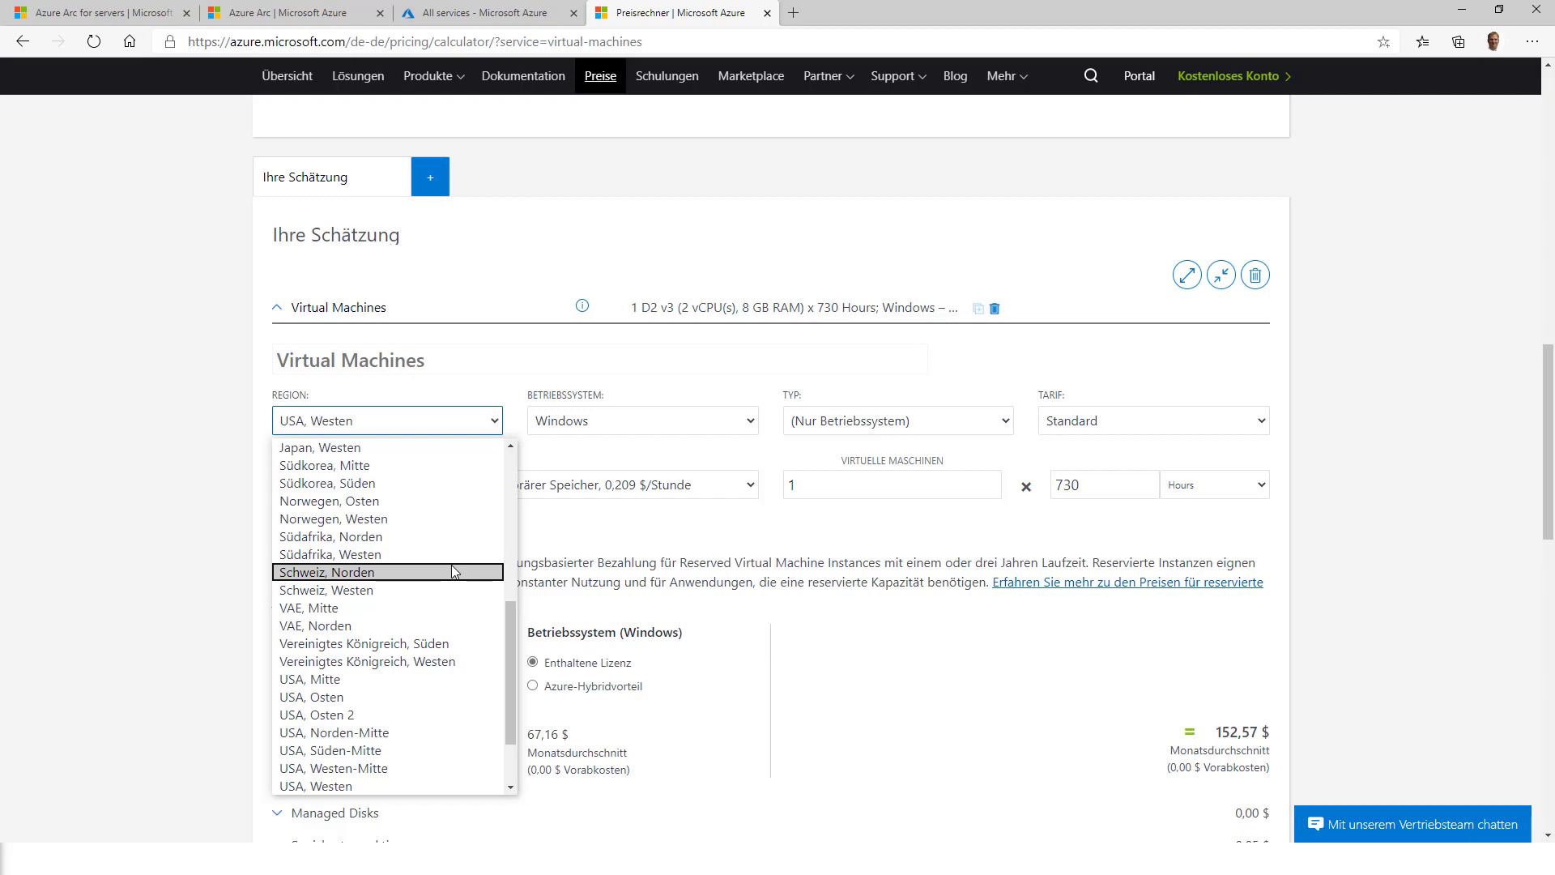
{"action": "scroll", "coordinate": [451, 570], "scroll_direction": "up", "scroll_amount": 3}
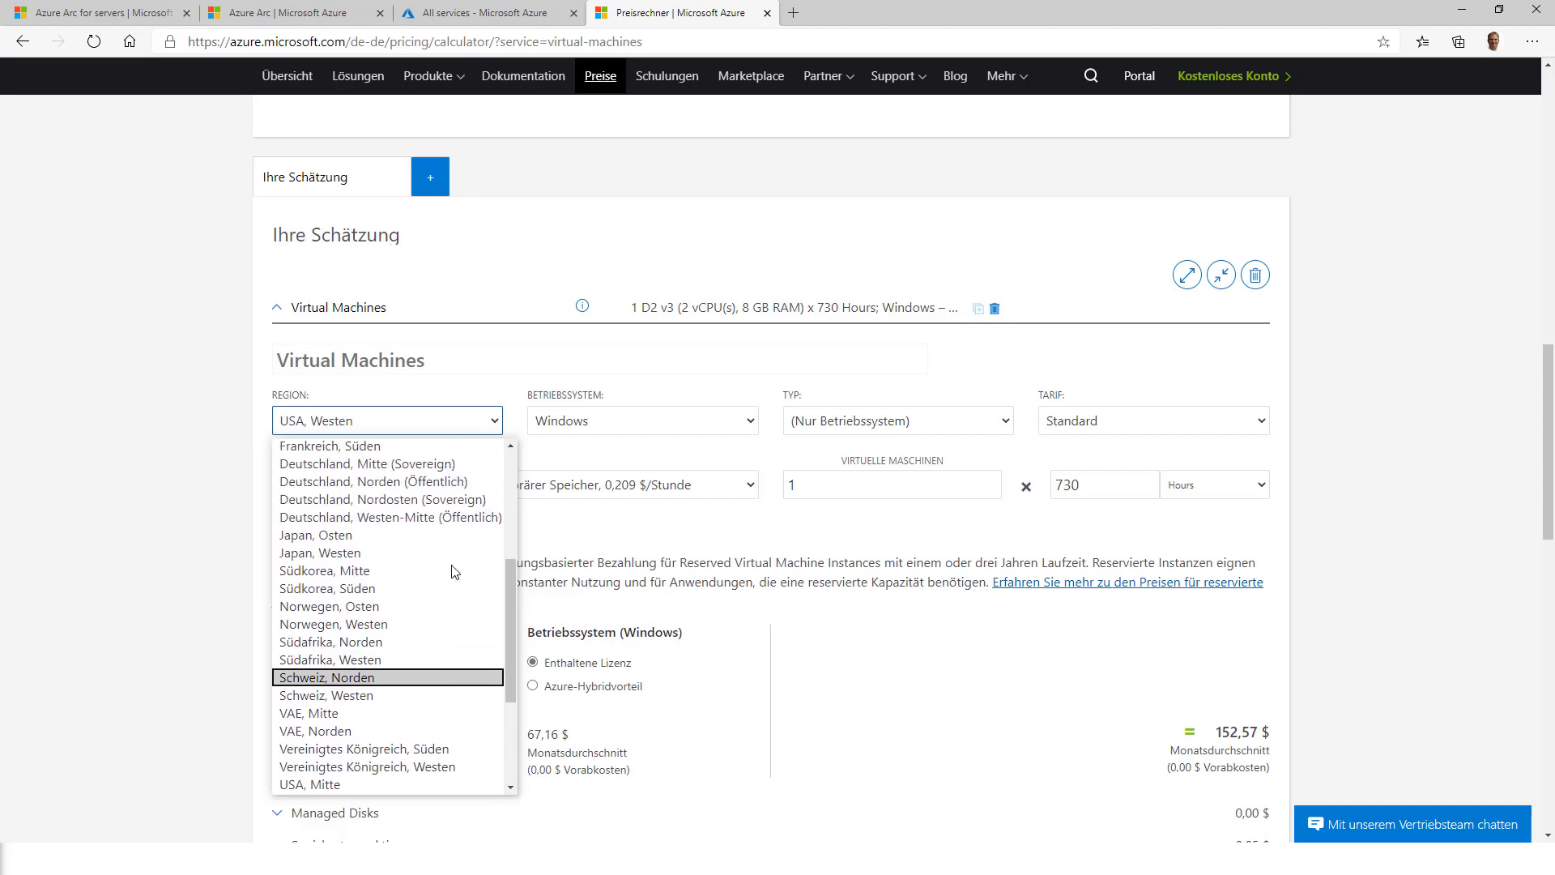
{"action": "scroll", "coordinate": [451, 571], "scroll_direction": "up", "scroll_amount": 2}
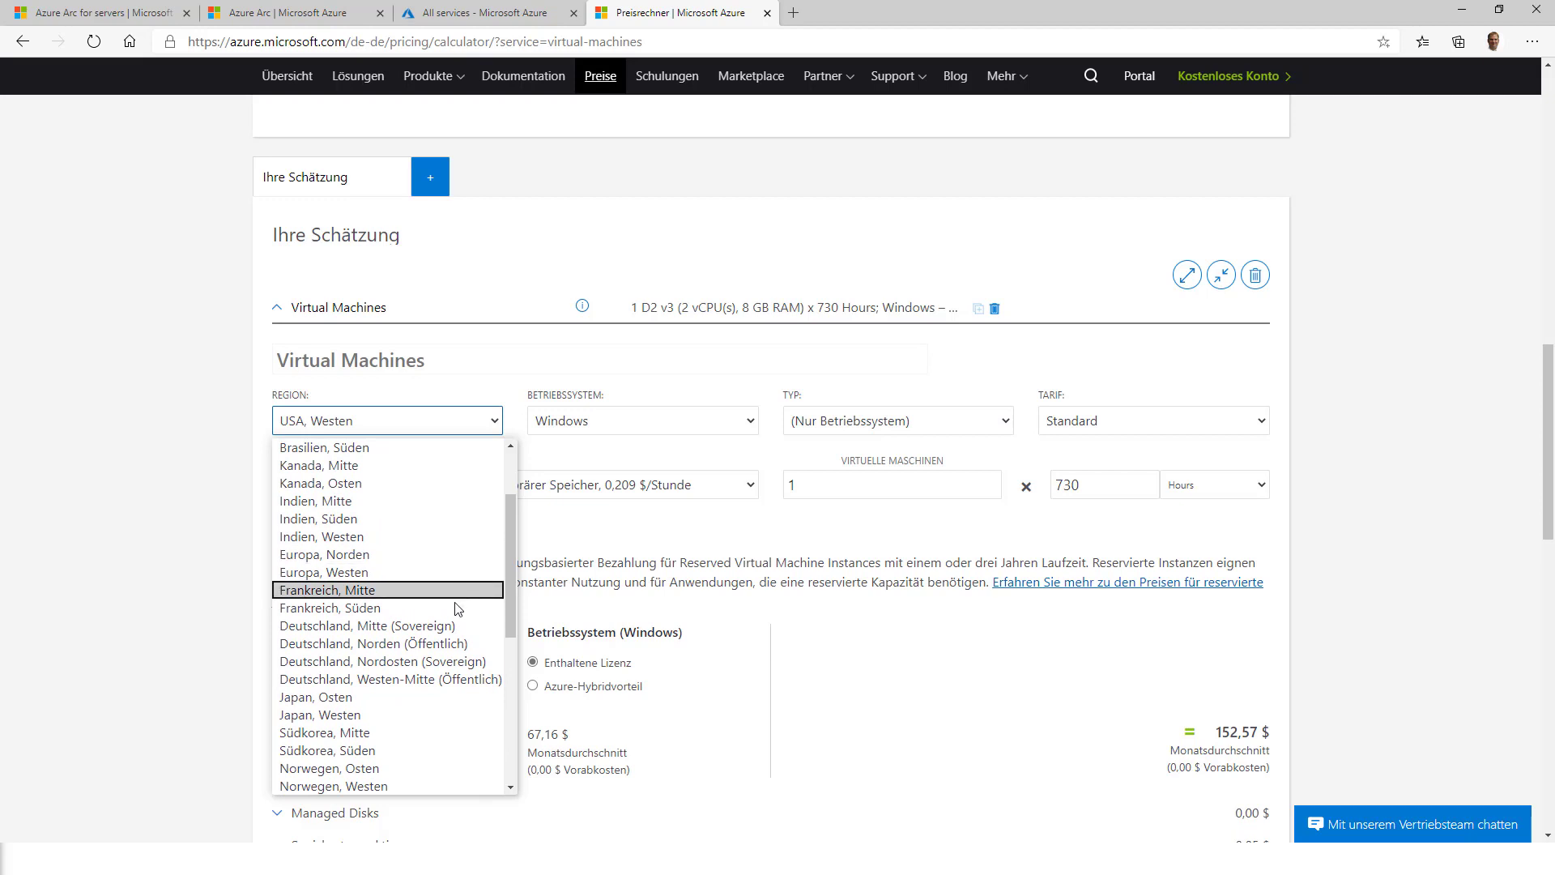
{"action": "left_click", "coordinate": [483, 682]}
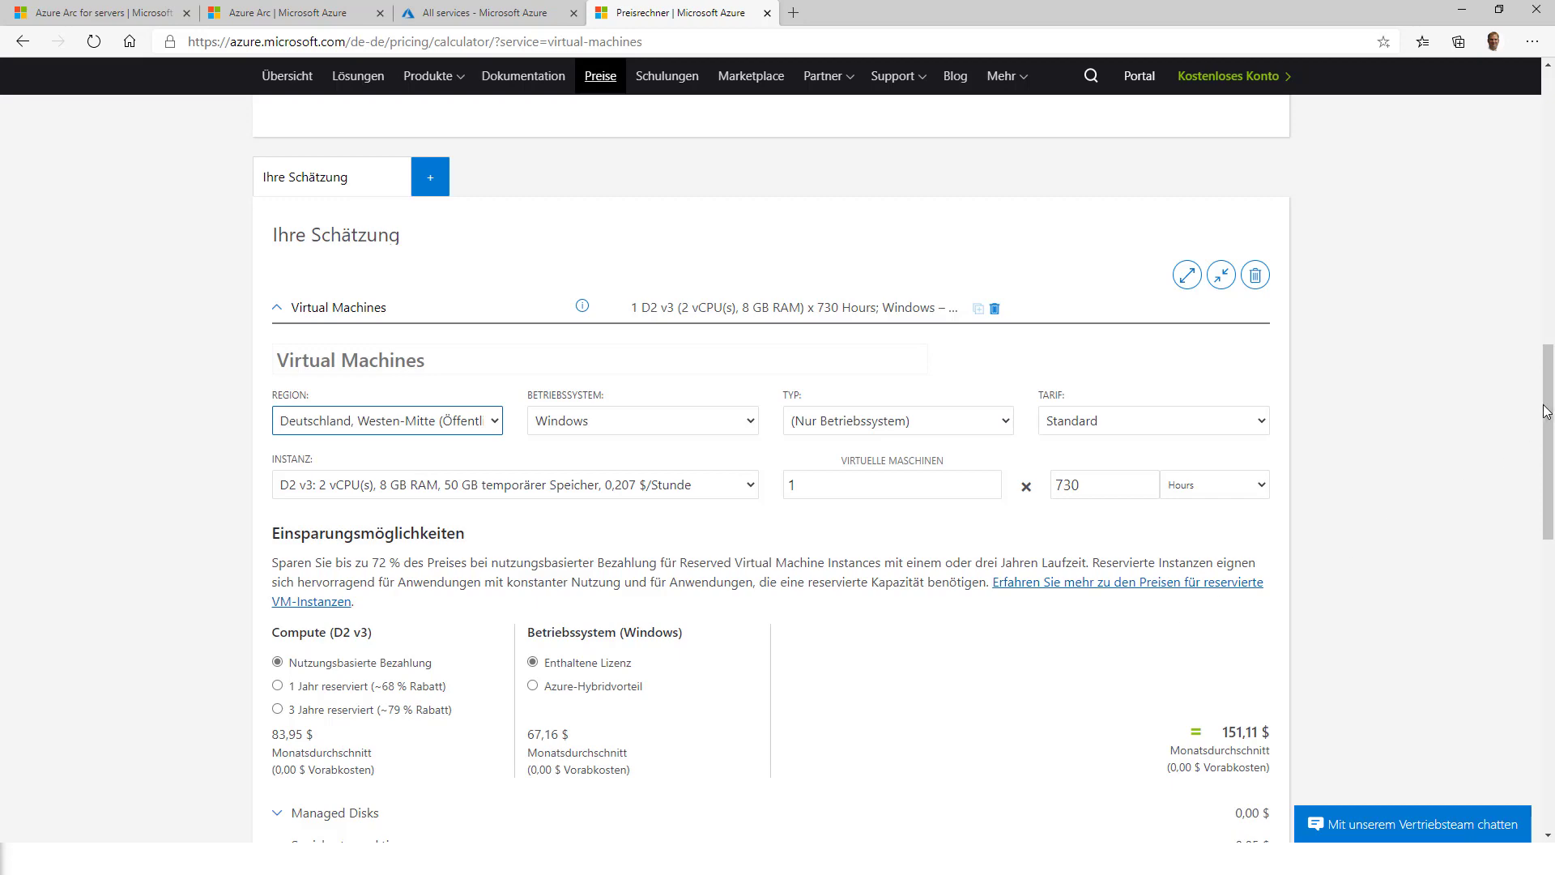
- Change the estimate's currency to Euro (€)
{"action": "left_click_drag", "start_coordinate": [1547, 412], "coordinate": [1548, 608]}
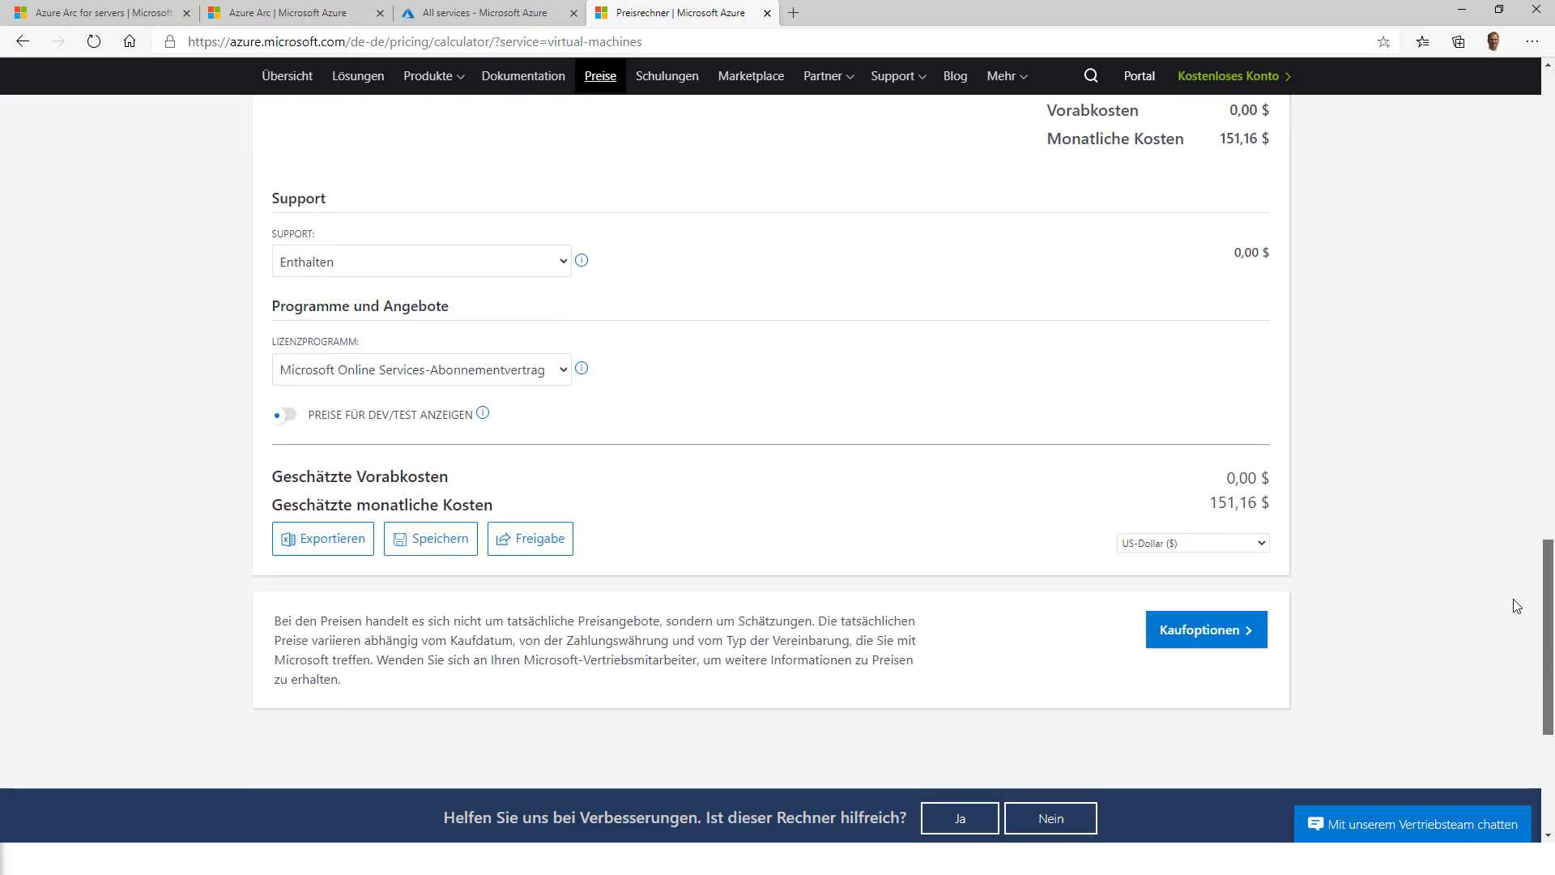
{"action": "left_click", "coordinate": [1176, 548]}
{"action": "left_click", "coordinate": [1176, 588]}
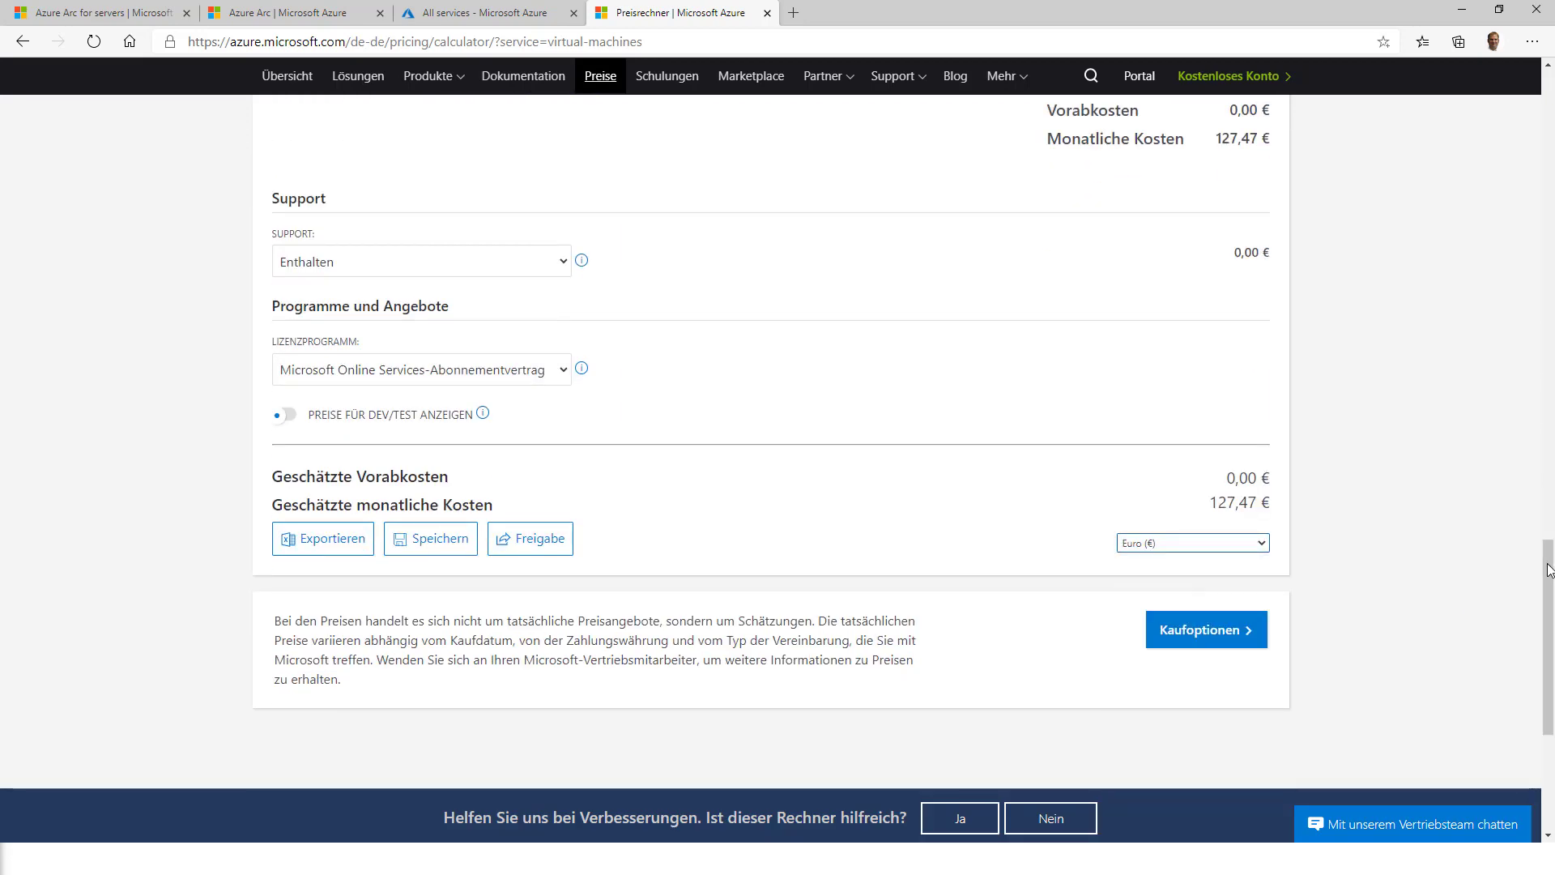
- Change the virtual machine's region to Europa, Westen to compare the price
{"action": "left_click_drag", "start_coordinate": [1547, 567], "coordinate": [1549, 366]}
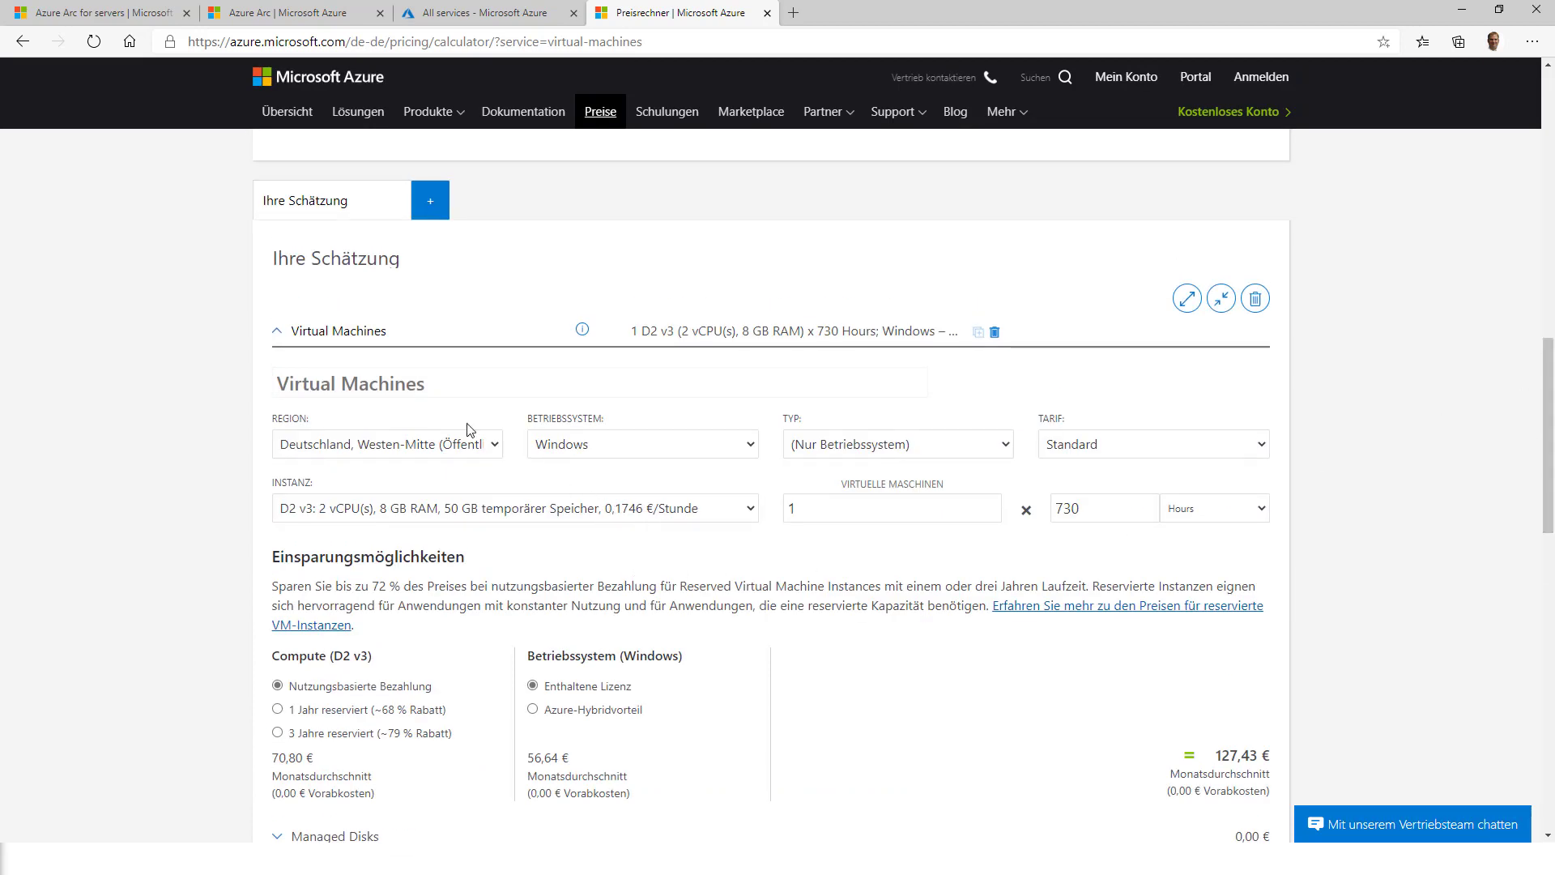
{"action": "left_click", "coordinate": [438, 448]}
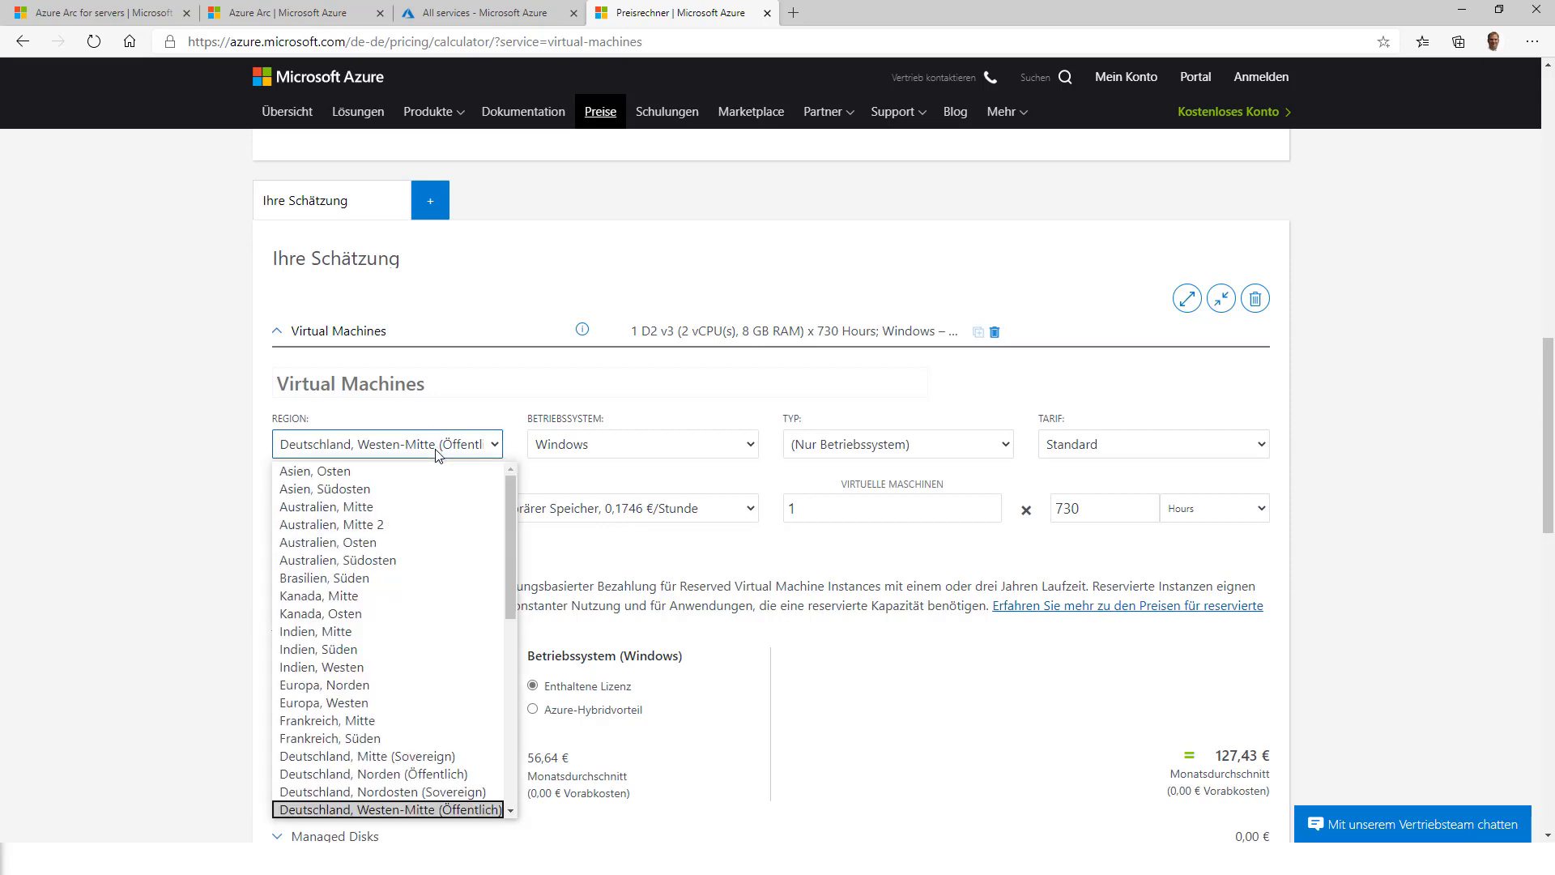
{"action": "left_click", "coordinate": [383, 701]}
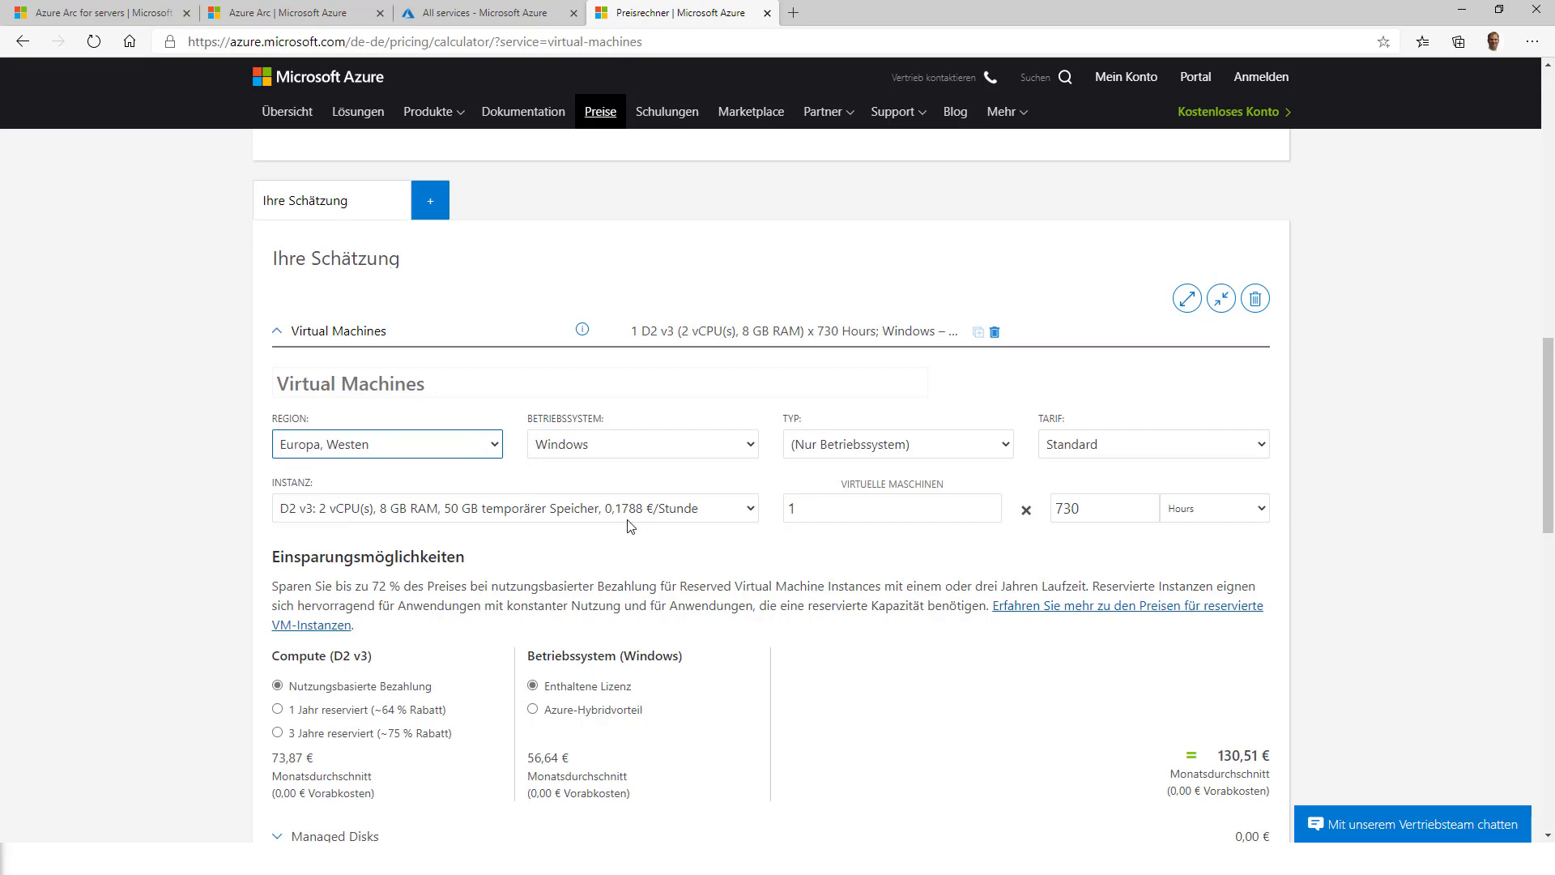
- Set the region back to Deutschland, Westen-Mitte (Öffentlich) and look through the available instance sizes without changing the selection
{"action": "left_click", "coordinate": [420, 449]}
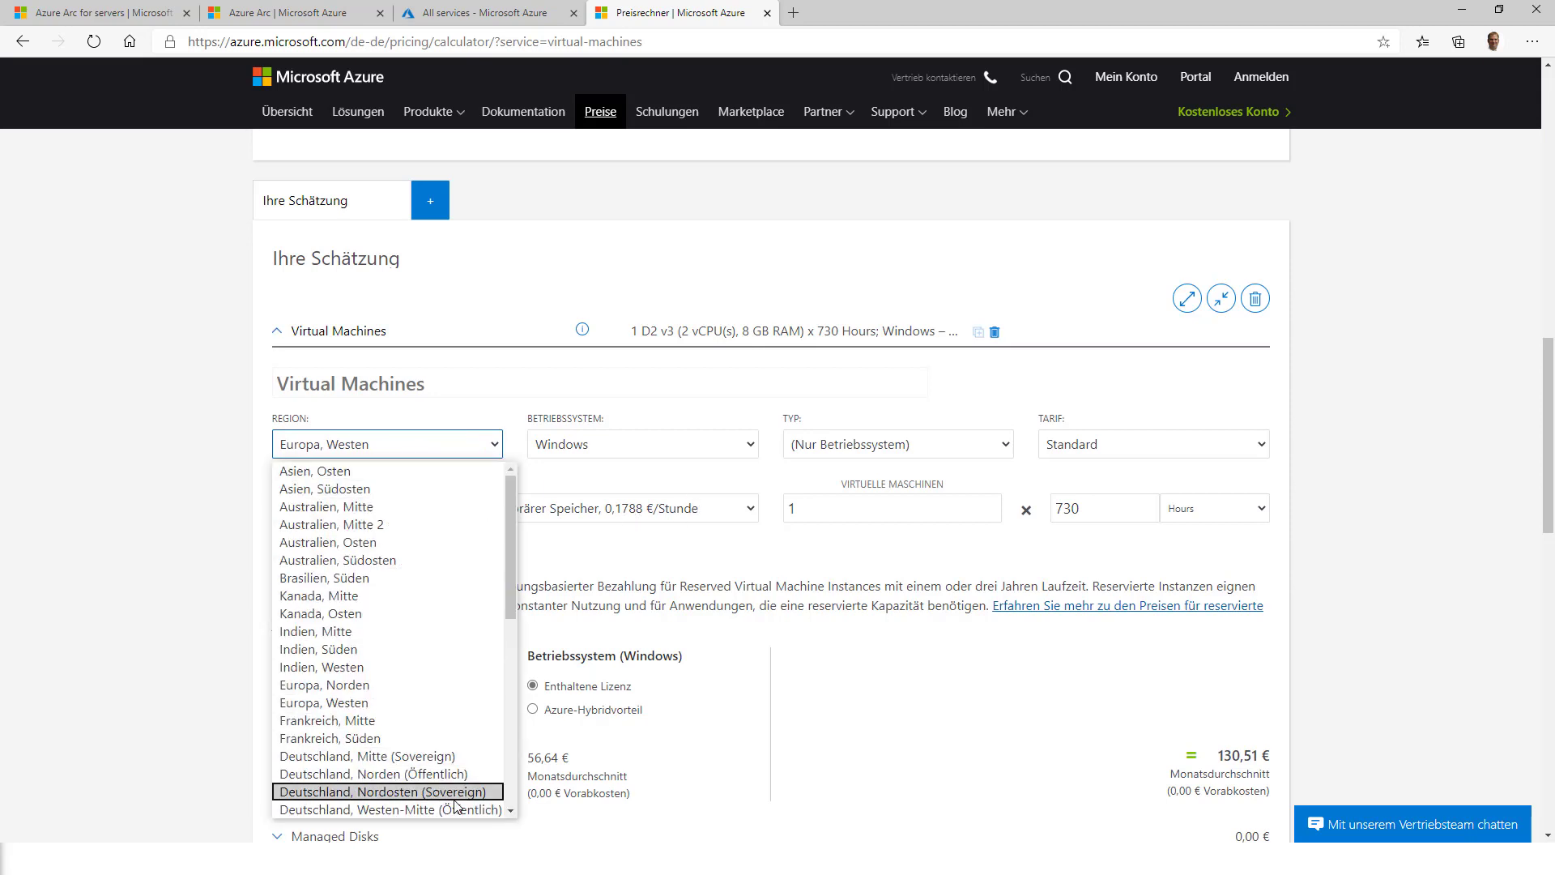
{"action": "scroll", "coordinate": [462, 802], "scroll_direction": "down", "scroll_amount": 1}
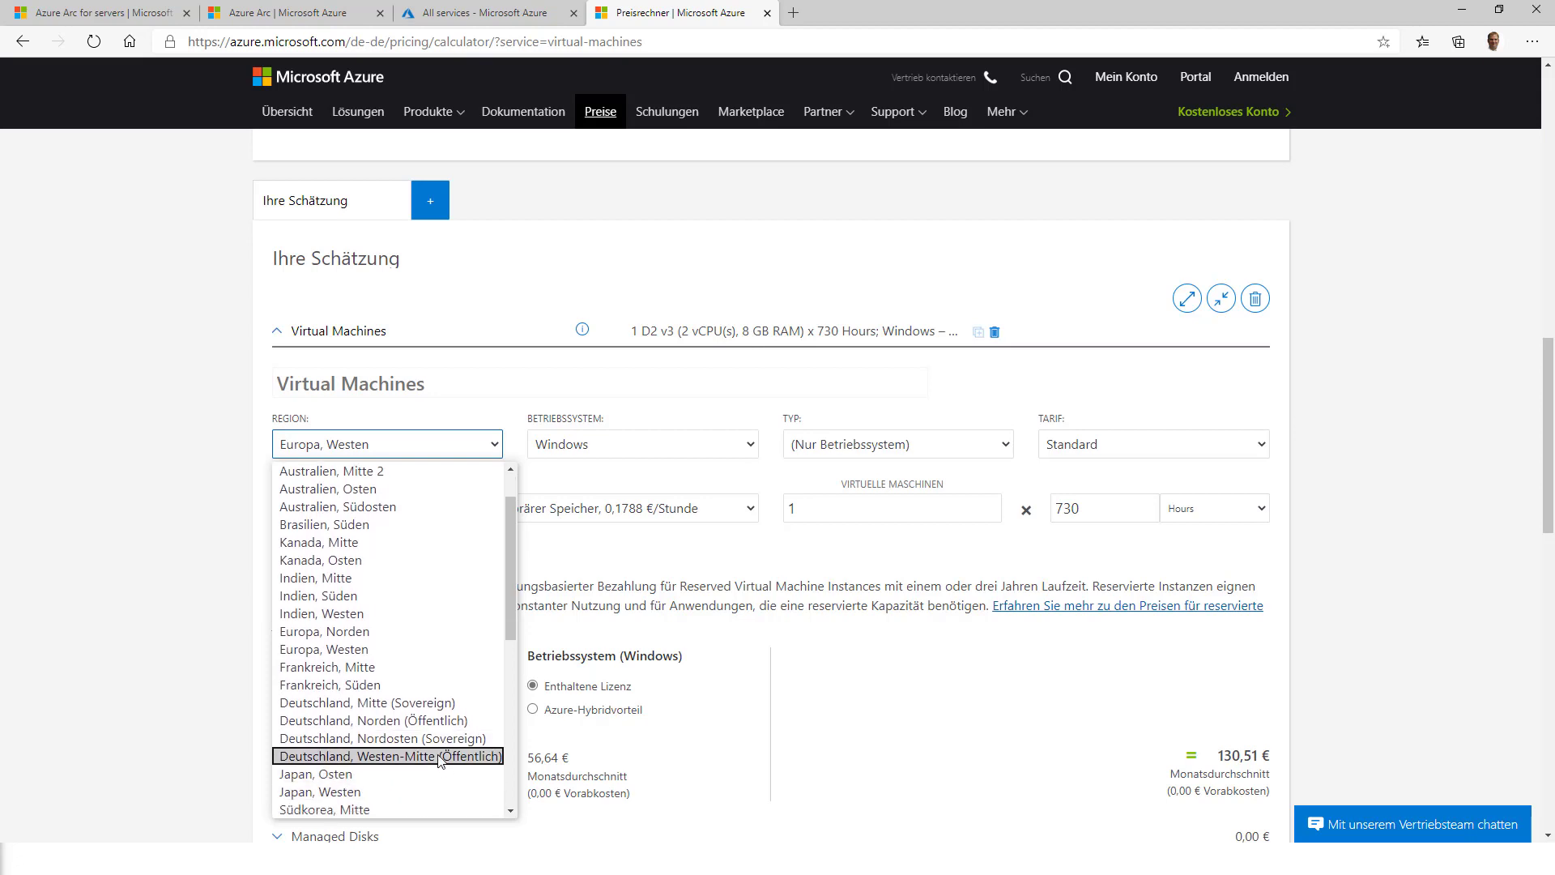
{"action": "left_click", "coordinate": [440, 757]}
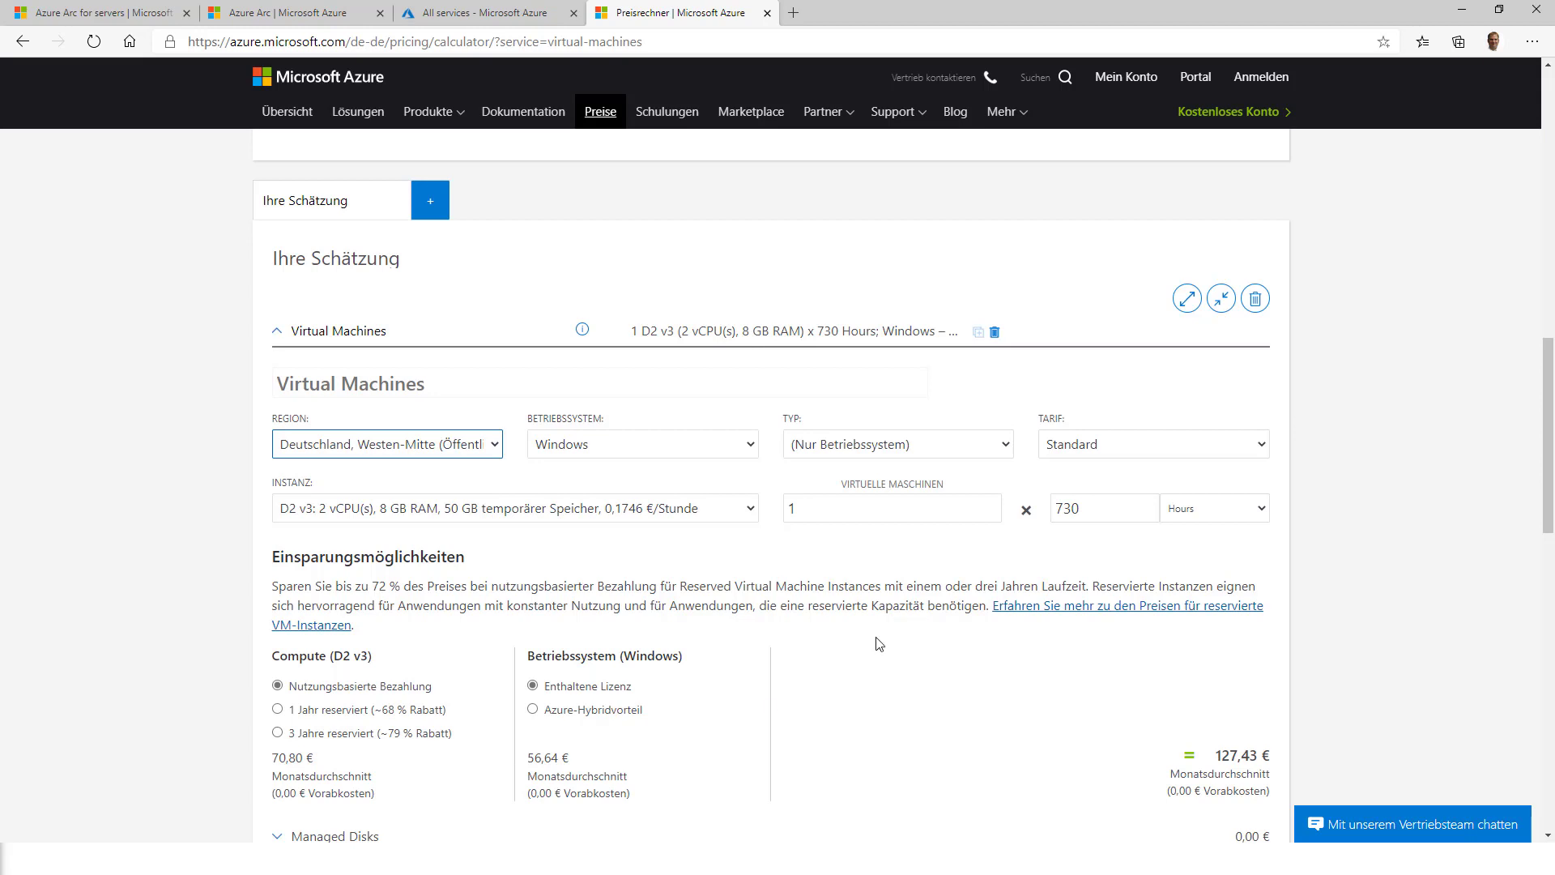
{"action": "left_click", "coordinate": [749, 510]}
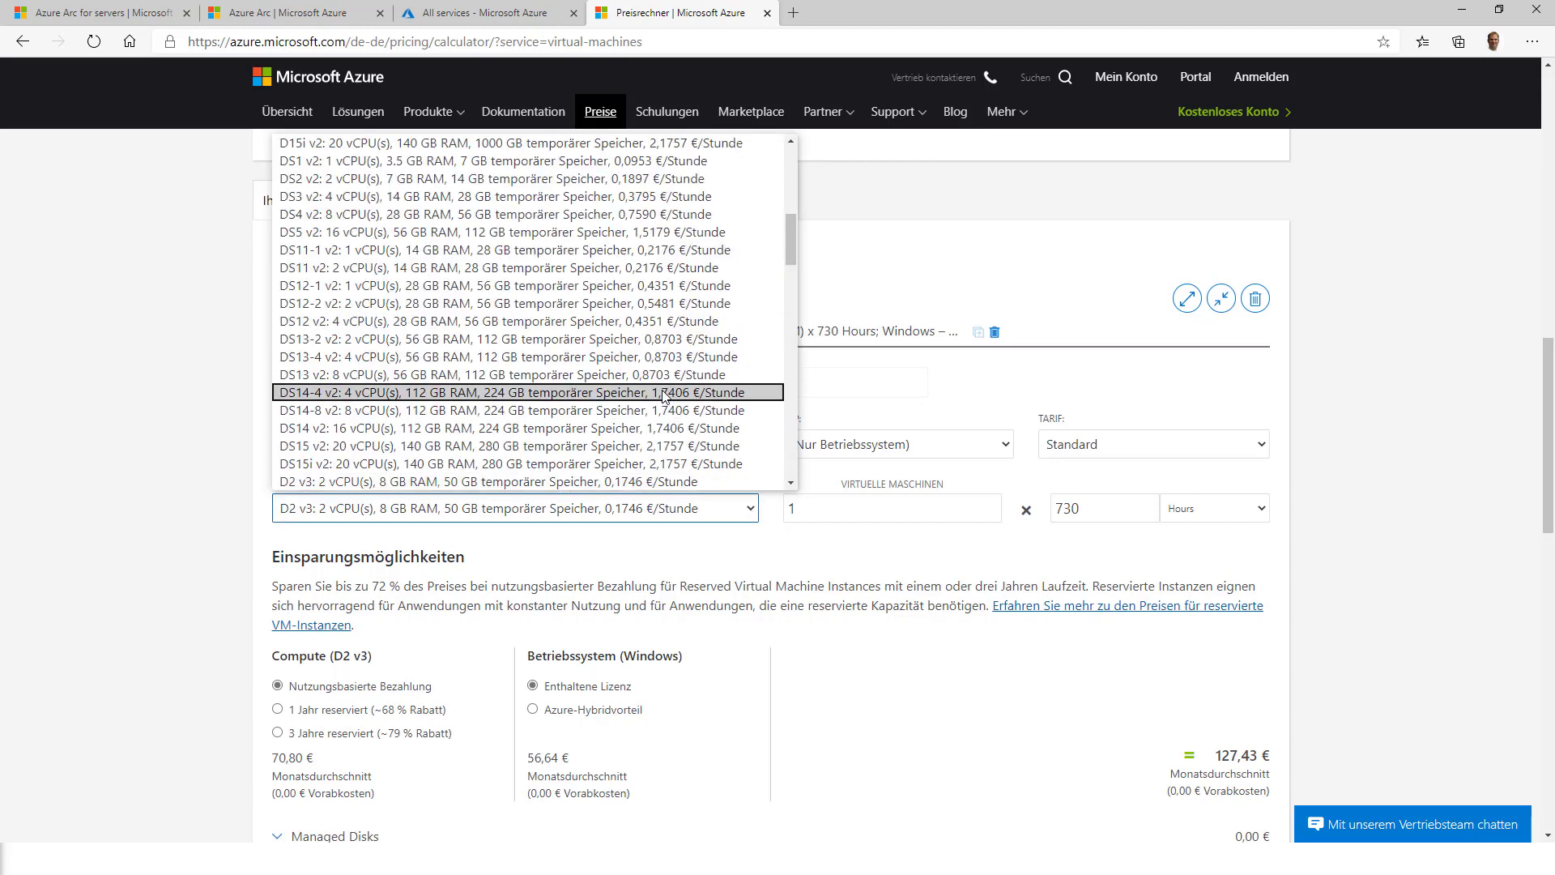
{"action": "left_click", "coordinate": [816, 550]}
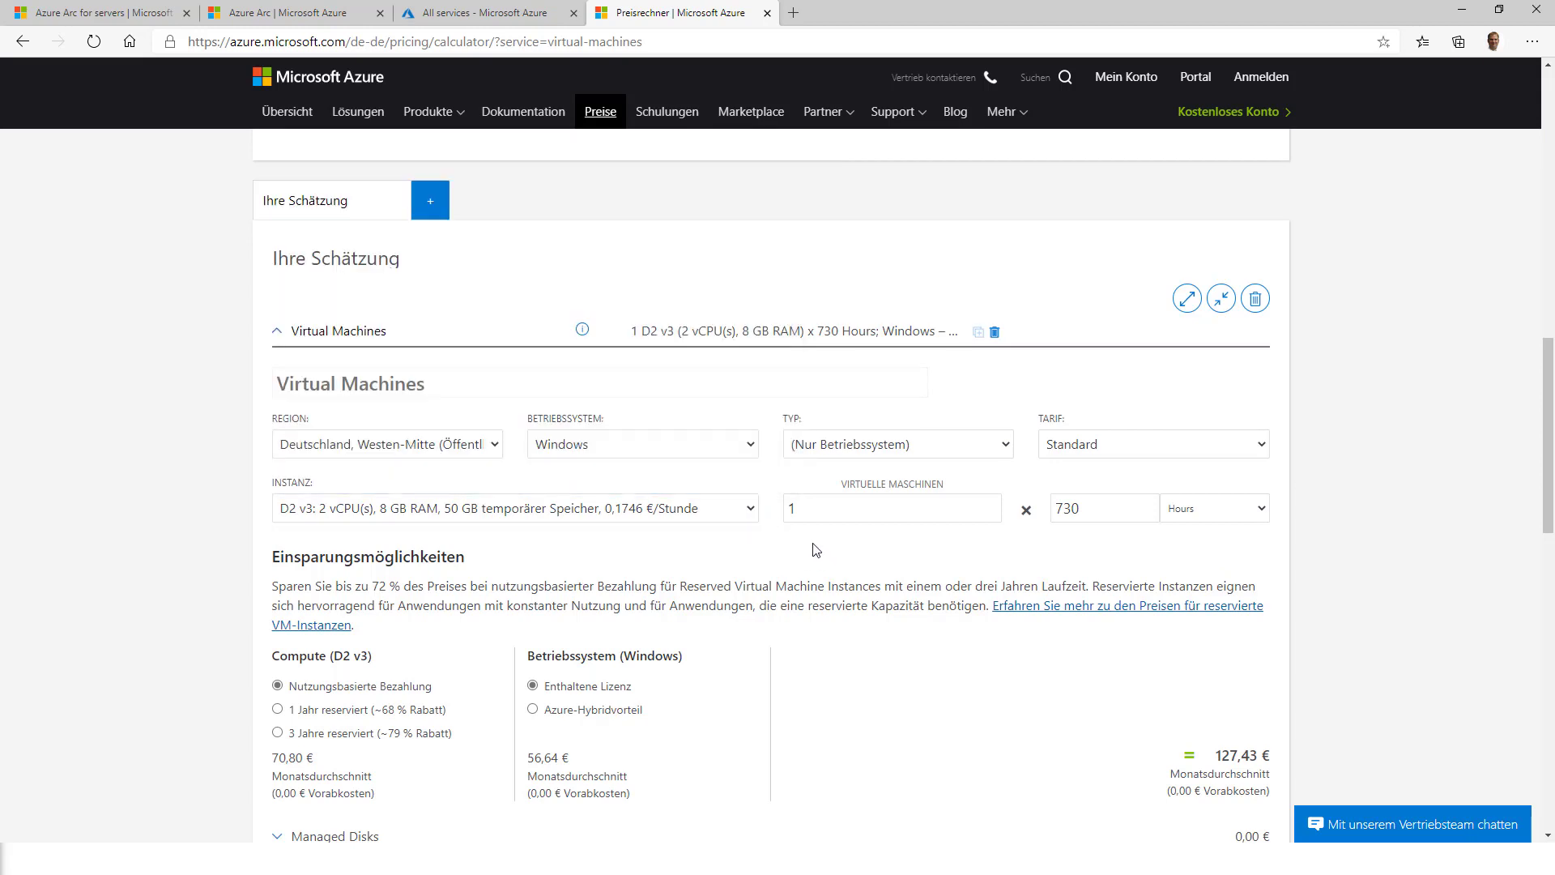
- Set the virtual machine's region to USA, Westen 2
{"action": "left_click", "coordinate": [407, 445]}
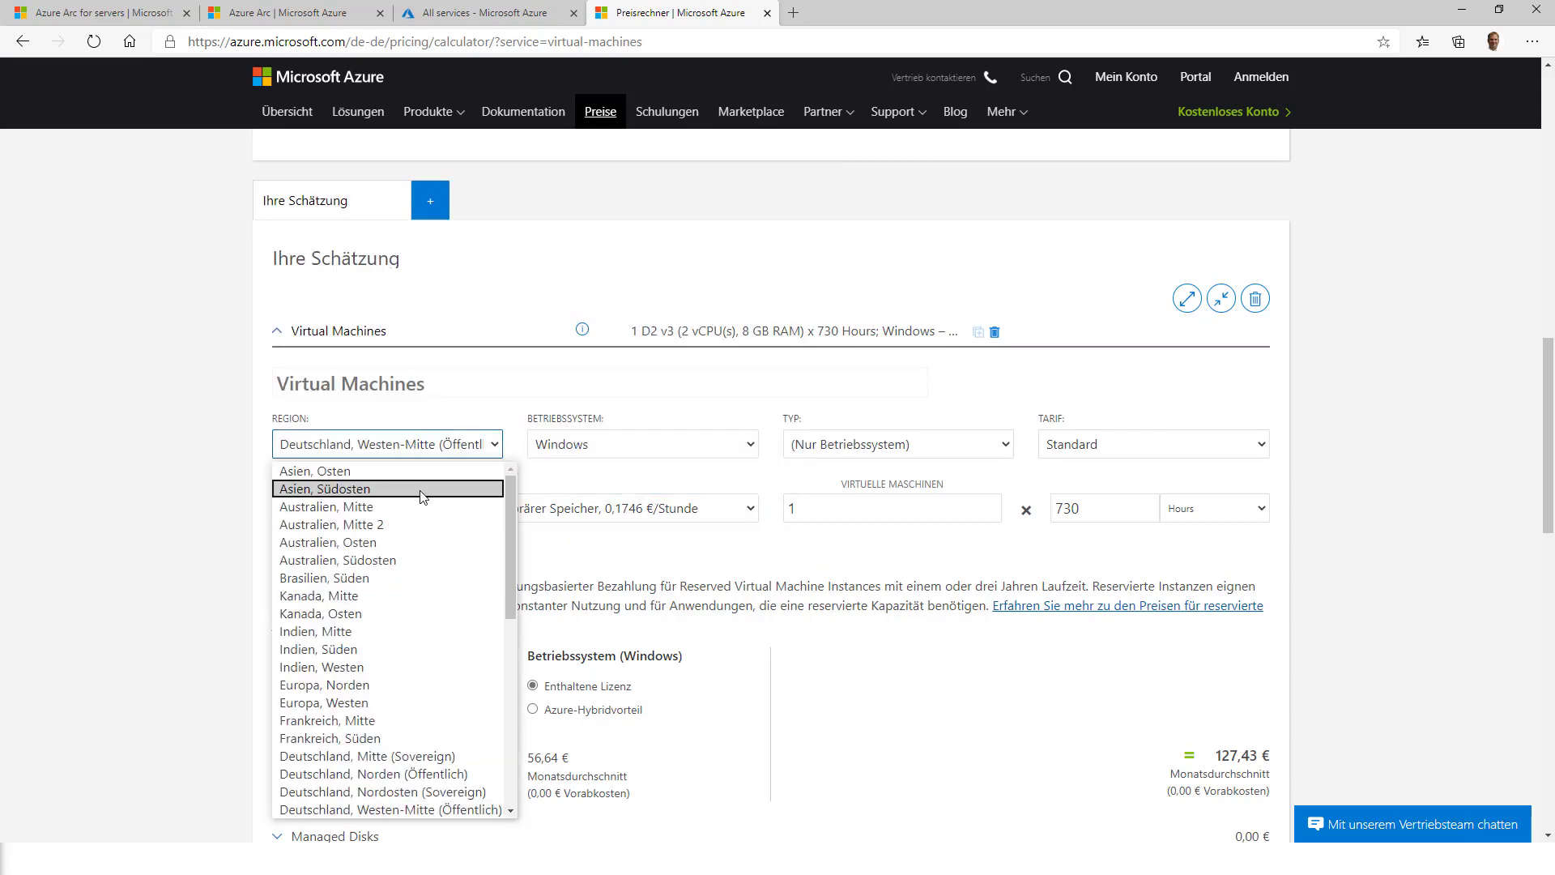
{"action": "scroll", "coordinate": [420, 496], "scroll_direction": "down", "scroll_amount": 9}
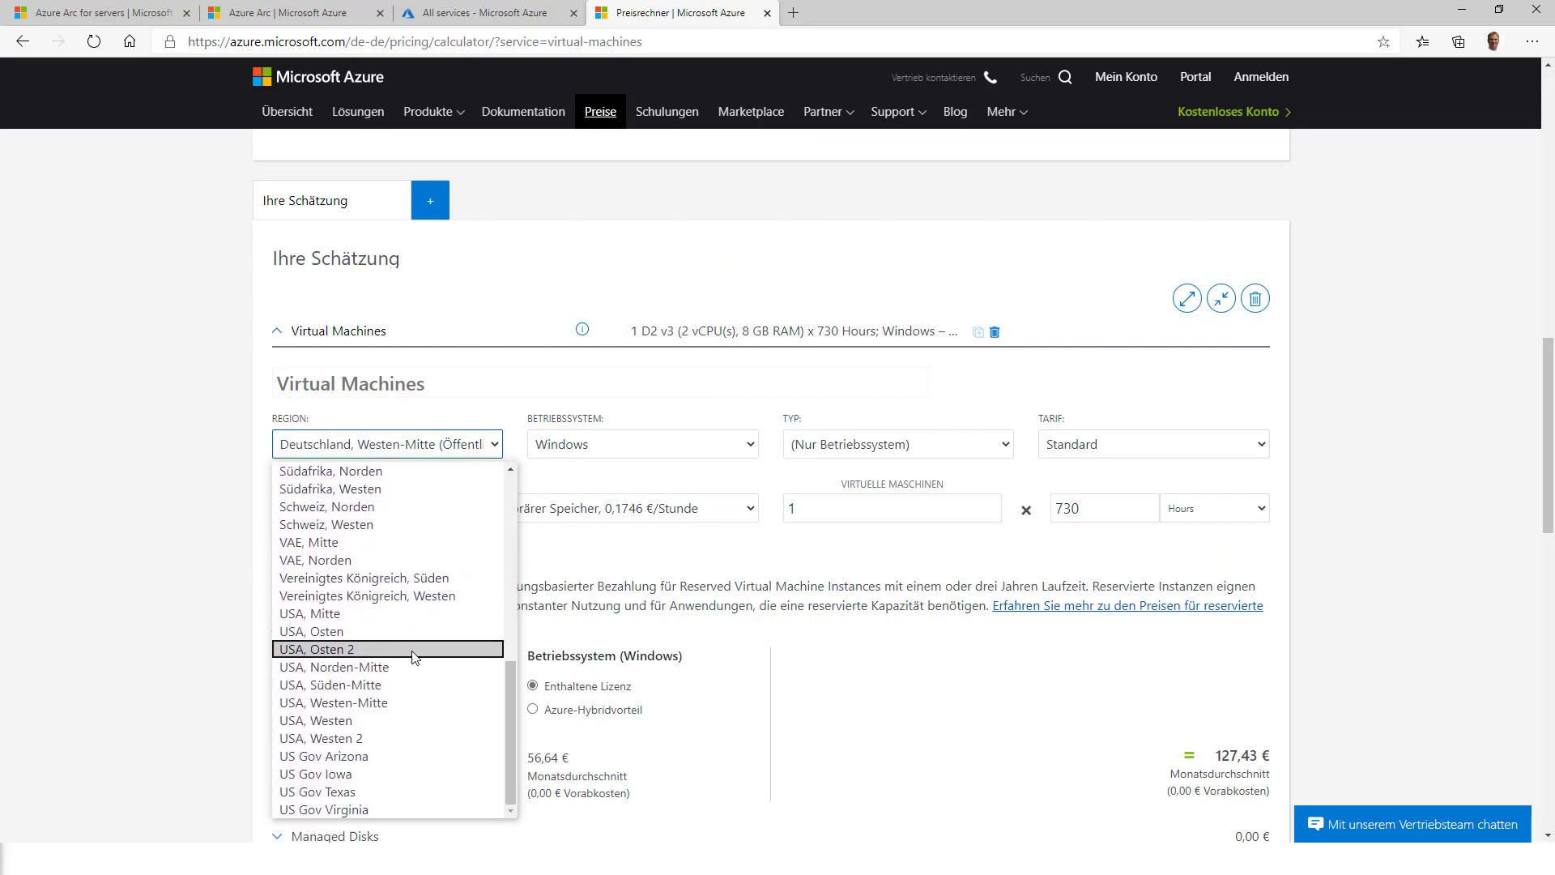
{"action": "left_click", "coordinate": [377, 739]}
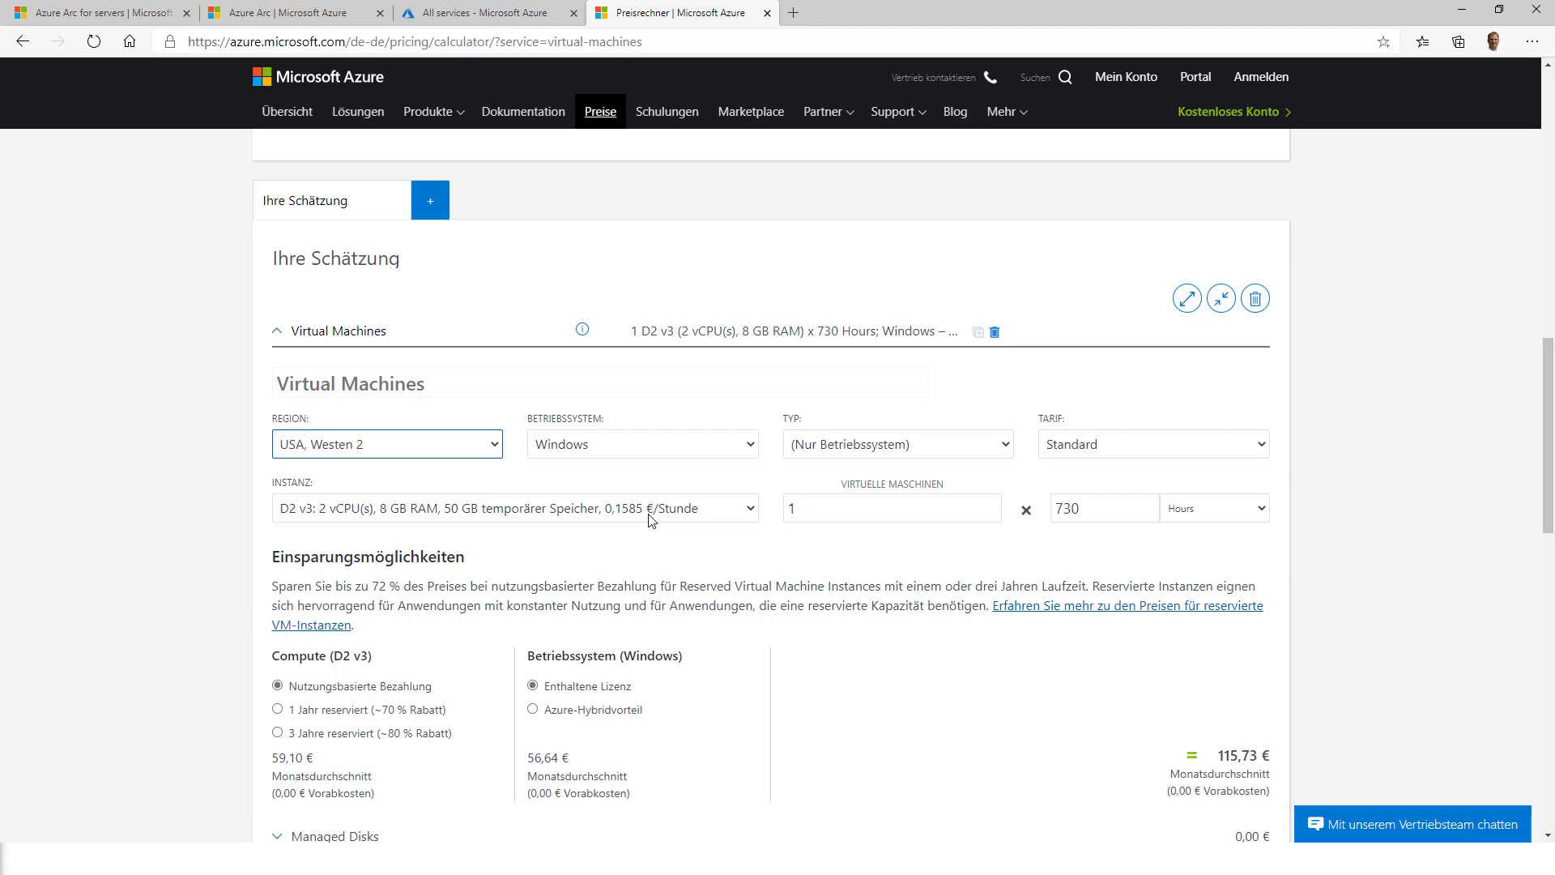
- Set the virtual machine's region back to Deutschland, Westen-Mitte (Öffentlich)
{"action": "left_click", "coordinate": [449, 442]}
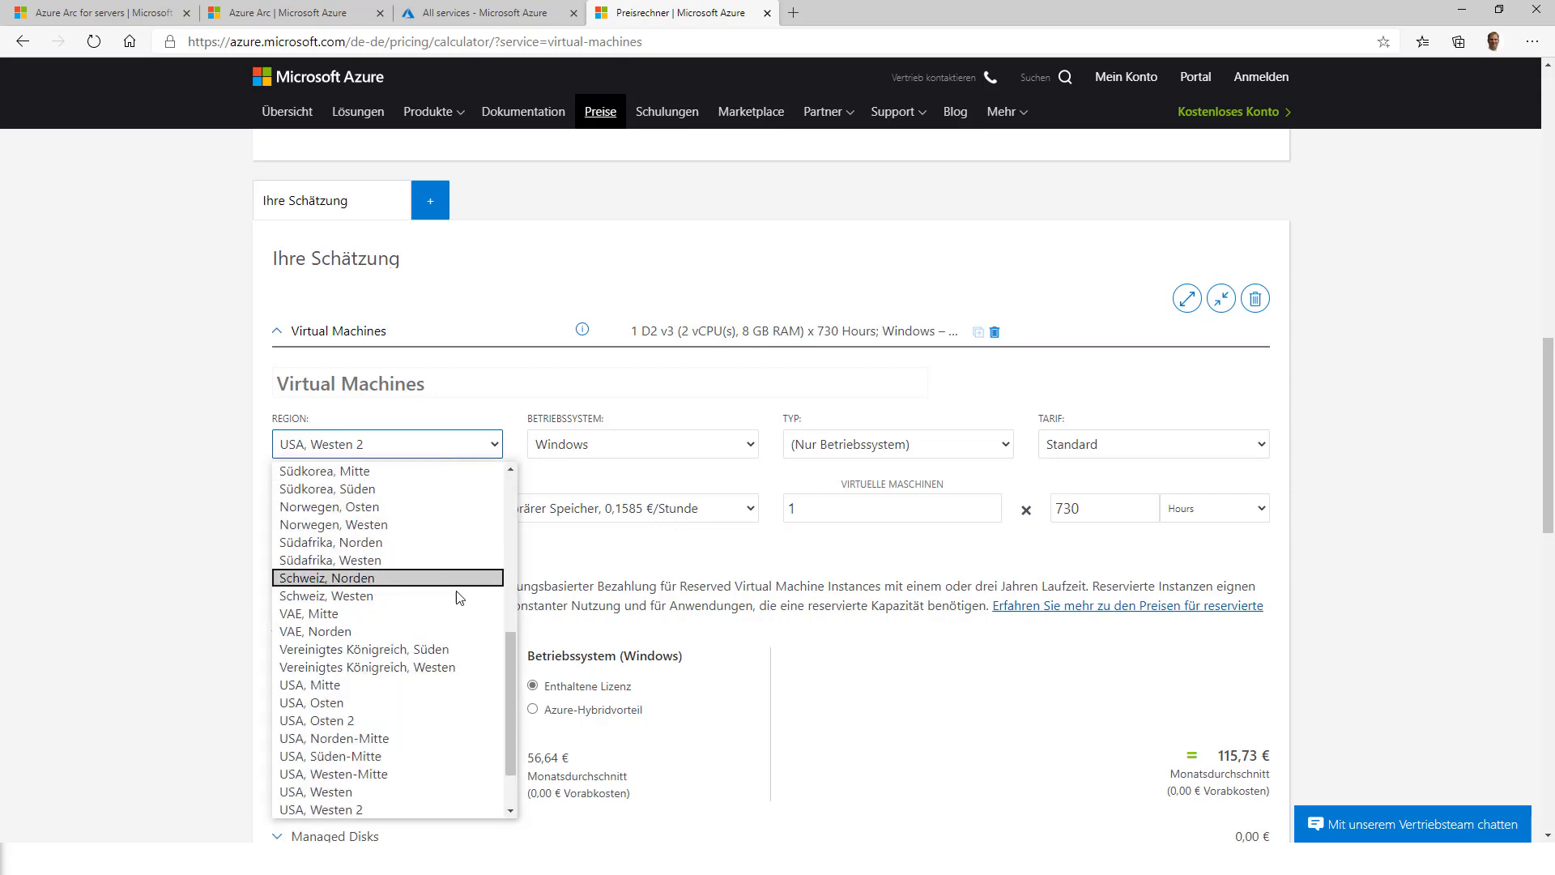
{"action": "left_click_drag", "start_coordinate": [507, 667], "coordinate": [513, 551]}
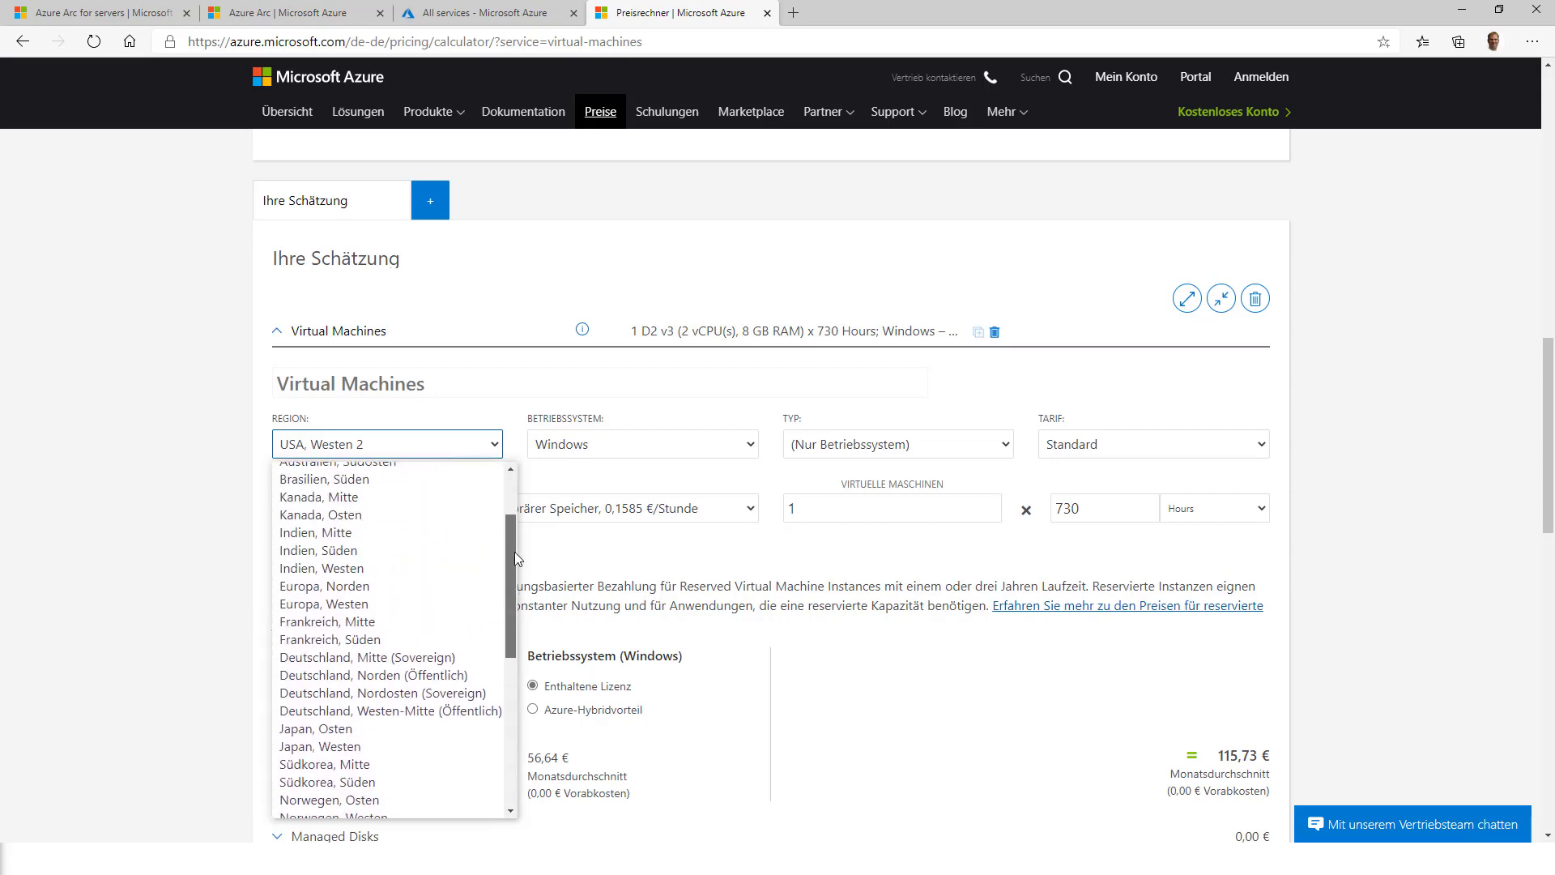
{"action": "left_click", "coordinate": [463, 712]}
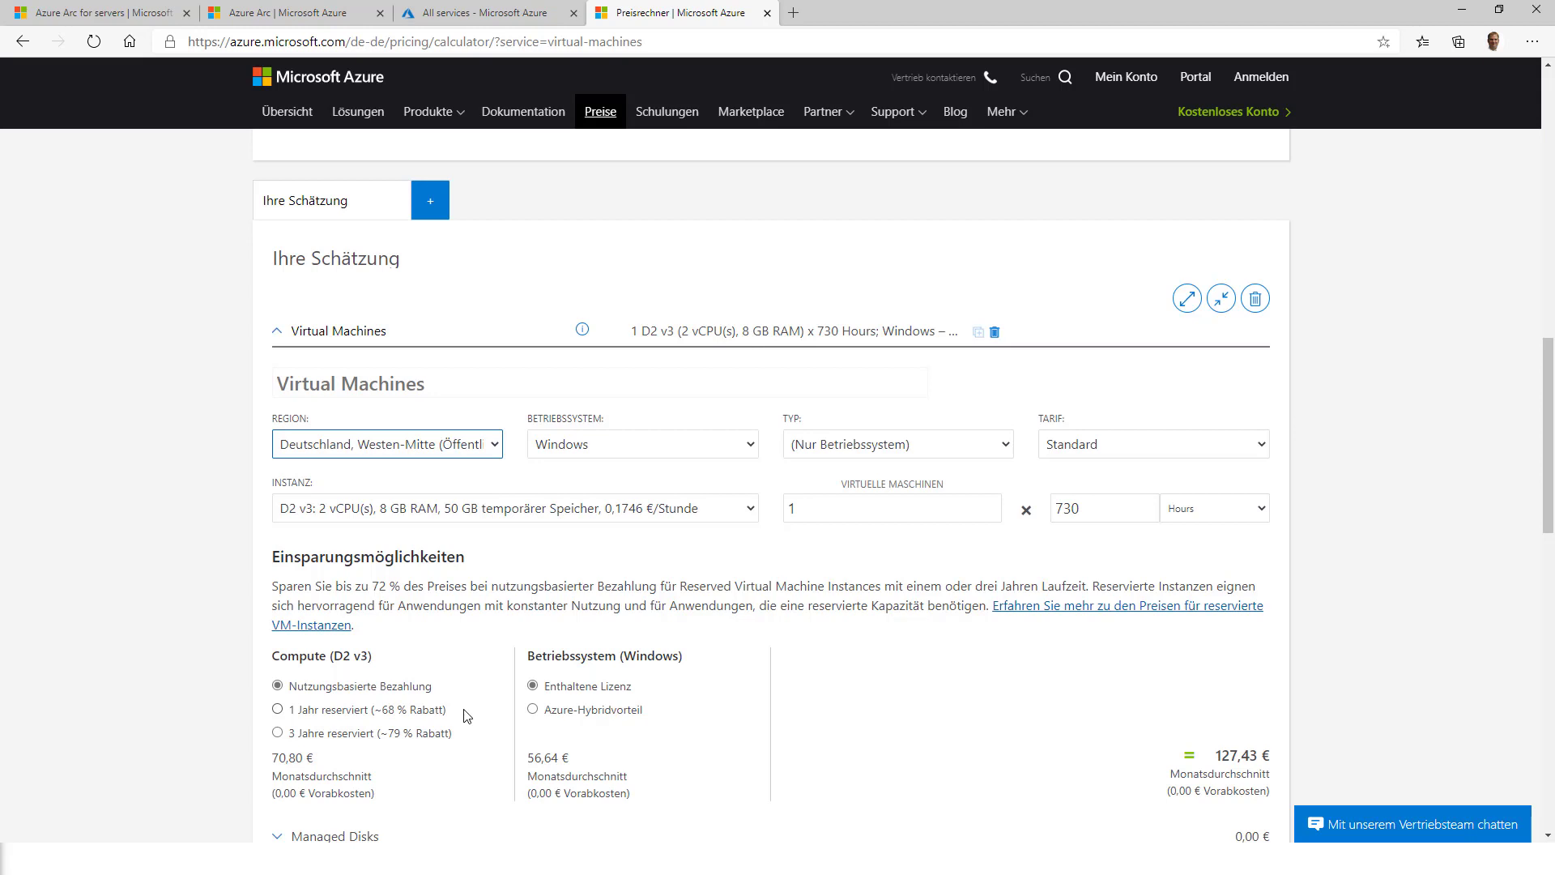
- Look through the instance sizes, keep D2 v3 selected, and review the estimate's monthly costs
{"action": "left_click", "coordinate": [419, 515]}
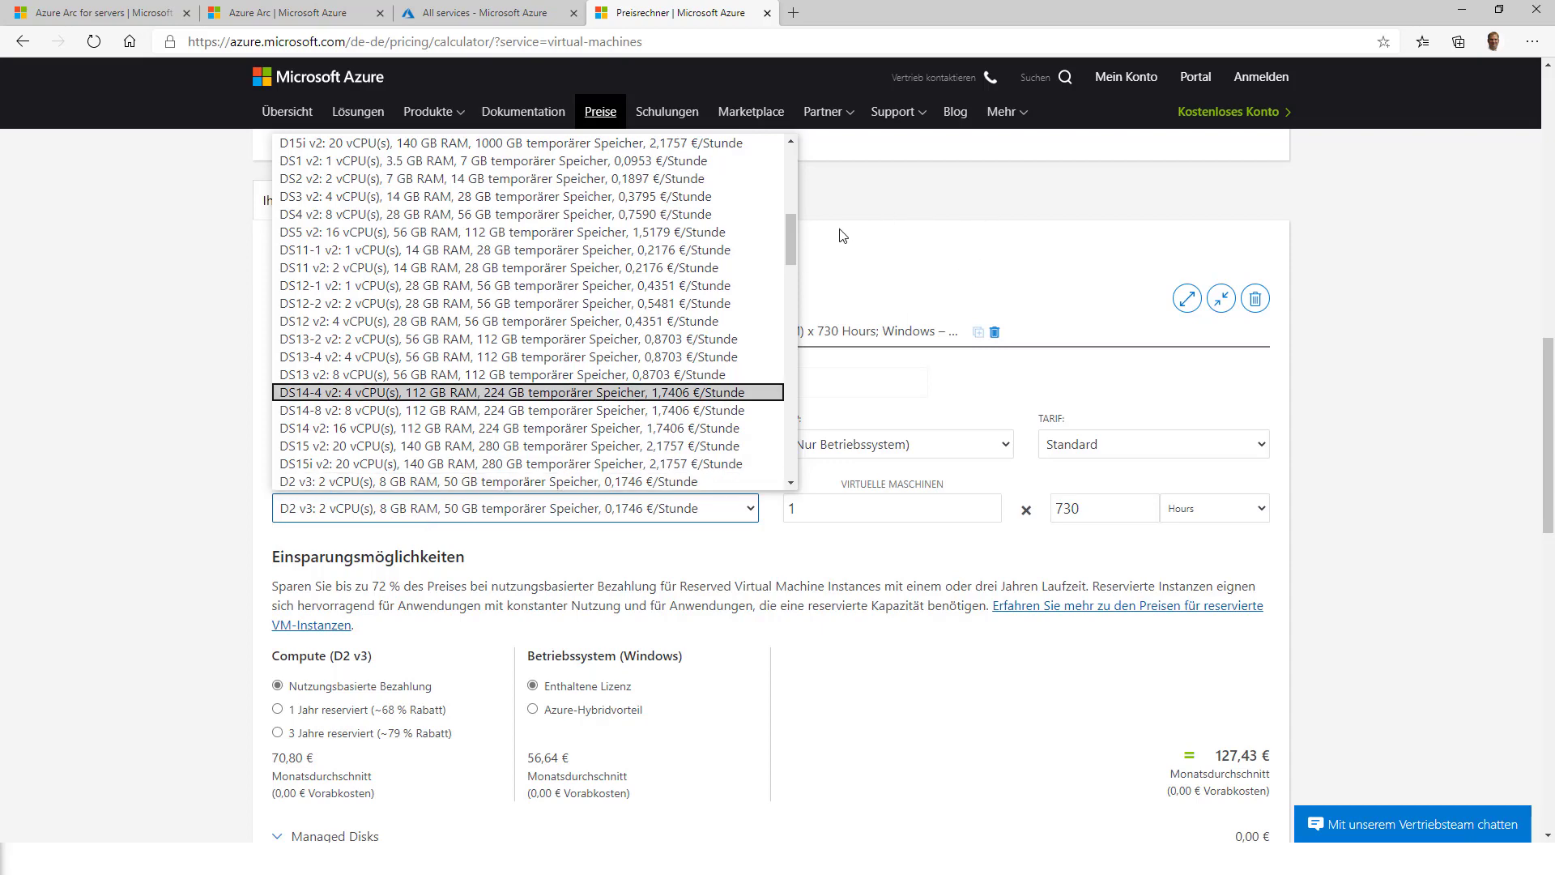
{"action": "mouse_move", "coordinate": [785, 249]}
{"action": "left_mouse_down"}
{"action": "mouse_move", "coordinate": [772, 485]}
{"action": "mouse_move", "coordinate": [790, 194]}
{"action": "mouse_move", "coordinate": [816, 178]}
{"action": "mouse_move", "coordinate": [802, 273]}
{"action": "left_mouse_up"}
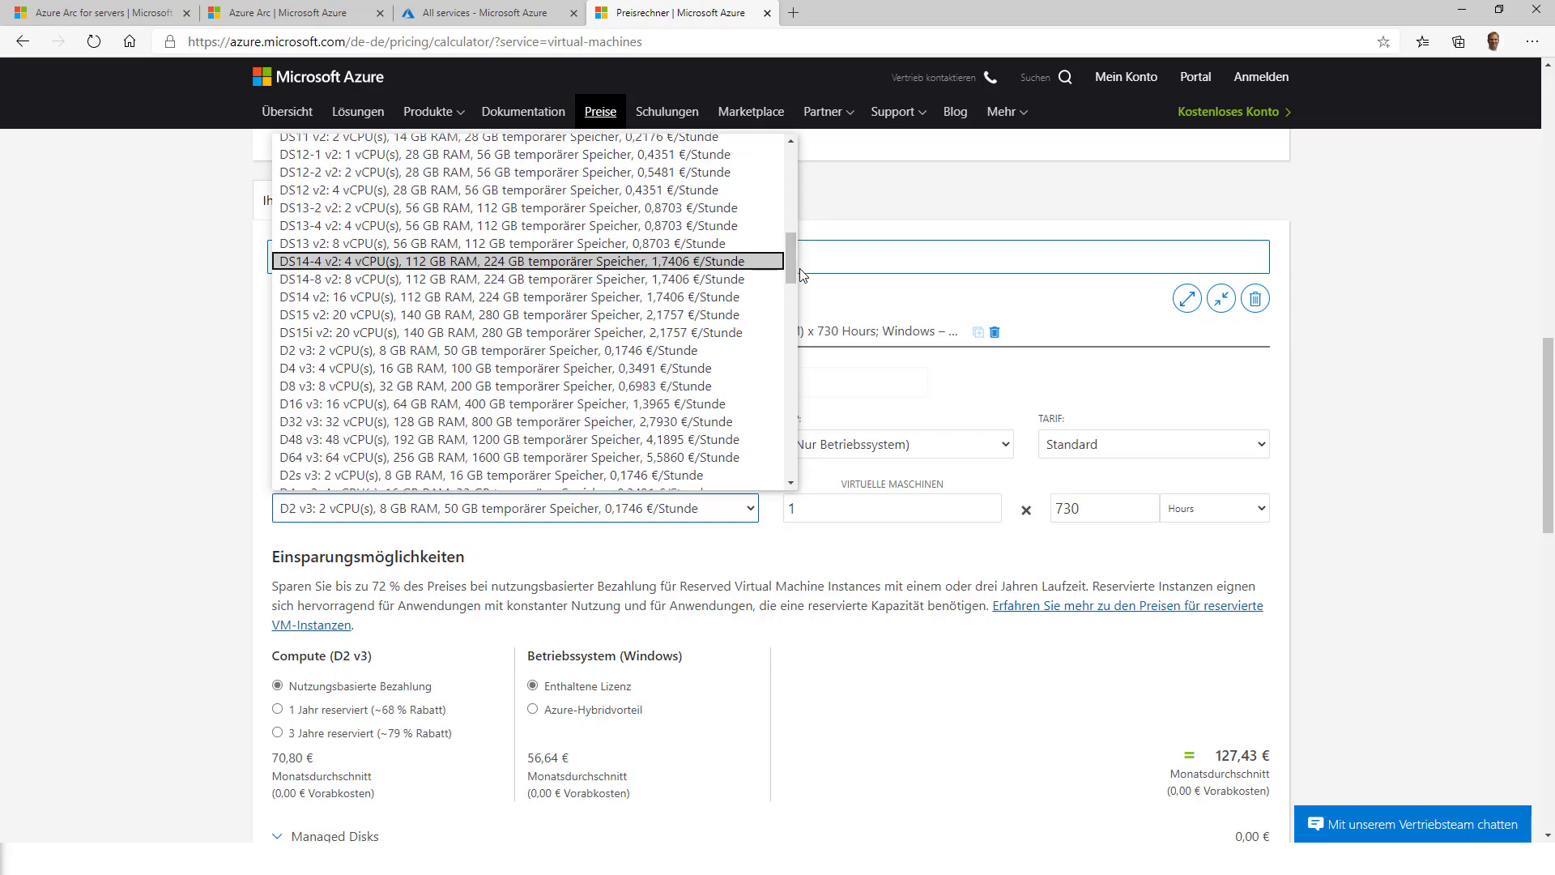
{"action": "left_click", "coordinate": [666, 351]}
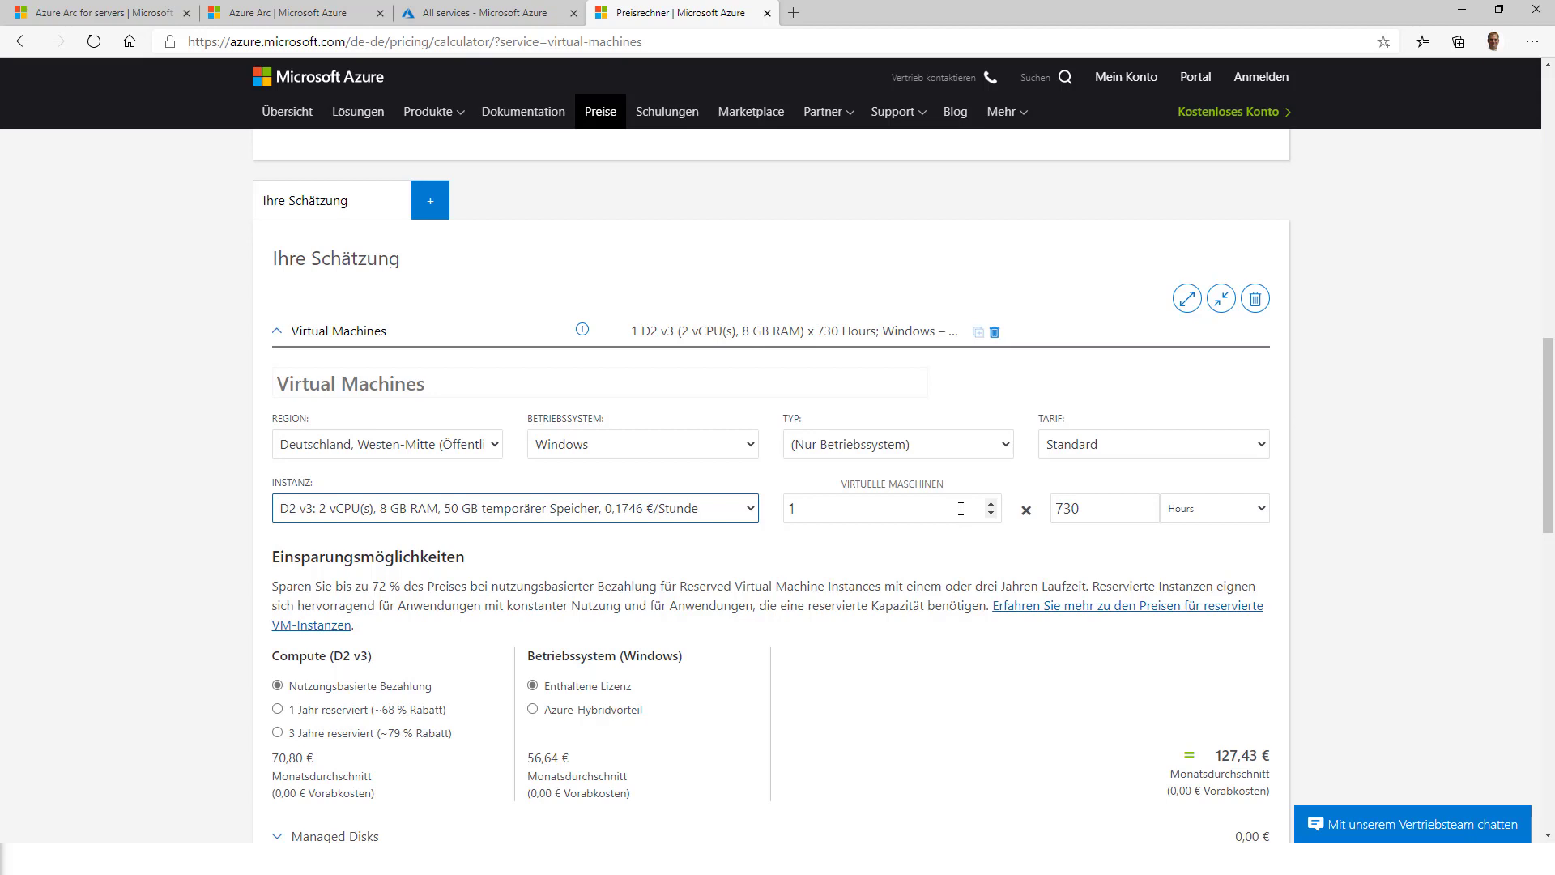
{"action": "scroll", "coordinate": [961, 508], "scroll_direction": "down", "scroll_amount": 3}
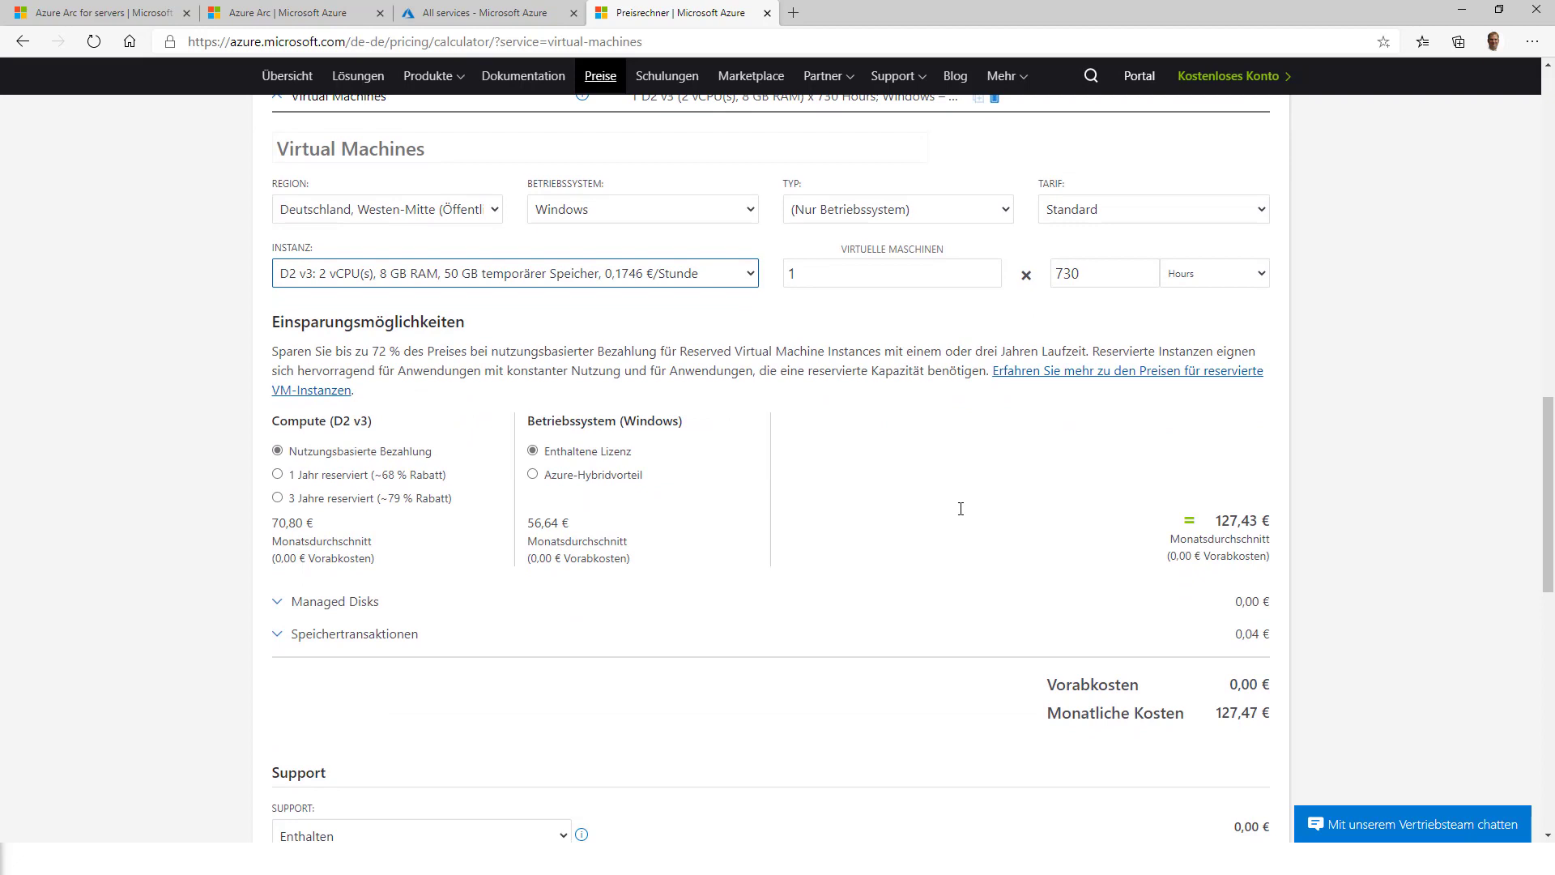
{"action": "scroll", "coordinate": [961, 508], "scroll_direction": "down", "scroll_amount": 2}
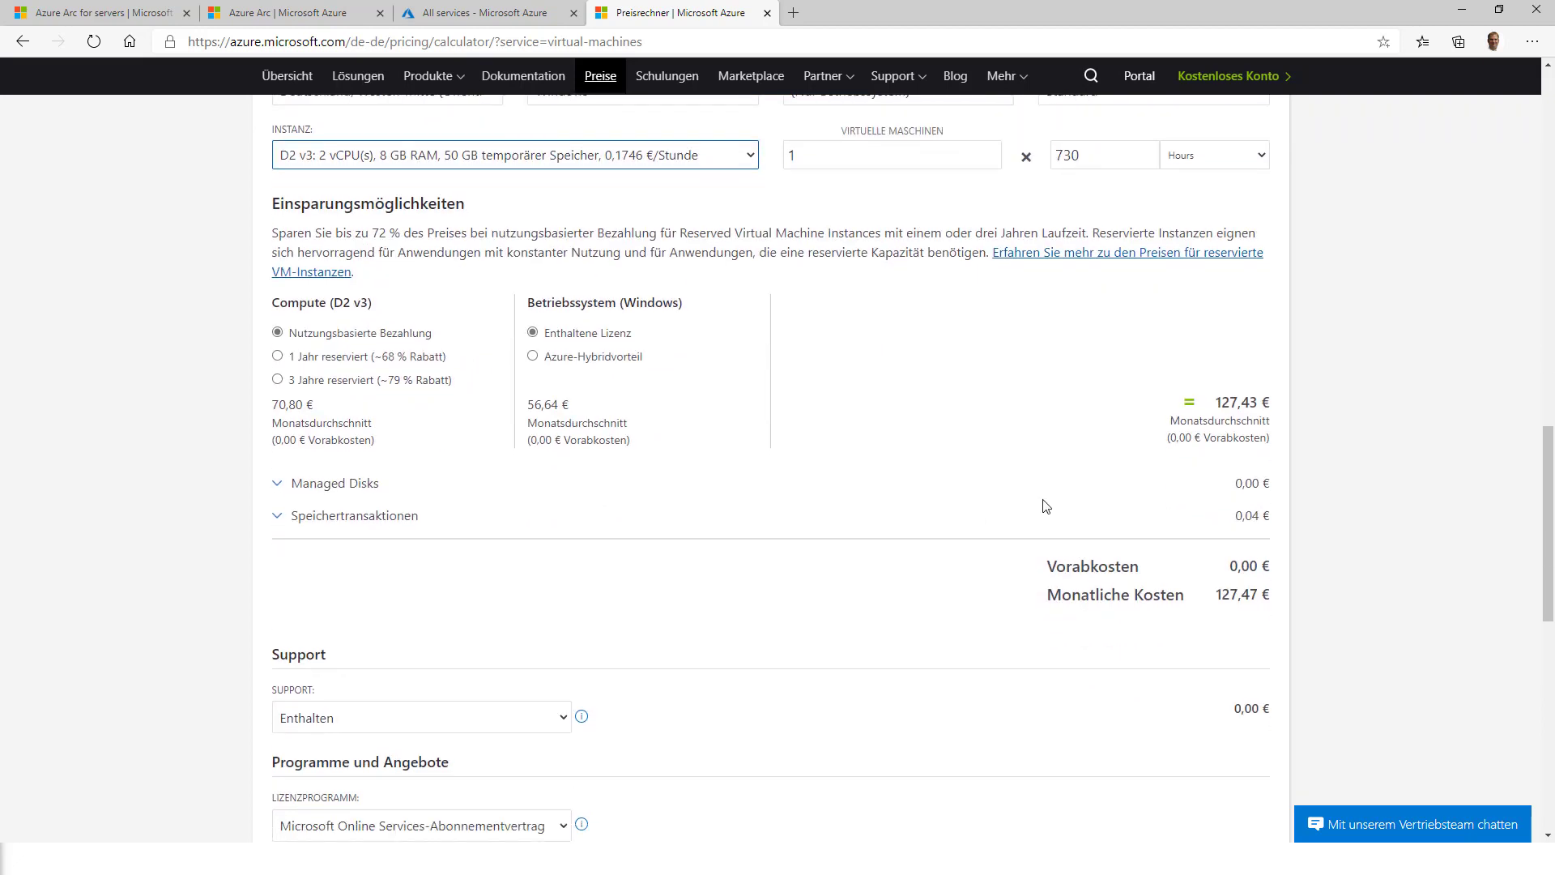
{"action": "scroll", "coordinate": [1076, 504], "scroll_direction": "up", "scroll_amount": 2}
{"action": "scroll", "coordinate": [1080, 506], "scroll_direction": "up", "scroll_amount": 2}
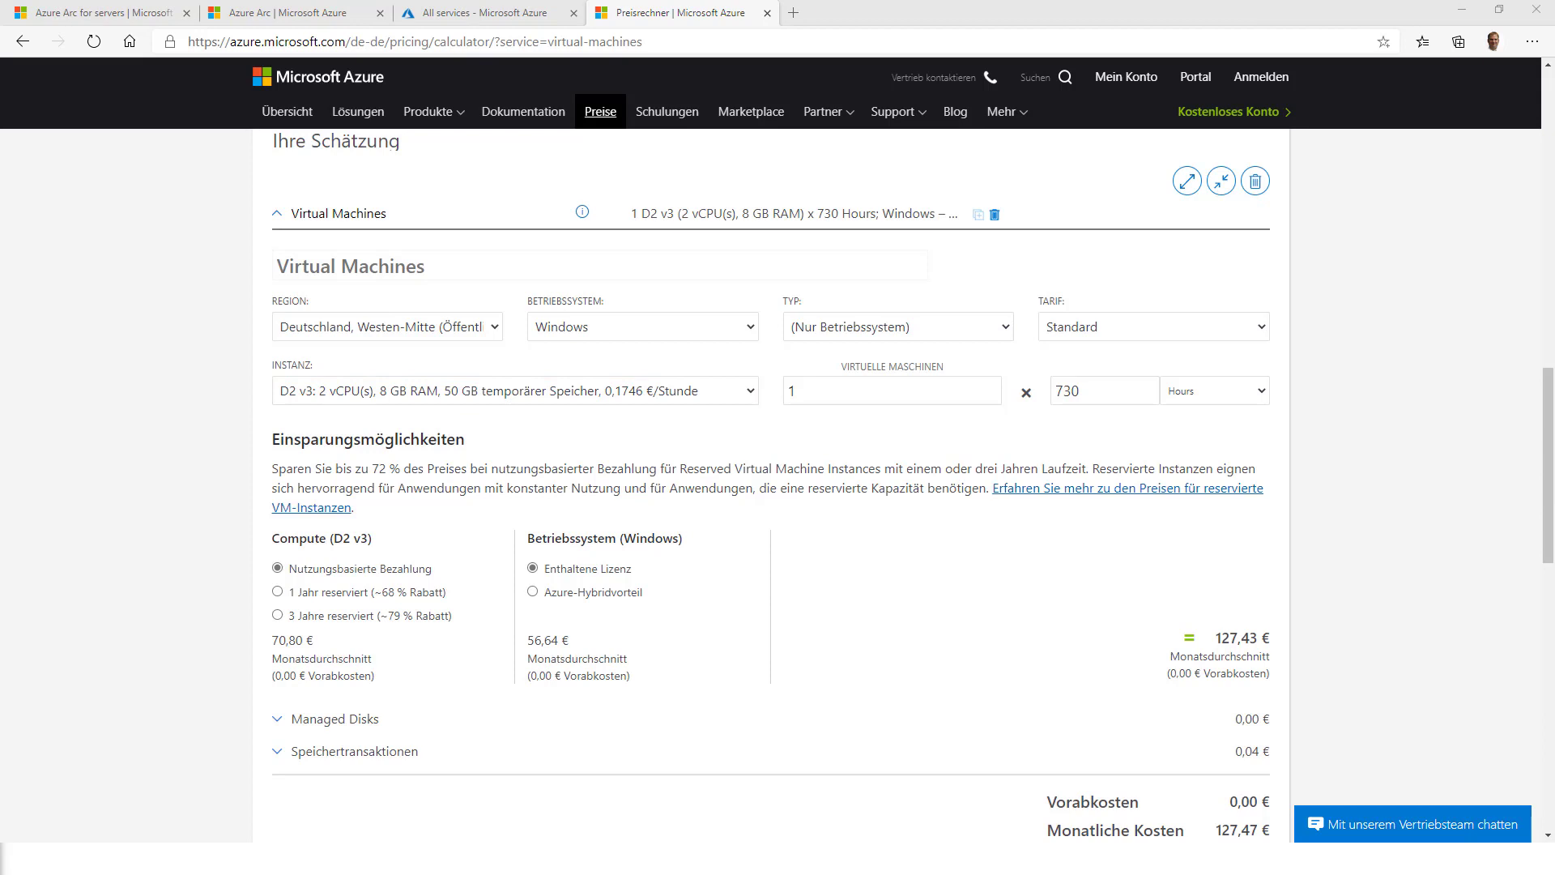
- Switch to the Windows calculator, multiply 127 by 12 for the yearly cost, and multiply that by 3
{"action": "left_click_drag", "start_coordinate": [215, 635], "coordinate": [531, 364]}
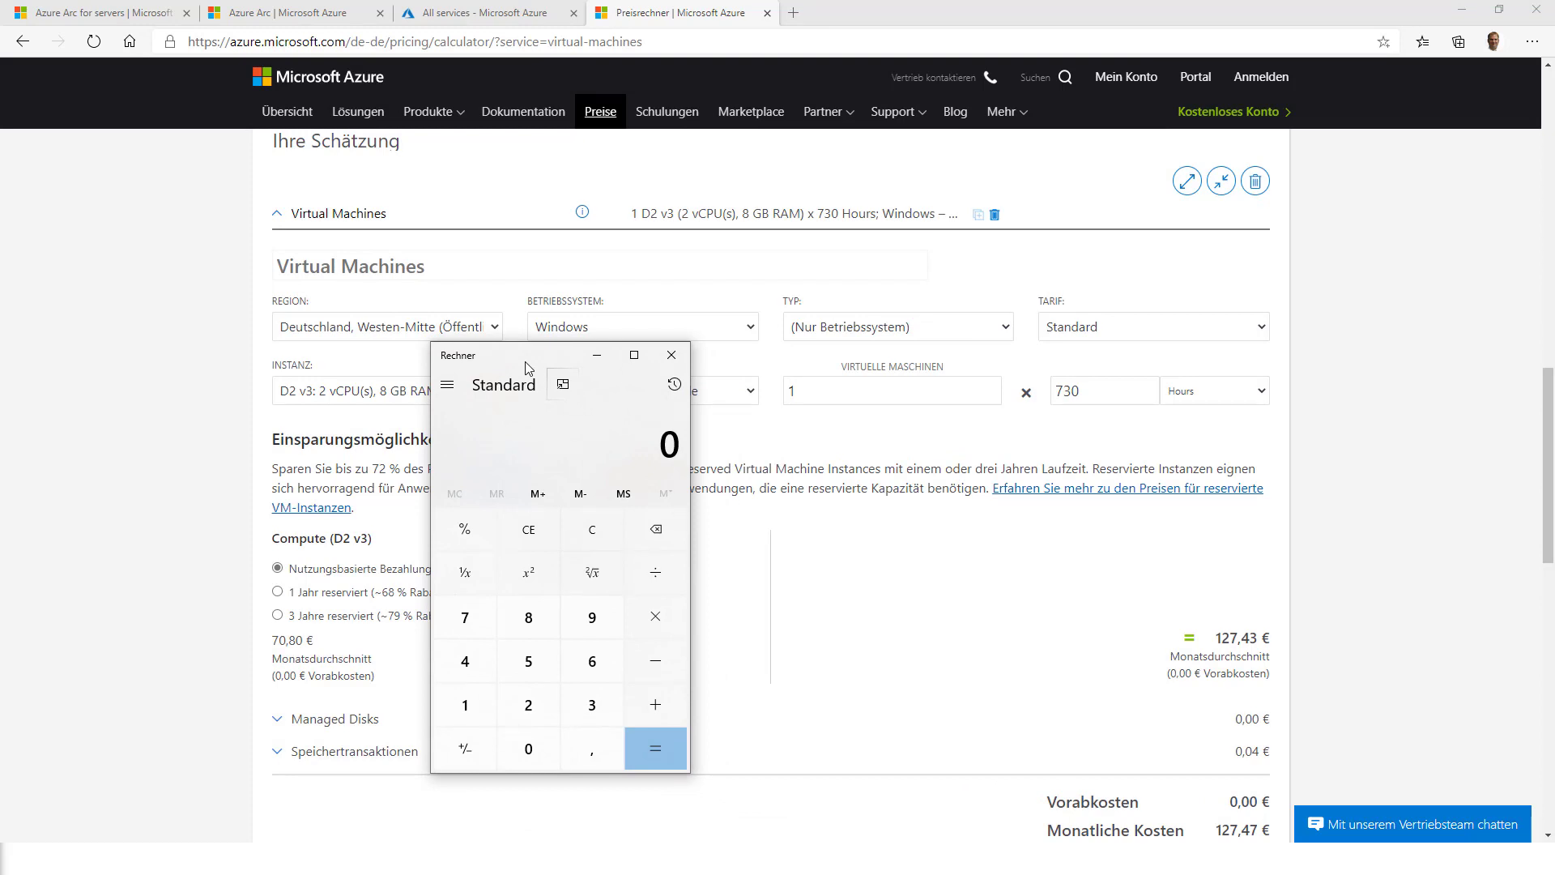
{"action": "type", "text": "127"}
{"action": "type", "text": "*12"}
{"action": "key", "text": "Return"}
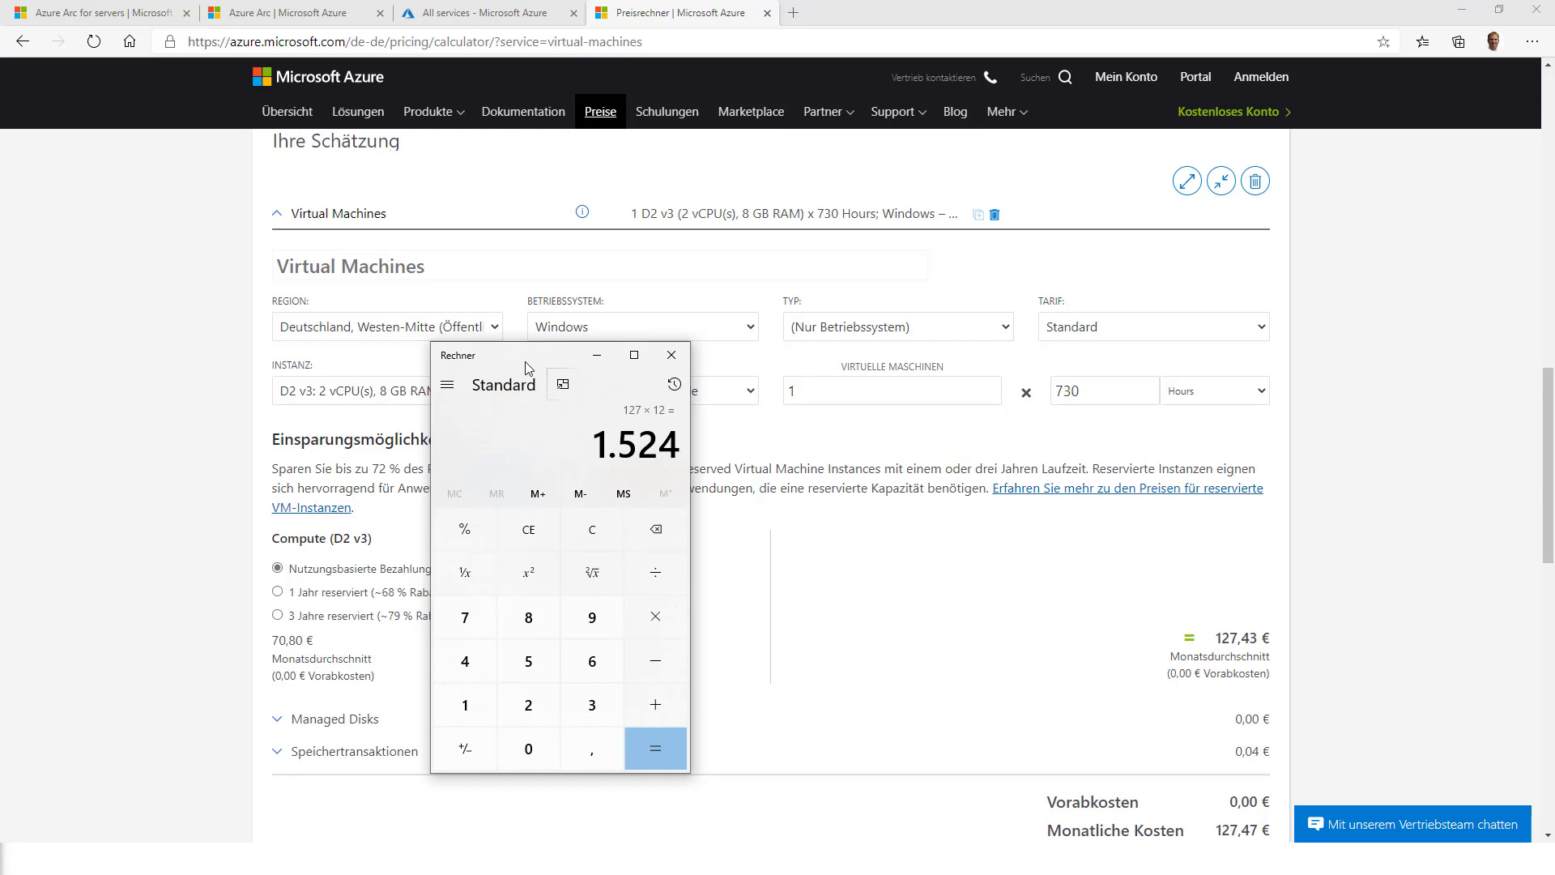
{"action": "type", "text": "*3"}
{"action": "key", "text": "Return"}
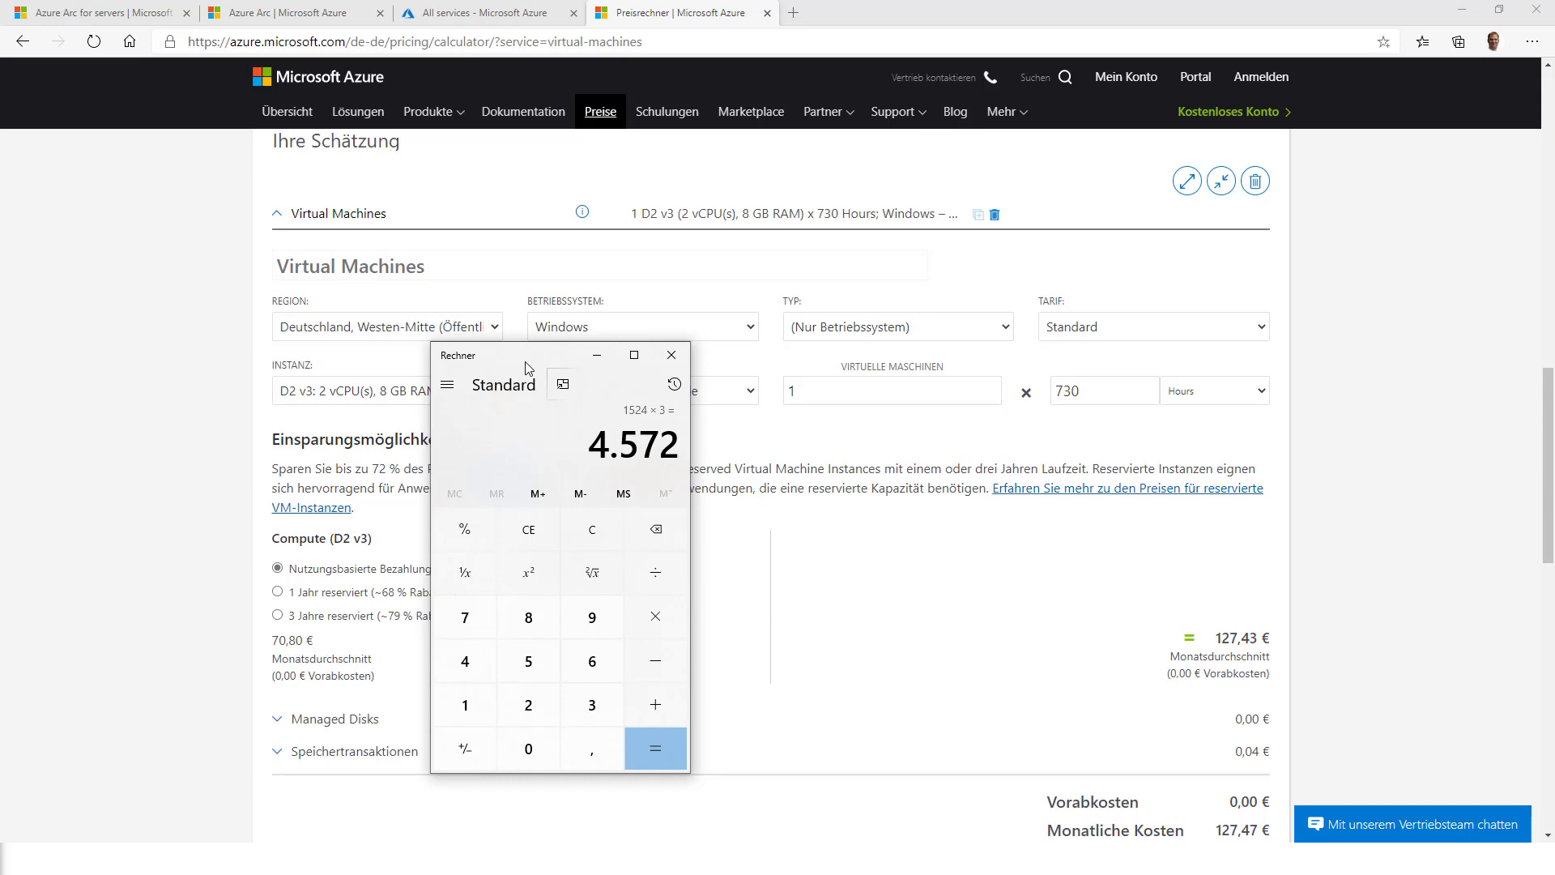
- Multiply the calculated cost by 2 and by 4, and minimize the calculator to return to the estimate
{"action": "left_click", "coordinate": [658, 621]}
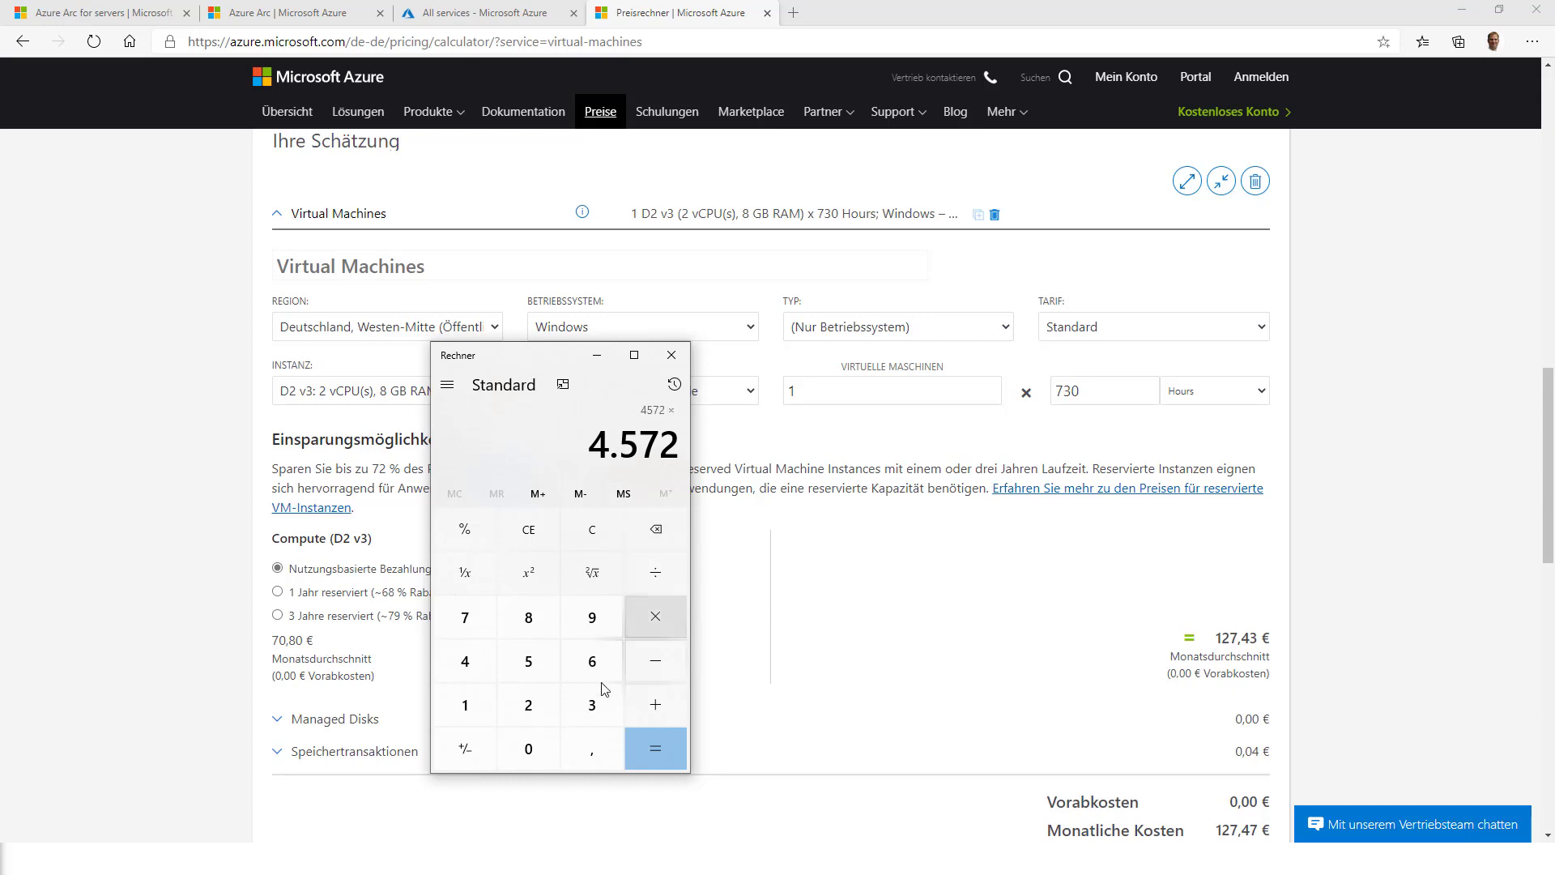
{"action": "left_click", "coordinate": [541, 714]}
{"action": "left_click", "coordinate": [651, 755]}
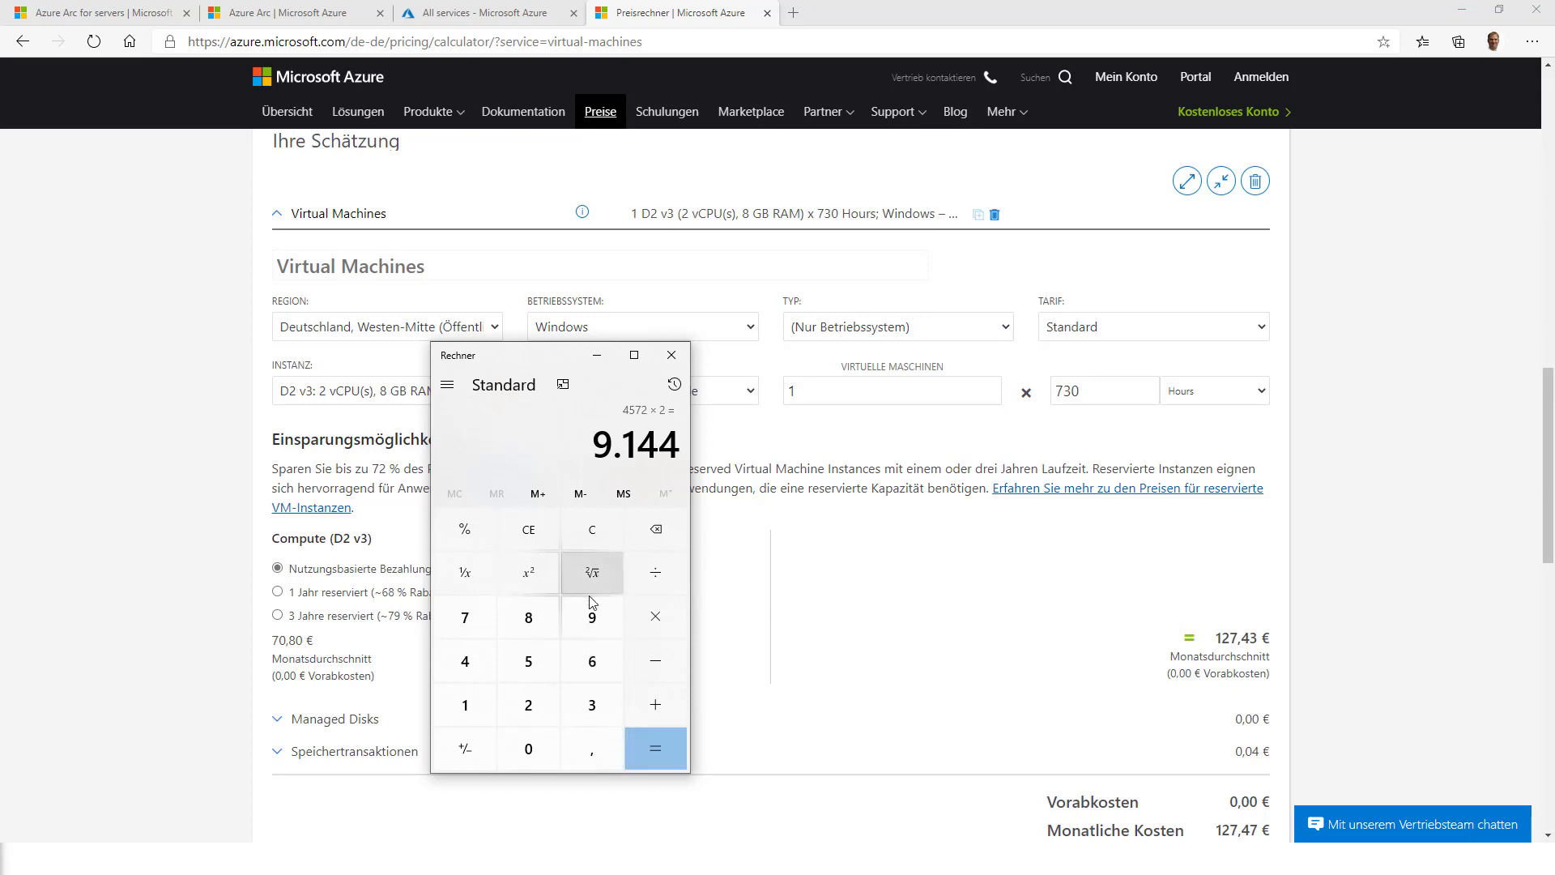
{"action": "left_click", "coordinate": [663, 612]}
{"action": "left_click", "coordinate": [471, 662]}
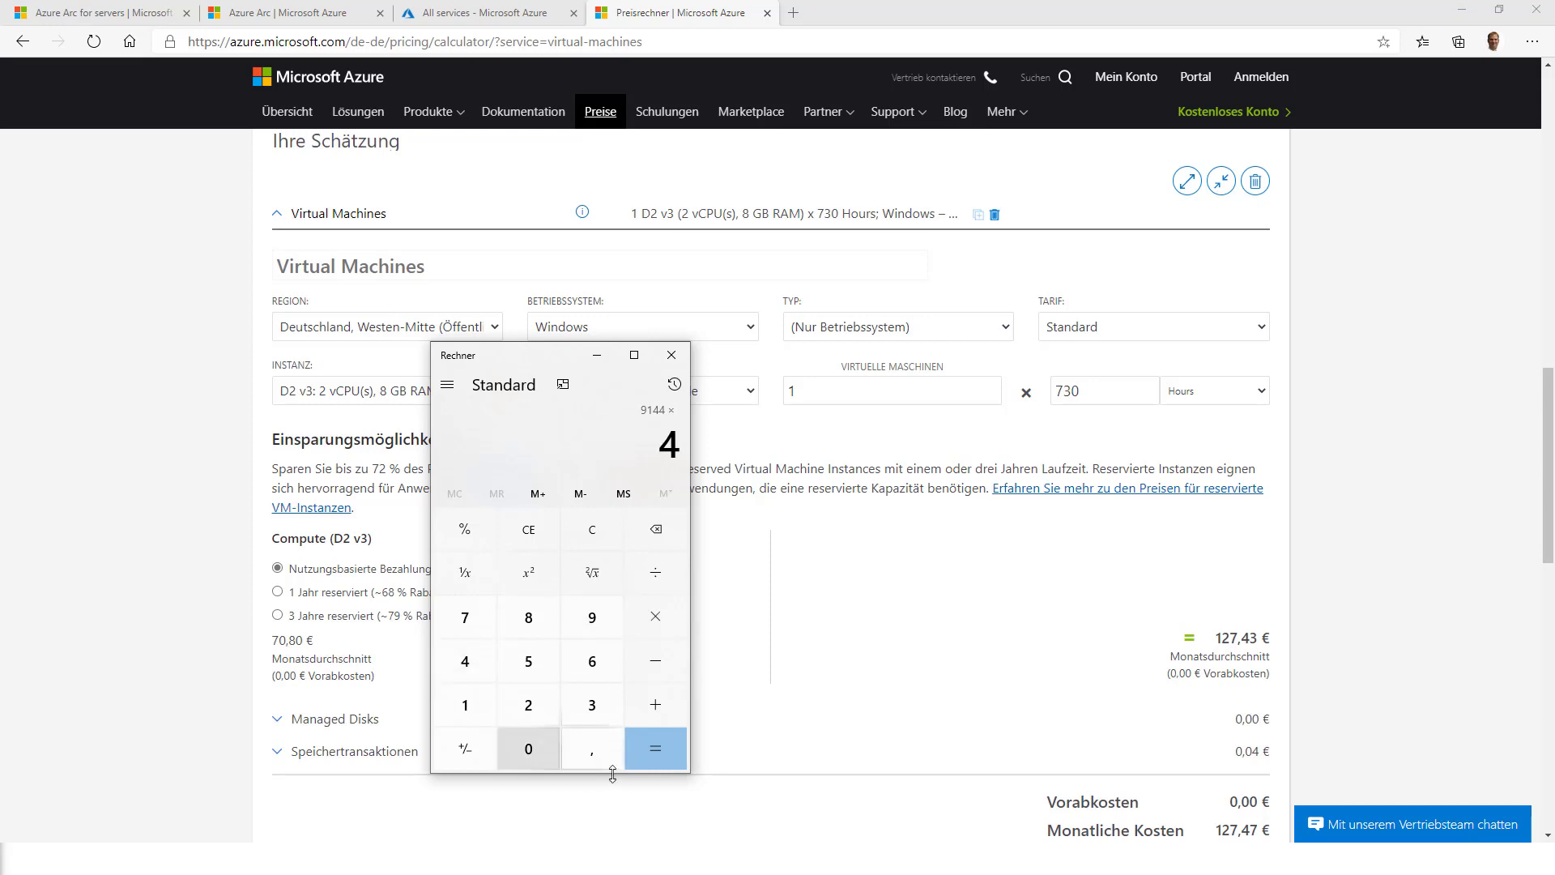
{"action": "left_click", "coordinate": [667, 758]}
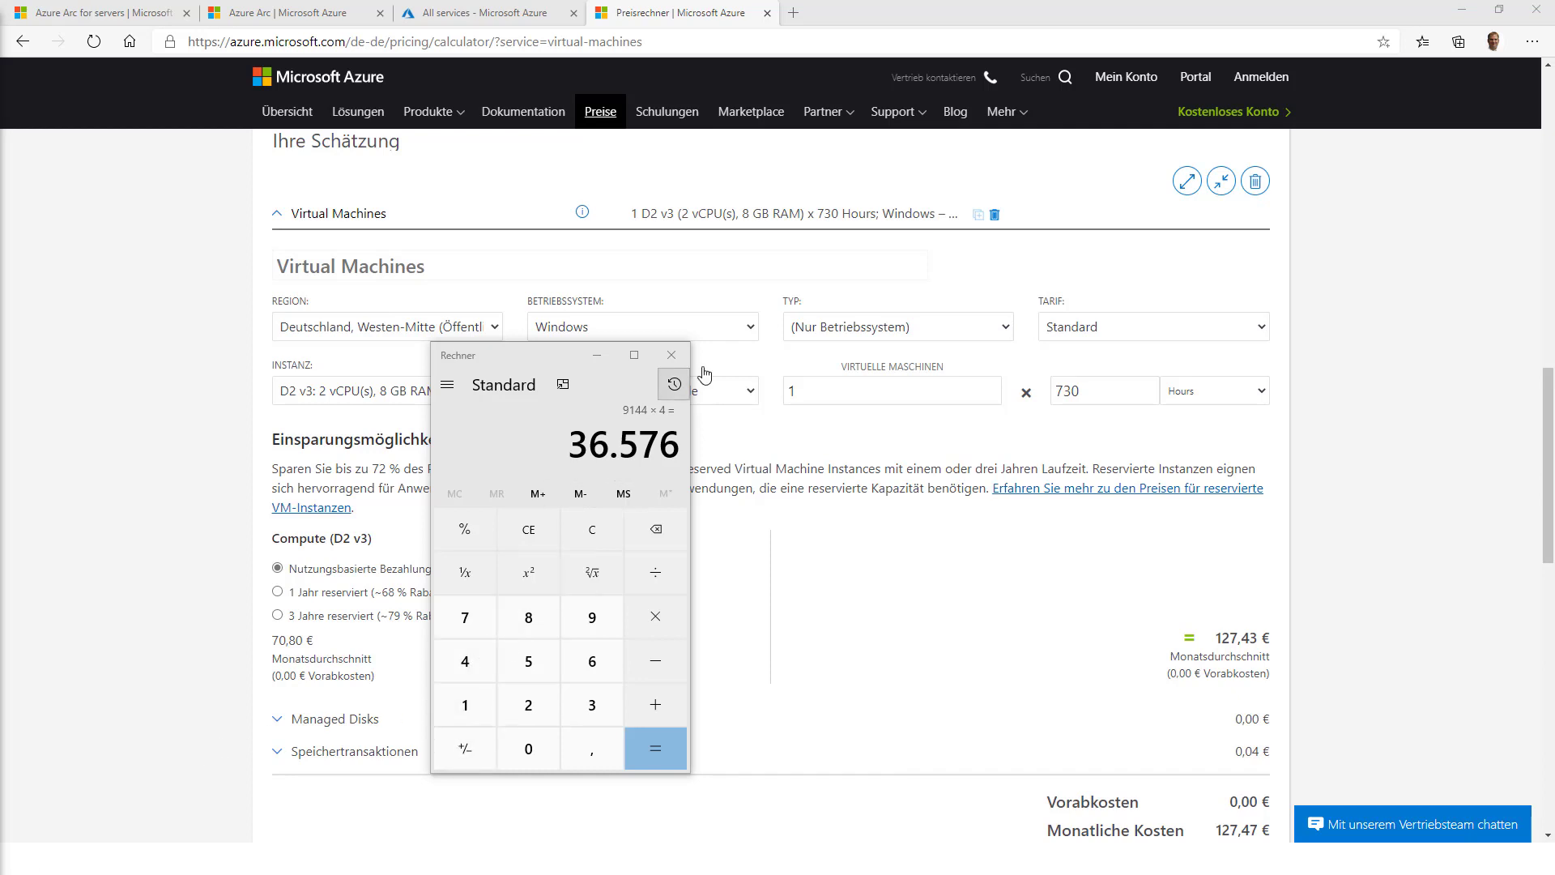
{"action": "left_click", "coordinate": [596, 353]}
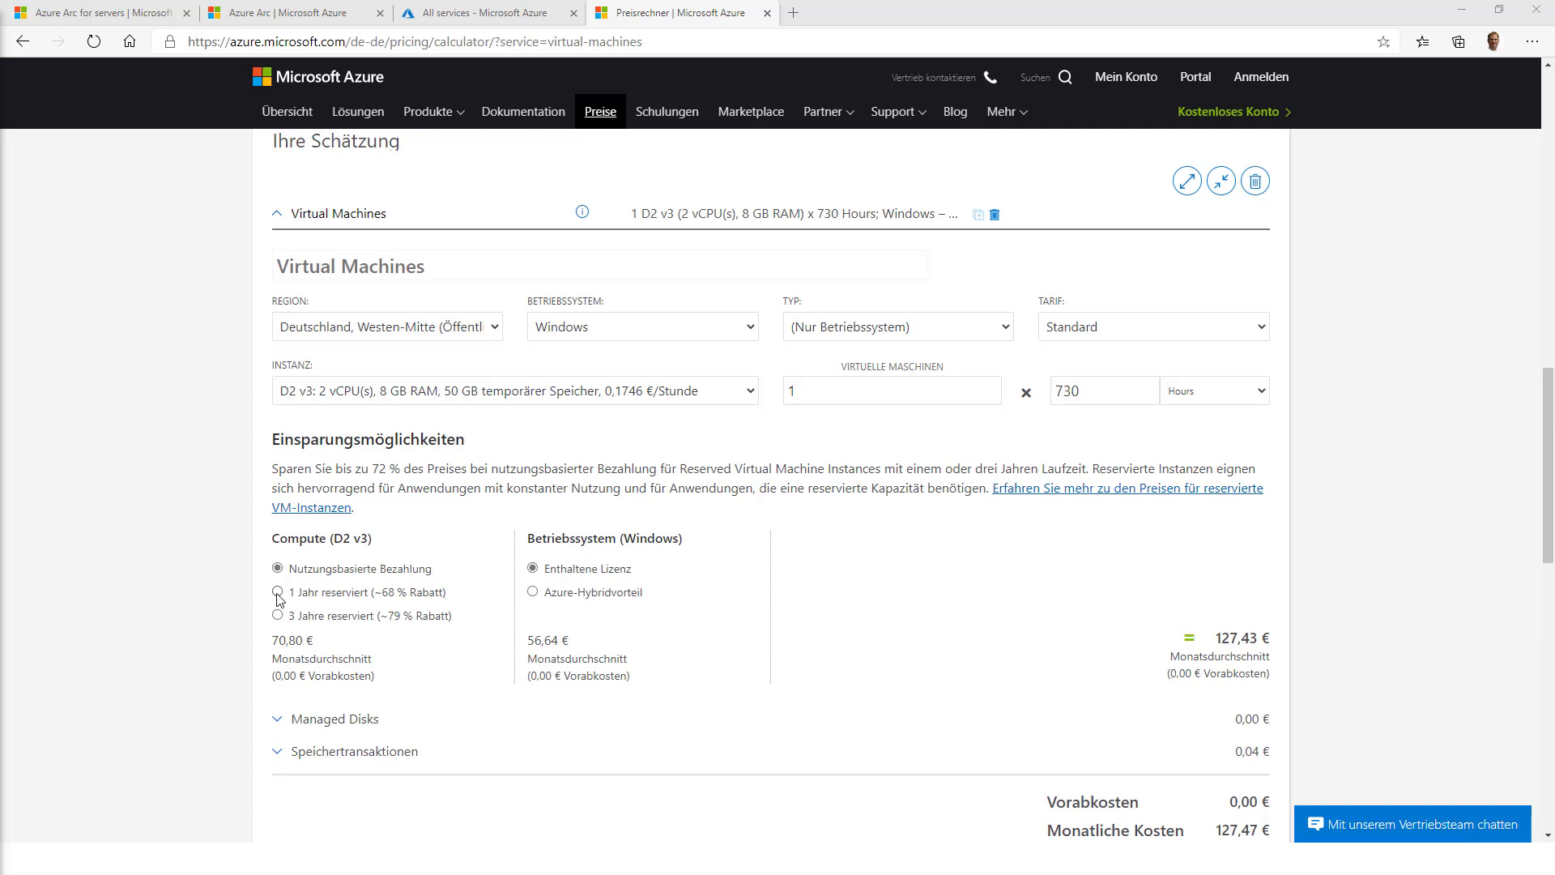
- Try the 1-year reservation for compute, then the 3-year reservation with the Vorauszahlung payment option
{"action": "left_click", "coordinate": [278, 594]}
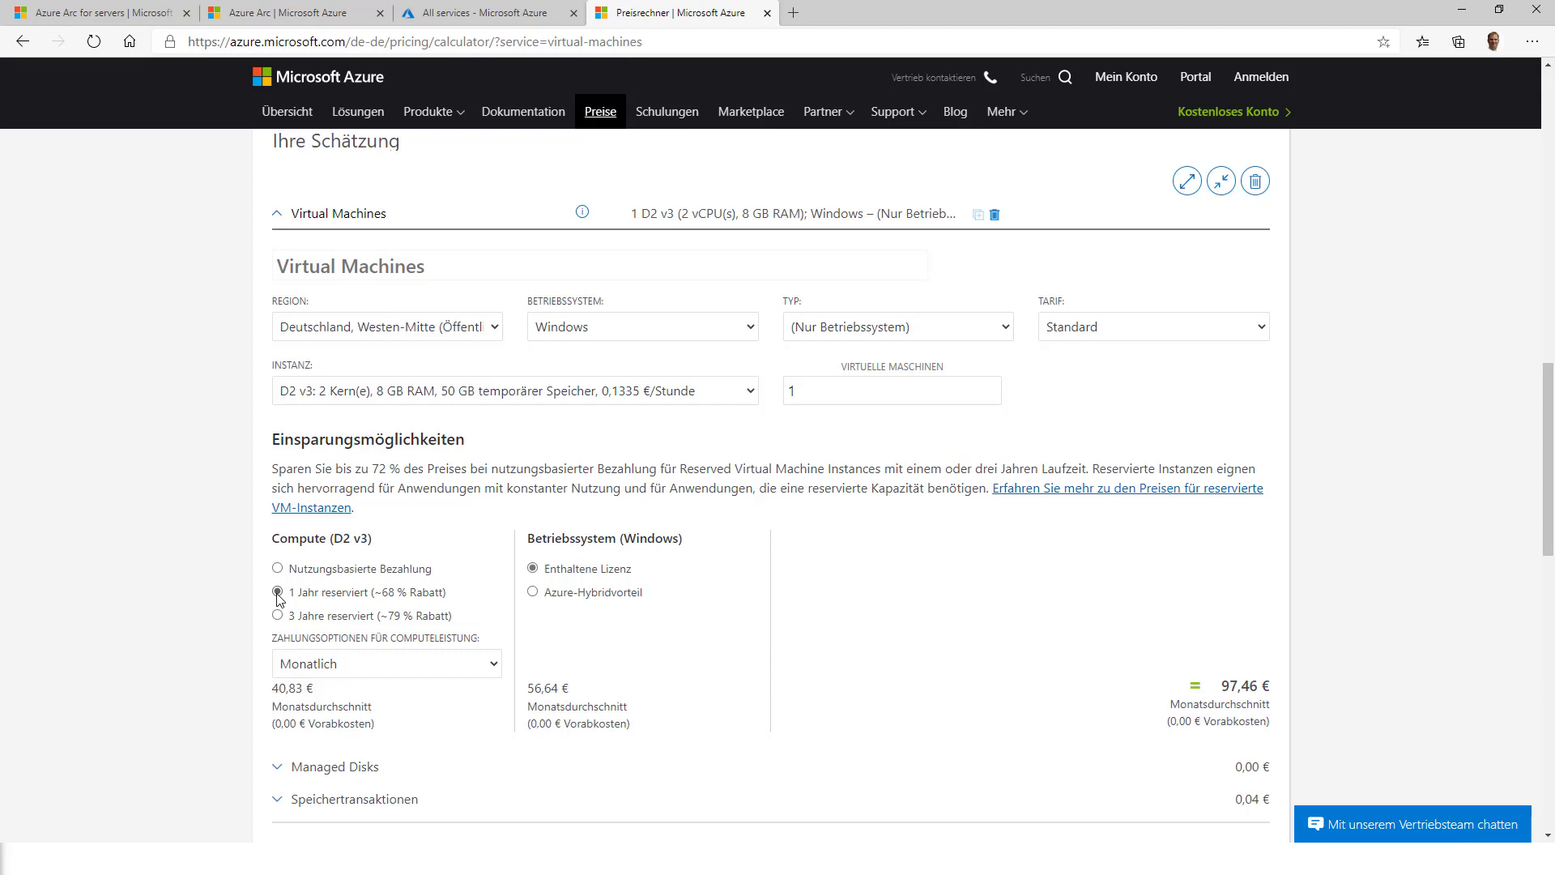
{"action": "left_click", "coordinate": [278, 616]}
{"action": "left_click", "coordinate": [443, 672]}
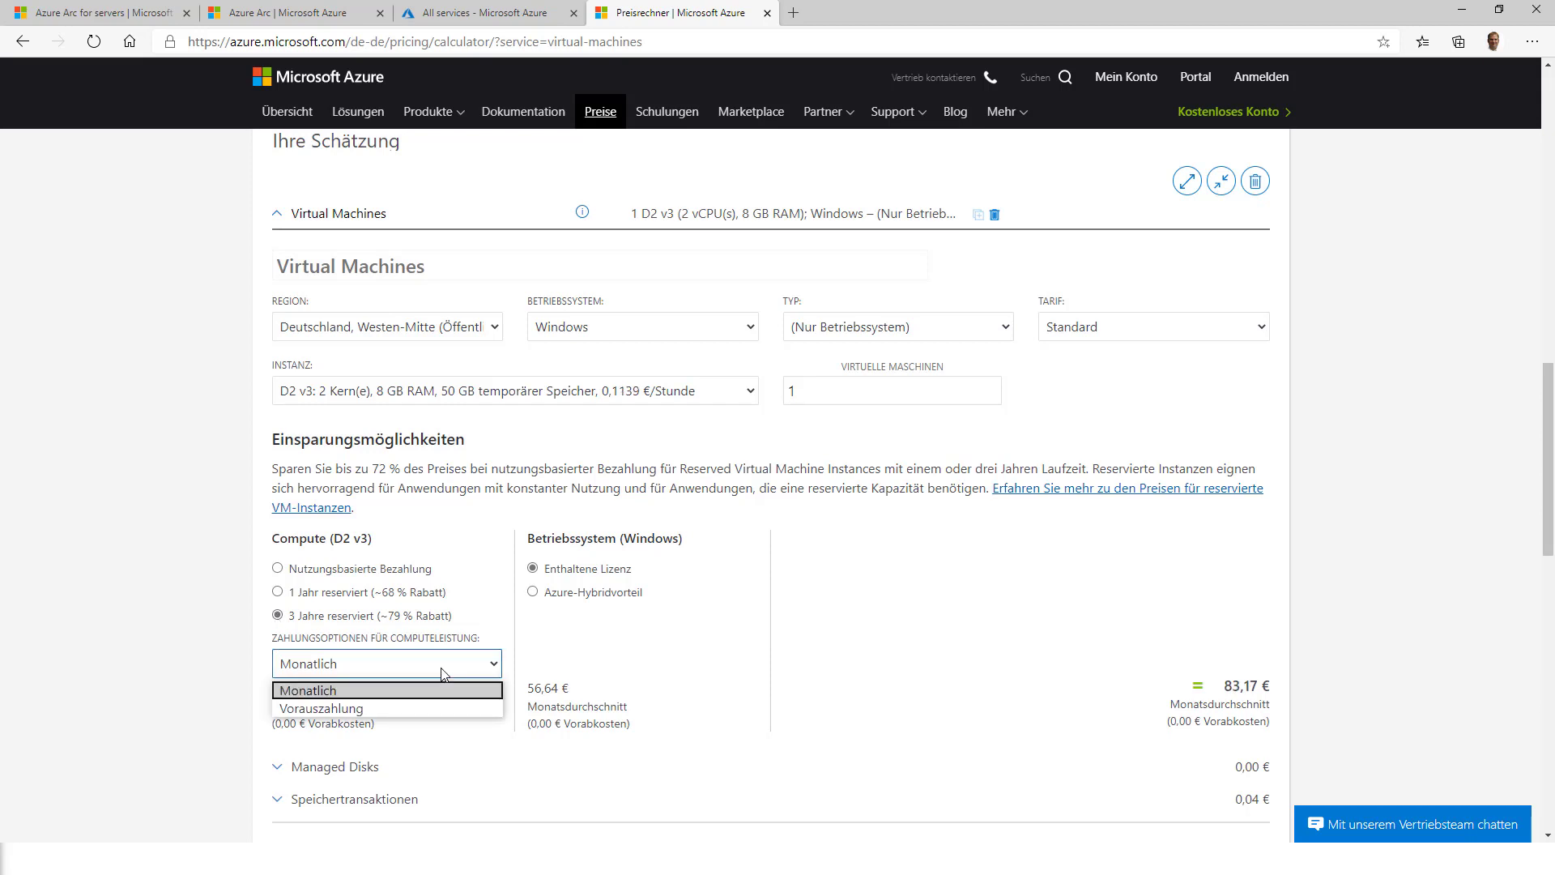
{"action": "left_click", "coordinate": [422, 708]}
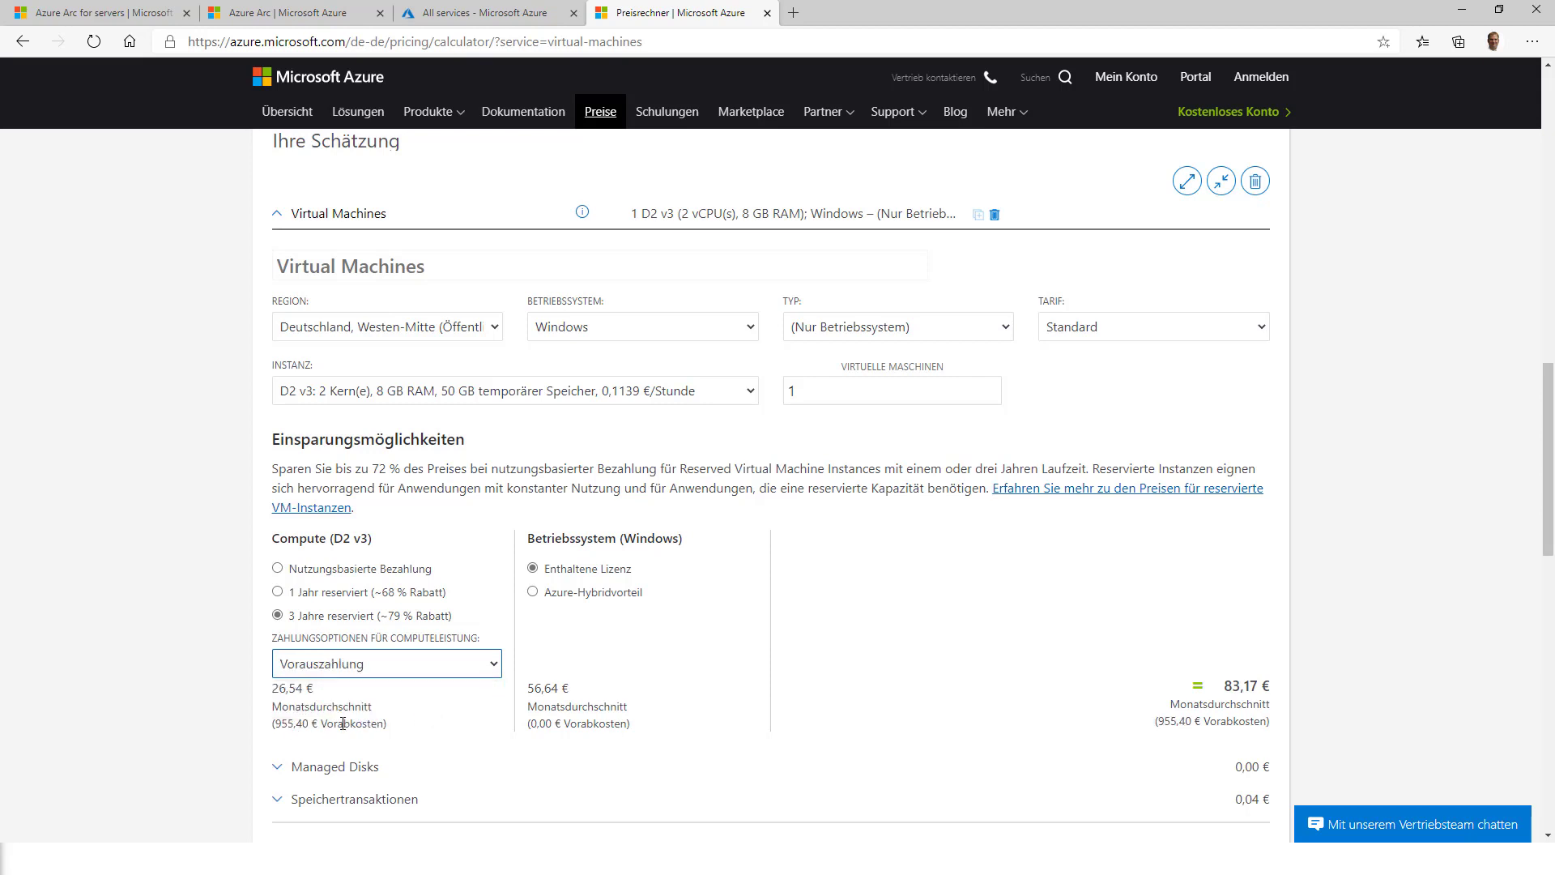
- Alternate the 3-year reservation's payment option between Monatlich and Vorauszahlung to compare upfront costs, ending on Monatlich
{"action": "left_click", "coordinate": [401, 663]}
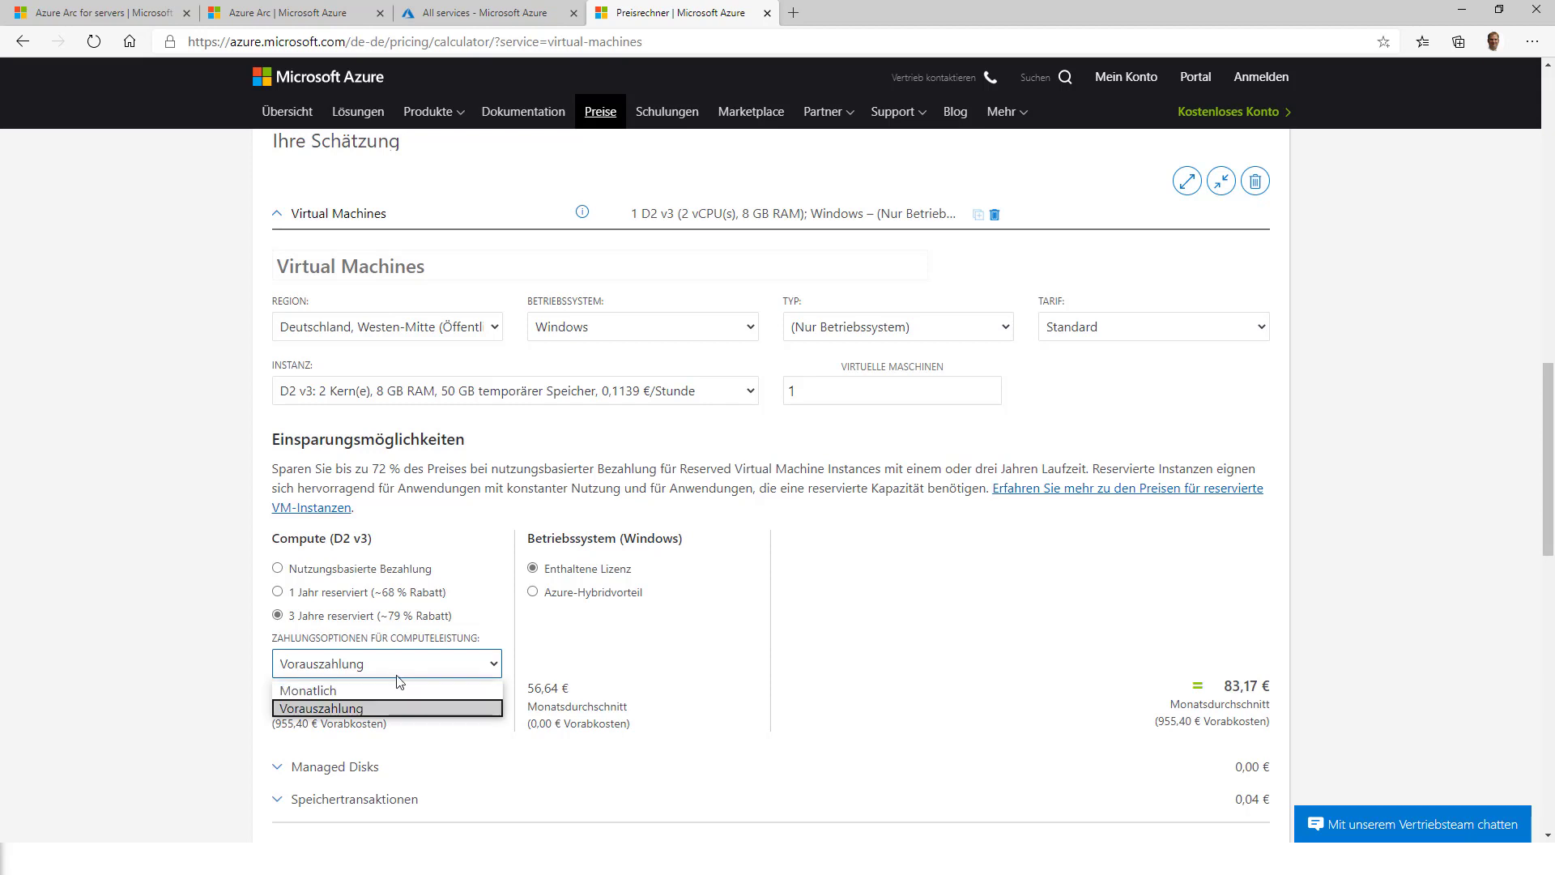
{"action": "left_click", "coordinate": [396, 687]}
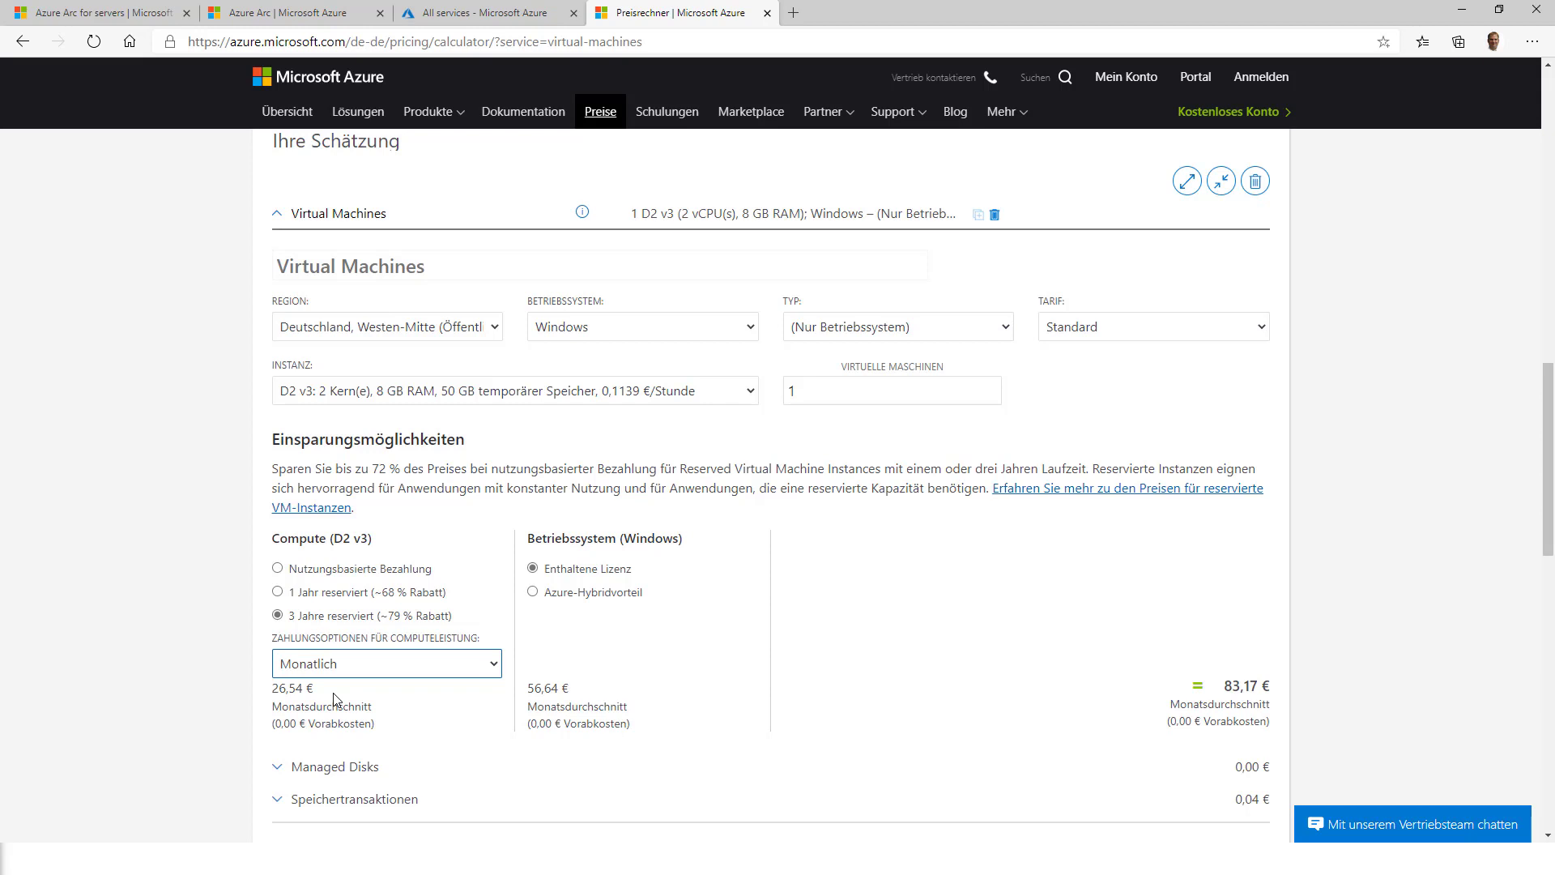
{"action": "left_click", "coordinate": [337, 670]}
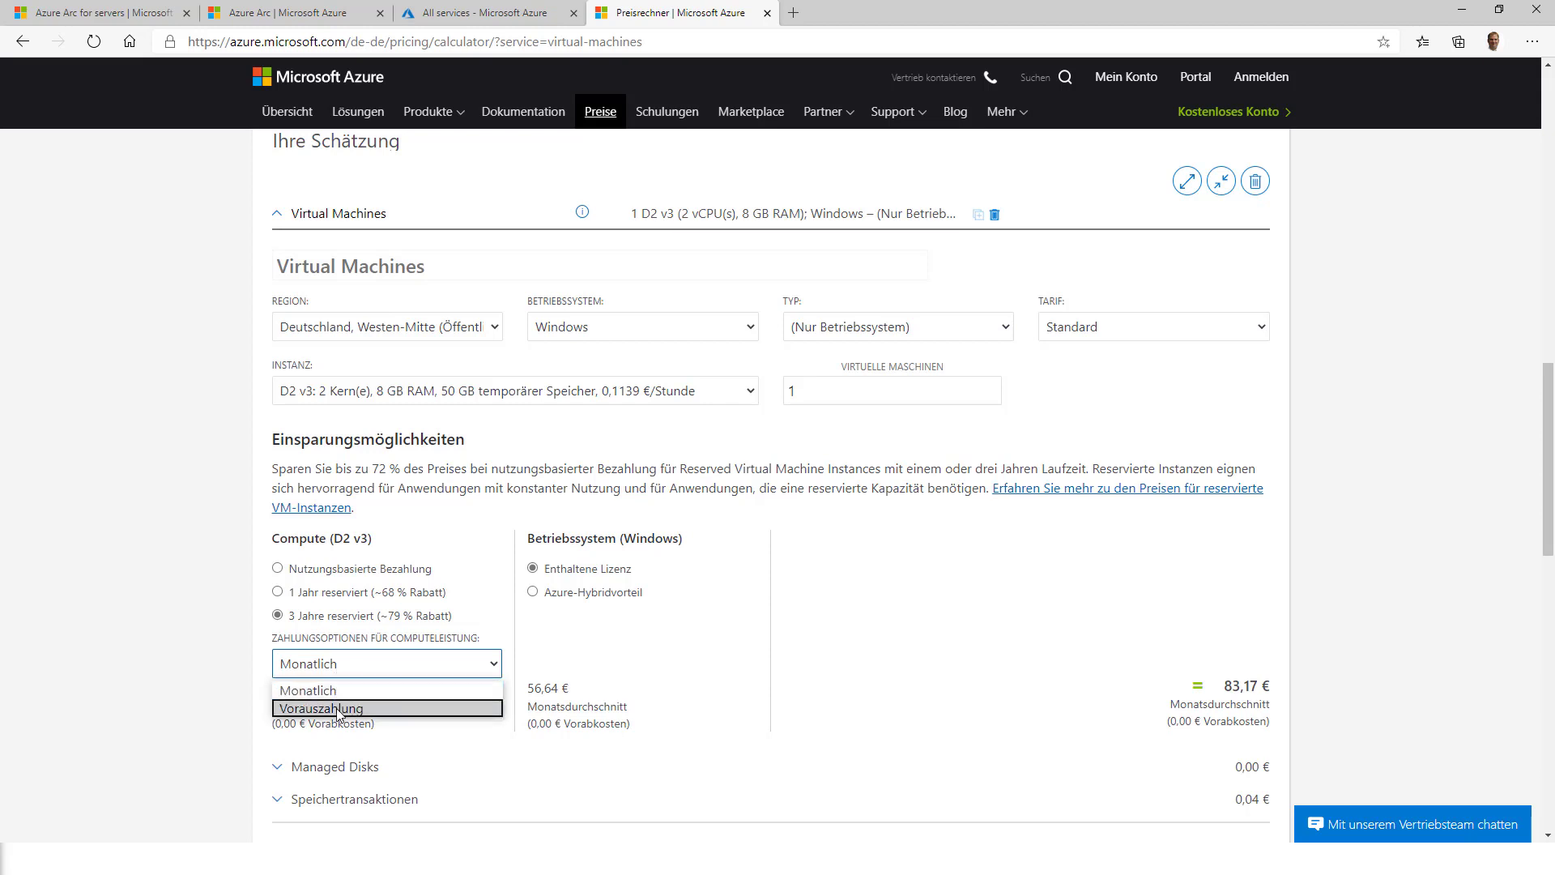
{"action": "left_click", "coordinate": [338, 709]}
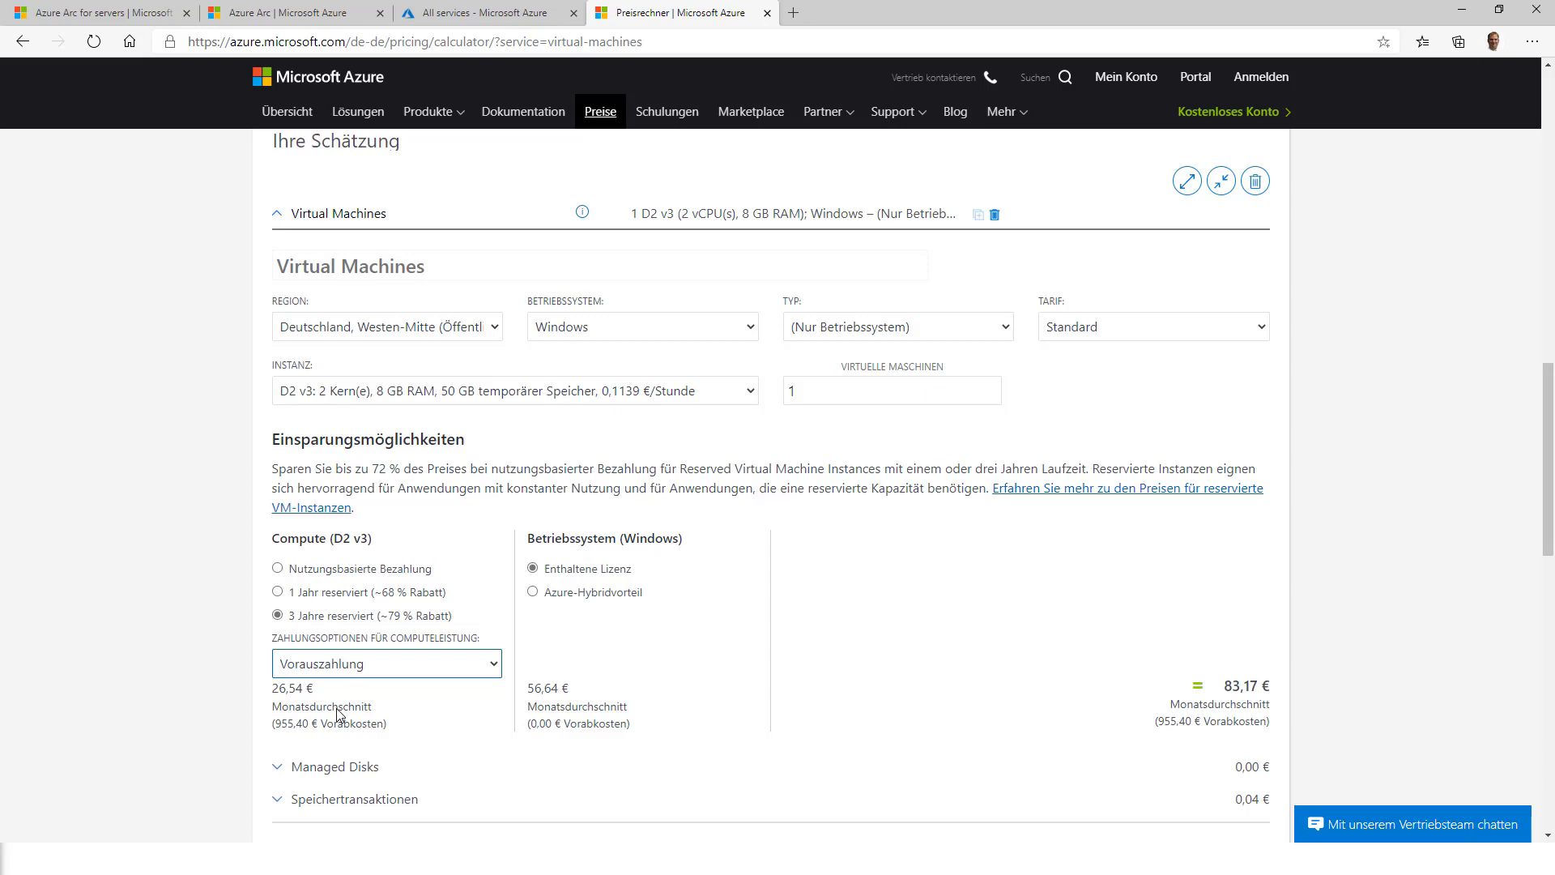
{"action": "left_click", "coordinate": [364, 670]}
{"action": "left_click", "coordinate": [365, 690]}
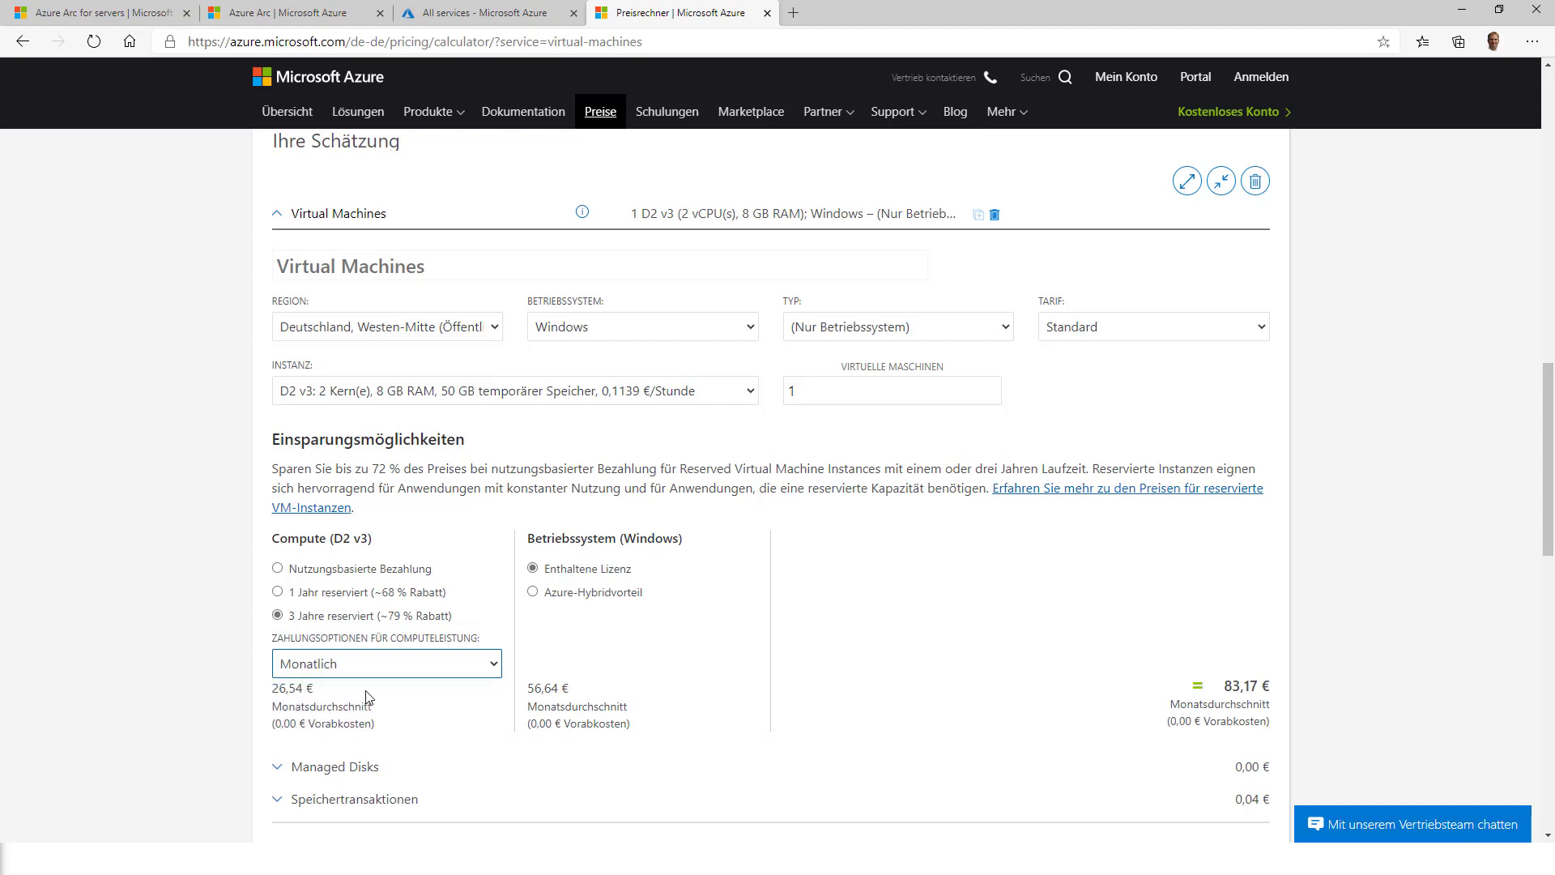
- Compare pay-as-you-go compute with the 3-year reservation once more and return to Nutzungsbasierte Bezahlung
{"action": "left_click", "coordinate": [401, 568]}
{"action": "left_click", "coordinate": [373, 619]}
{"action": "left_click", "coordinate": [372, 572]}
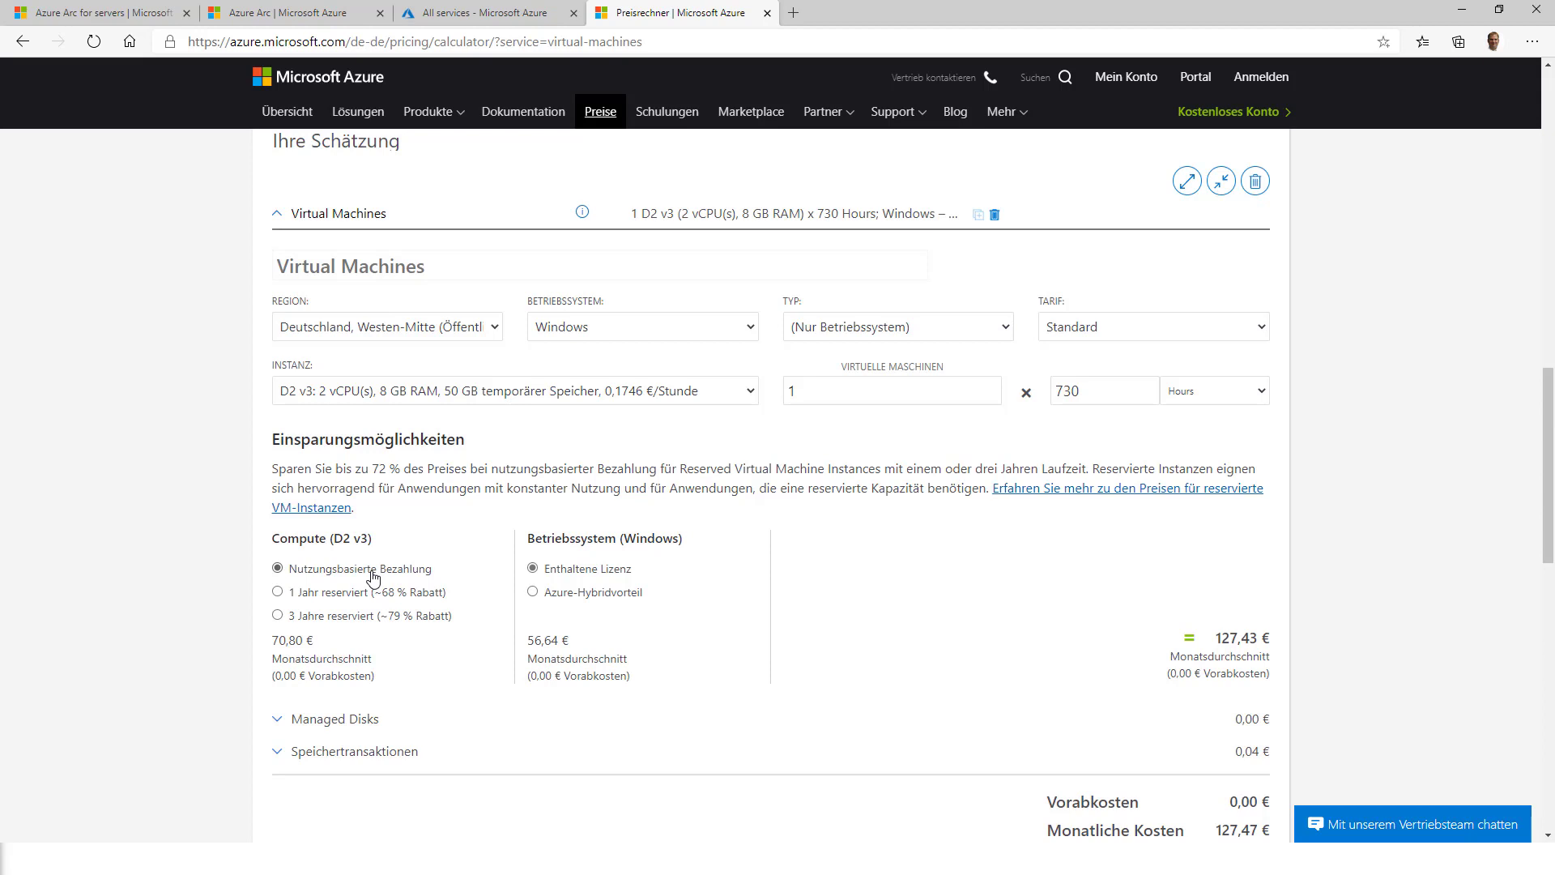
- Alternate the Windows licensing between Azure-Hybridvorteil and Enthaltene Lizenz to compare the price, ending on Enthaltene Lizenz
{"action": "left_click", "coordinate": [532, 591]}
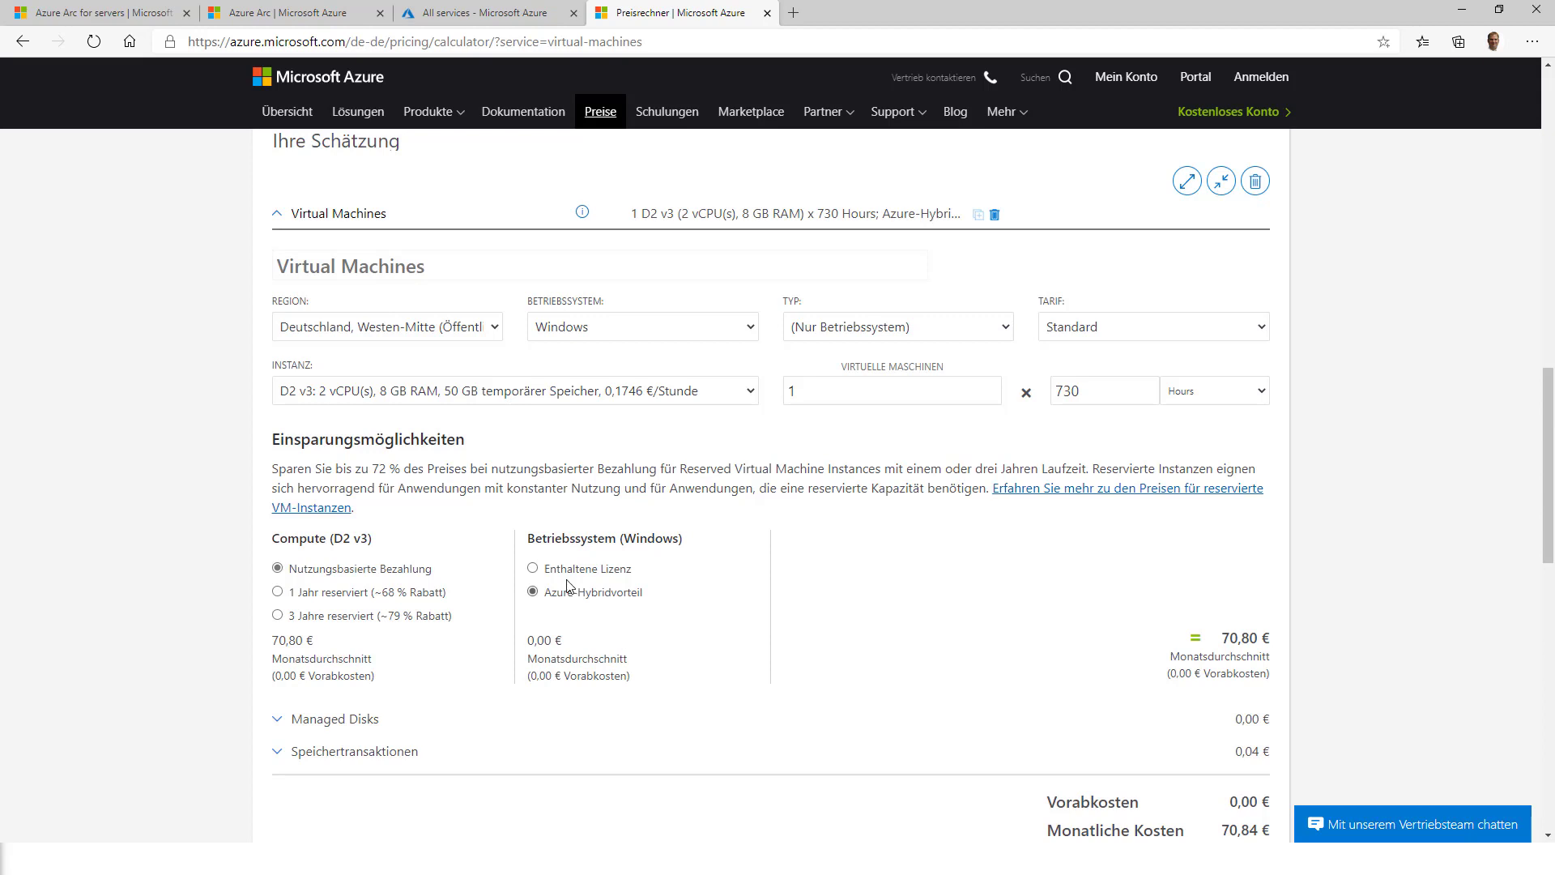
{"action": "left_click", "coordinate": [533, 569]}
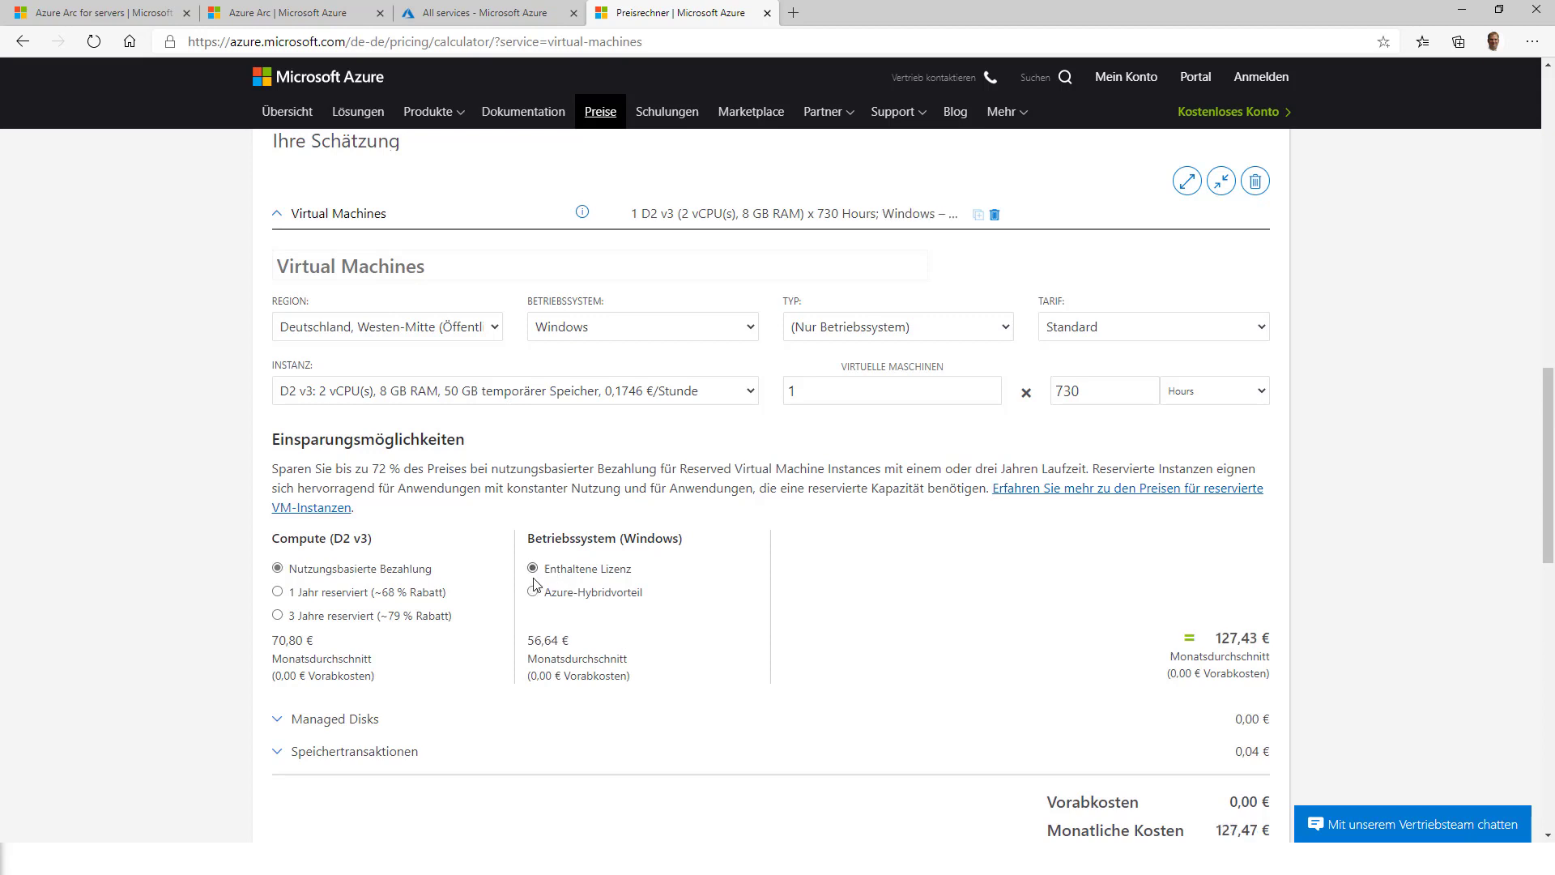
{"action": "left_click", "coordinate": [532, 593]}
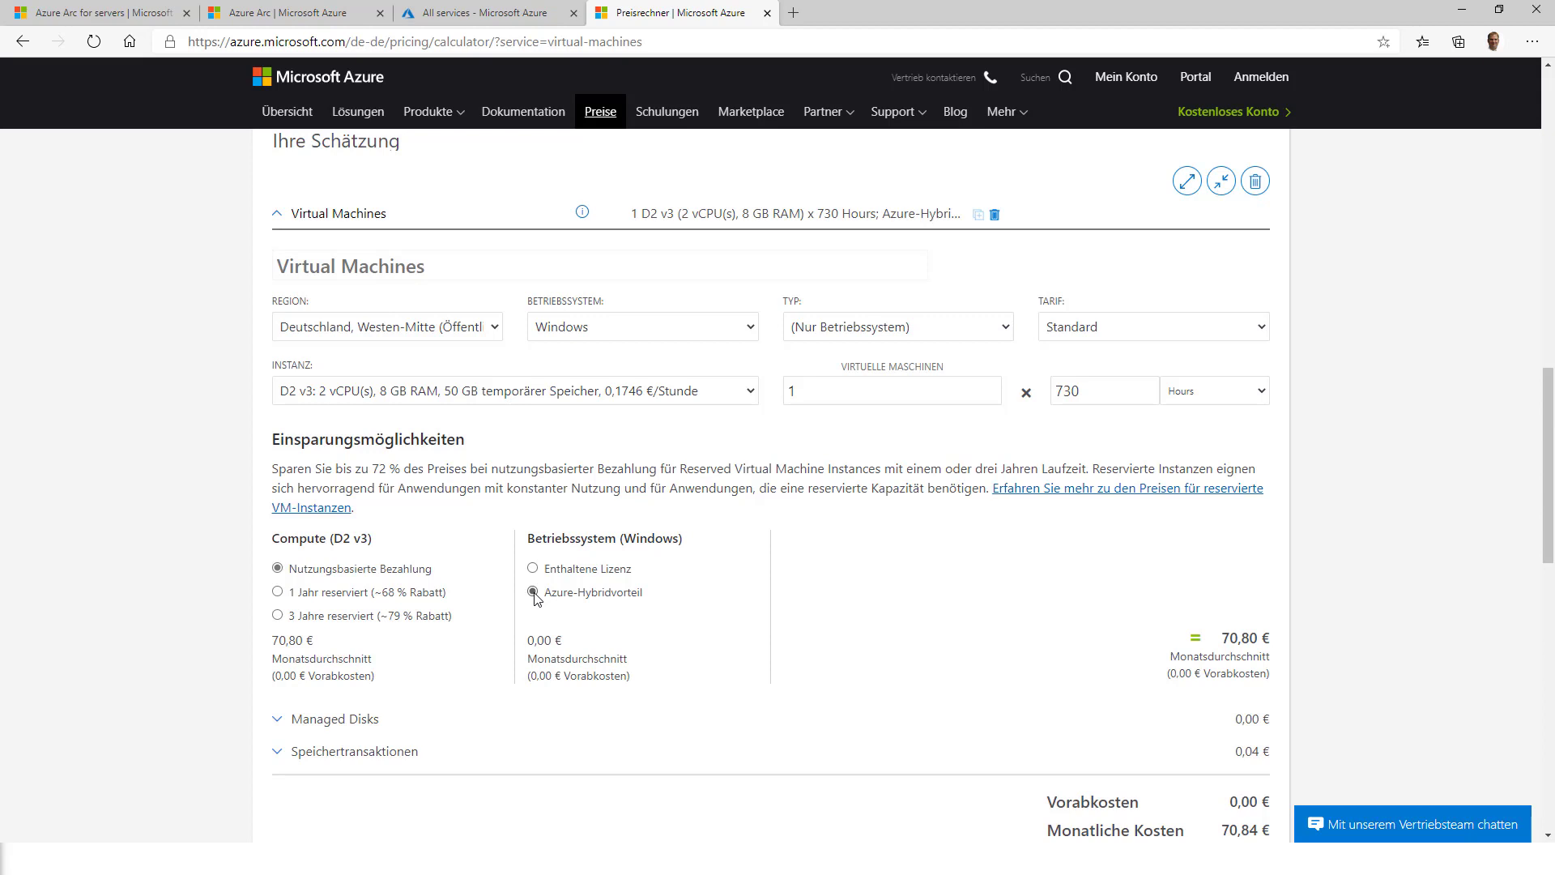
{"action": "left_click", "coordinate": [534, 569]}
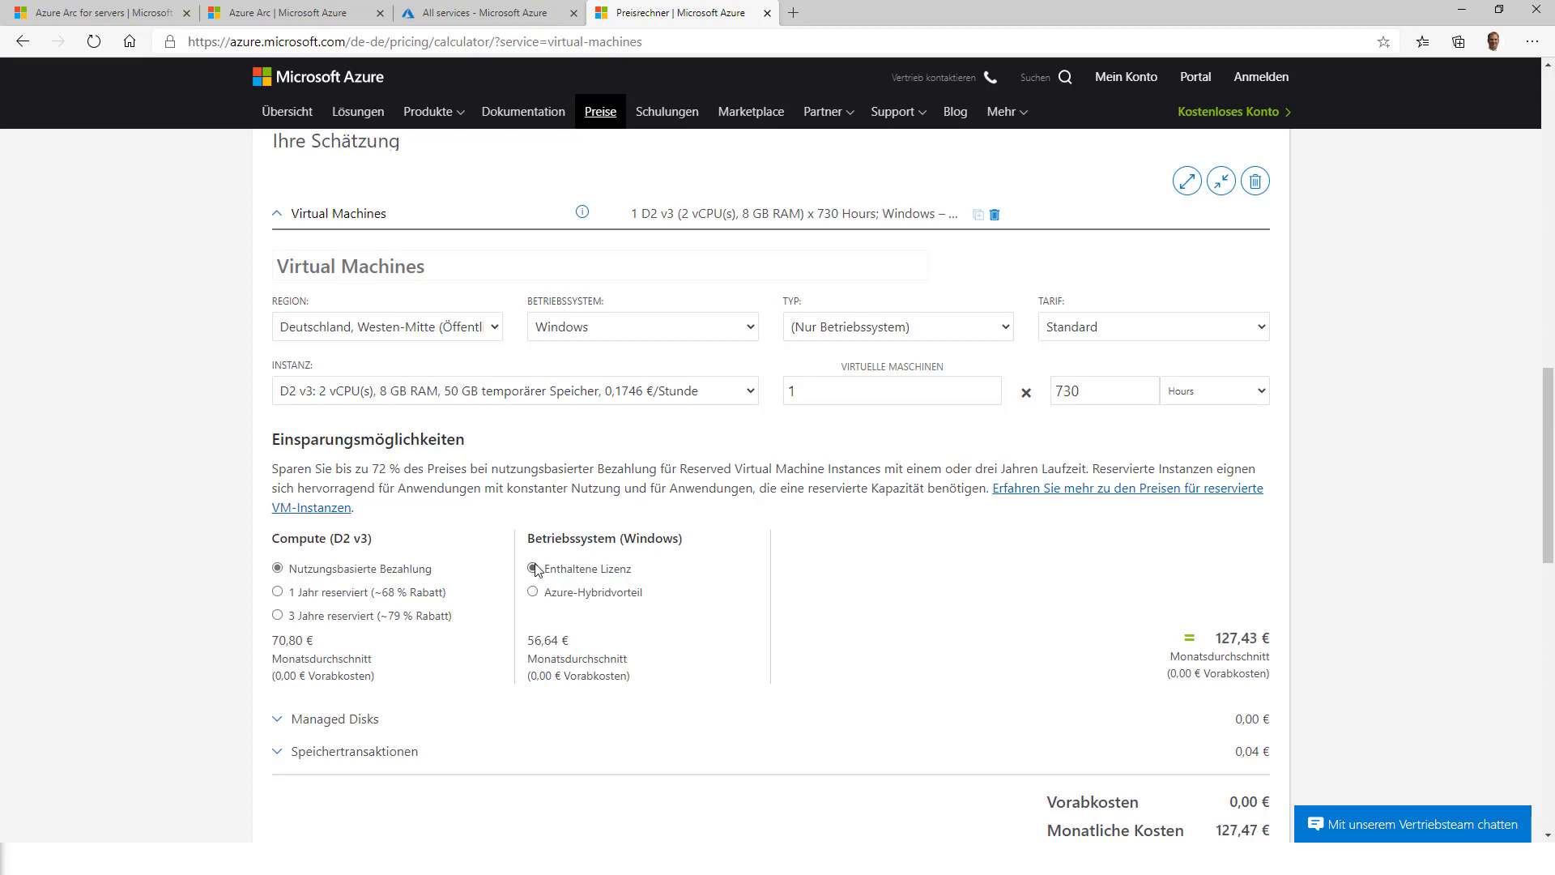
{"action": "left_click", "coordinate": [533, 592]}
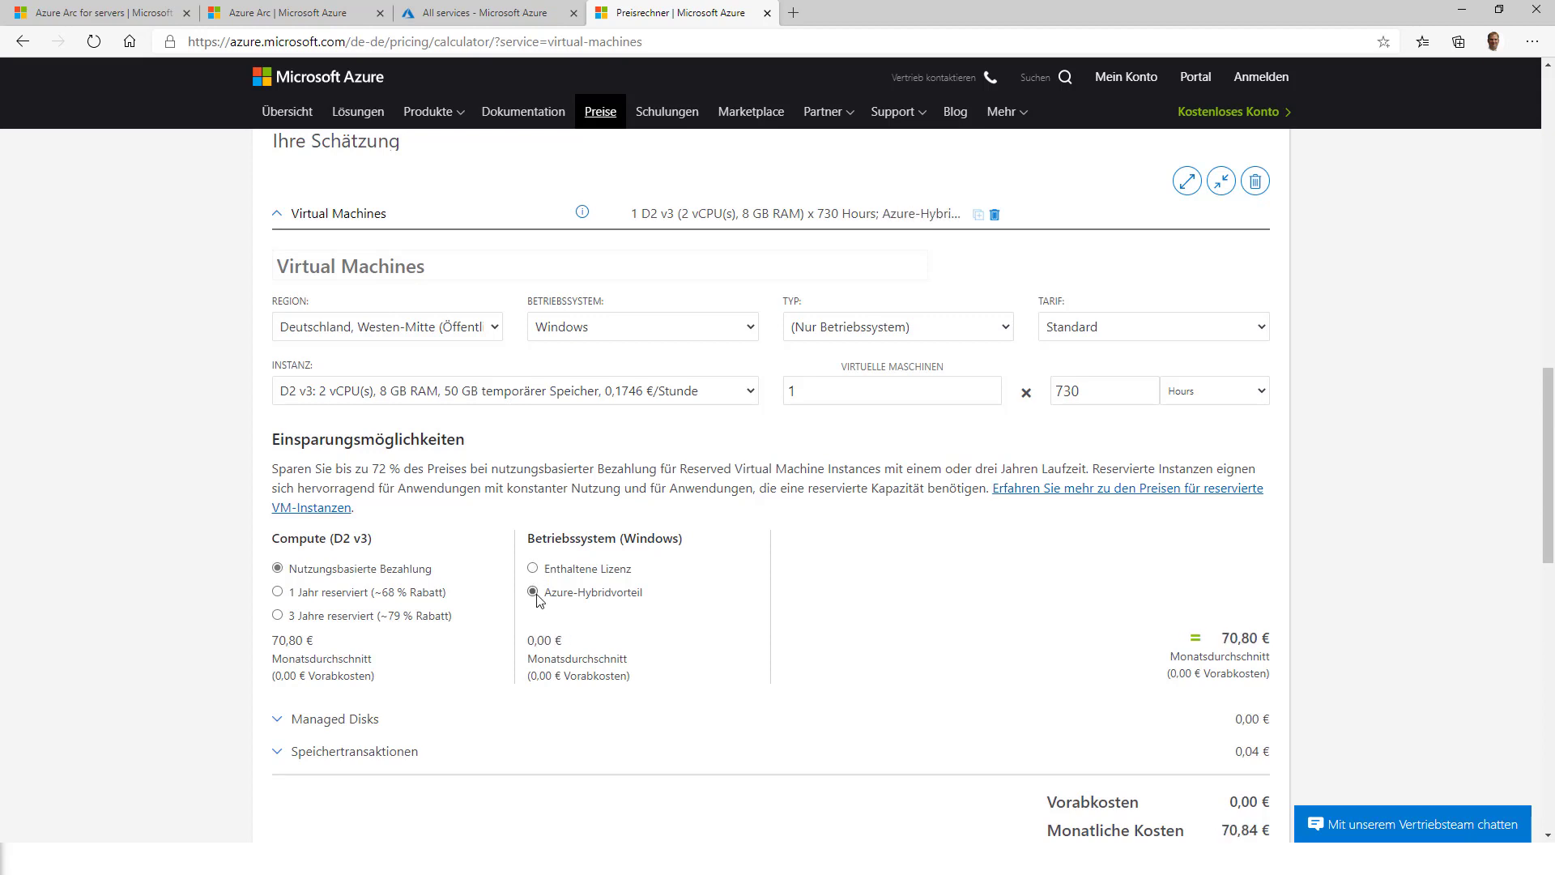
{"action": "left_click", "coordinate": [533, 569]}
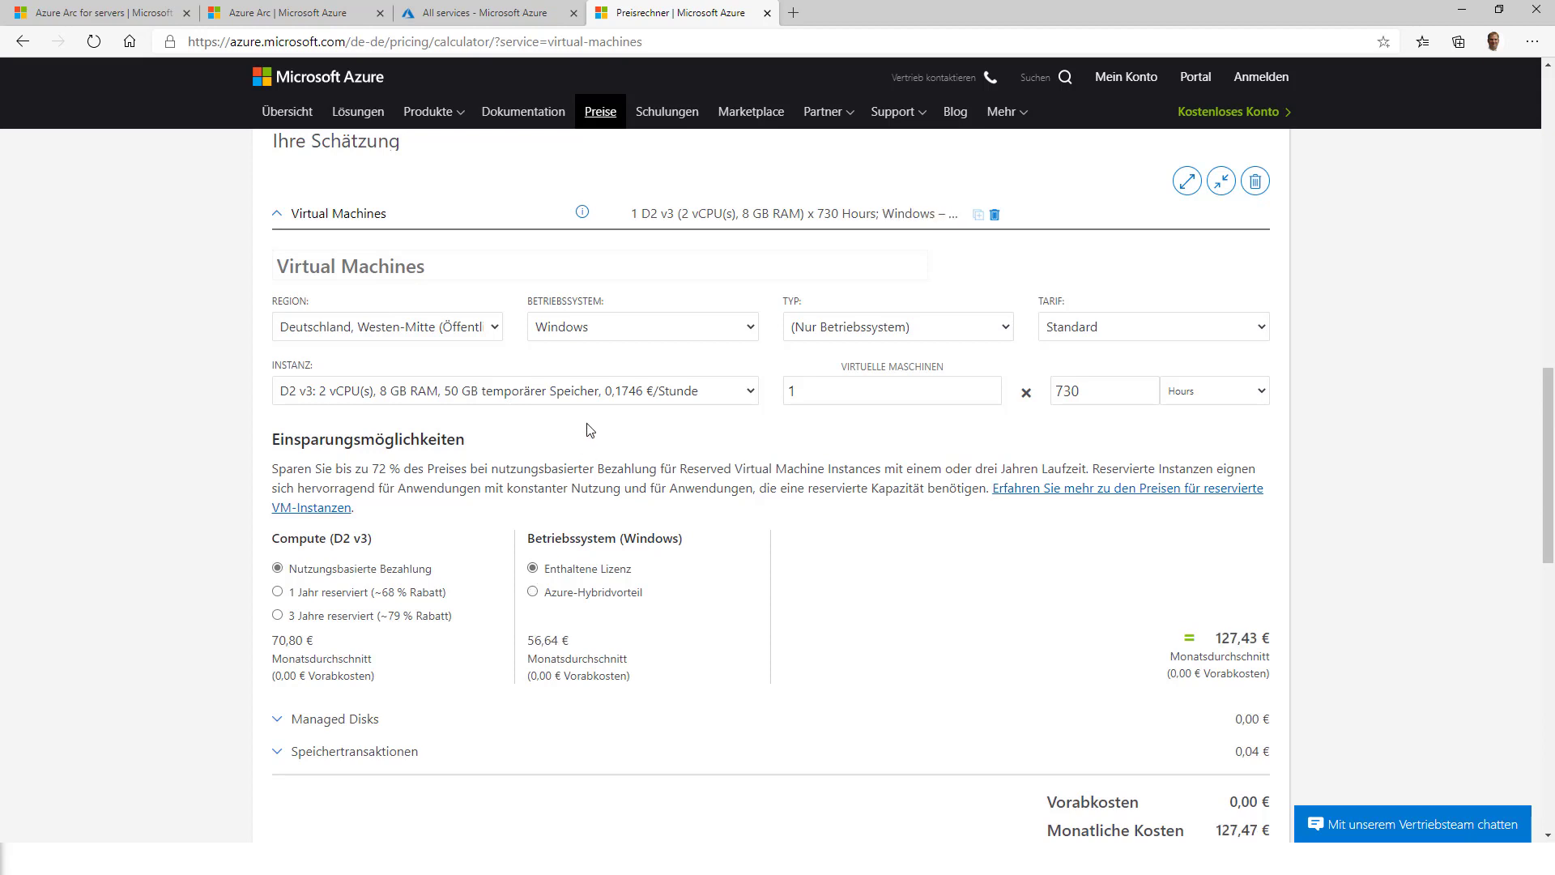
- Change the virtual machine's instance to D8 v3 with 8 vCPUs and 32 GB RAM
{"action": "left_click", "coordinate": [589, 392]}
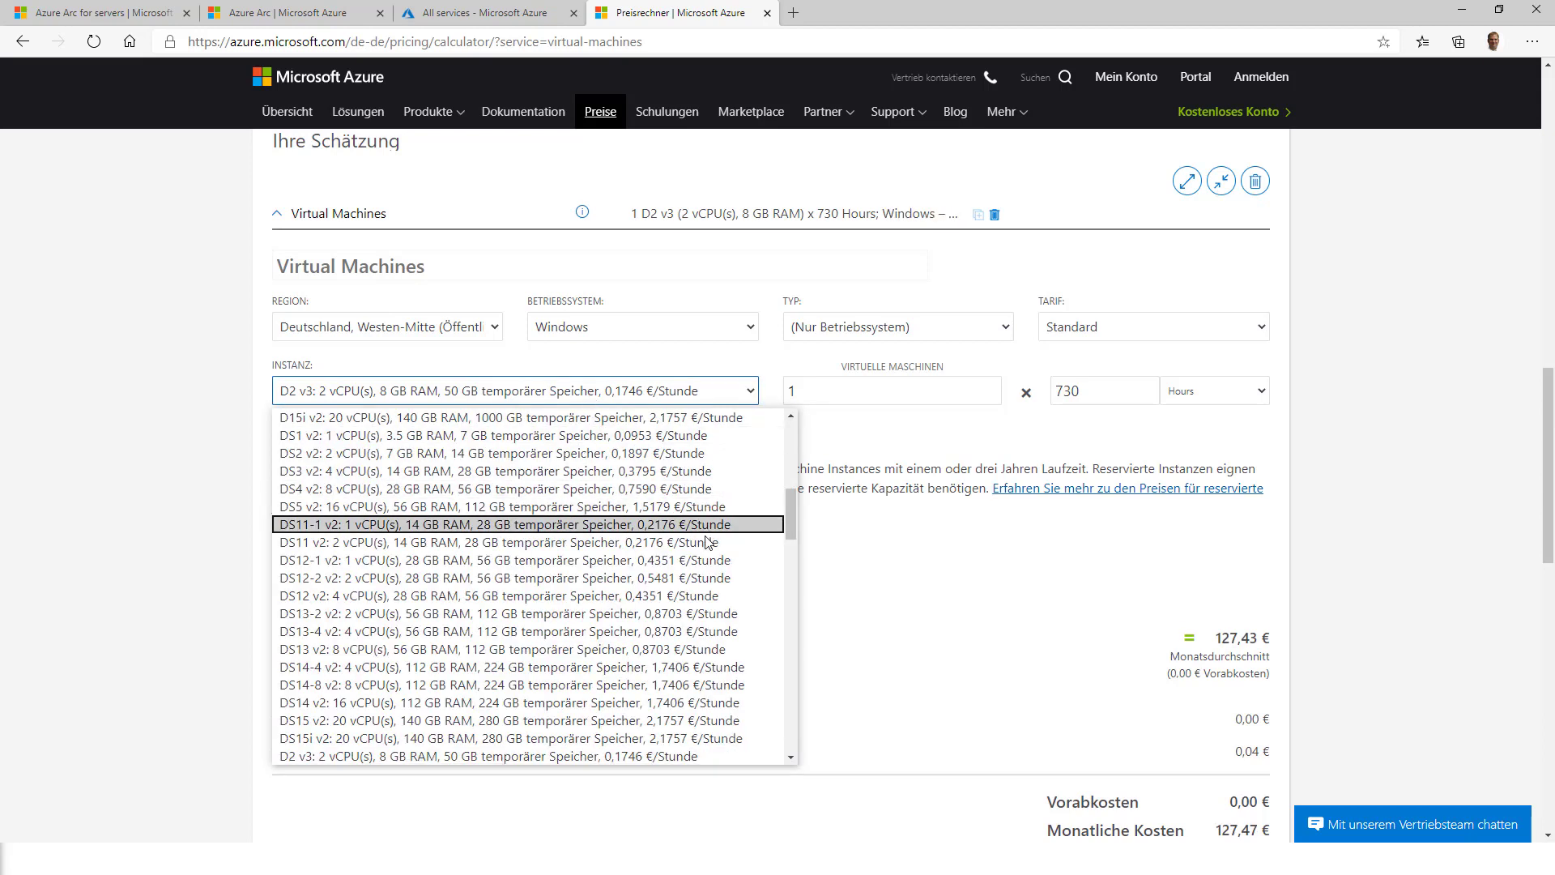
{"action": "scroll", "coordinate": [705, 541], "scroll_direction": "down", "scroll_amount": 2}
{"action": "scroll", "coordinate": [706, 541], "scroll_direction": "down", "scroll_amount": 2}
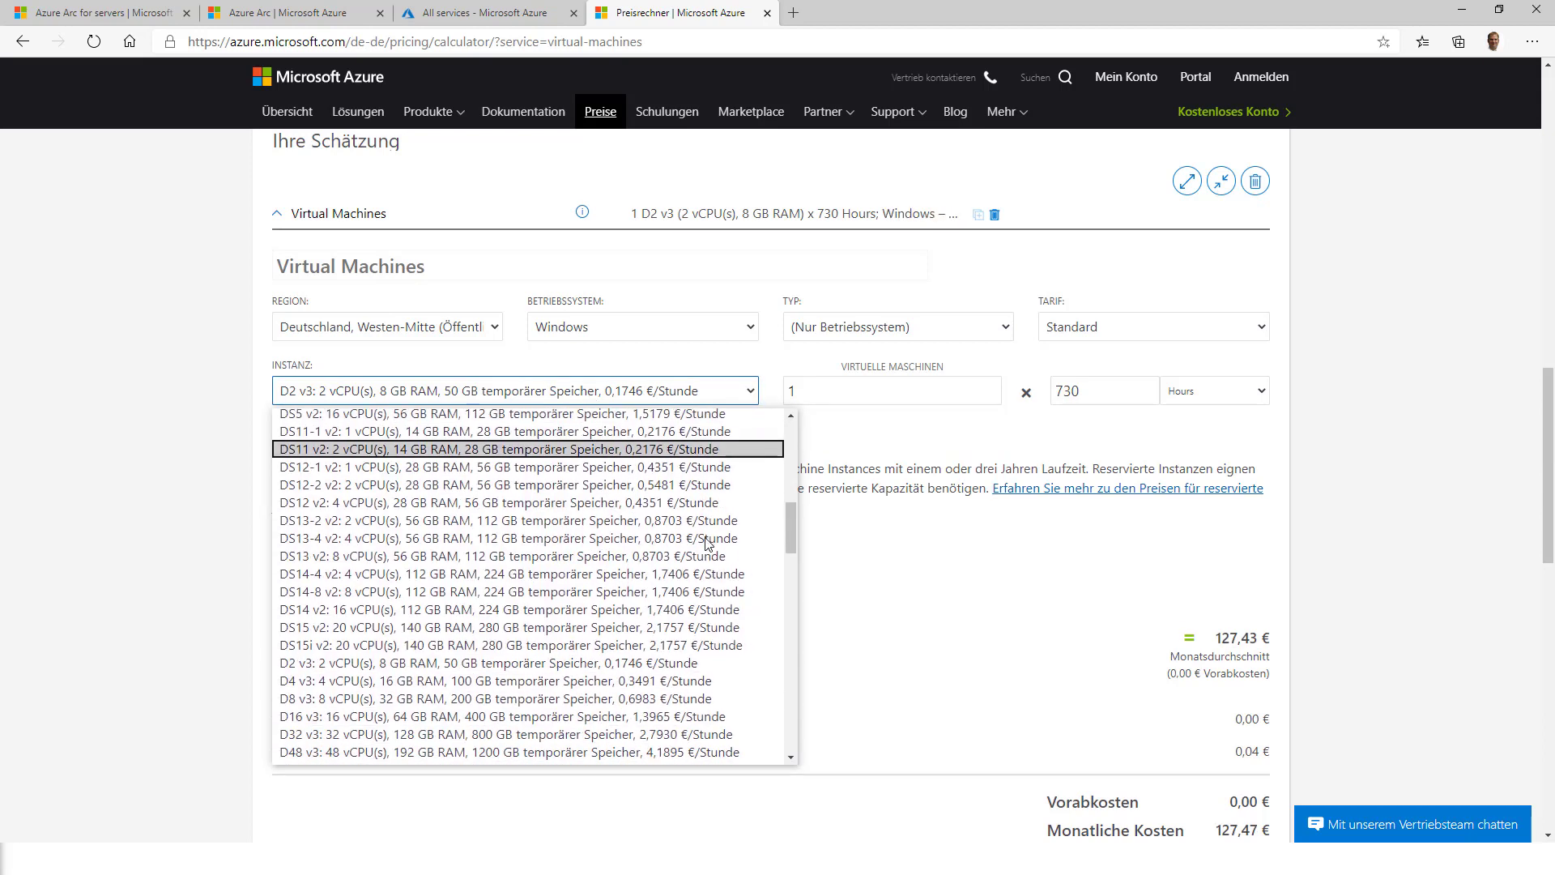
{"action": "left_click", "coordinate": [571, 686]}
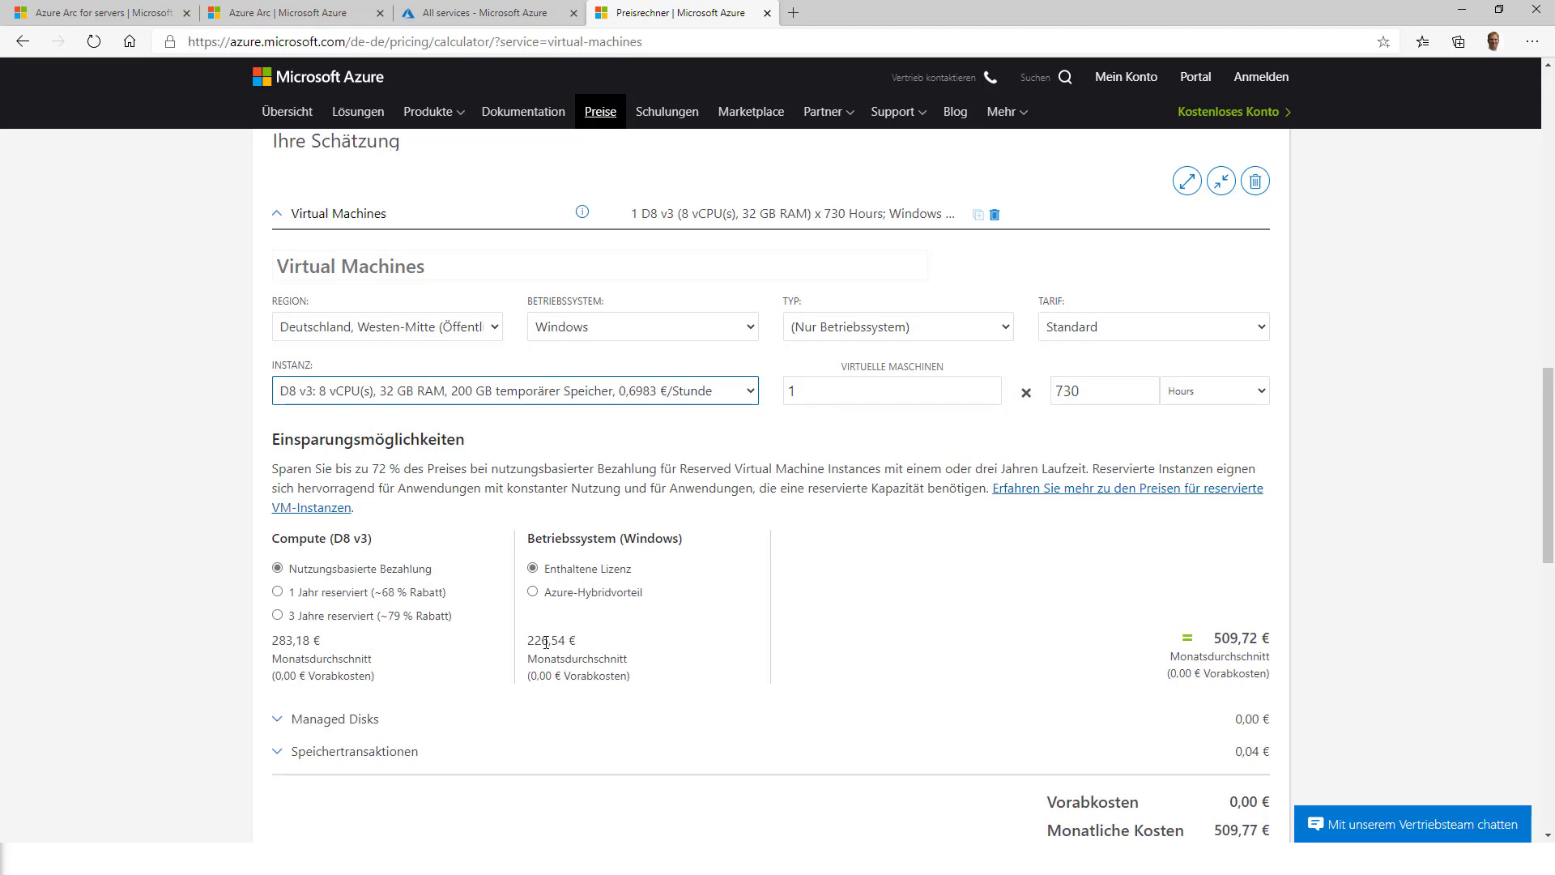
- Compare the Windows price of D8 v3 under Azure-Hybridvorteil with Enthaltene Lizenz, ending on Enthaltene Lizenz
{"action": "left_click", "coordinate": [533, 592]}
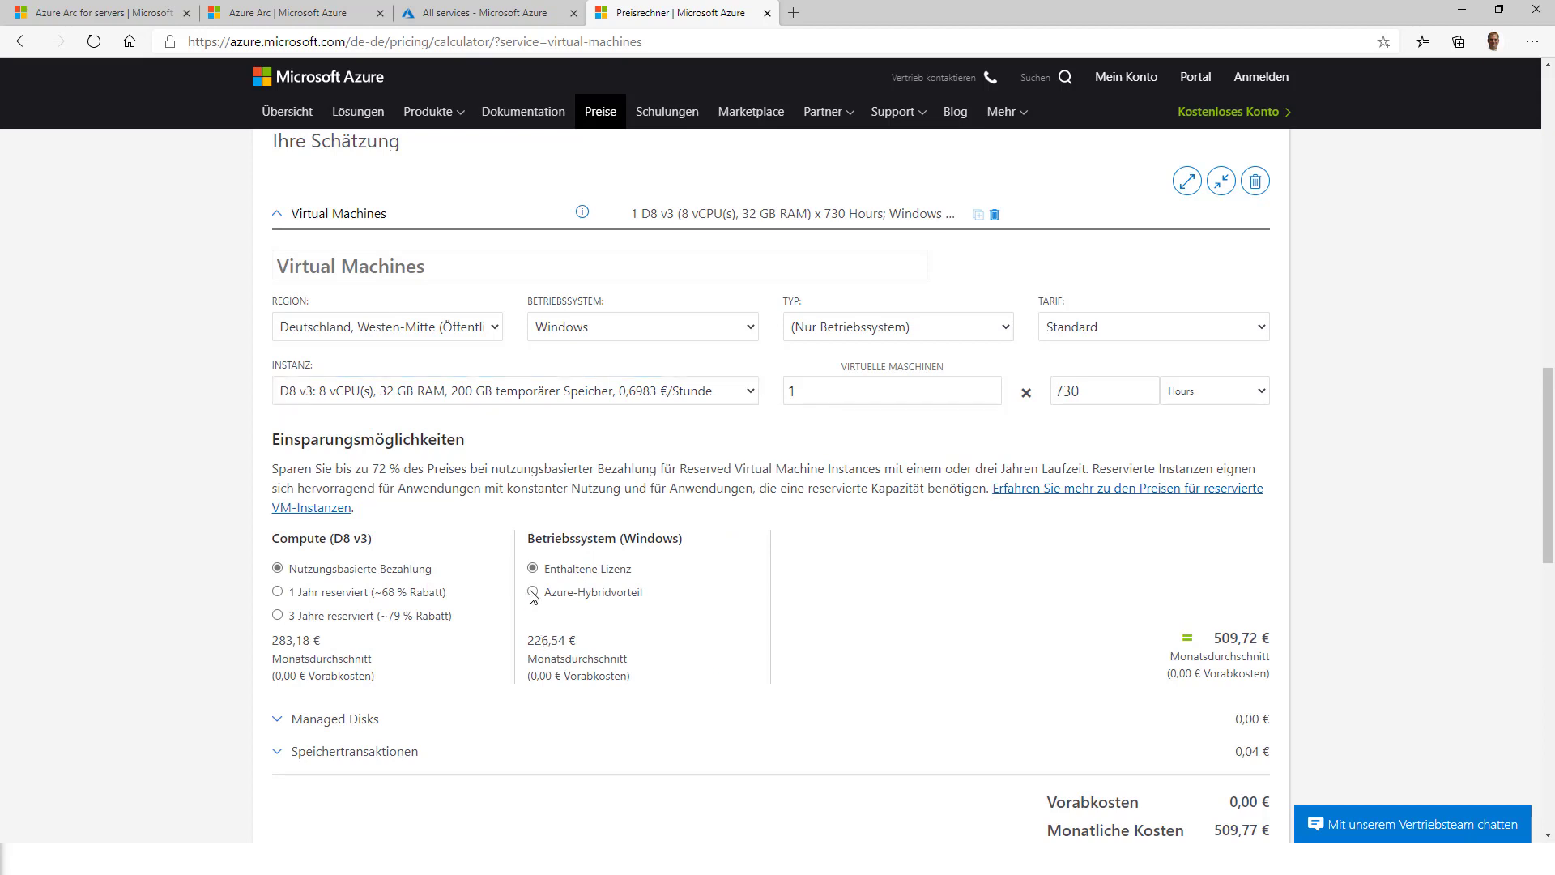
{"action": "left_click", "coordinate": [532, 569]}
- Calculate the yearly Windows licence cost as 226 × 12 in the Rechner app and close the calculator
{"action": "key", "text": "alt+Tab"}
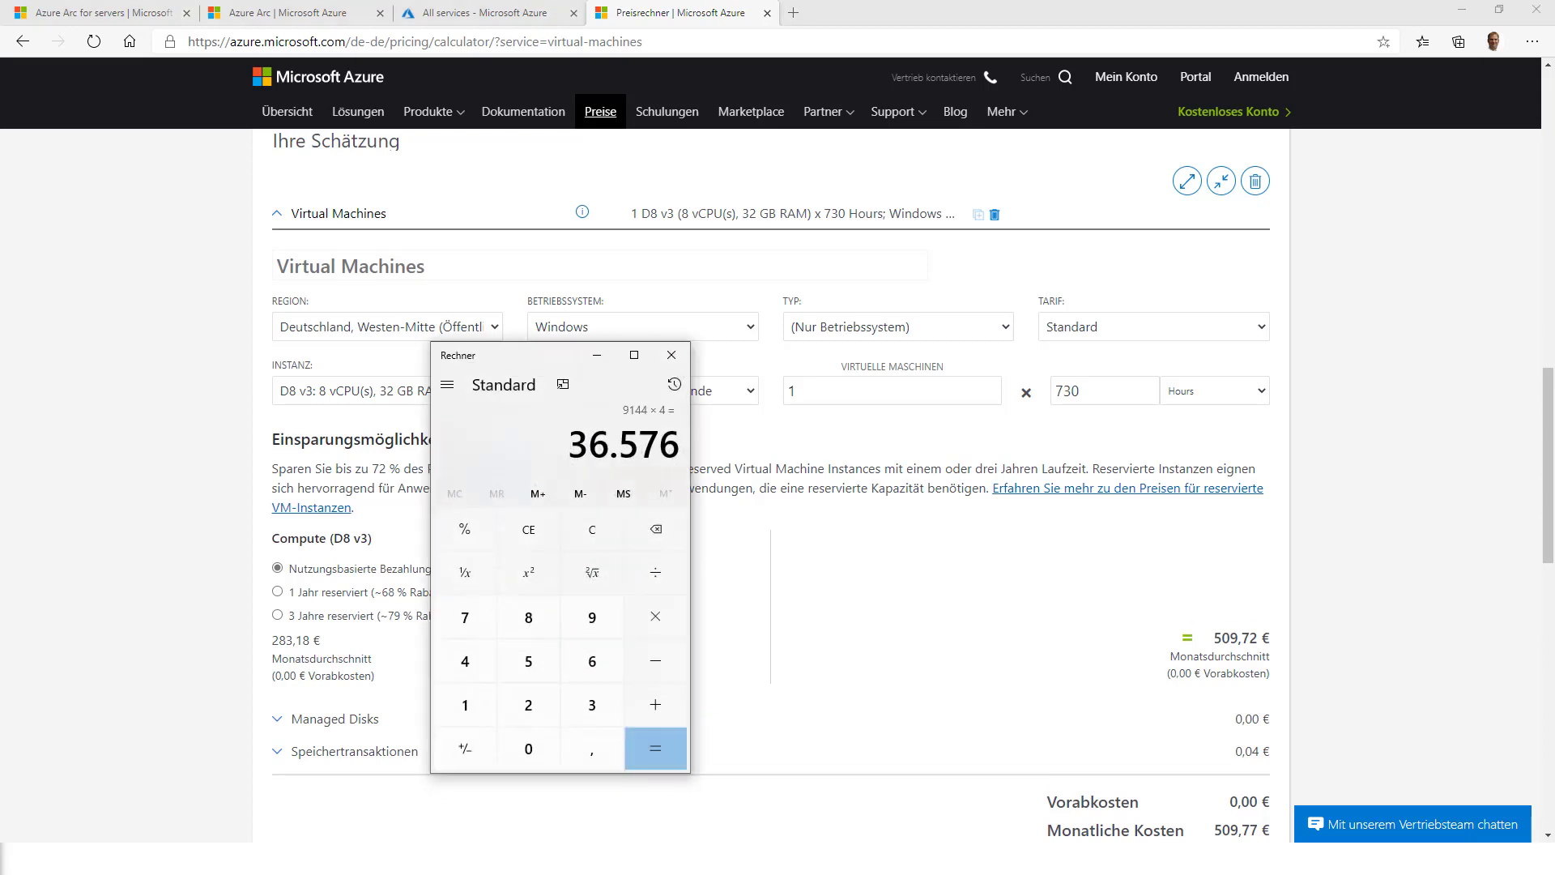
{"action": "left_click", "coordinate": [610, 542]}
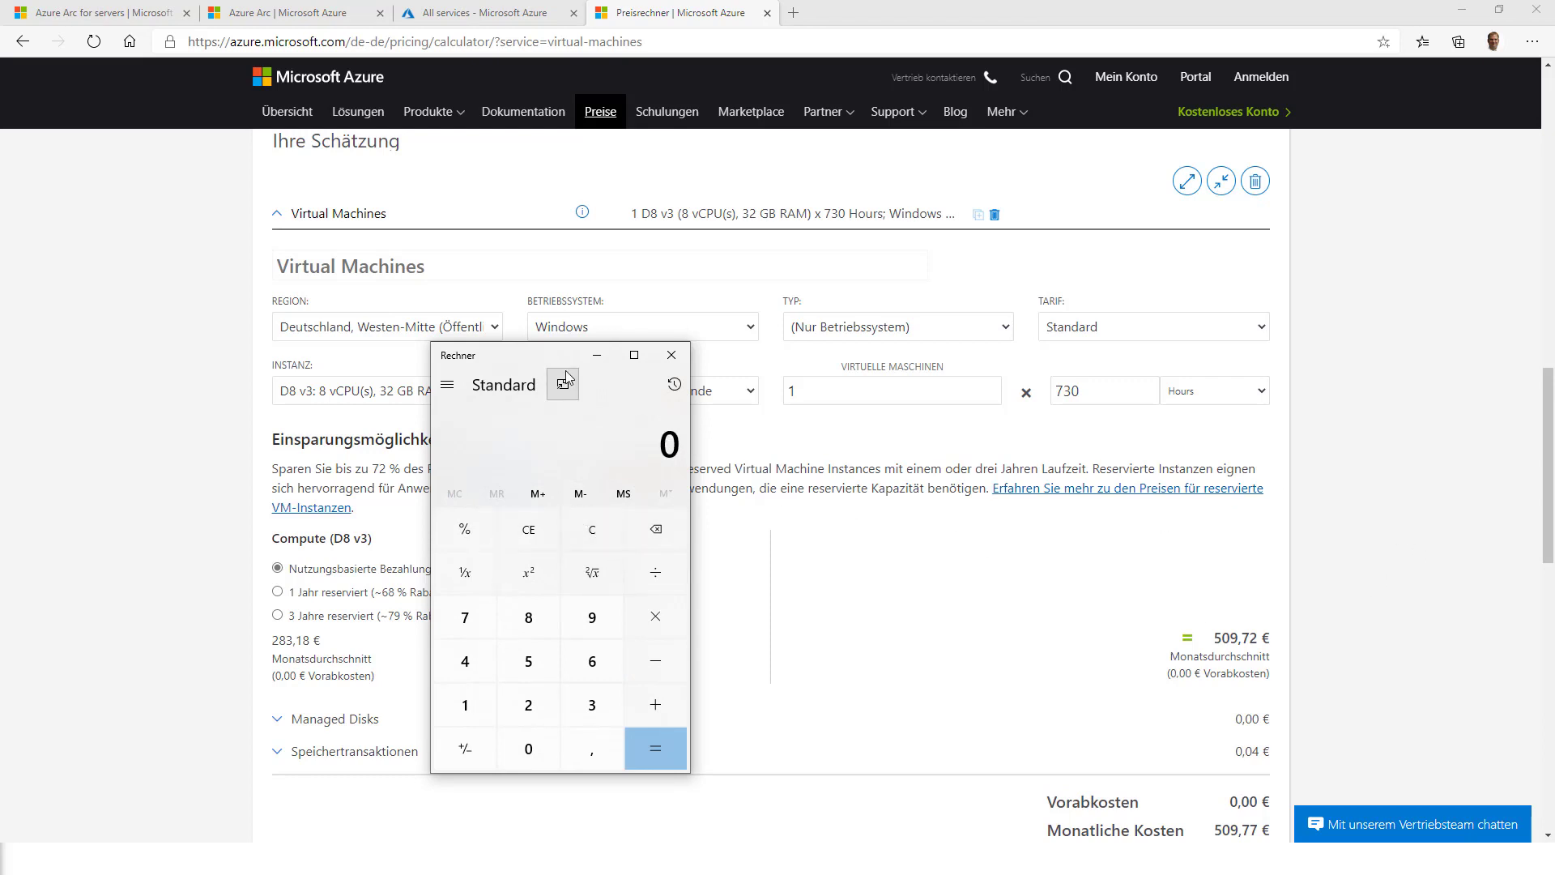
{"action": "left_click_drag", "start_coordinate": [550, 354], "coordinate": [978, 347]}
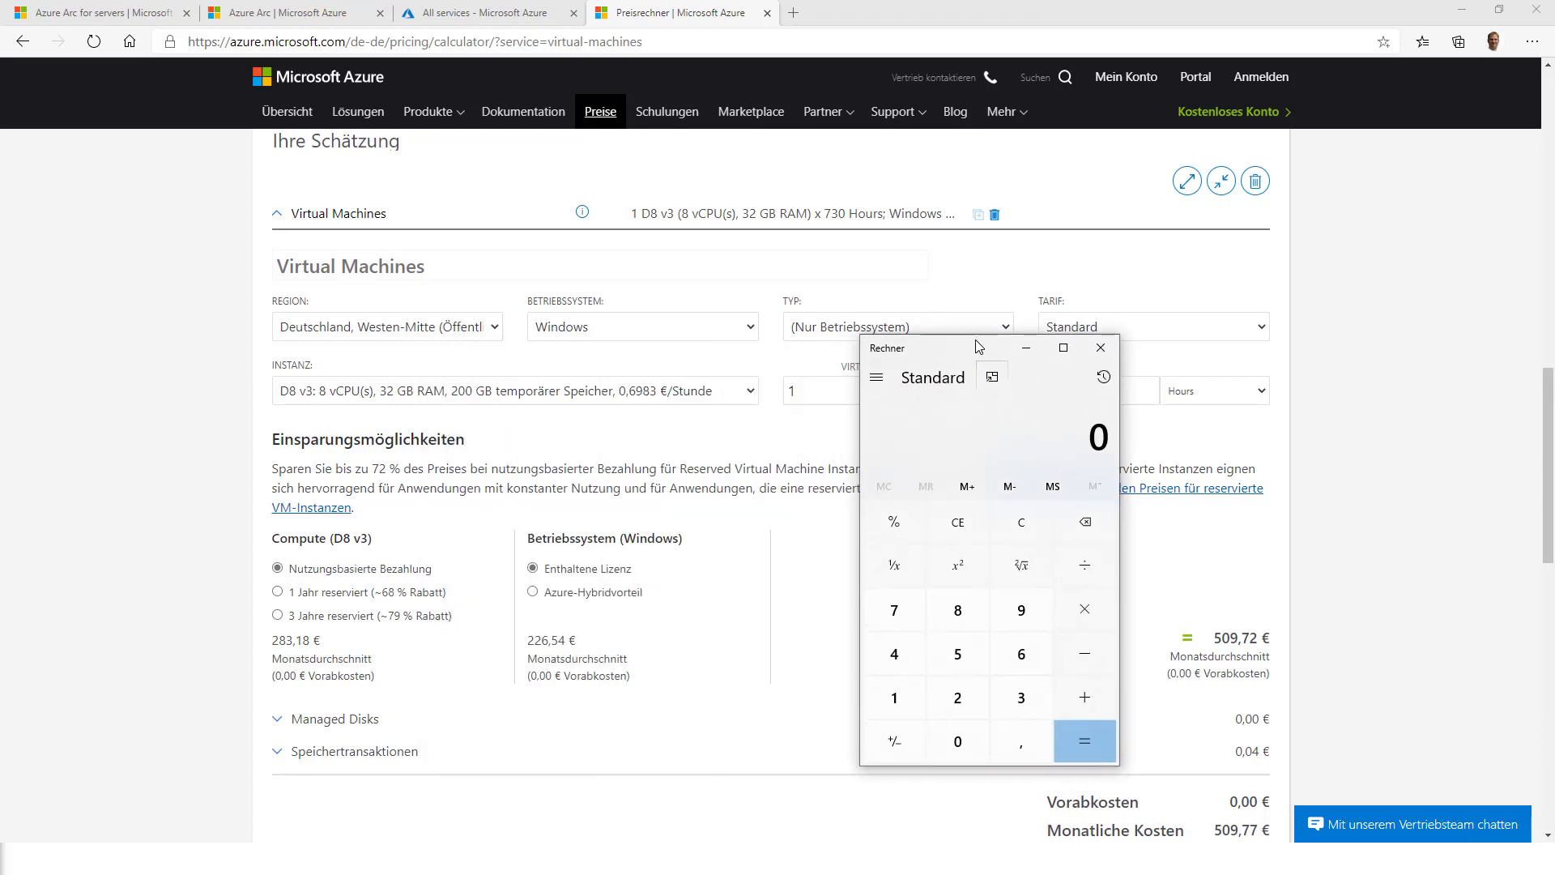
{"action": "type", "text": "226*12"}
{"action": "key", "text": "Return"}
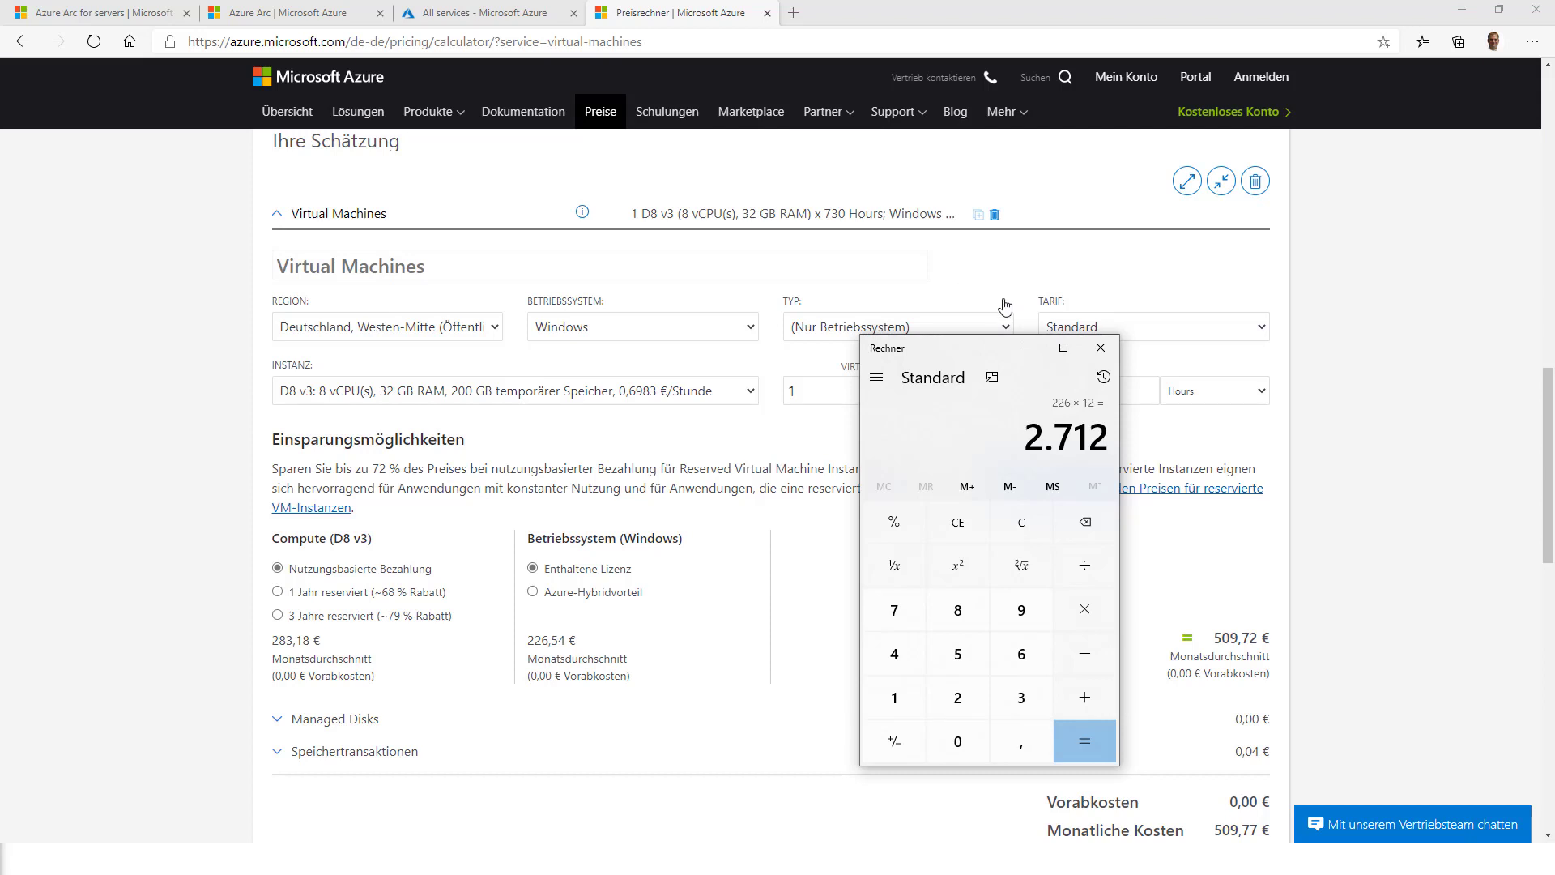
{"action": "left_click_drag", "start_coordinate": [949, 347], "coordinate": [985, 284]}
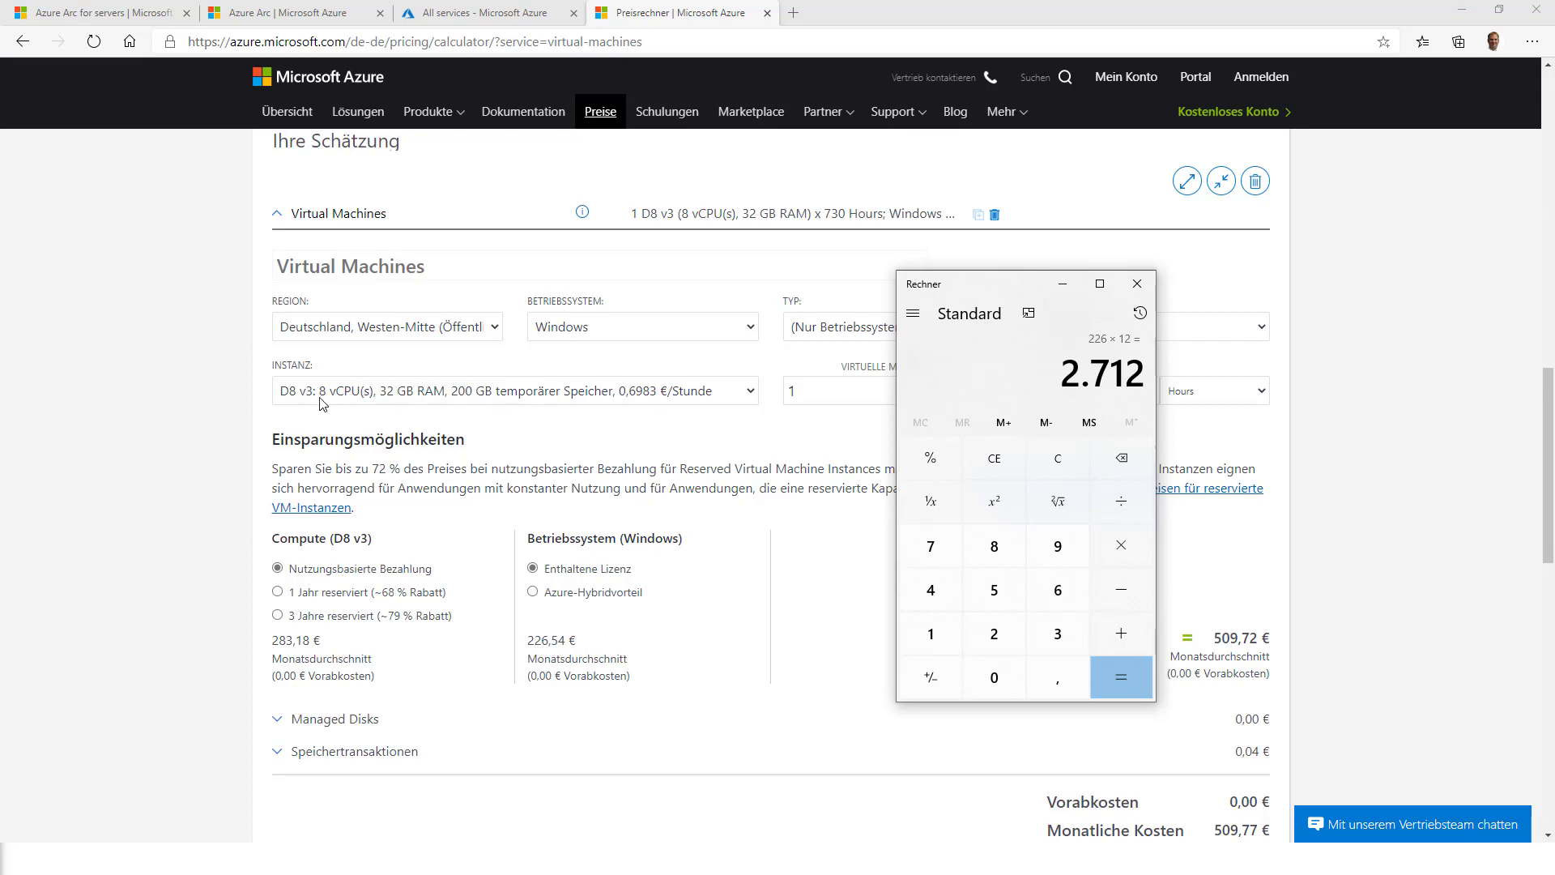
{"action": "left_click", "coordinate": [1137, 284]}
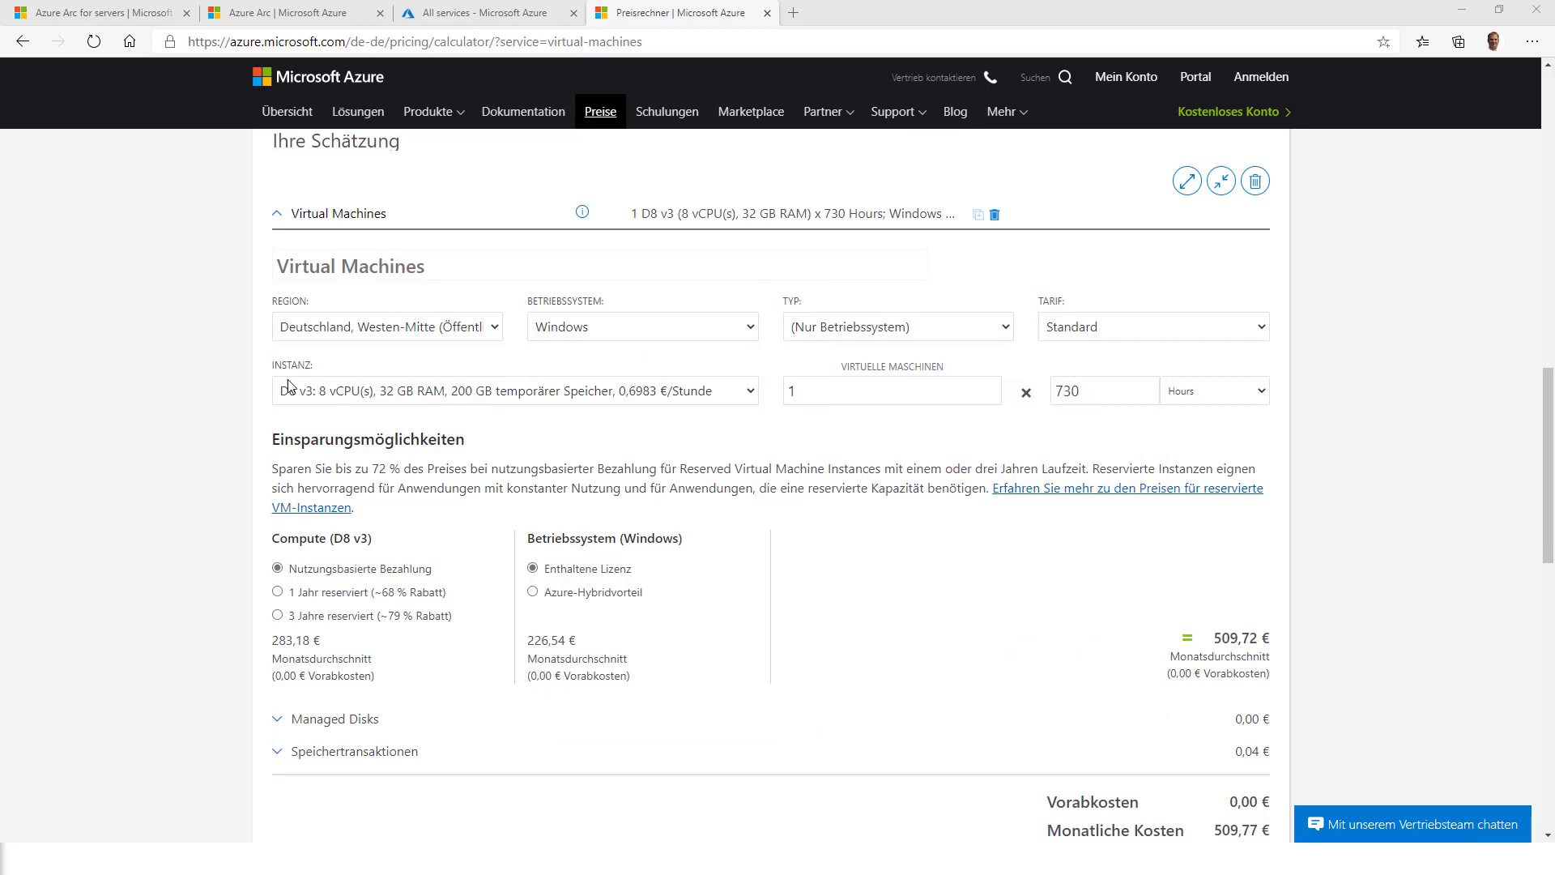
- Set the number of virtual machines in the estimate to 2
{"action": "double_click", "coordinate": [793, 391]}
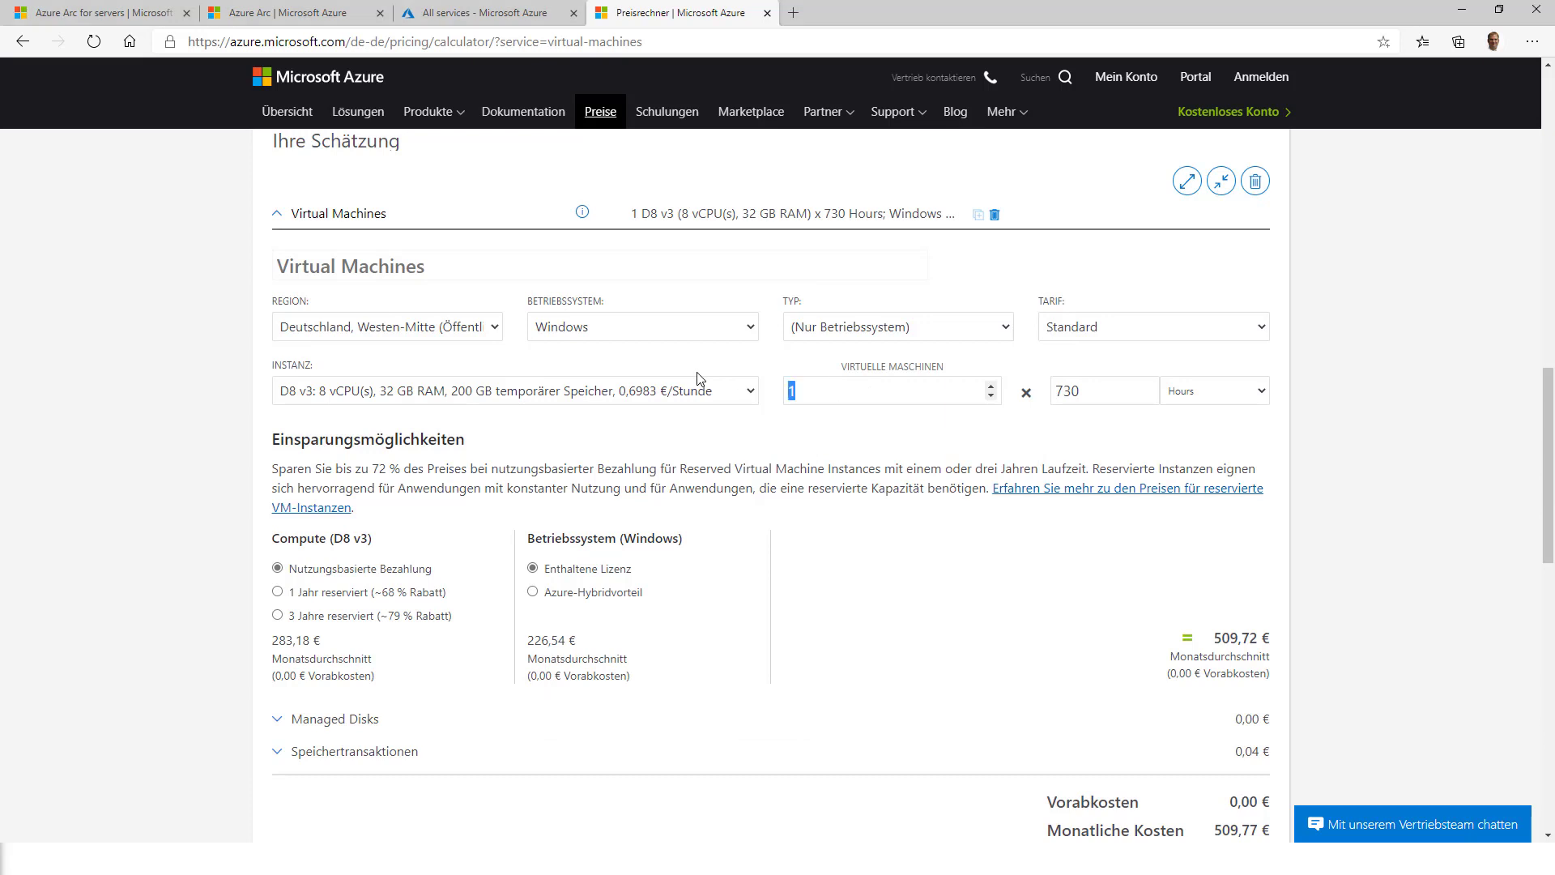
{"action": "type", "text": "2"}
{"action": "left_click", "coordinate": [1113, 402]}
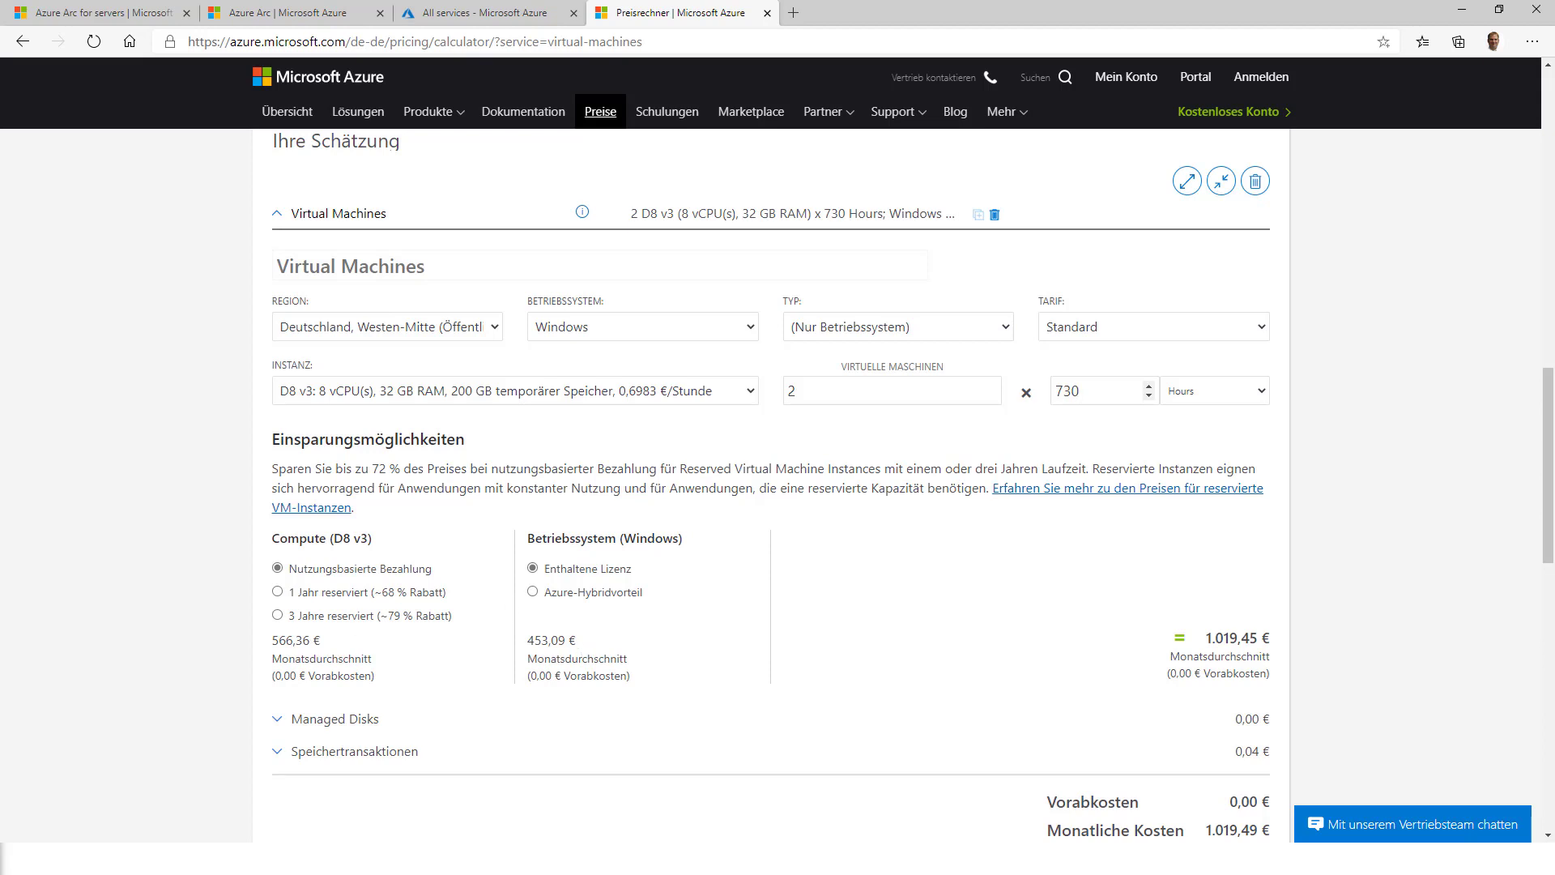
- Calculate 453 × 20 in the Rechner app to project the Windows licence cost of the two virtual machines
{"action": "key", "text": "alt+Tab"}
{"action": "left_click_drag", "start_coordinate": [691, 278], "coordinate": [1094, 223]}
{"action": "left_click", "coordinate": [1122, 397]}
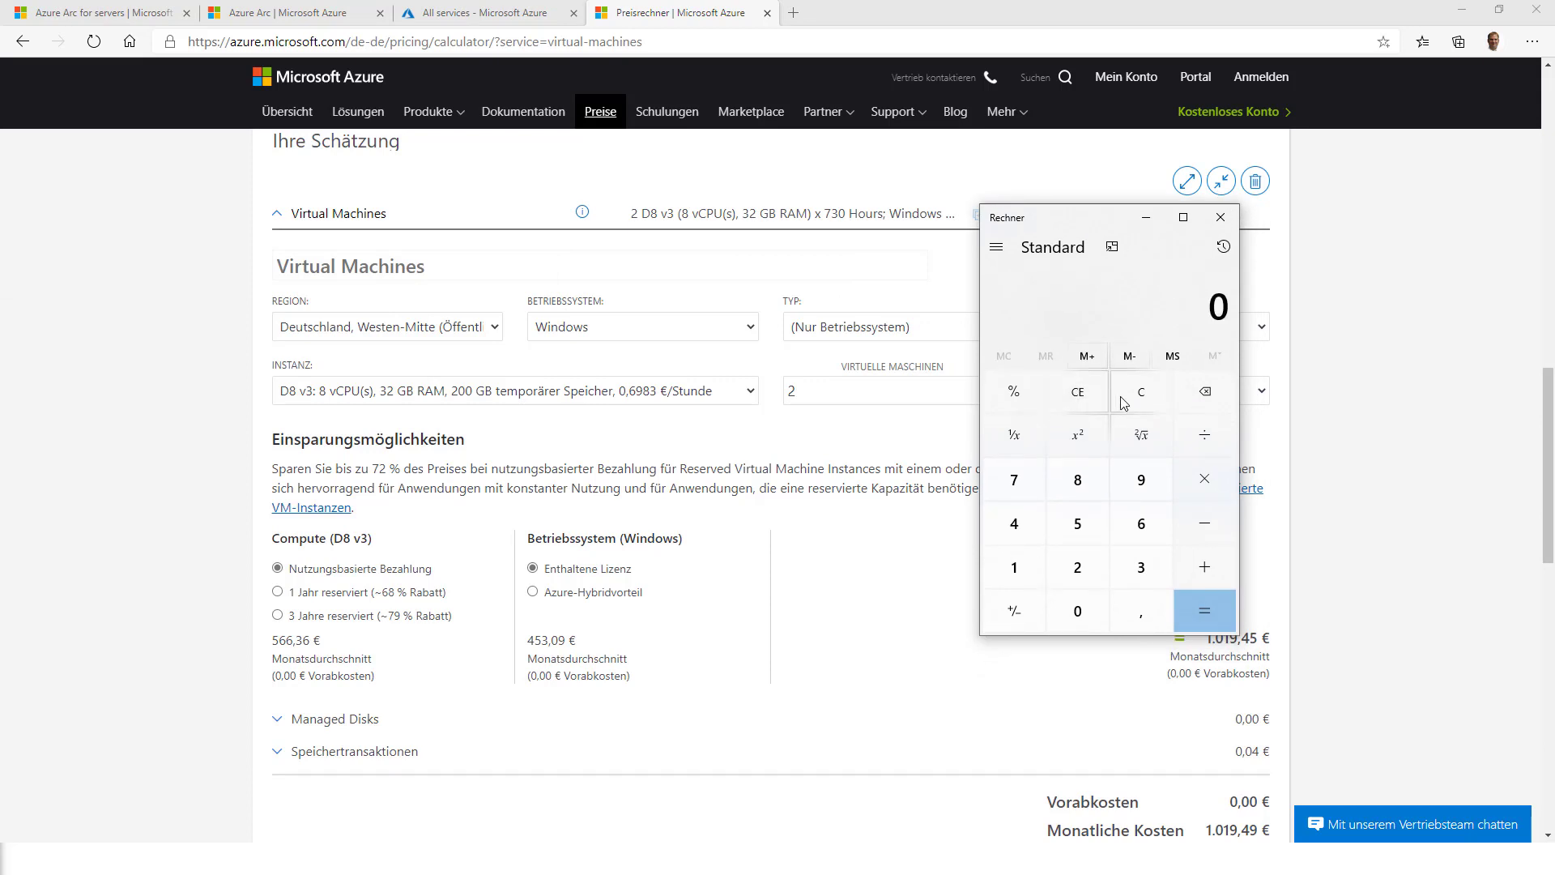
{"action": "type", "text": "4"}
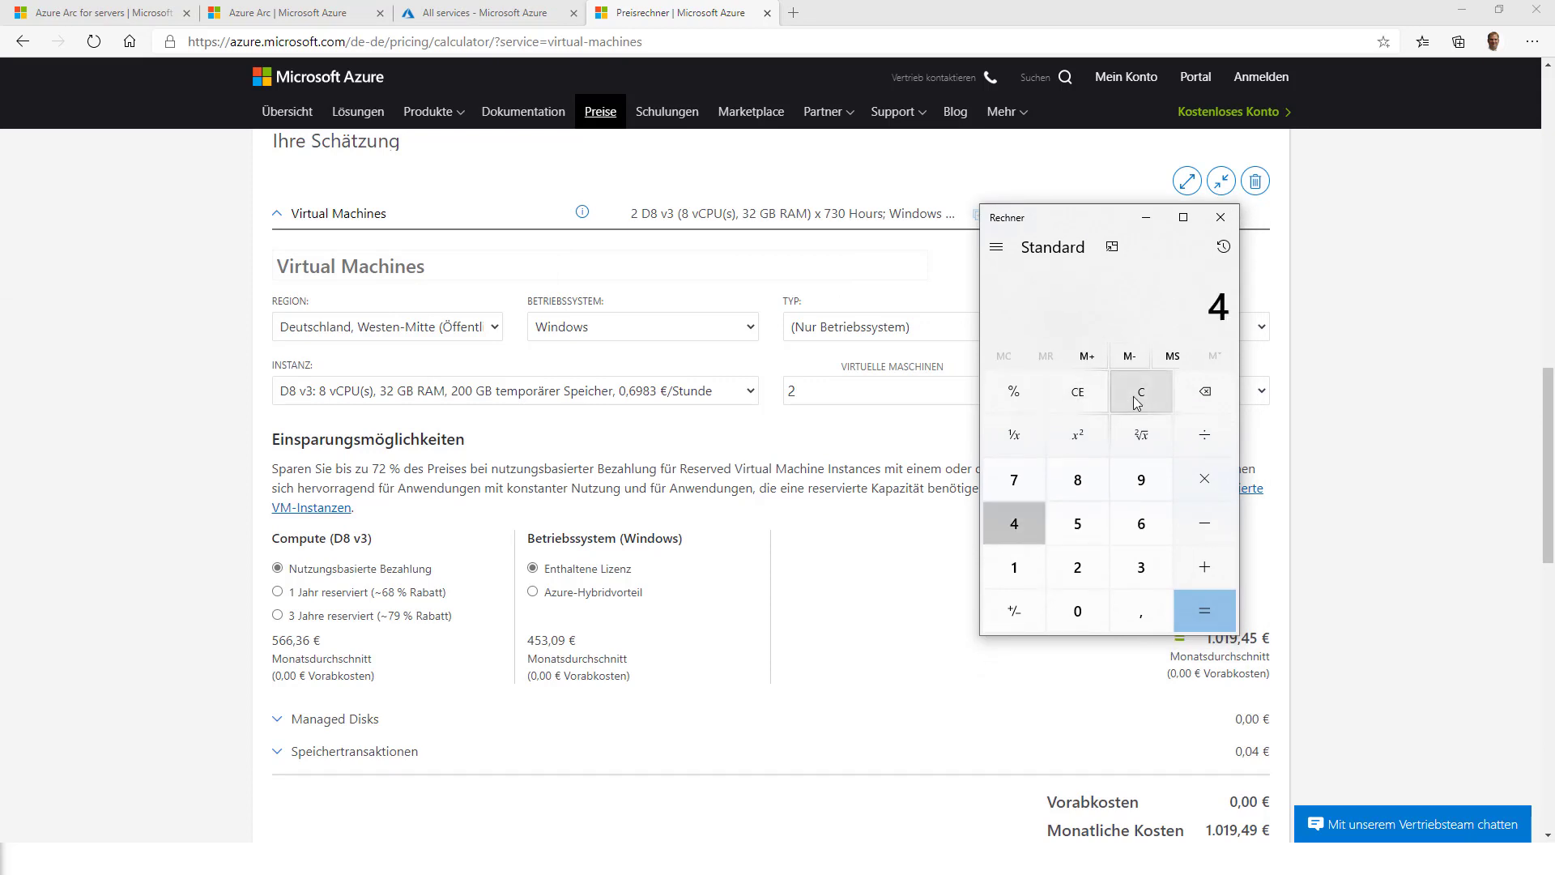
{"action": "type", "text": "53*20"}
{"action": "key", "text": "Return"}
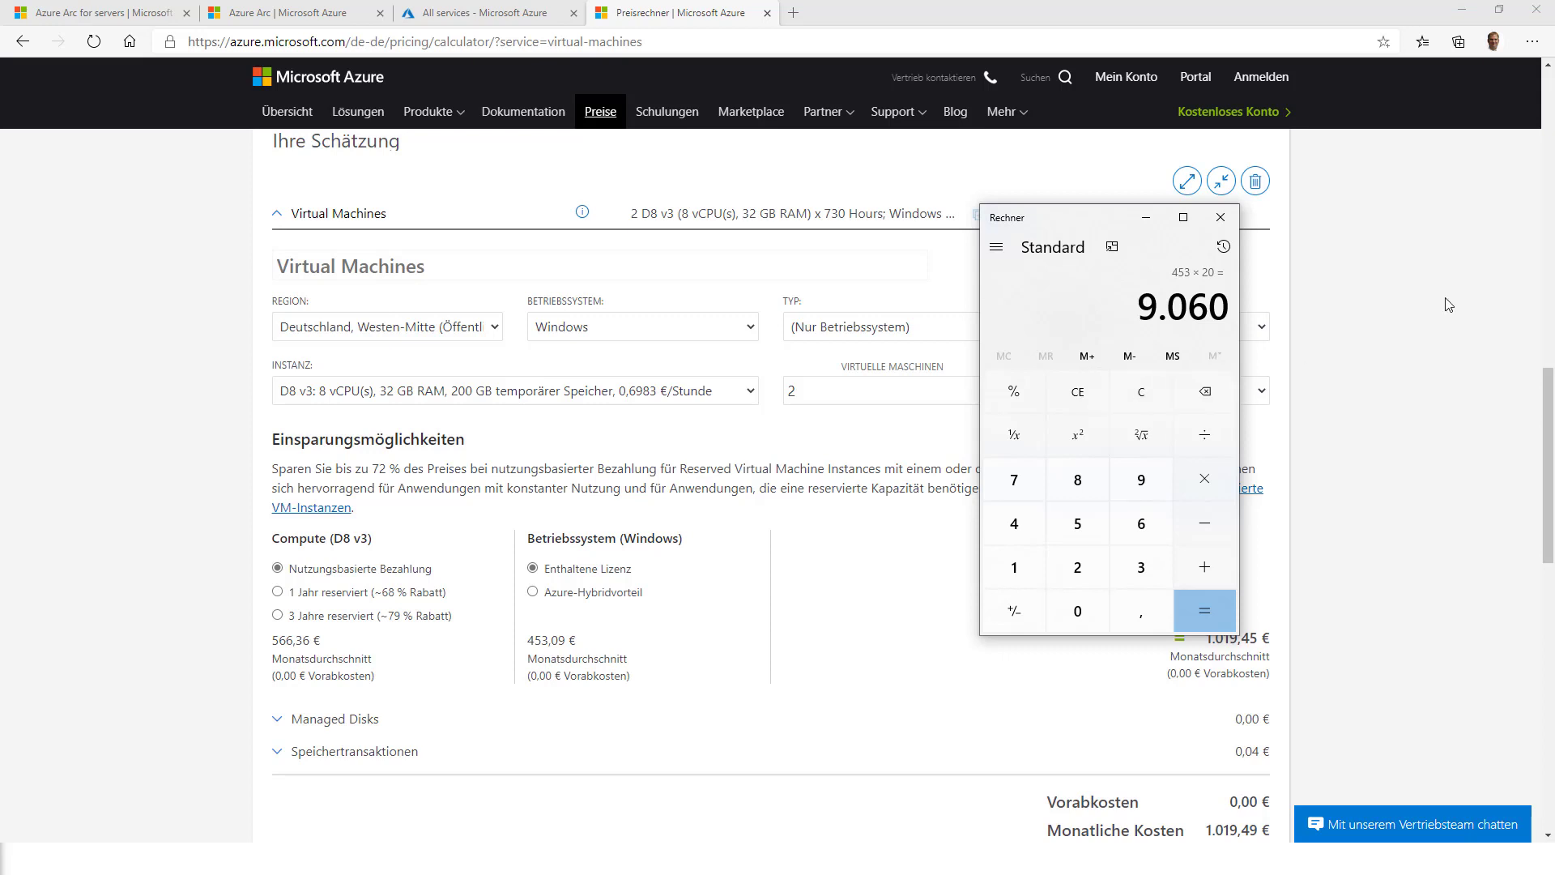
- Switch the instance to D4 v3 with 4 vCPUs and 16 GB RAM to compare prices, and return to D8 v3
{"action": "left_click", "coordinate": [734, 393]}
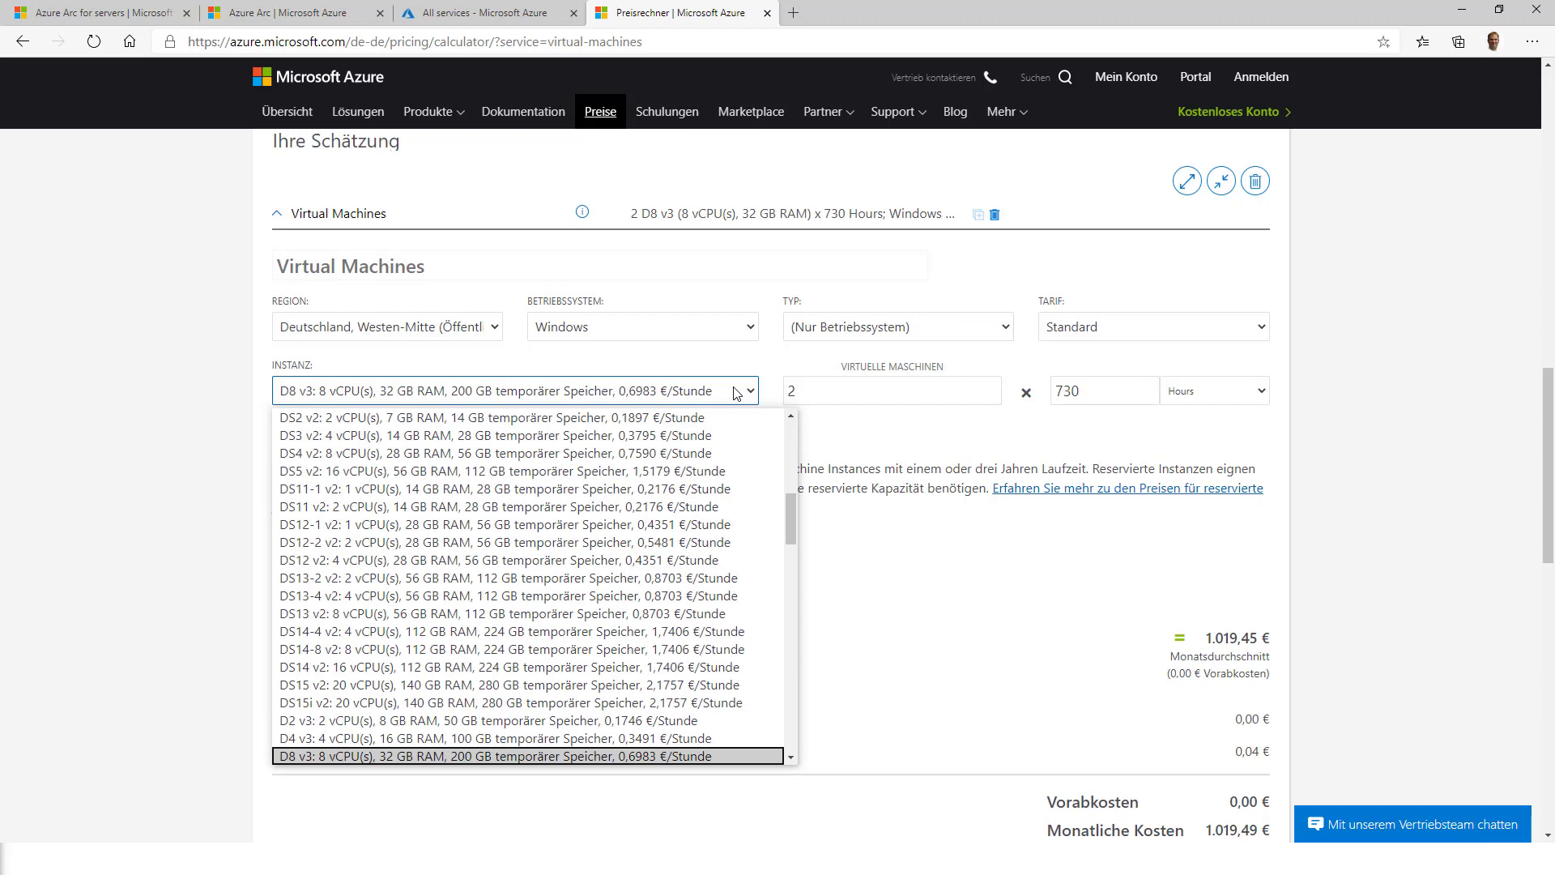
{"action": "left_click", "coordinate": [430, 743]}
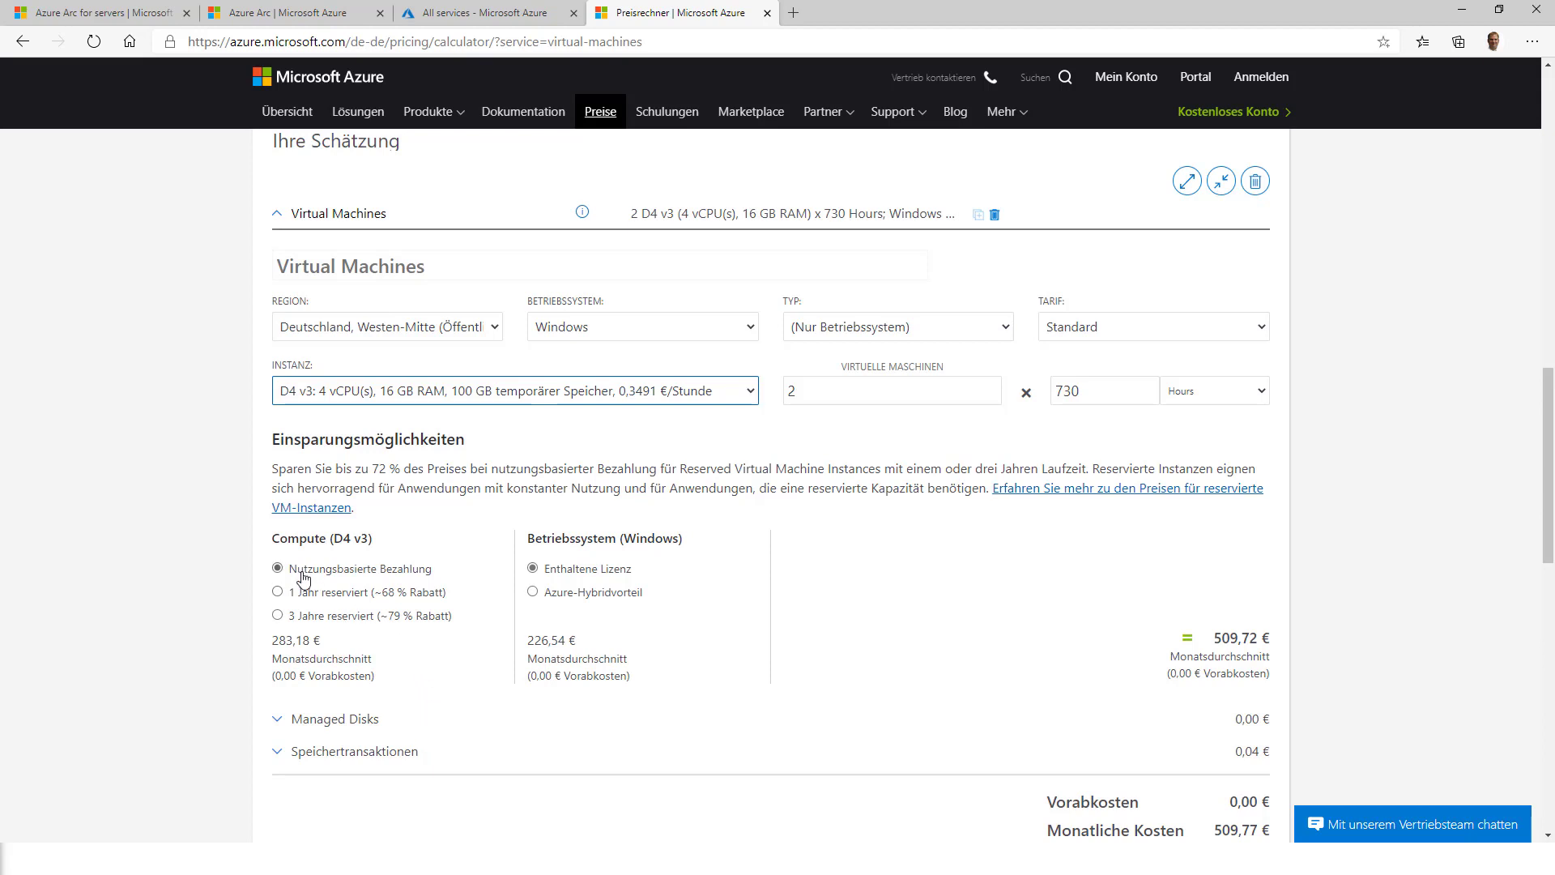
{"action": "left_click", "coordinate": [483, 395]}
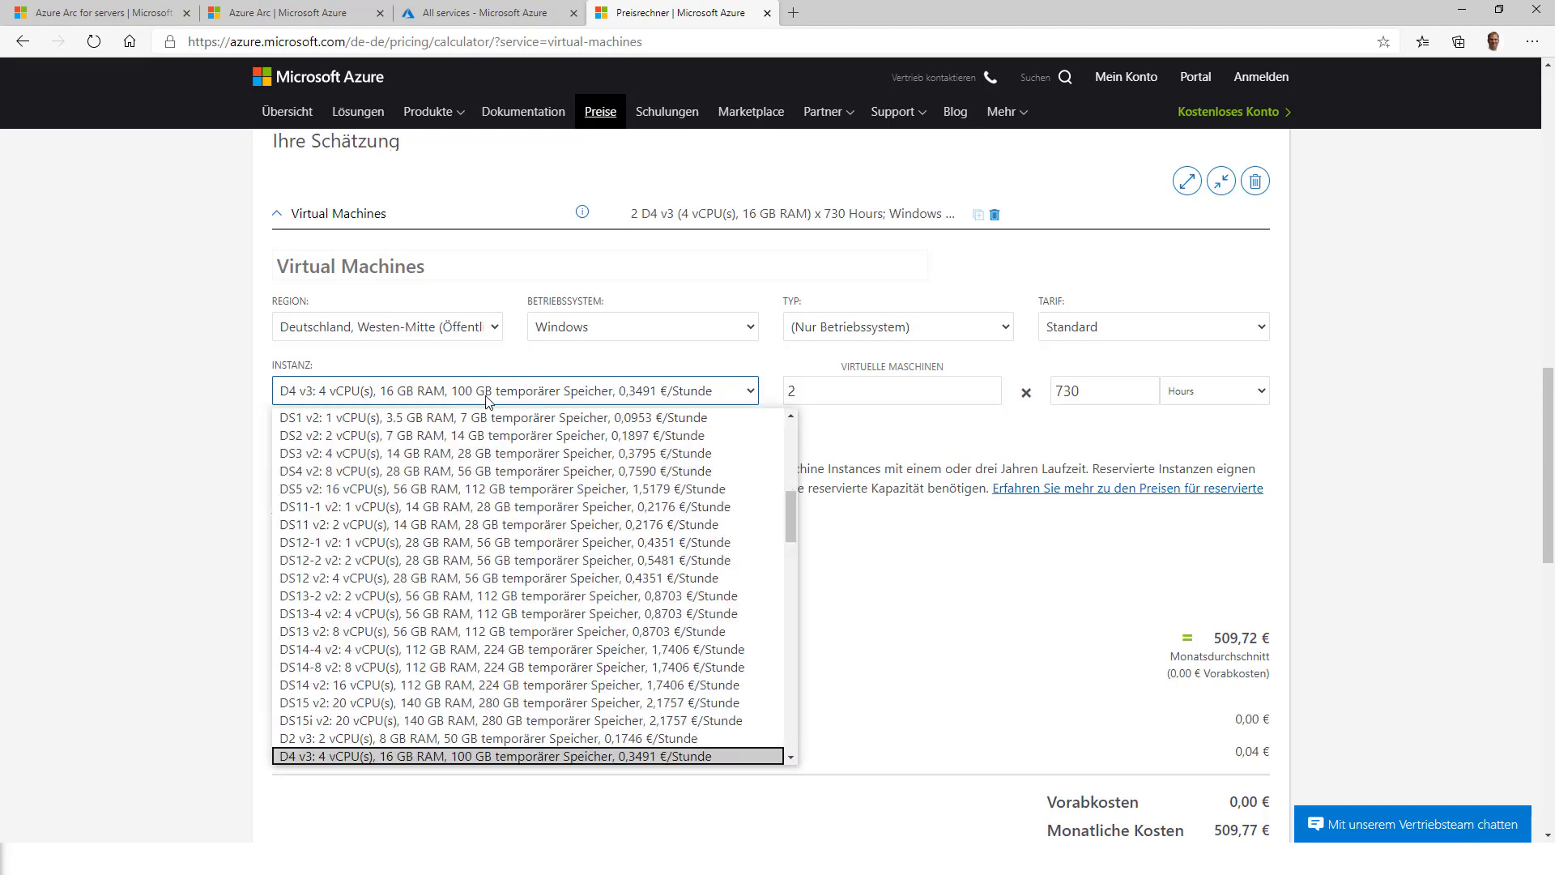
{"action": "scroll", "coordinate": [405, 751], "scroll_direction": "down", "scroll_amount": 1}
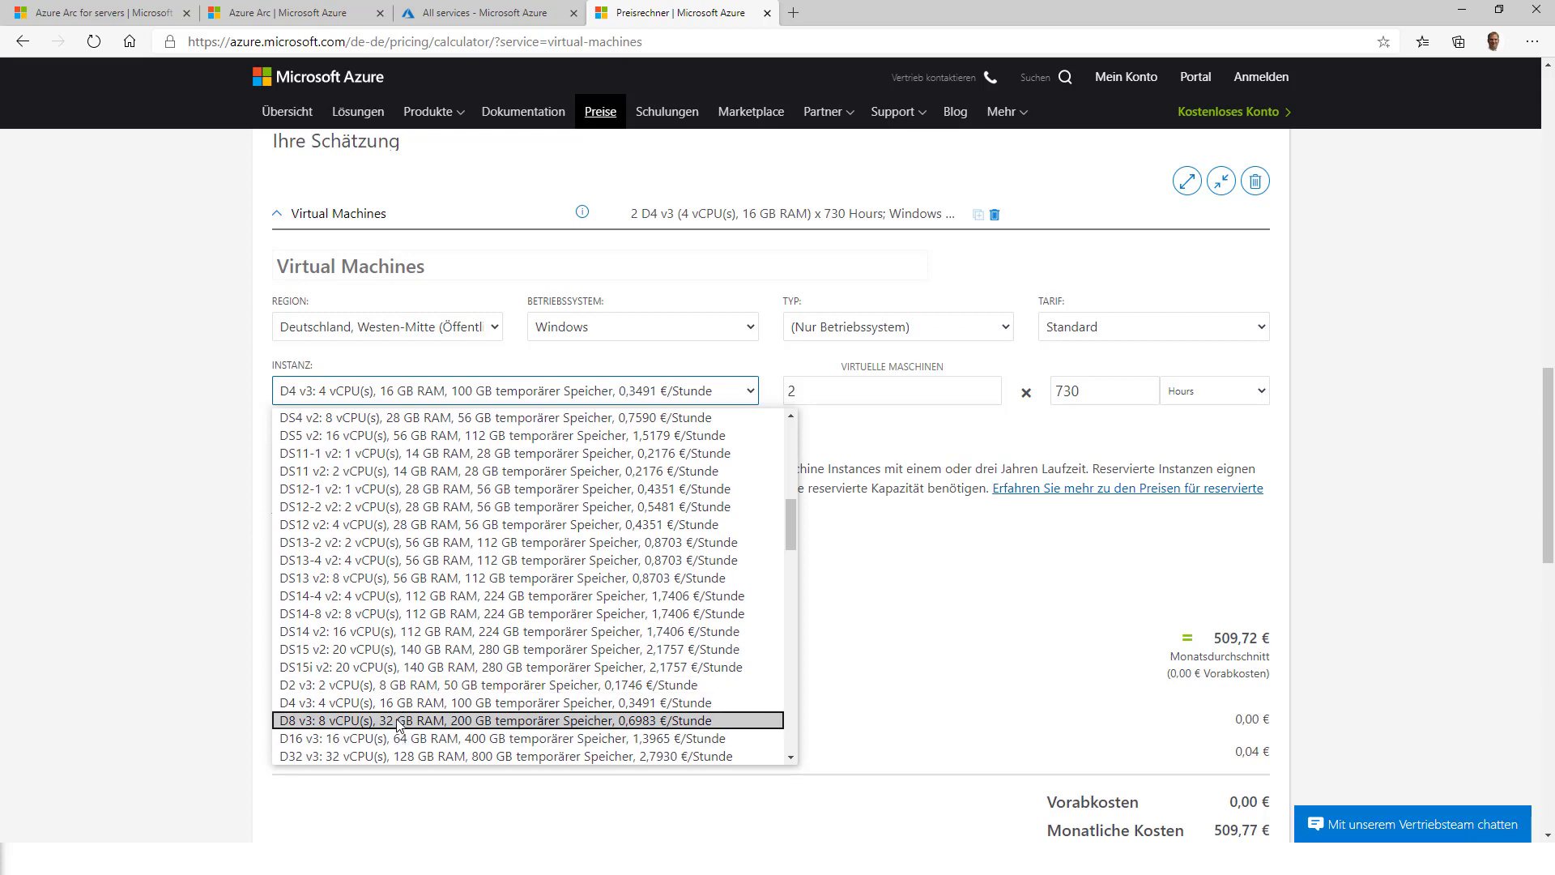
{"action": "left_click", "coordinate": [402, 722]}
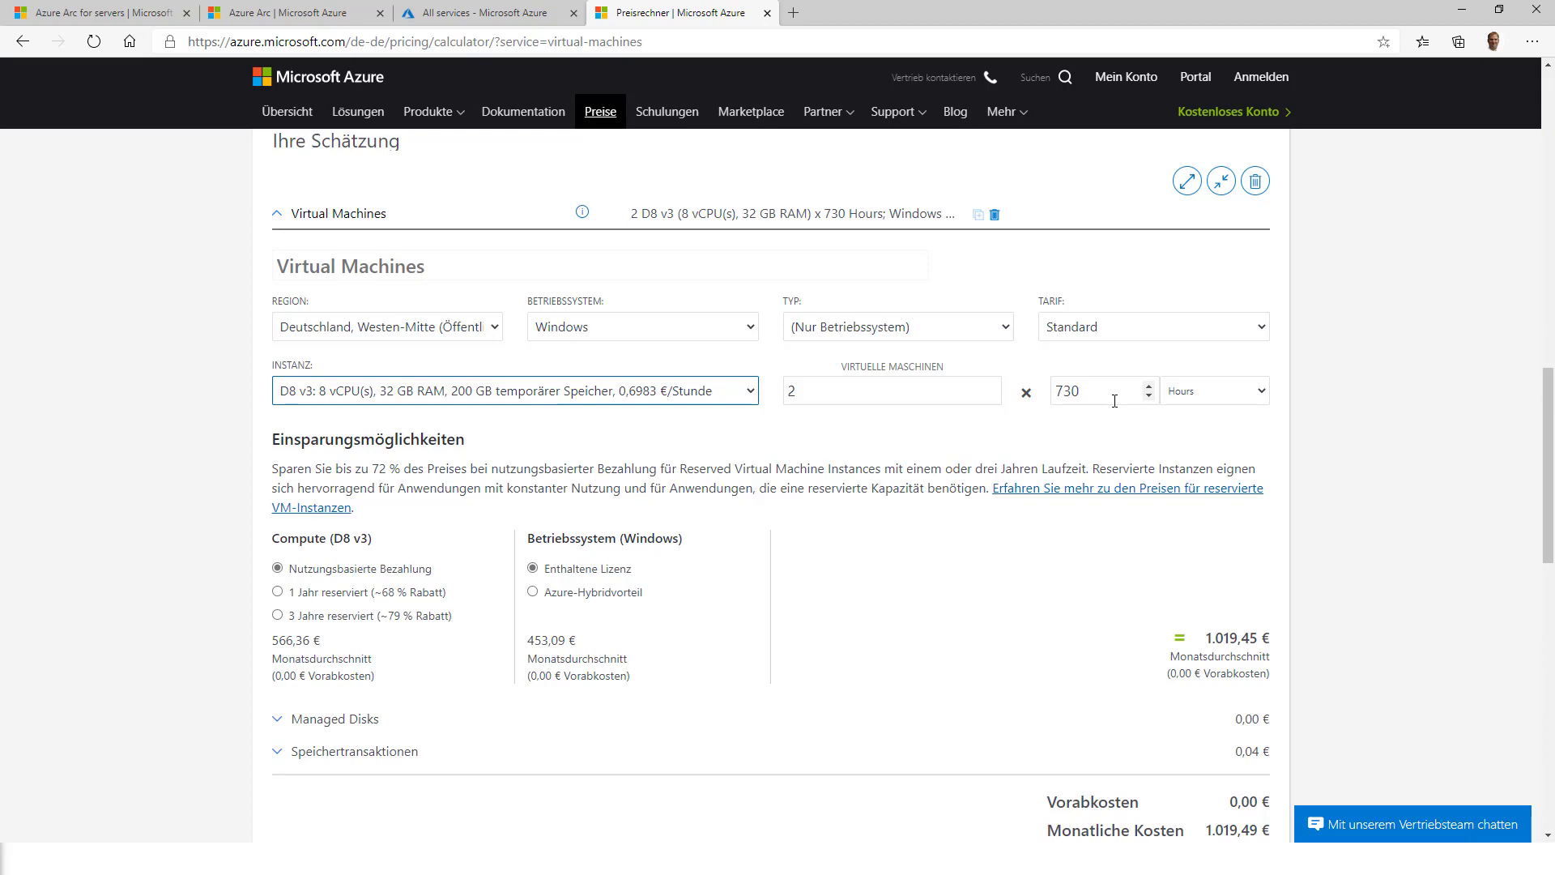
- Set the running time to 40 hours to check the pay-as-you-go cost, and restore it to 730 hours
{"action": "left_click_drag", "start_coordinate": [1114, 395], "coordinate": [1049, 388]}
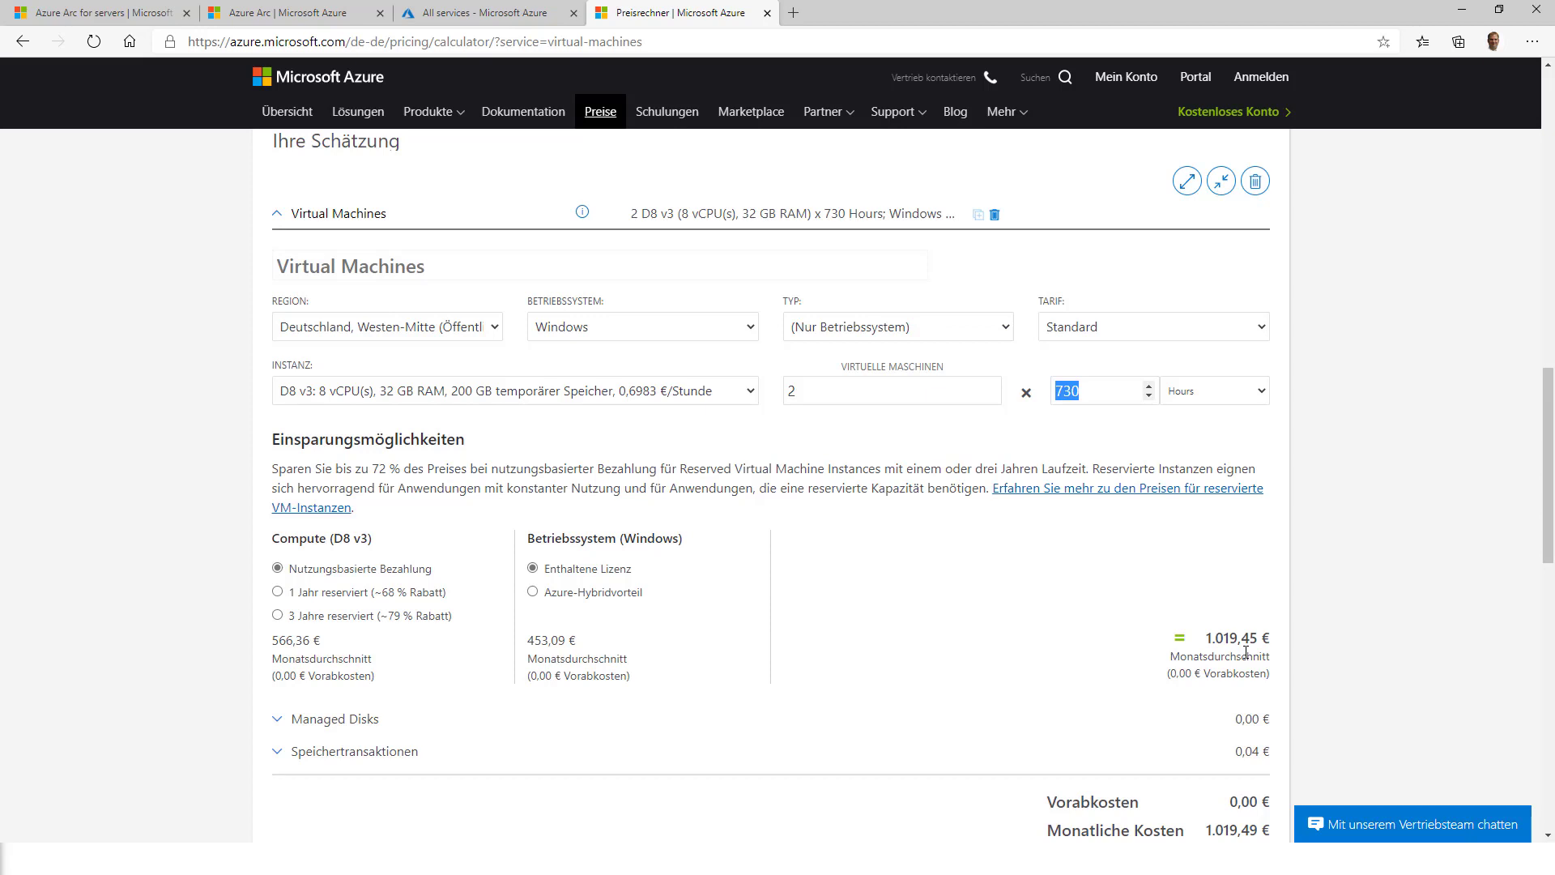
{"action": "type", "text": "40"}
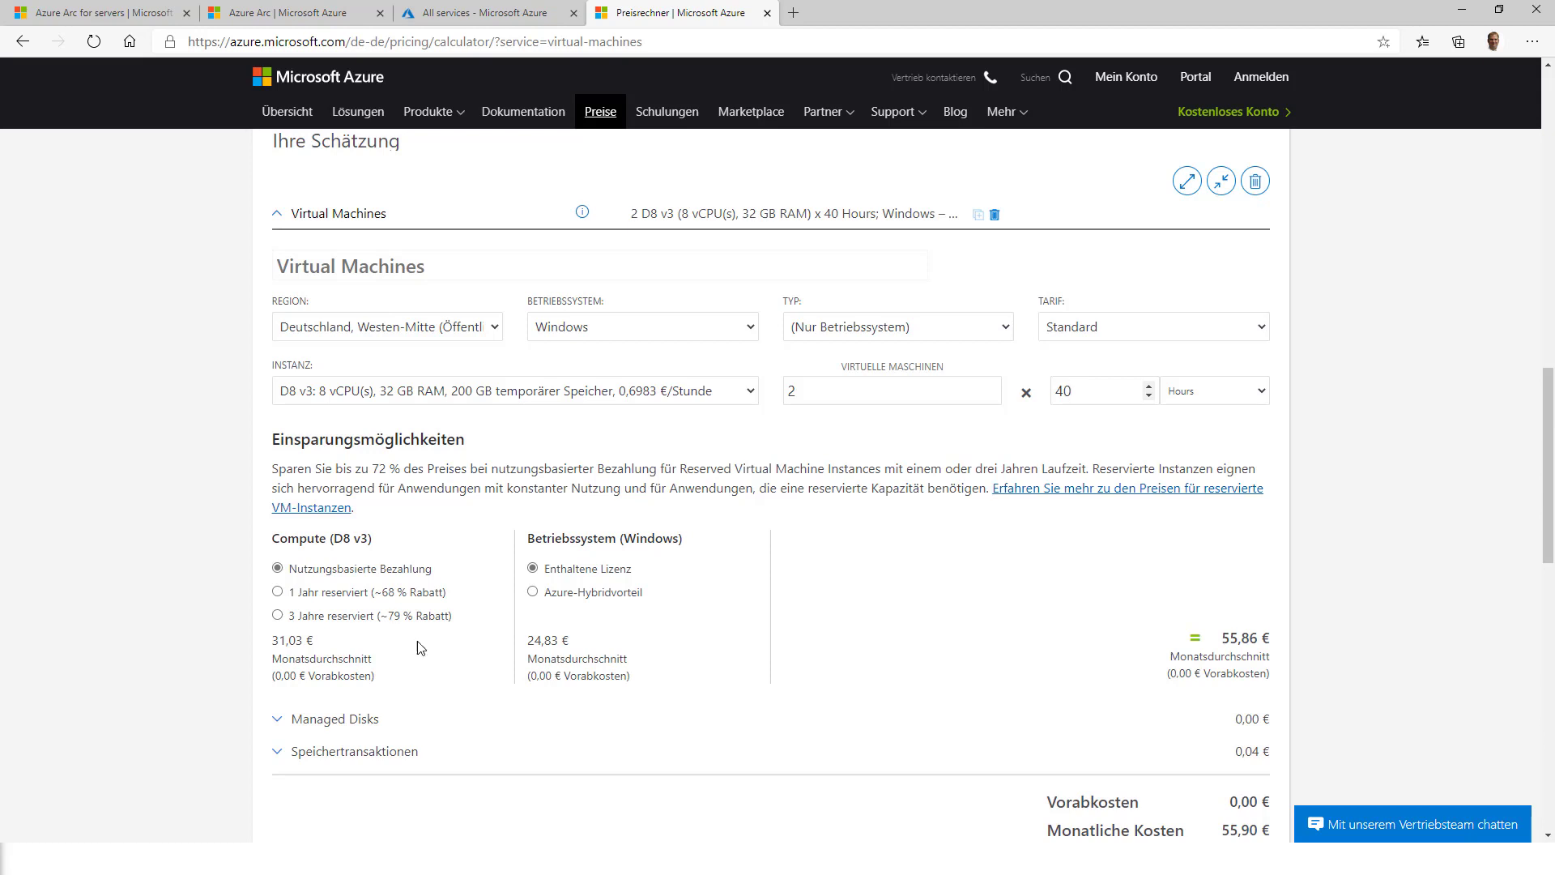
{"action": "double_click", "coordinate": [1062, 391]}
{"action": "type", "text": "730"}
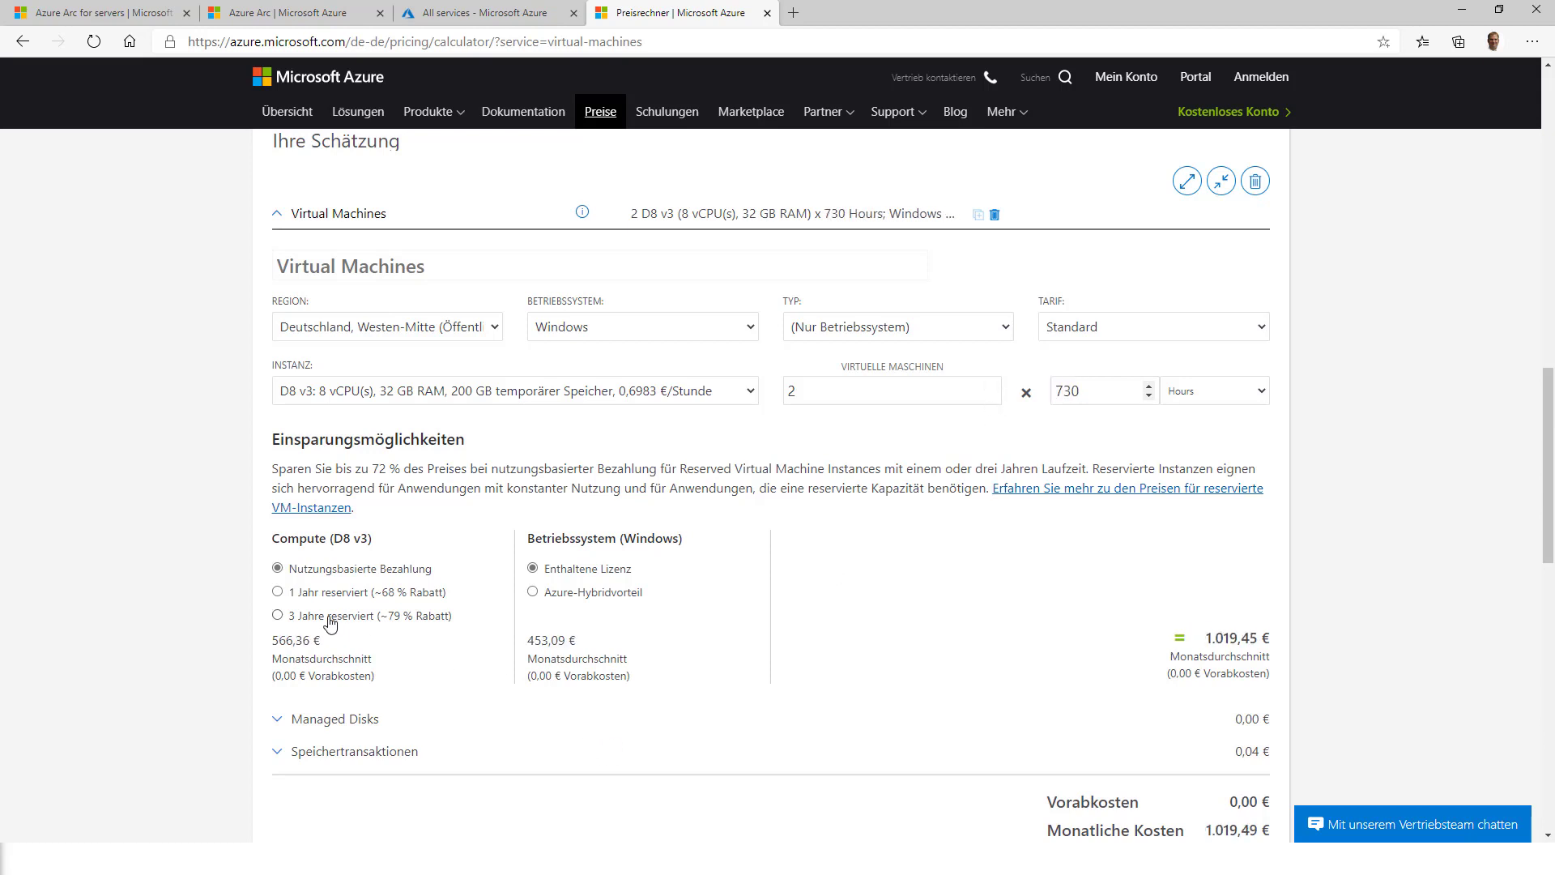
- Compare the 3-year reservation and Azure-Hybridvorteil with pay-as-you-go and Enthaltene Lizenz, ending on Nutzungsbasierte Bezahlung with Enthaltene Lizenz
{"action": "left_click", "coordinate": [279, 615]}
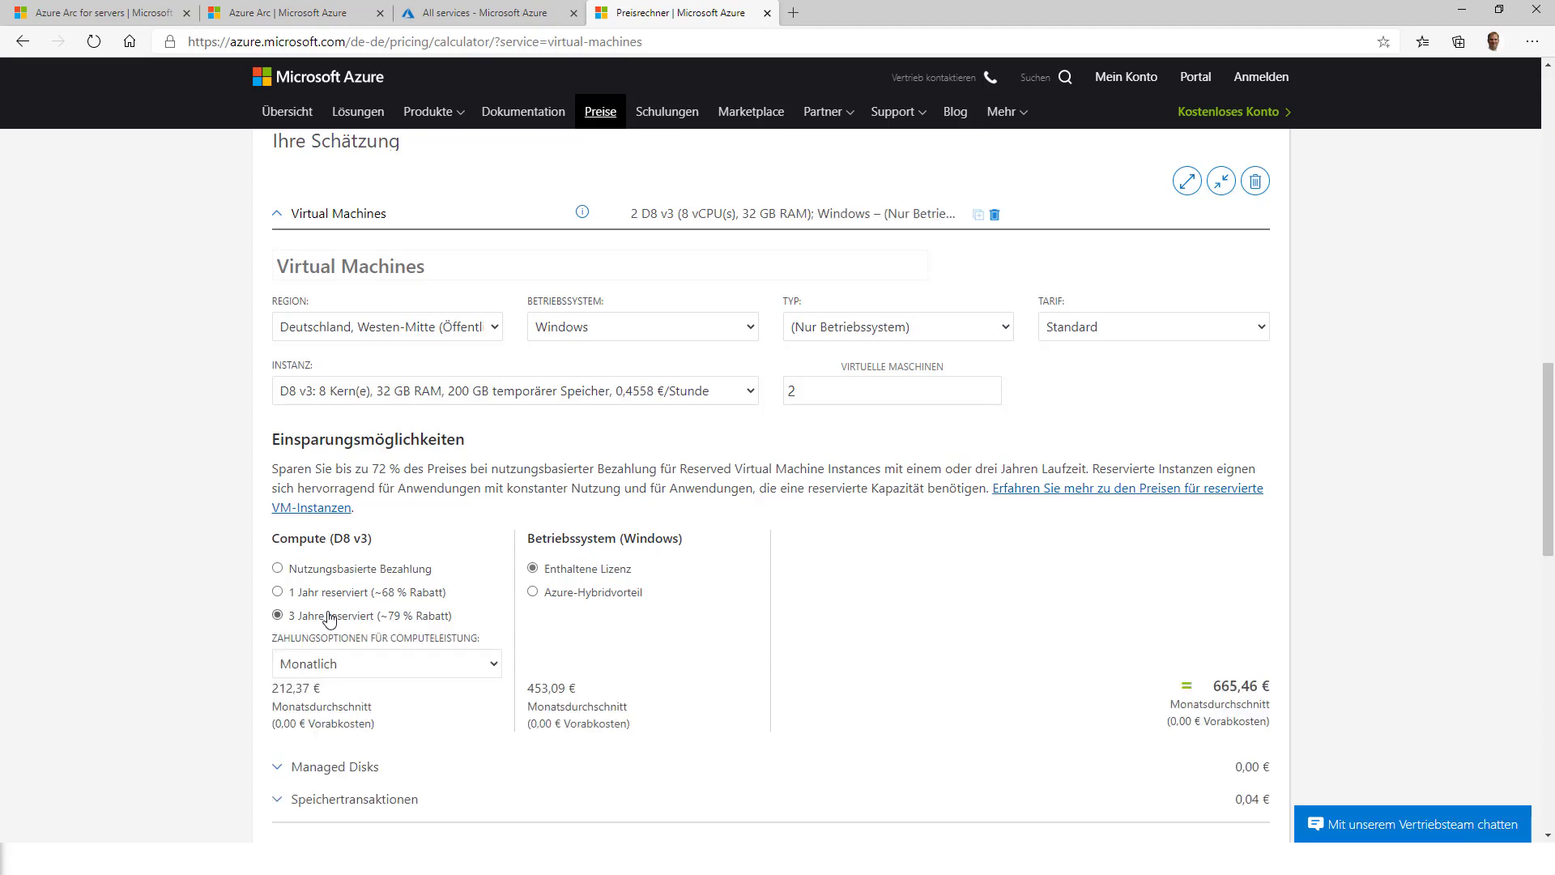
{"action": "left_click", "coordinate": [580, 599]}
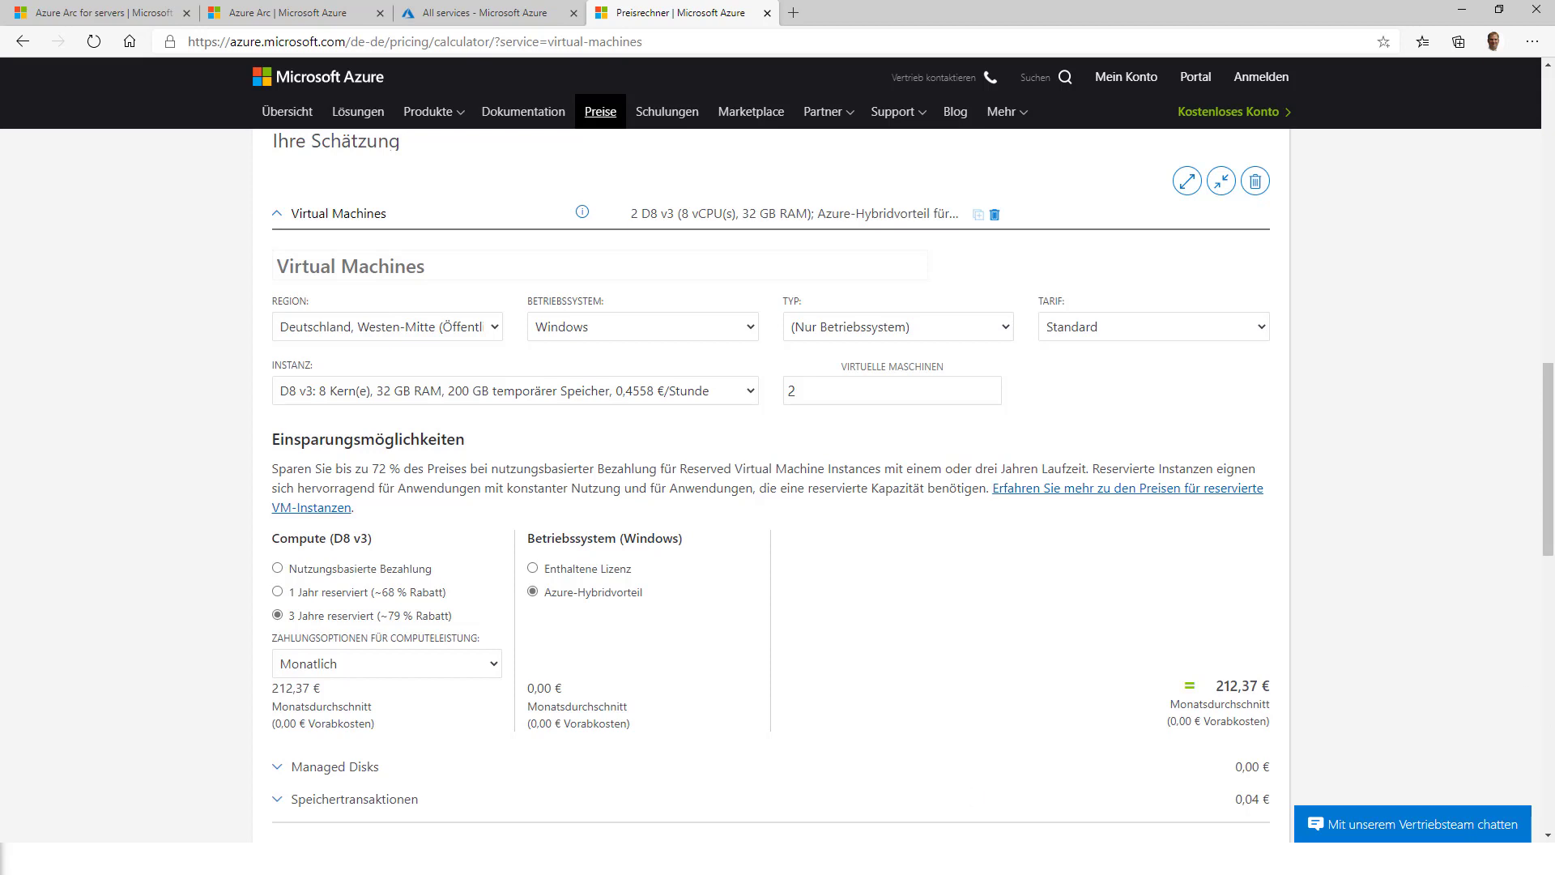
{"action": "left_click", "coordinate": [387, 570]}
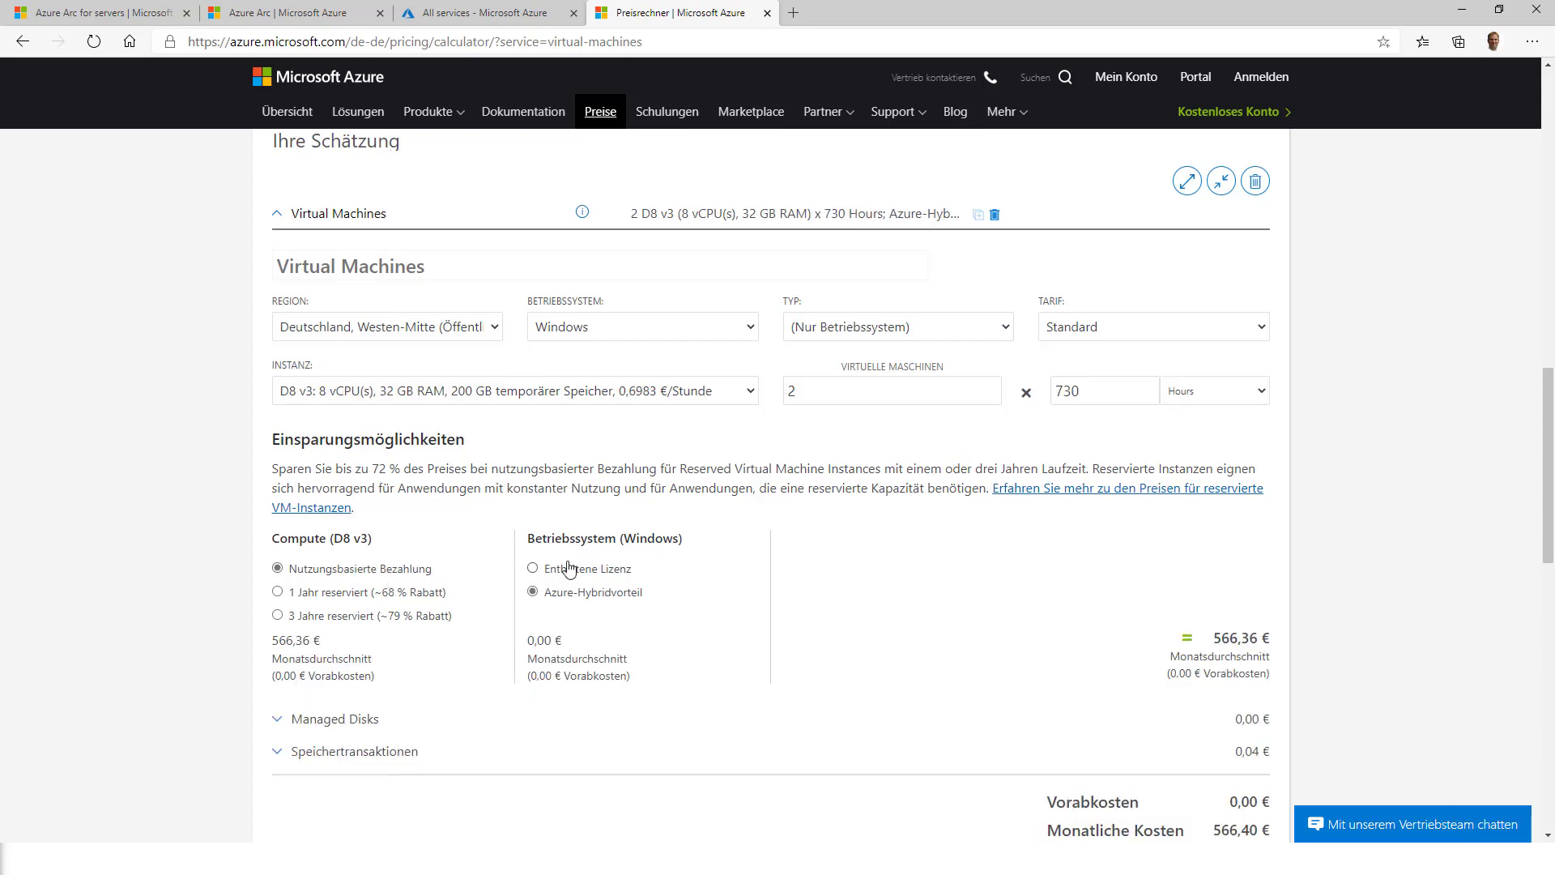
{"action": "left_click", "coordinate": [573, 572]}
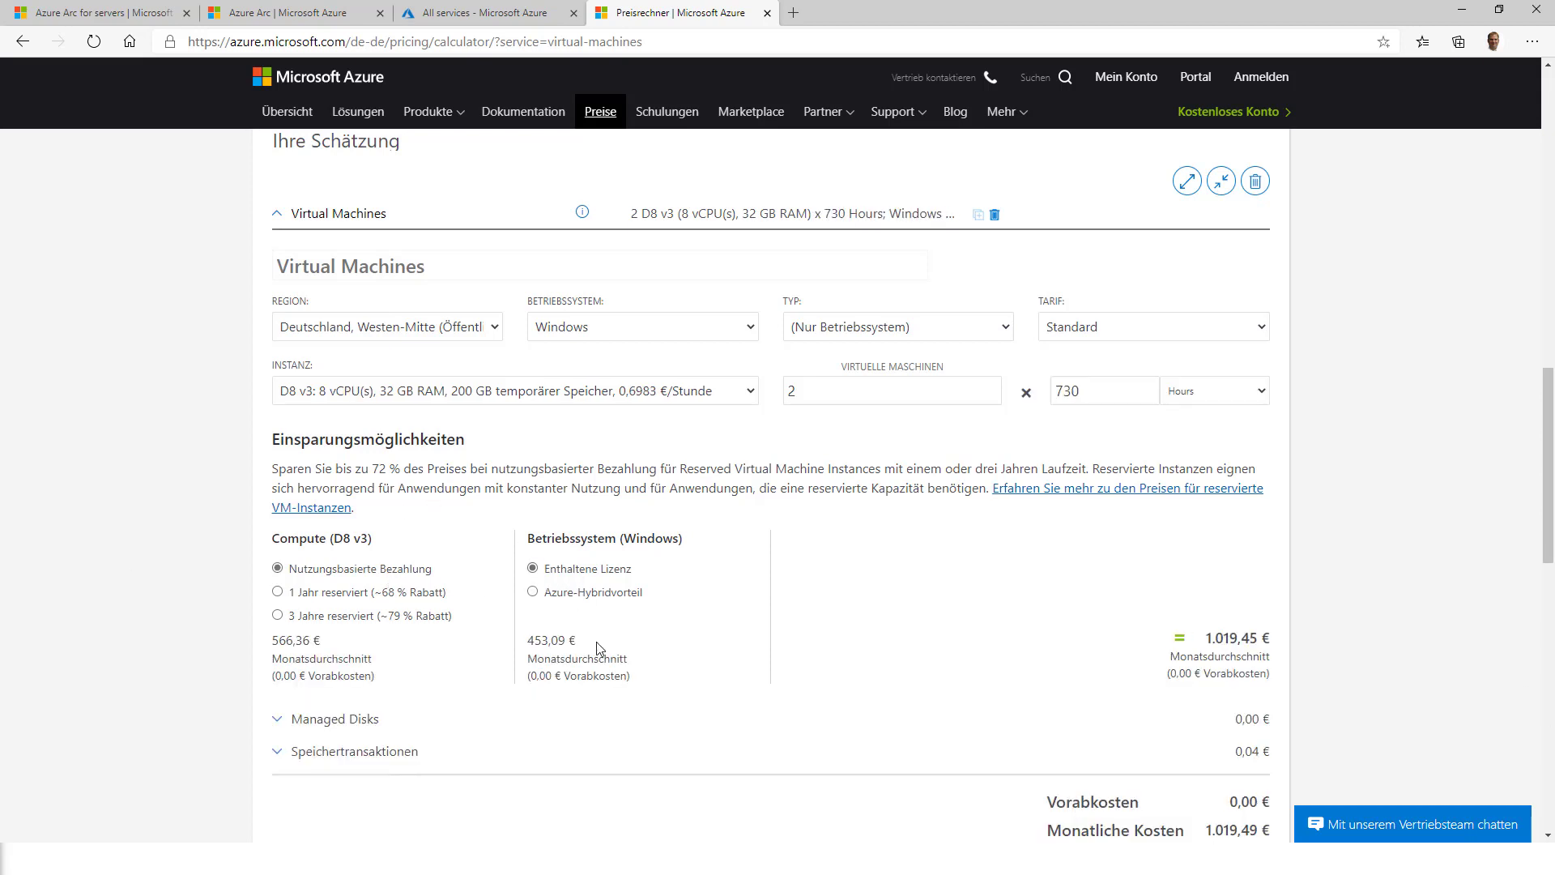
{"action": "left_click", "coordinate": [603, 596]}
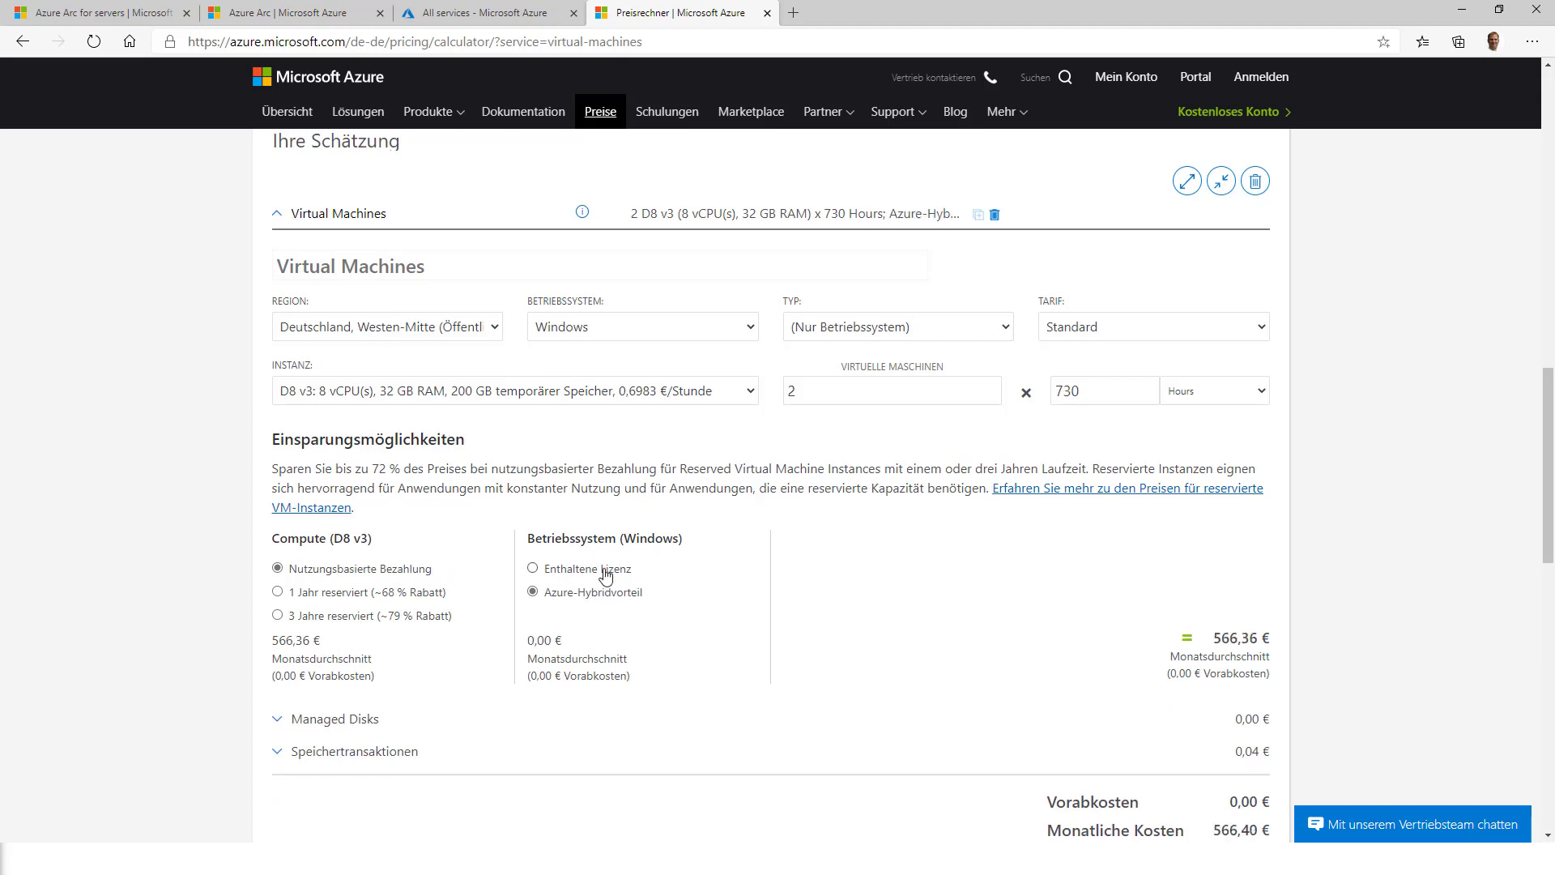
{"action": "left_click", "coordinate": [606, 575]}
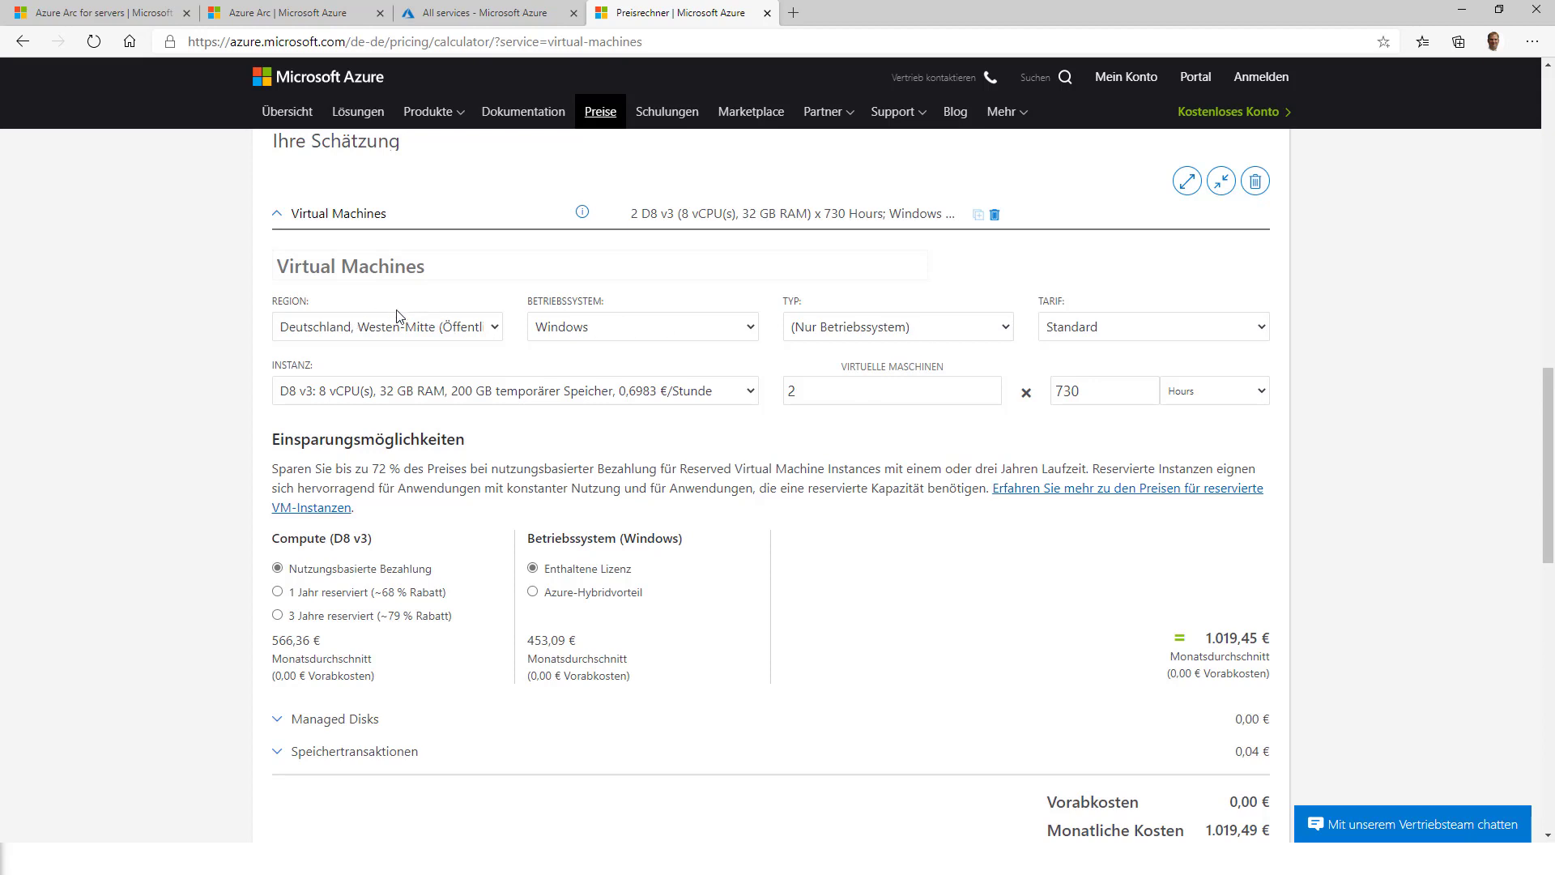
- Configure the estimate for one SQL Server virtual machine with the SQL Standard licence
{"action": "left_click", "coordinate": [841, 328]}
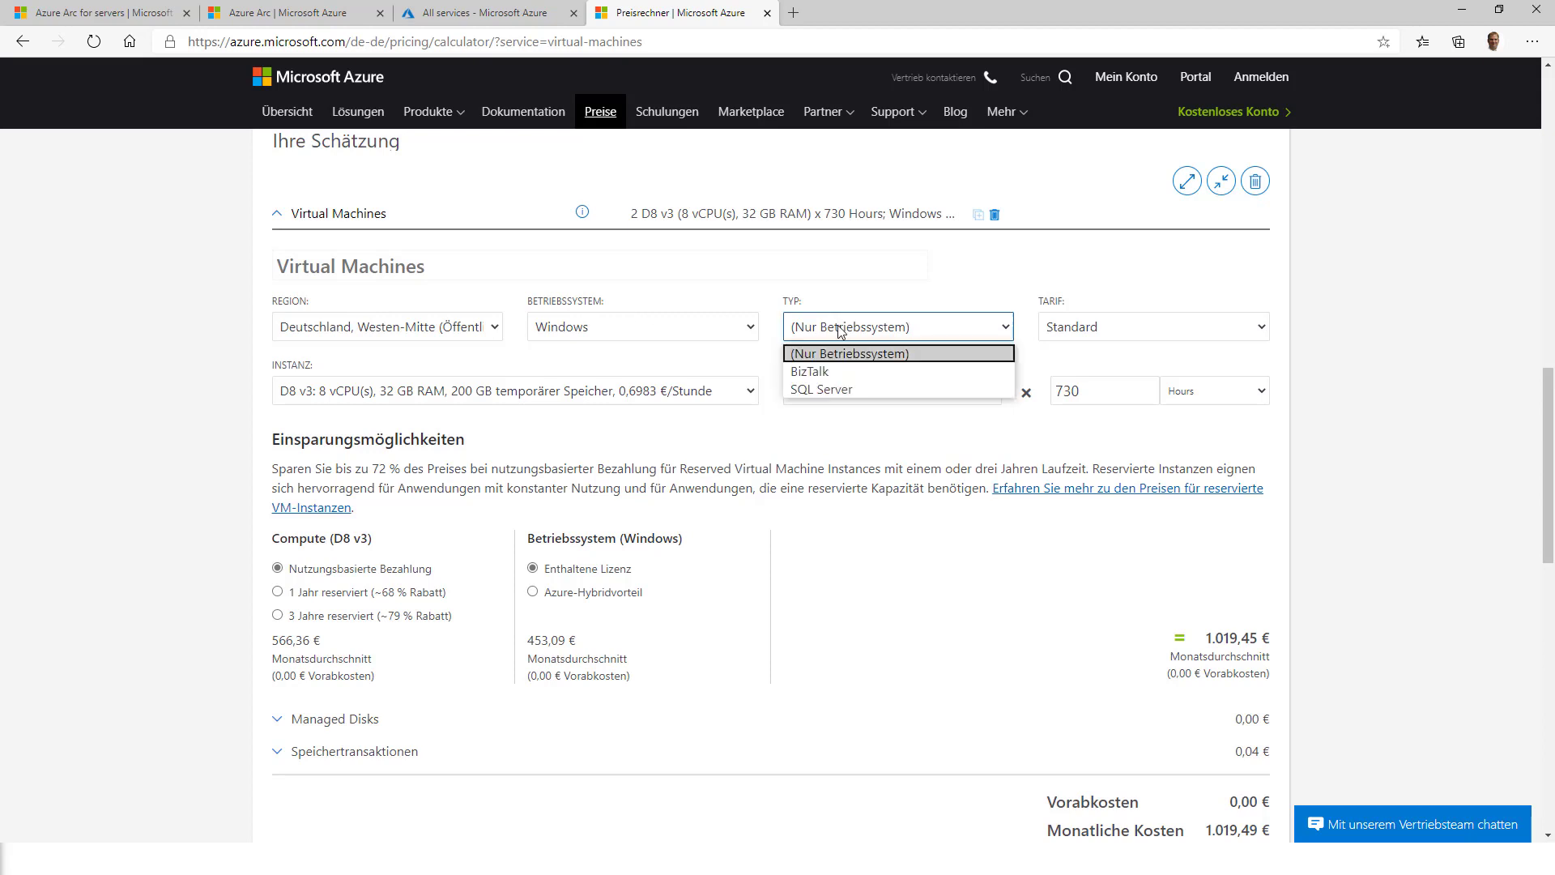
{"action": "left_click", "coordinate": [847, 389]}
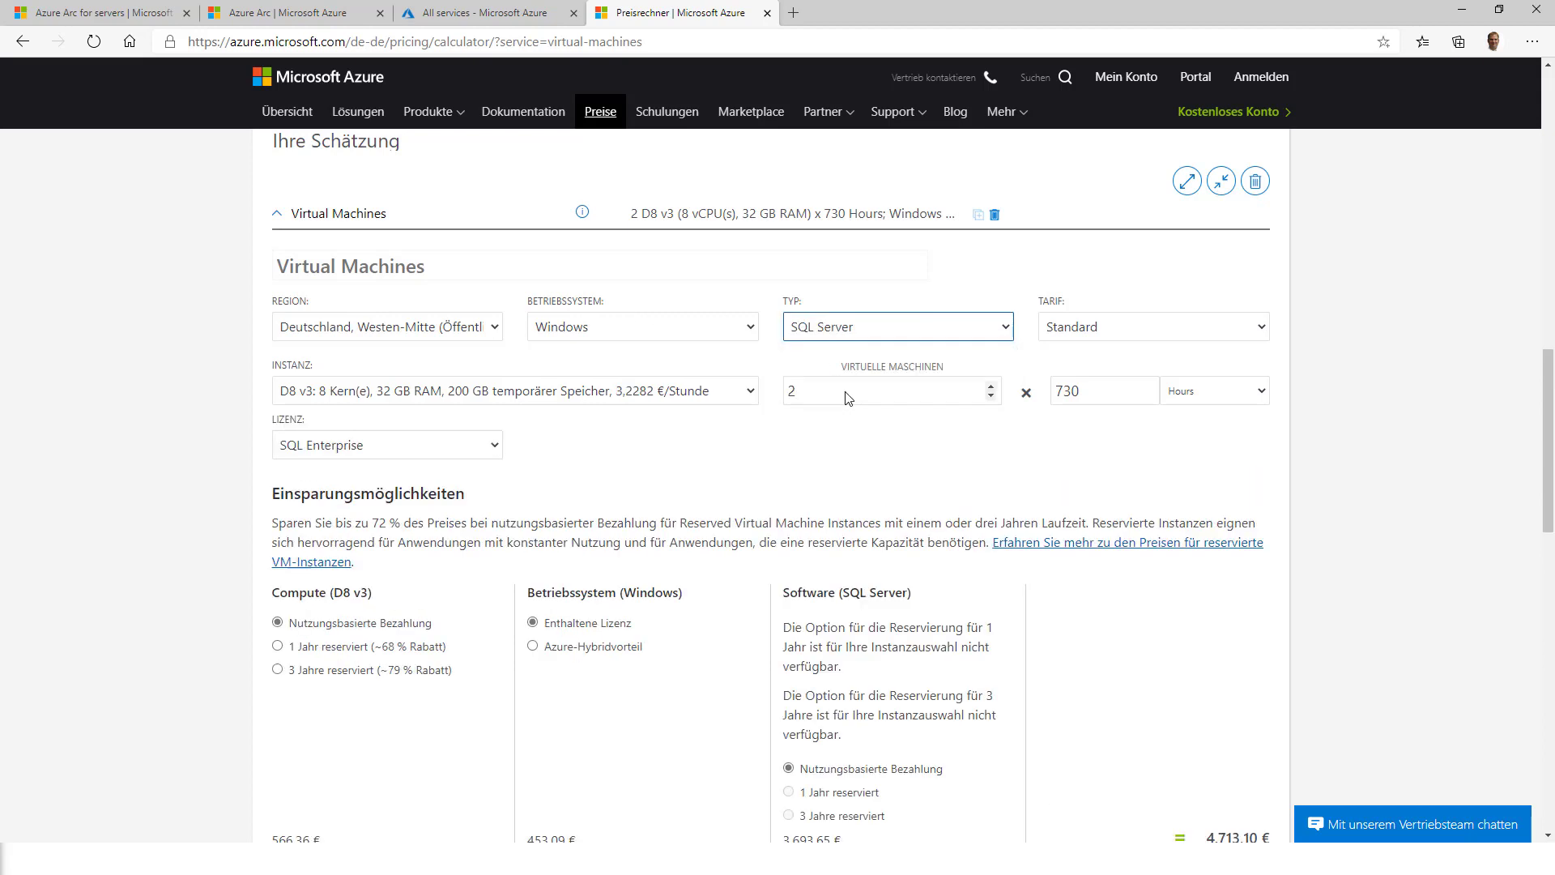
{"action": "double_click", "coordinate": [847, 396]}
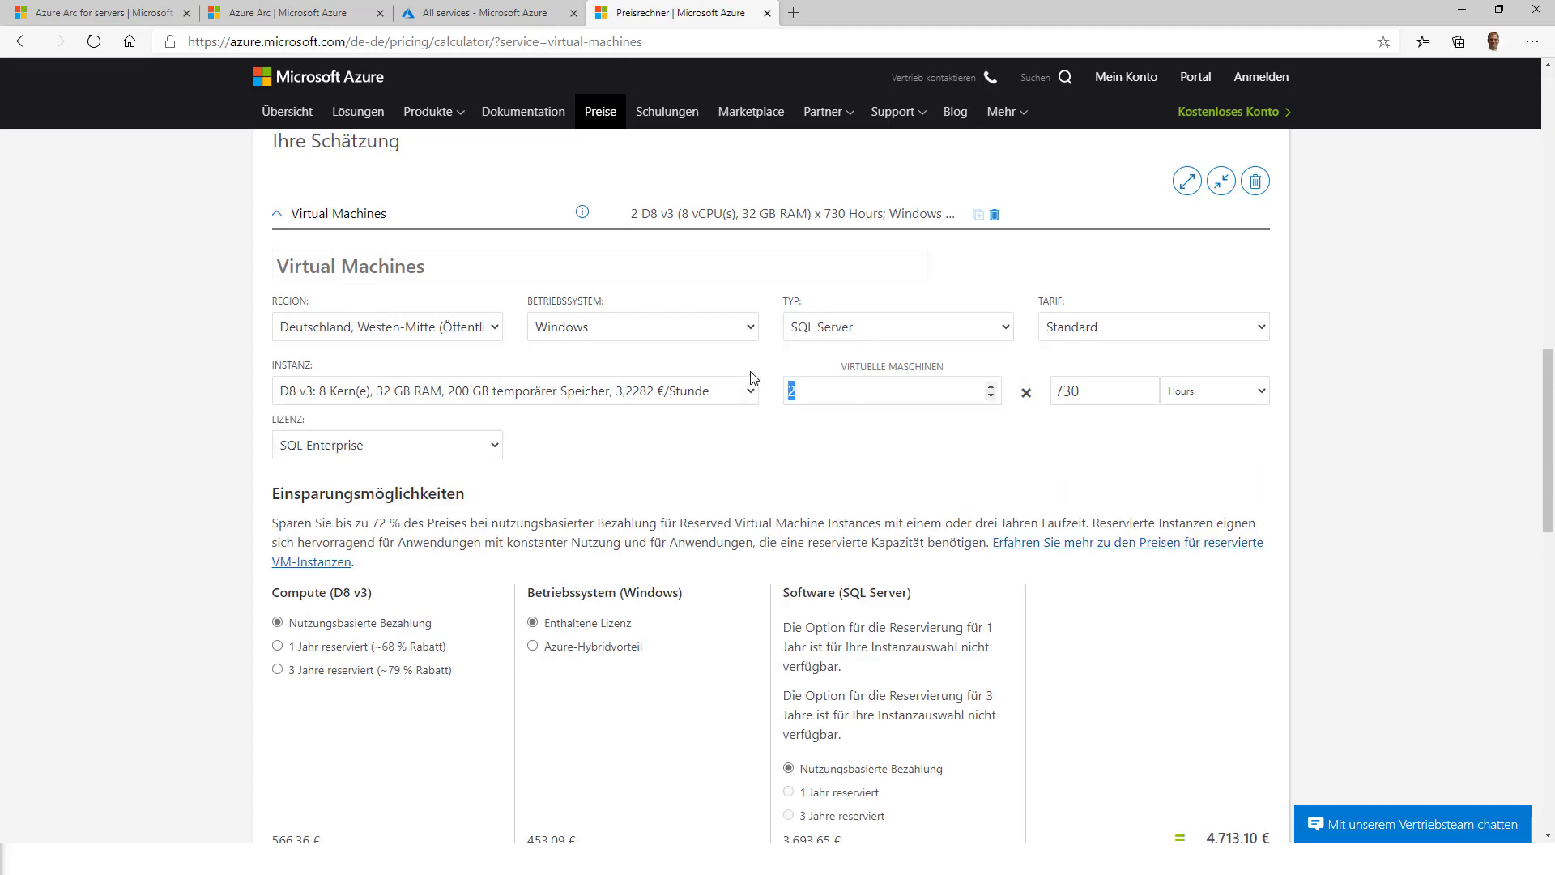
{"action": "type", "text": "1"}
{"action": "left_click", "coordinate": [494, 448]}
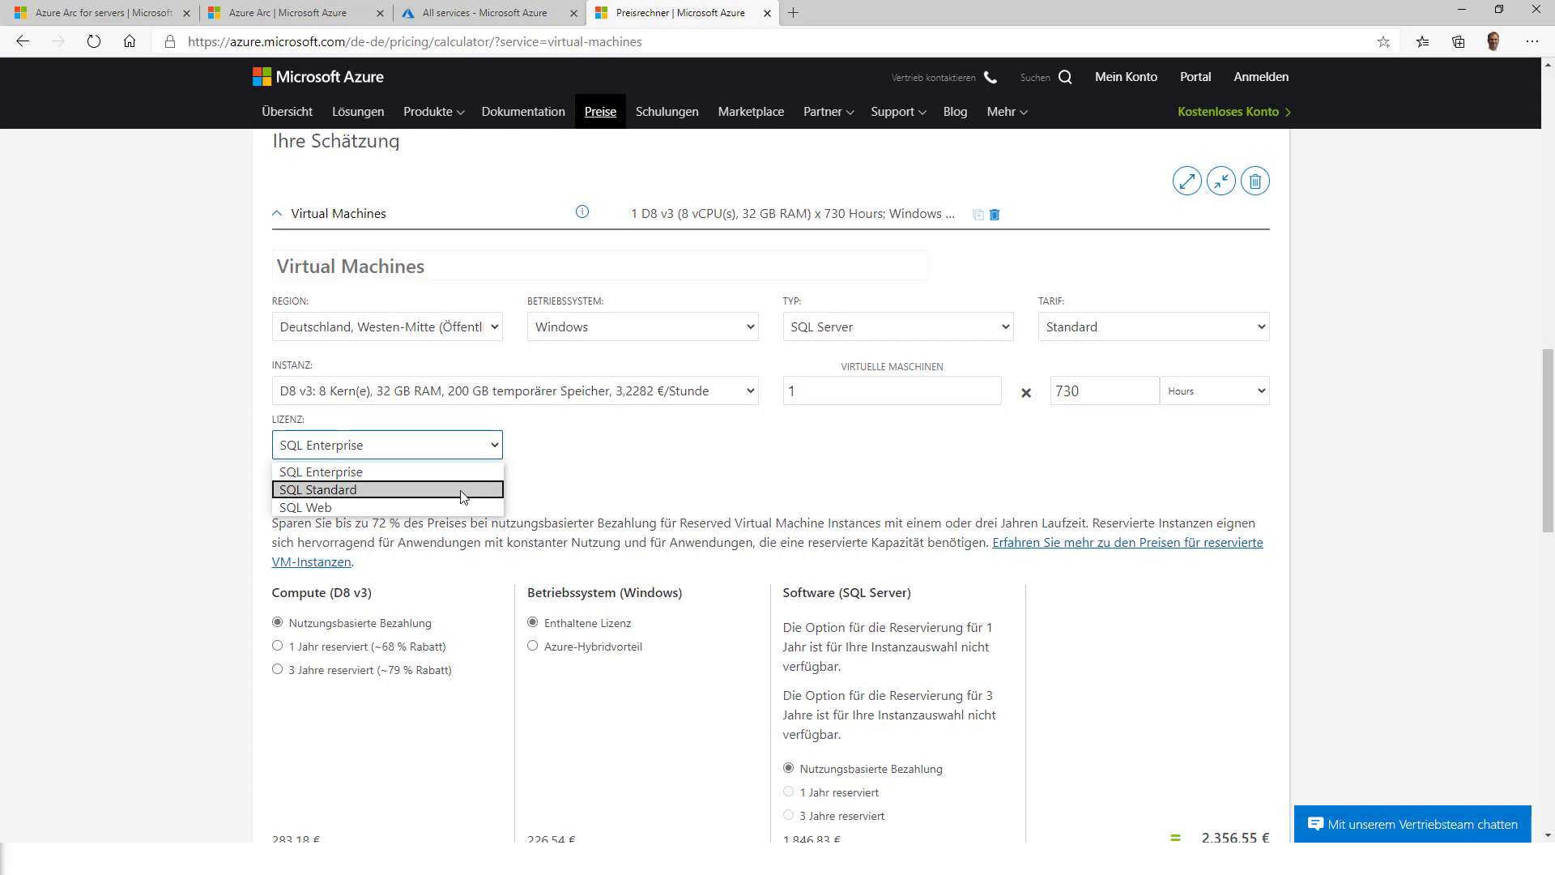
{"action": "left_click", "coordinate": [464, 490]}
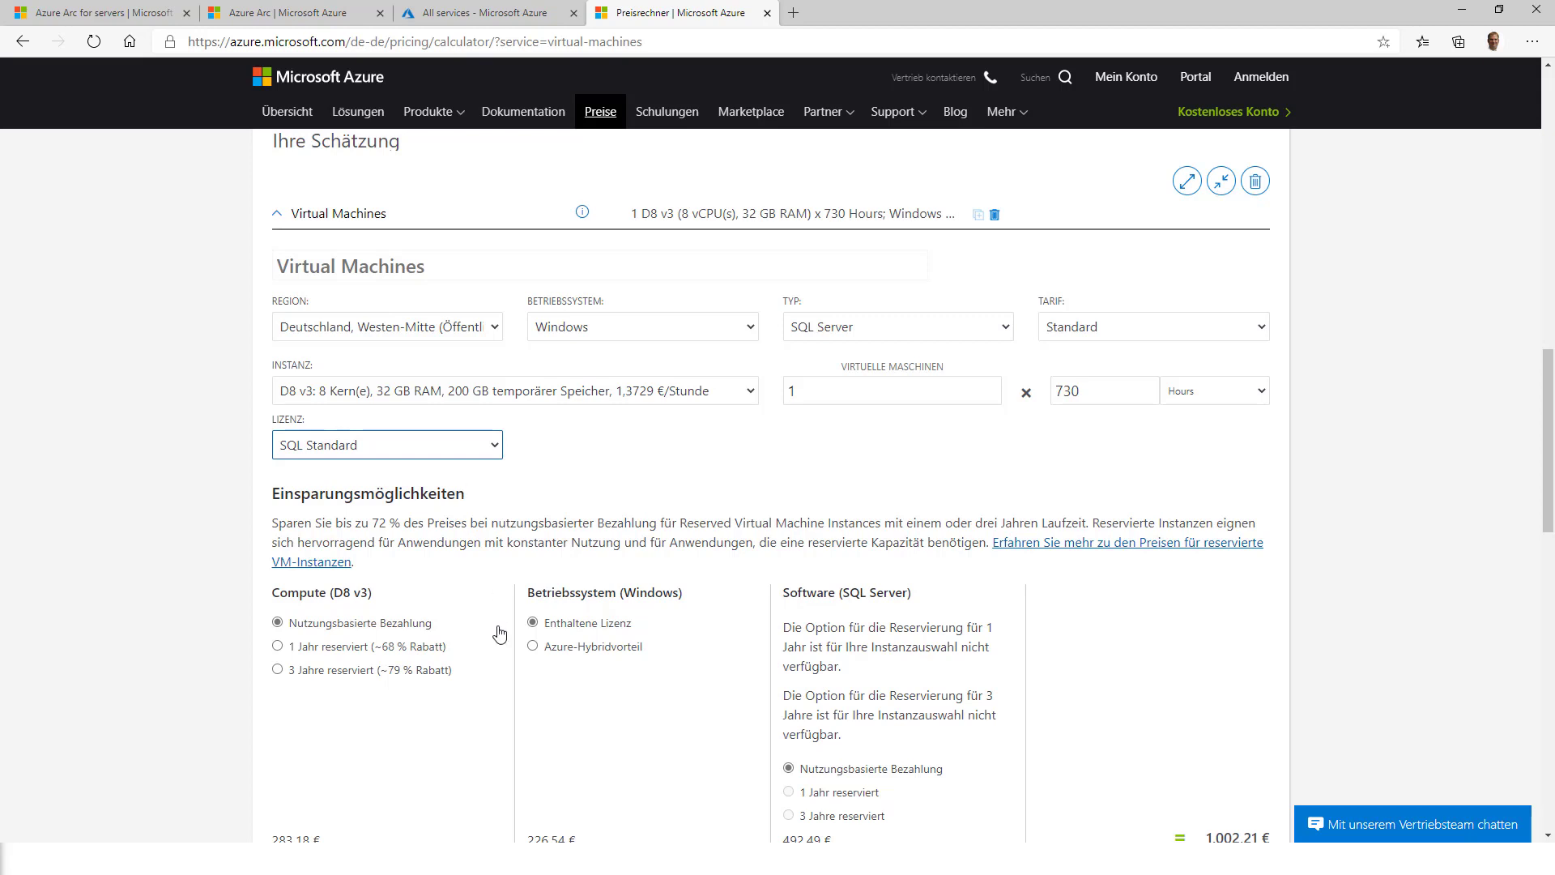
- Examine the monthly cost breakdown for compute, Windows and SQL Server, and the estimate's overall totals
{"action": "scroll", "coordinate": [615, 596], "scroll_direction": "down", "scroll_amount": 3}
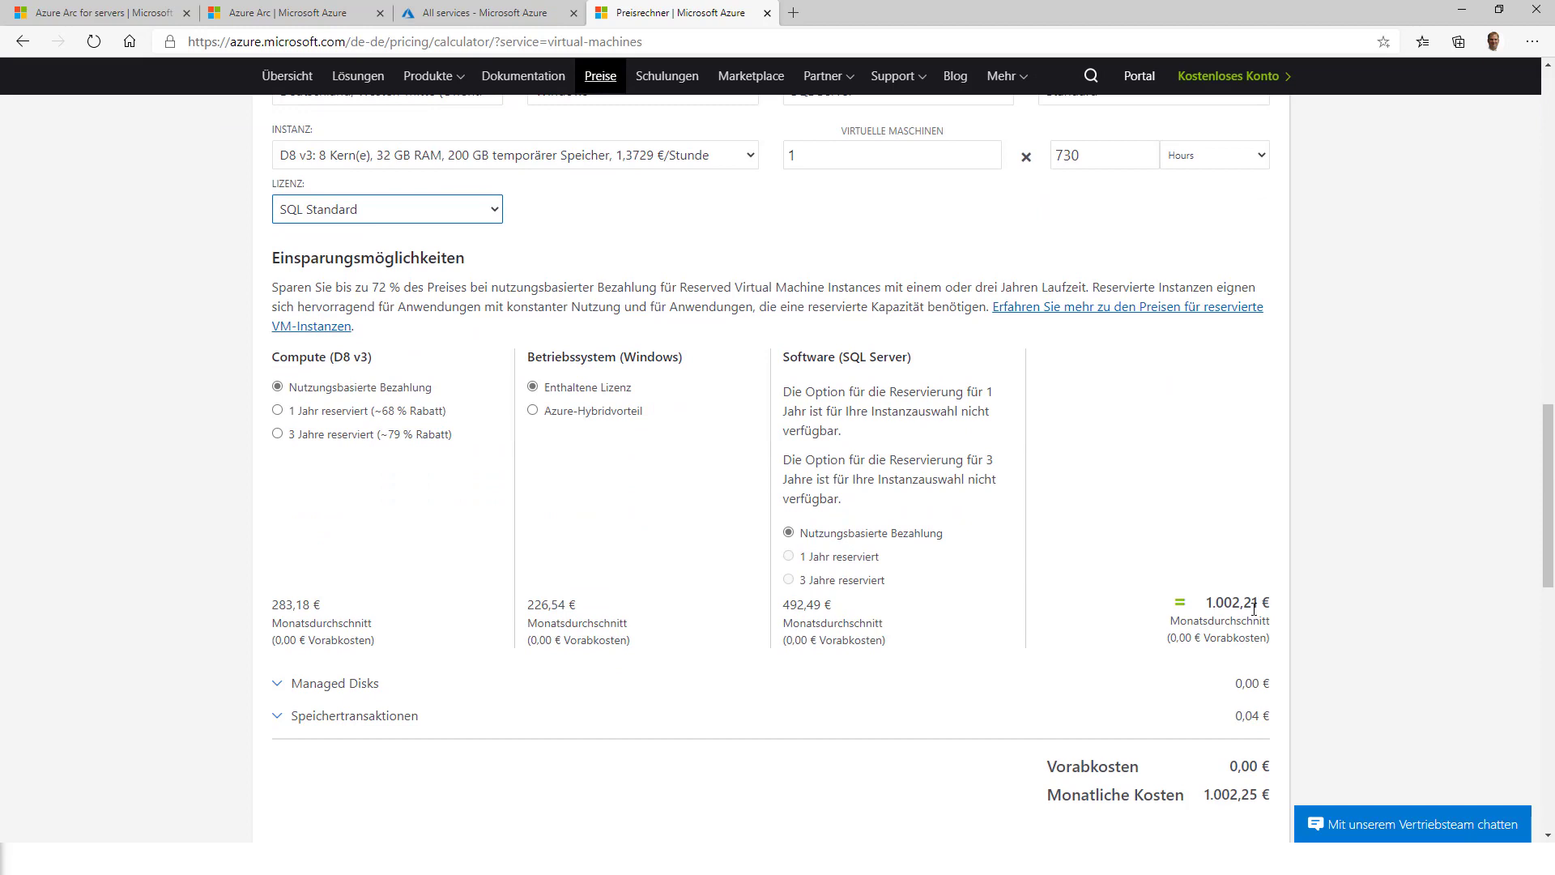
{"action": "scroll", "coordinate": [1077, 542], "scroll_direction": "up", "scroll_amount": 1}
{"action": "scroll", "coordinate": [752, 274], "scroll_direction": "down", "scroll_amount": 1}
{"action": "scroll", "coordinate": [737, 427], "scroll_direction": "up", "scroll_amount": 3}
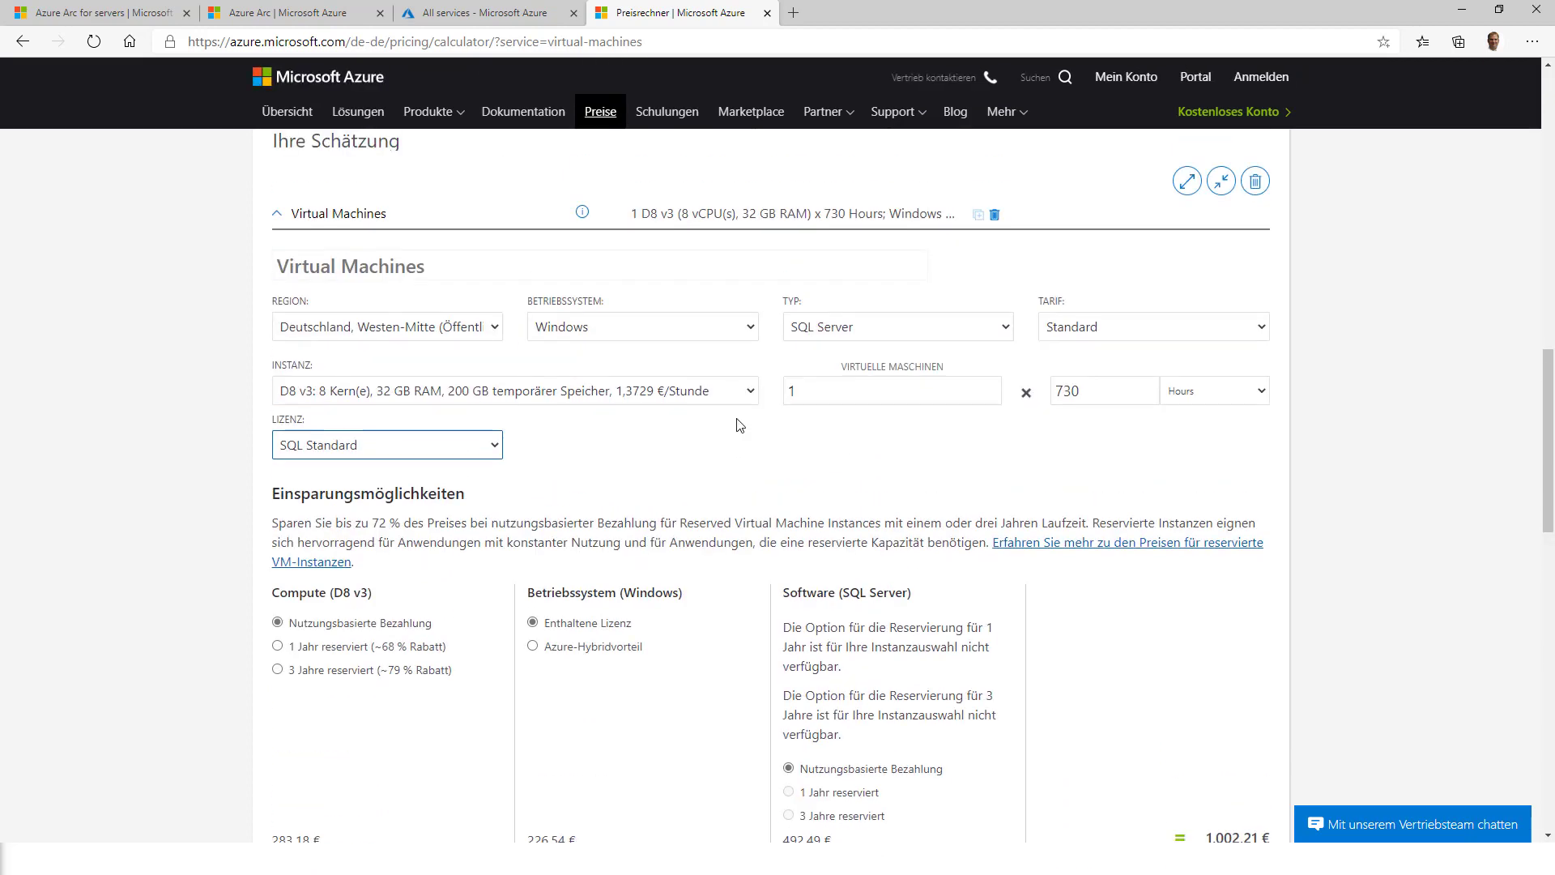
{"action": "scroll", "coordinate": [740, 425], "scroll_direction": "down", "scroll_amount": 3}
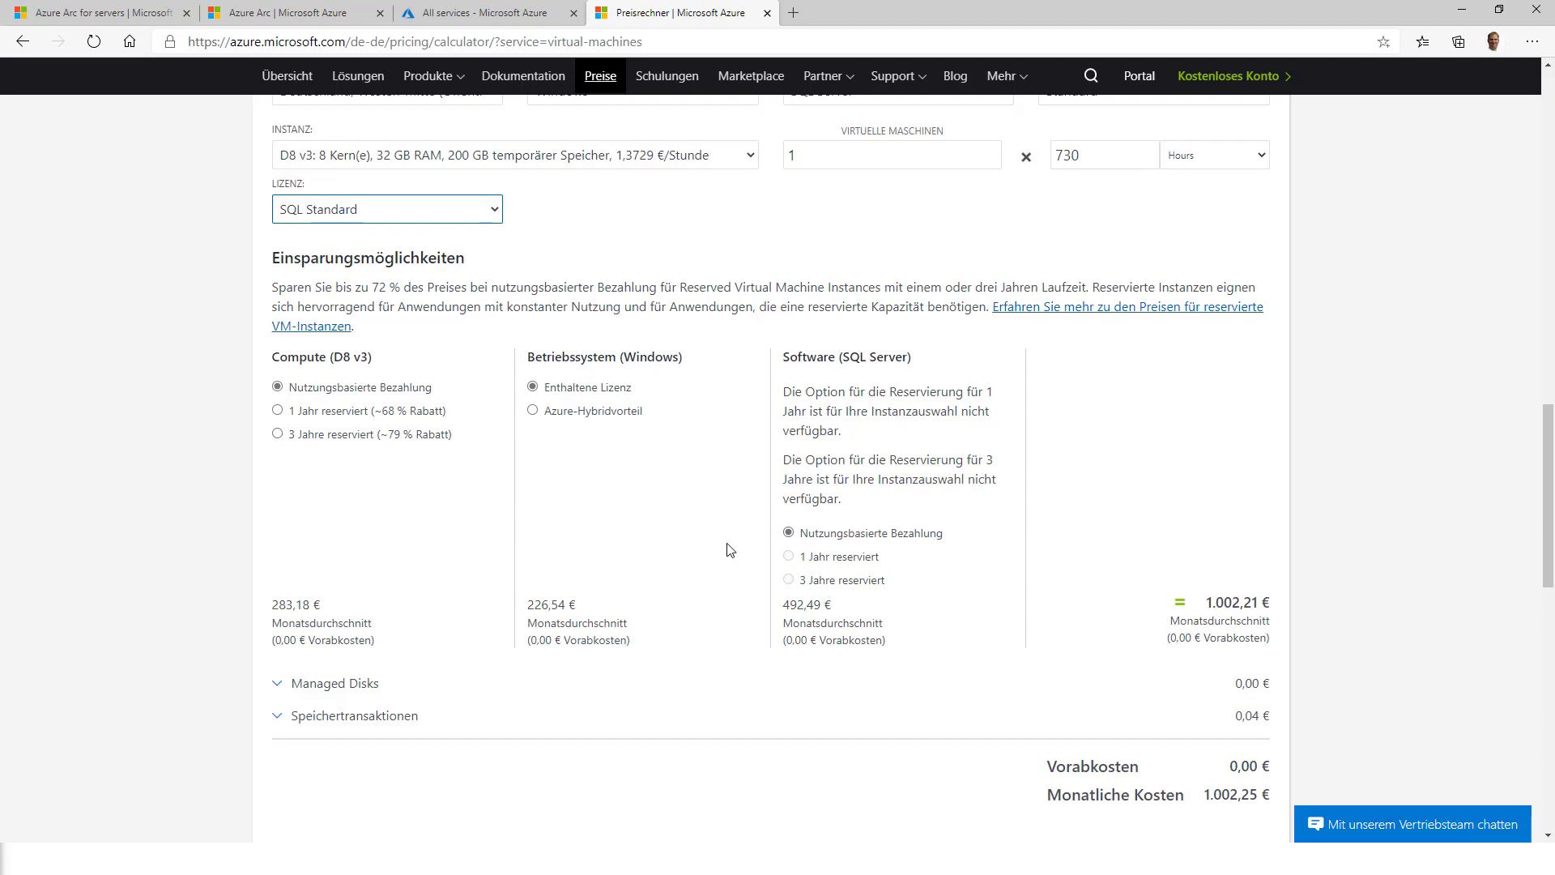
{"action": "scroll", "coordinate": [934, 476], "scroll_direction": "down", "scroll_amount": 1}
{"action": "scroll", "coordinate": [934, 475], "scroll_direction": "down", "scroll_amount": 5}
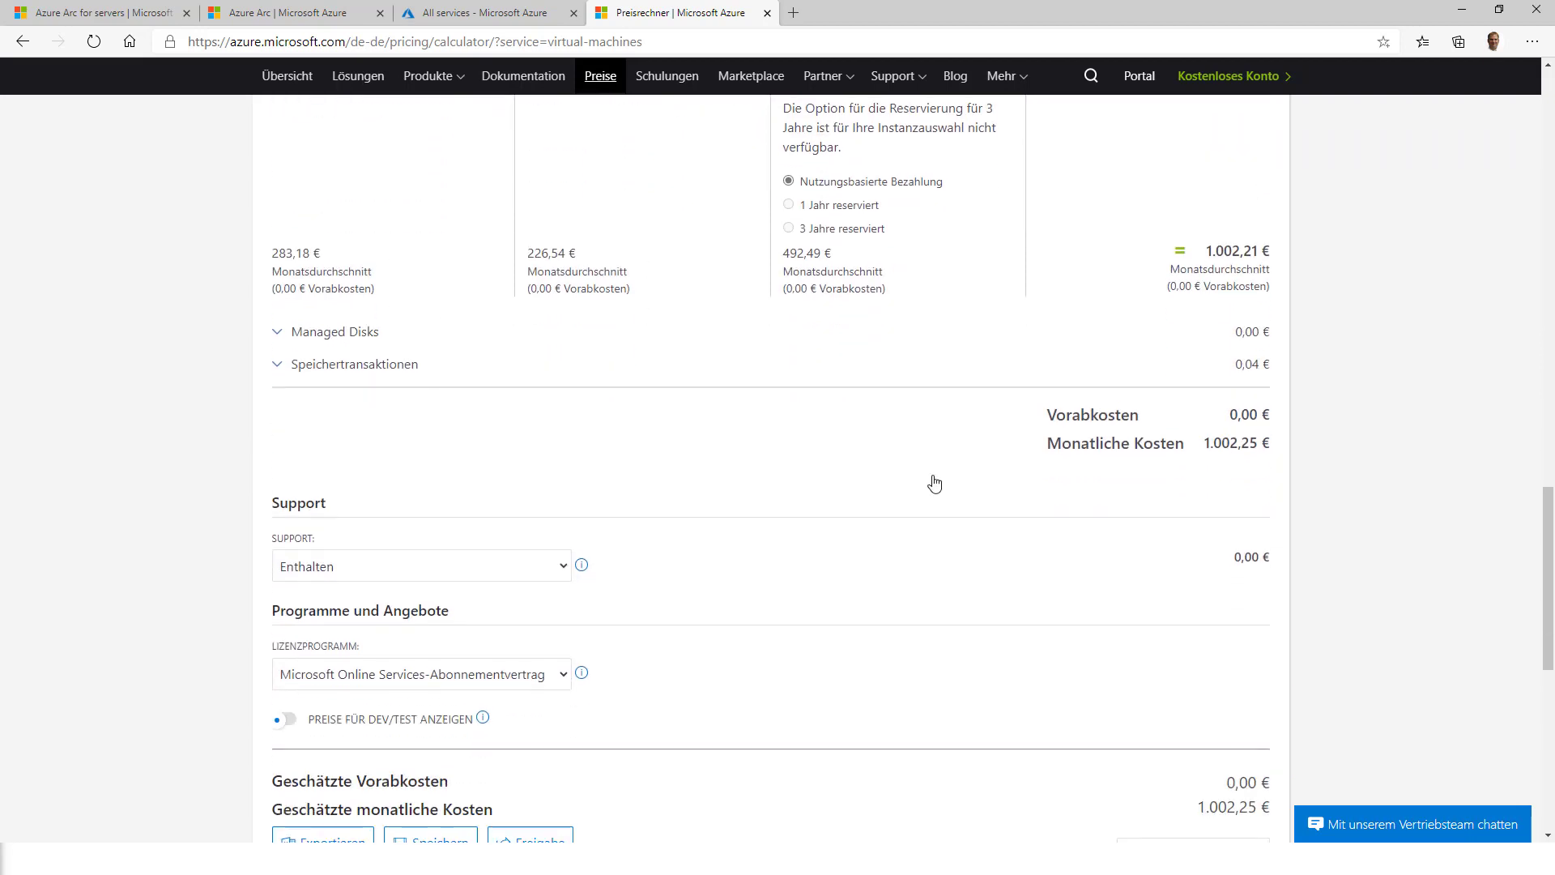
- Switch the SQL Server licence to SQL Enterprise and review the monthly costs for compute, Windows and SQL Server
{"action": "scroll", "coordinate": [934, 482], "scroll_direction": "up", "scroll_amount": 7}
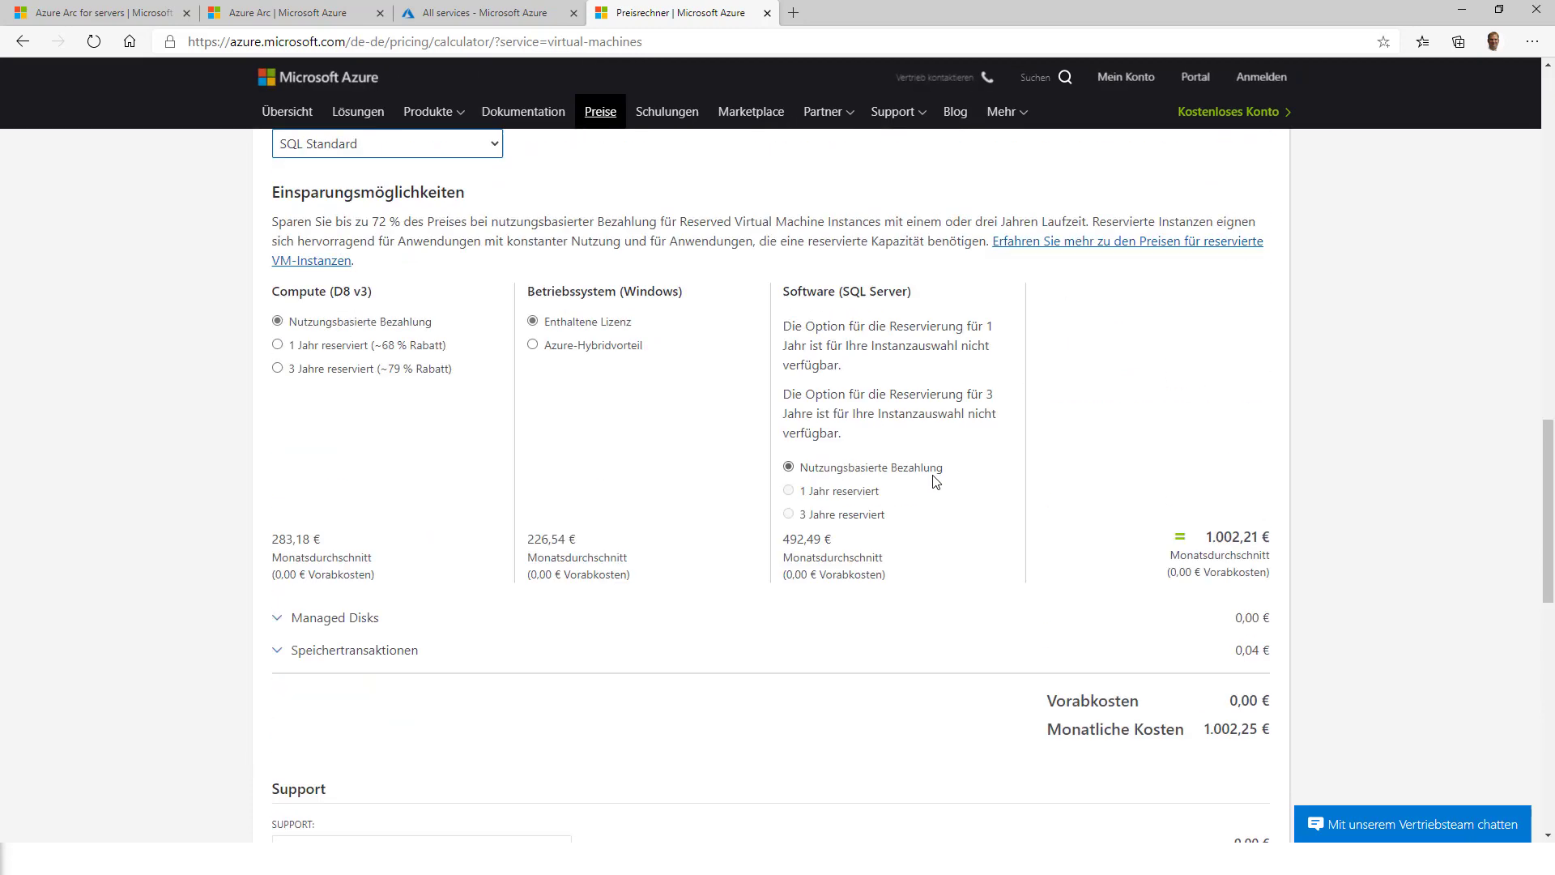
{"action": "left_click", "coordinate": [486, 337]}
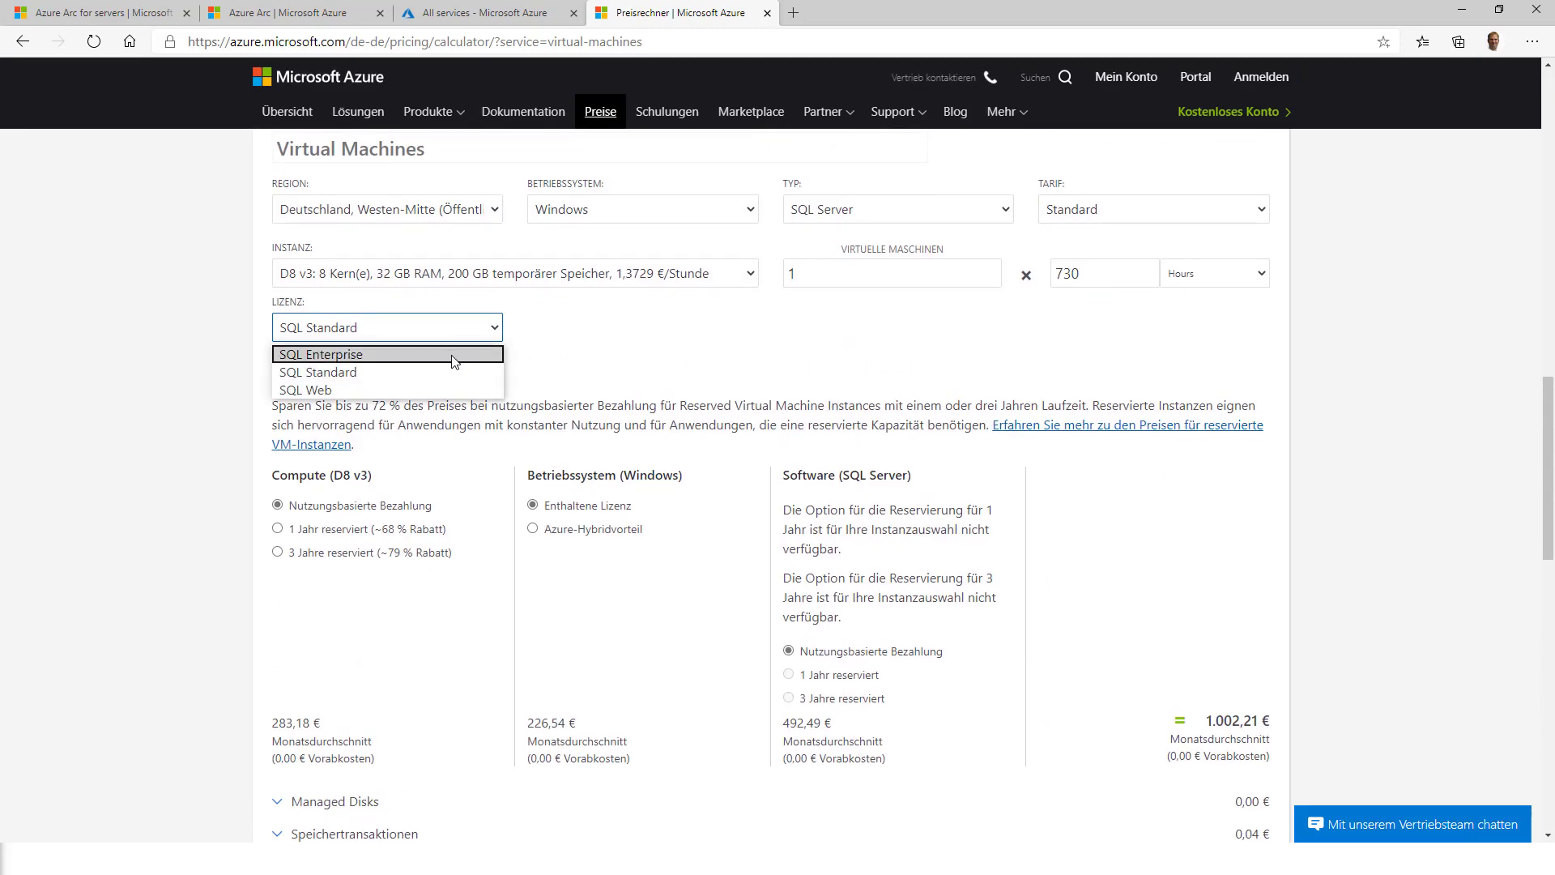
{"action": "left_click", "coordinate": [451, 355]}
{"action": "scroll", "coordinate": [459, 421], "scroll_direction": "down", "scroll_amount": 4}
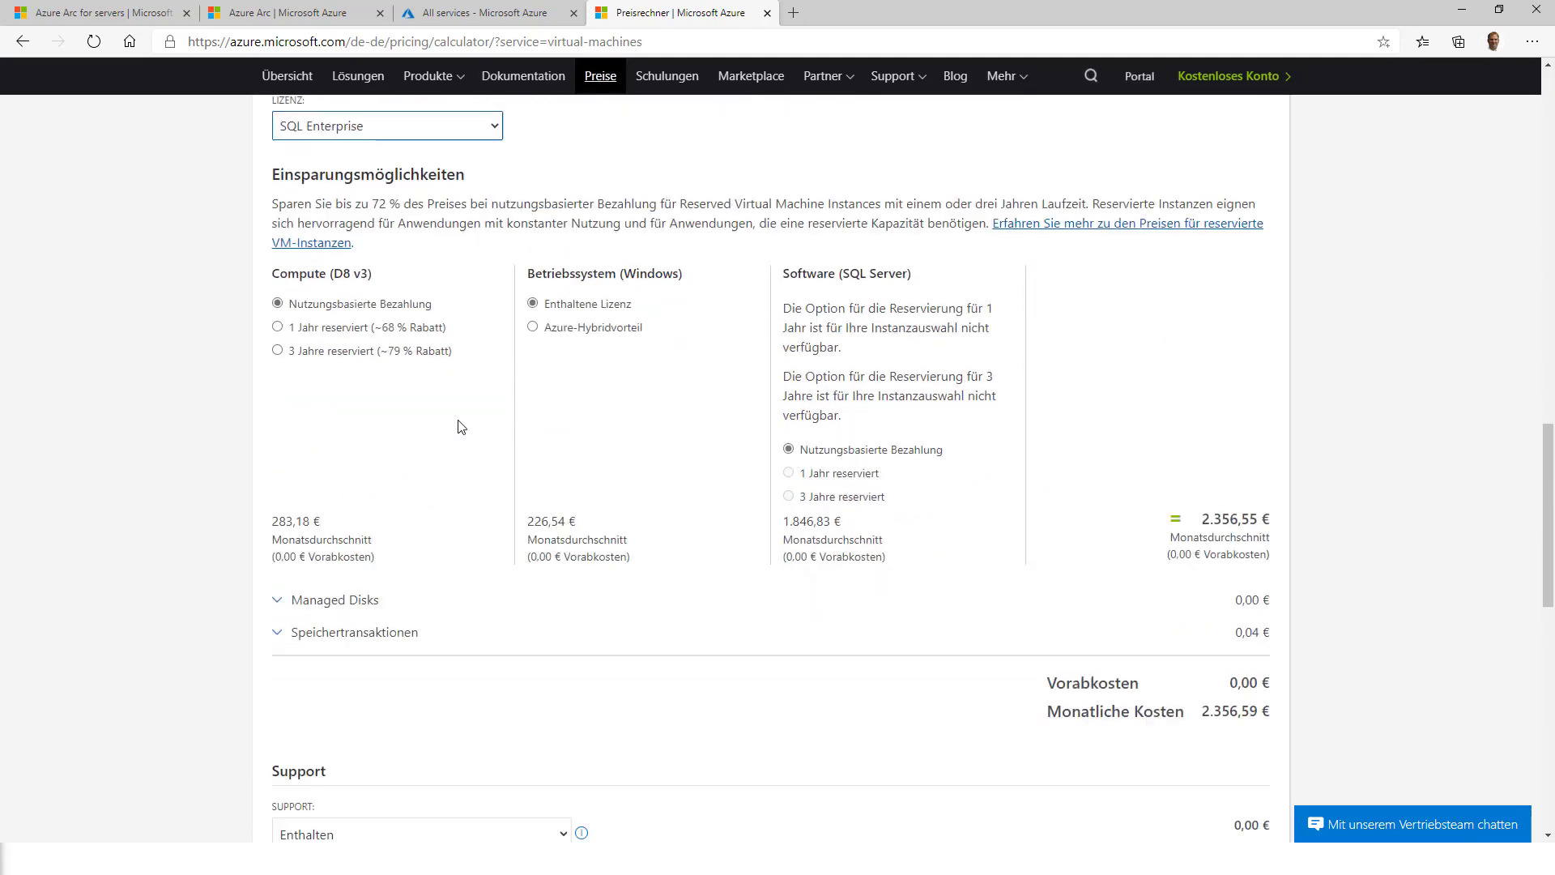
{"action": "scroll", "coordinate": [455, 424], "scroll_direction": "up", "scroll_amount": 3}
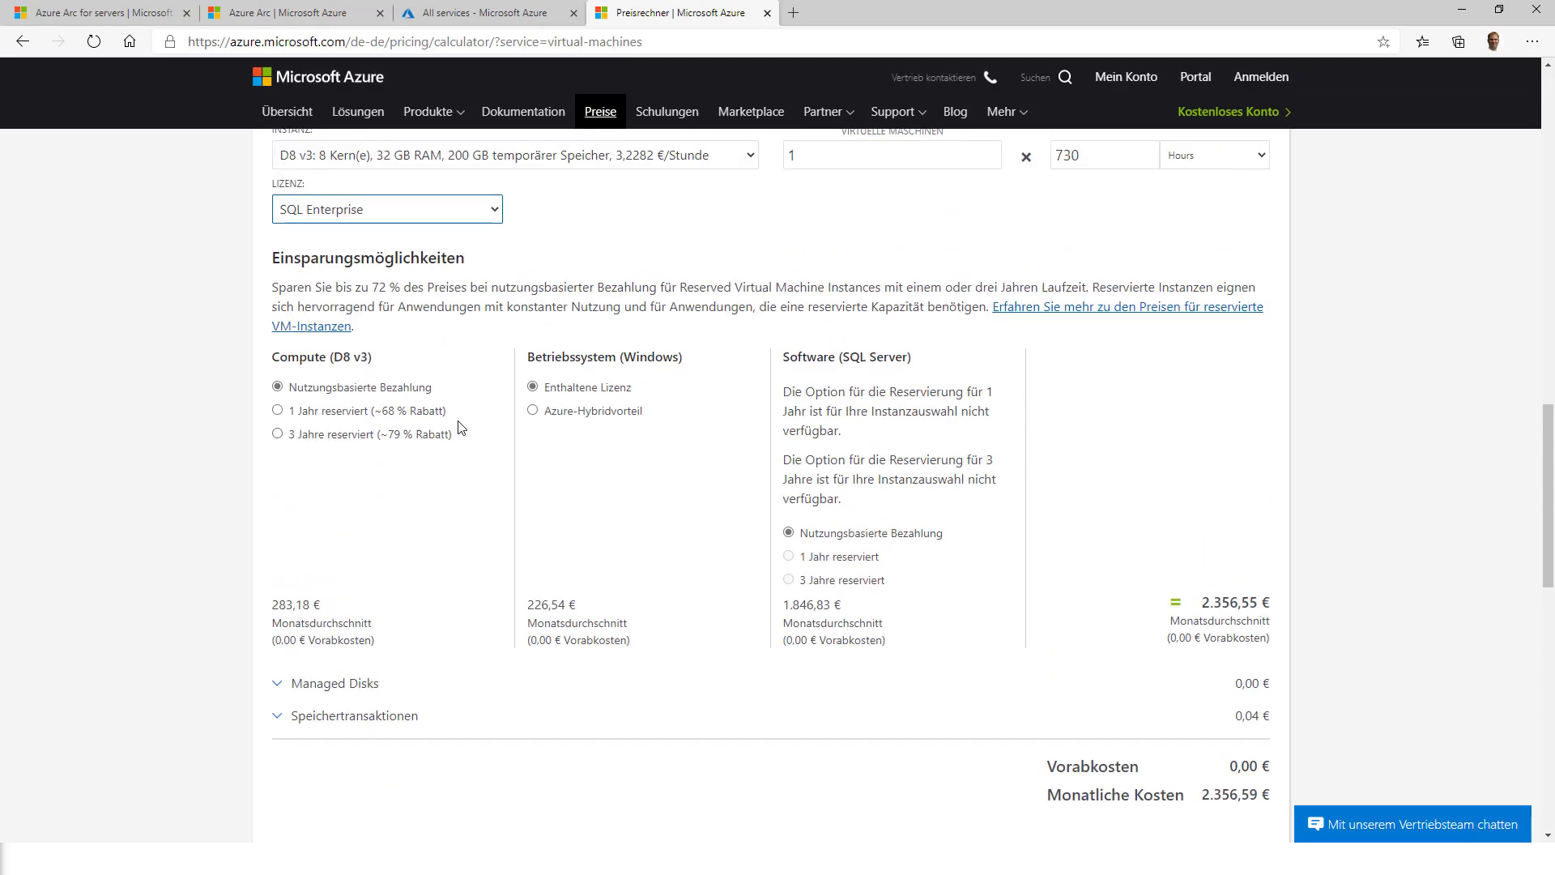
{"action": "scroll", "coordinate": [462, 427], "scroll_direction": "up", "scroll_amount": 3}
{"action": "scroll", "coordinate": [458, 424], "scroll_direction": "down", "scroll_amount": 1}
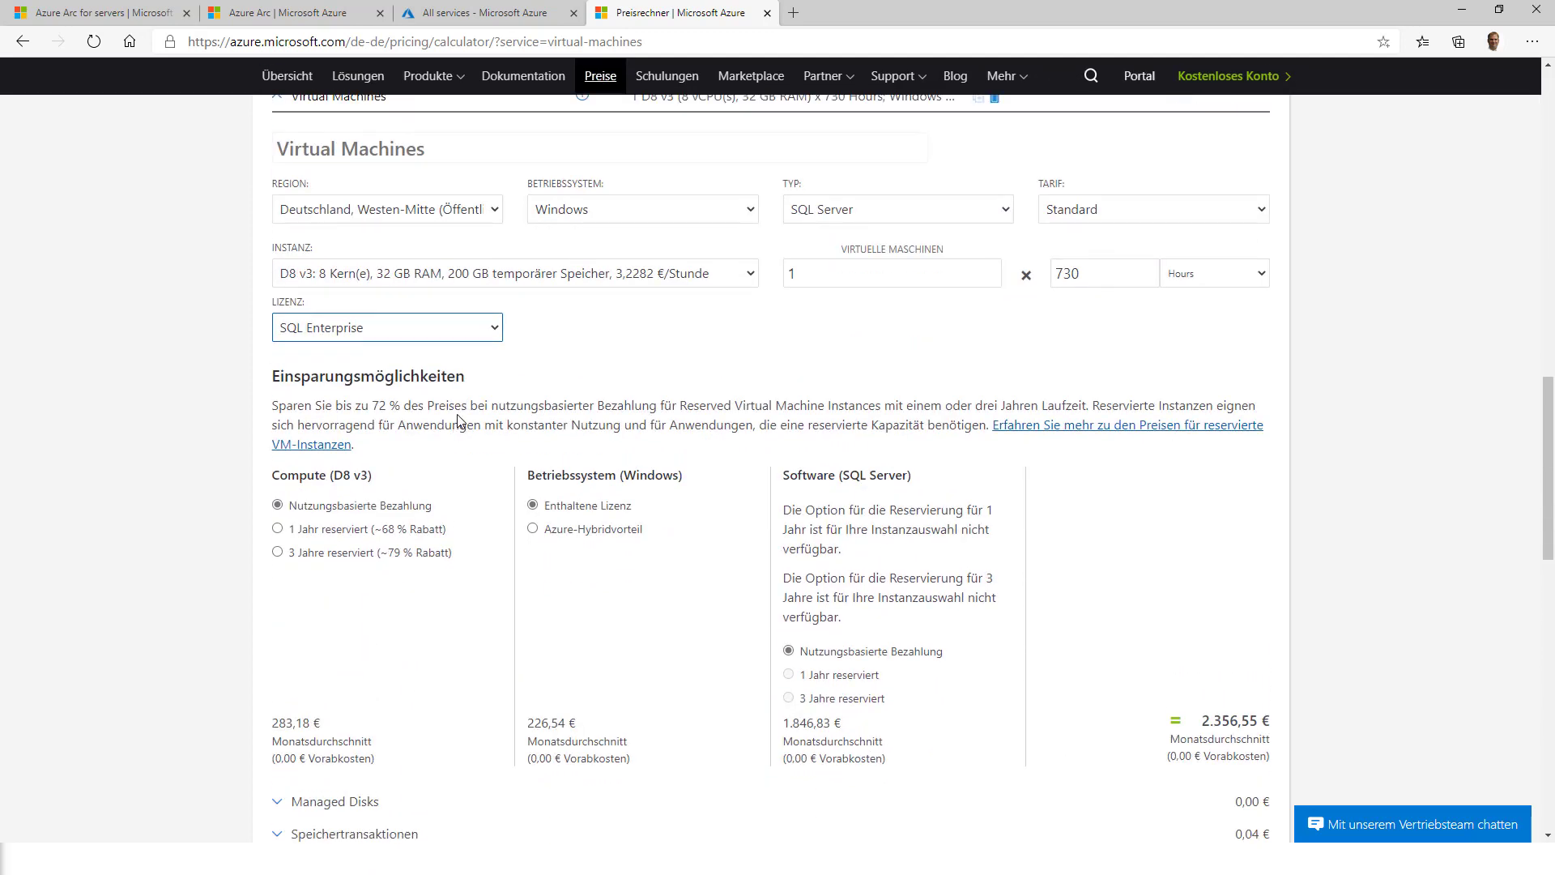
{"action": "scroll", "coordinate": [458, 422], "scroll_direction": "down", "scroll_amount": 1}
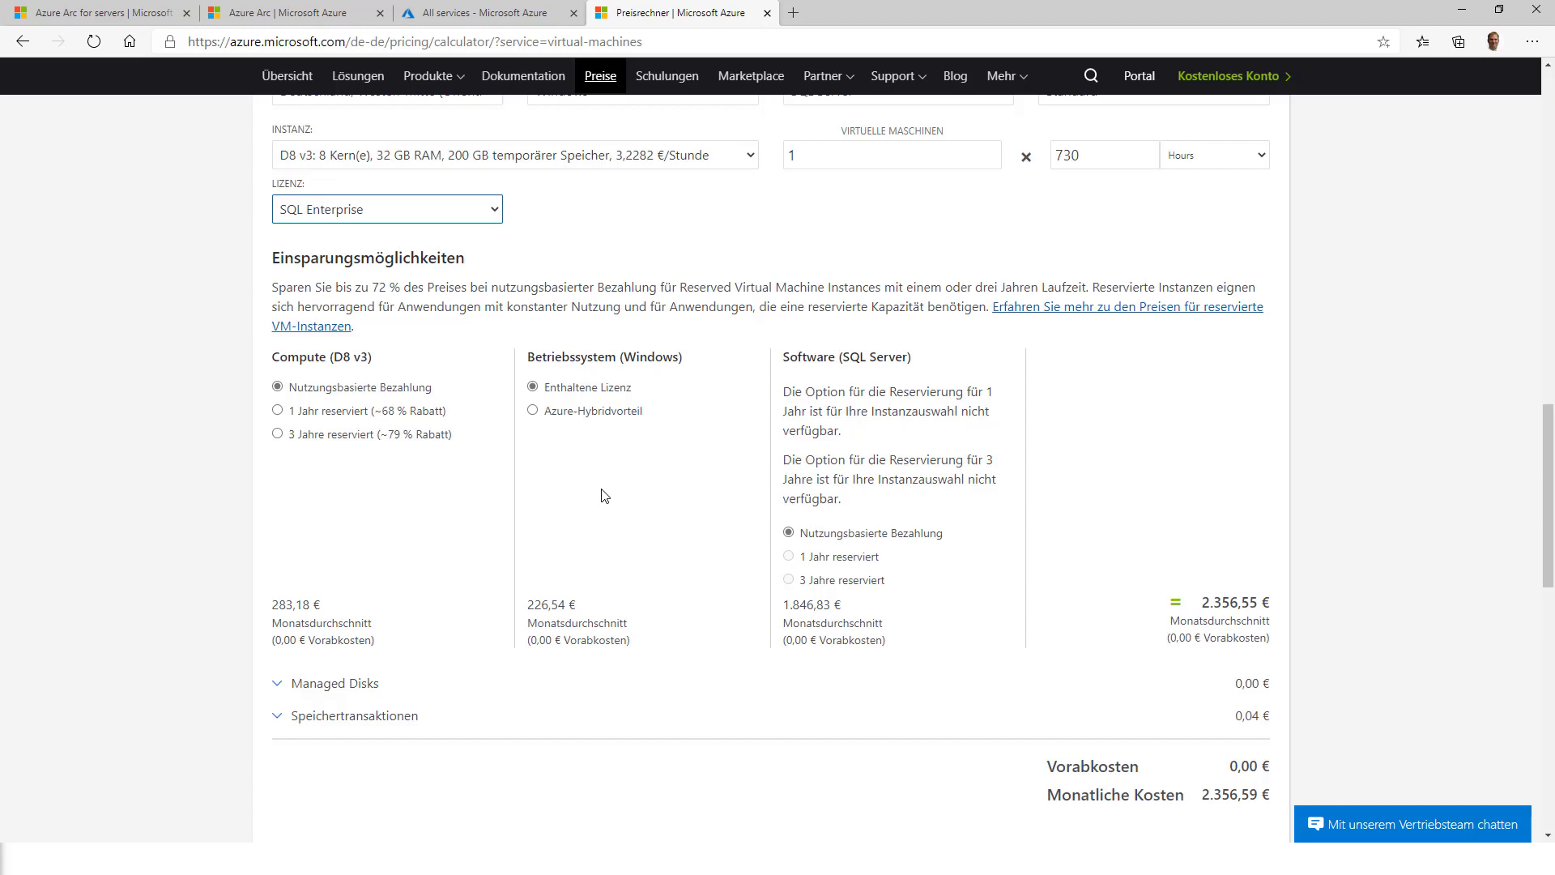
- Change the virtual machine's instance to M128 with 128 cores, 2048 GB RAM and 14336 GB temporary storage
{"action": "scroll", "coordinate": [603, 496], "scroll_direction": "up", "scroll_amount": 2}
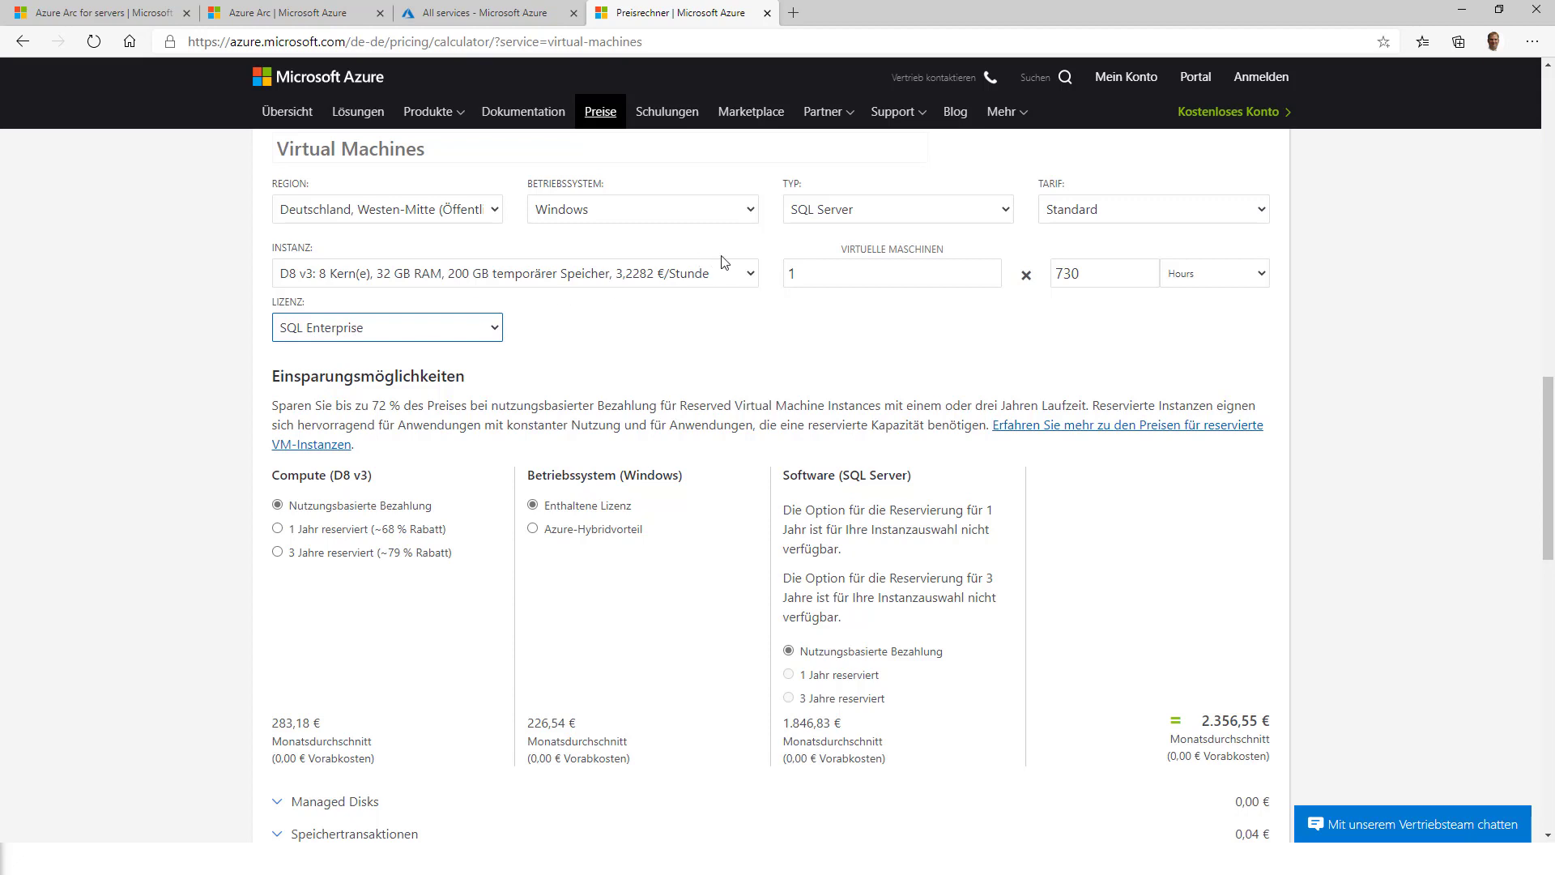
{"action": "left_click", "coordinate": [758, 280]}
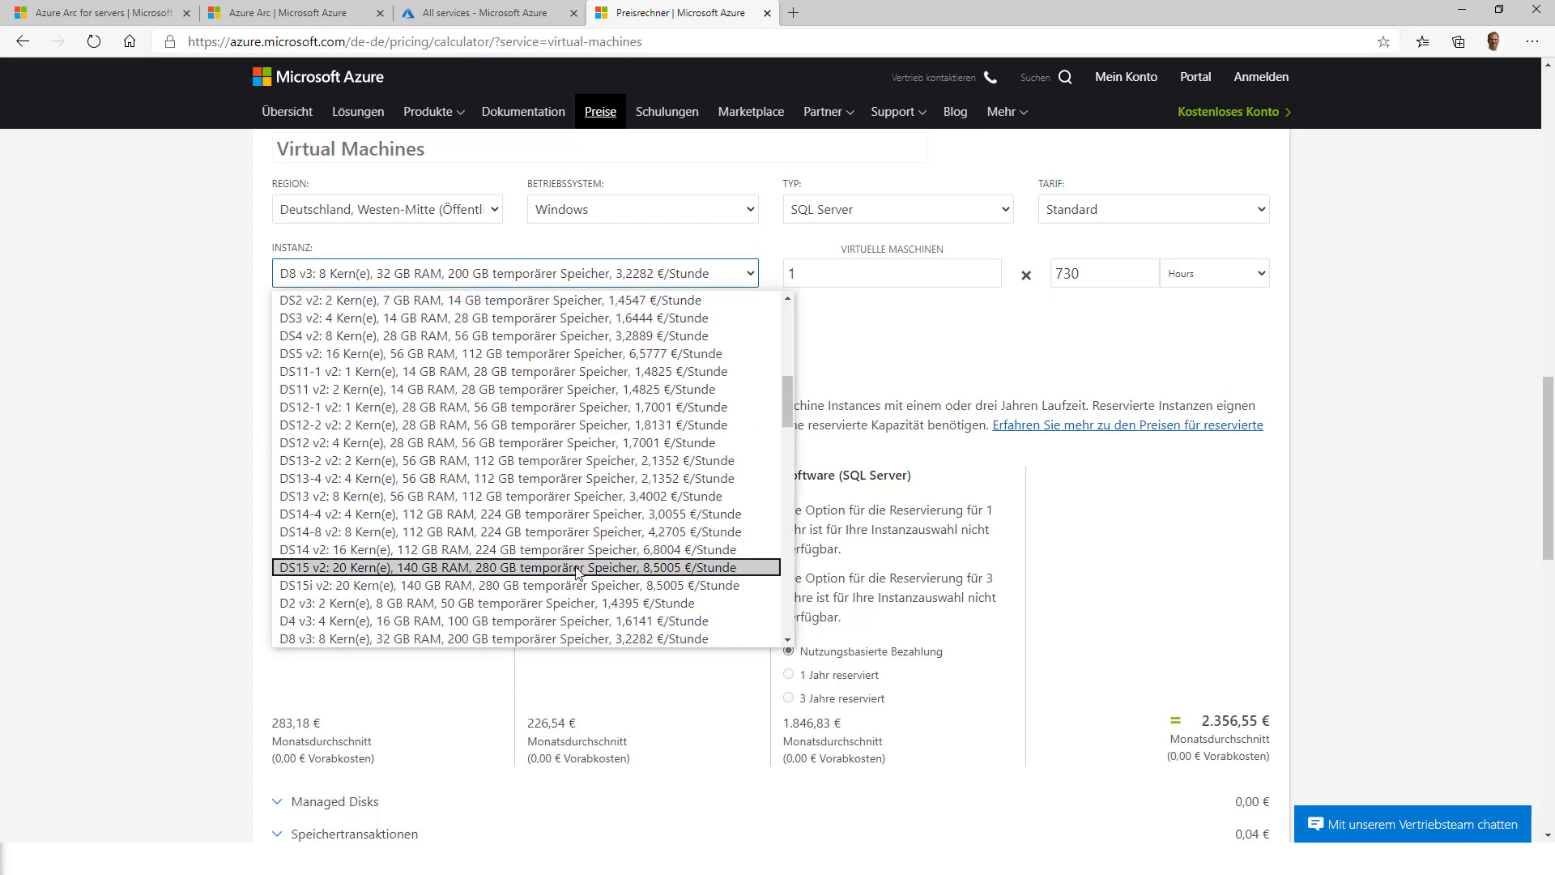
{"action": "scroll", "coordinate": [576, 569], "scroll_direction": "down", "scroll_amount": 2}
{"action": "scroll", "coordinate": [578, 571], "scroll_direction": "down", "scroll_amount": 1}
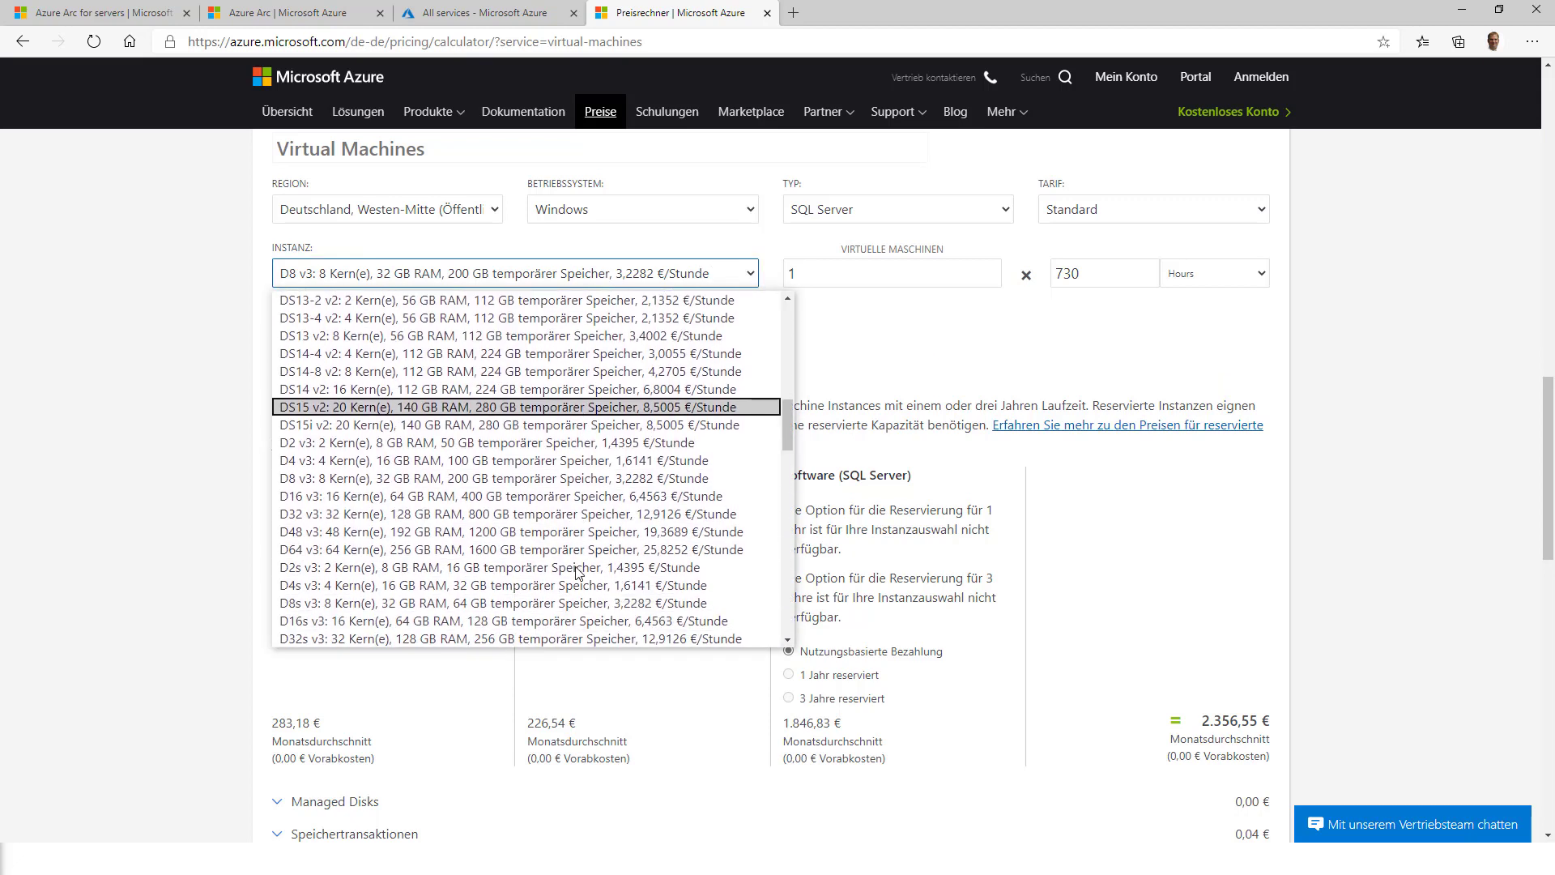
{"action": "scroll", "coordinate": [579, 571], "scroll_direction": "down", "scroll_amount": 2}
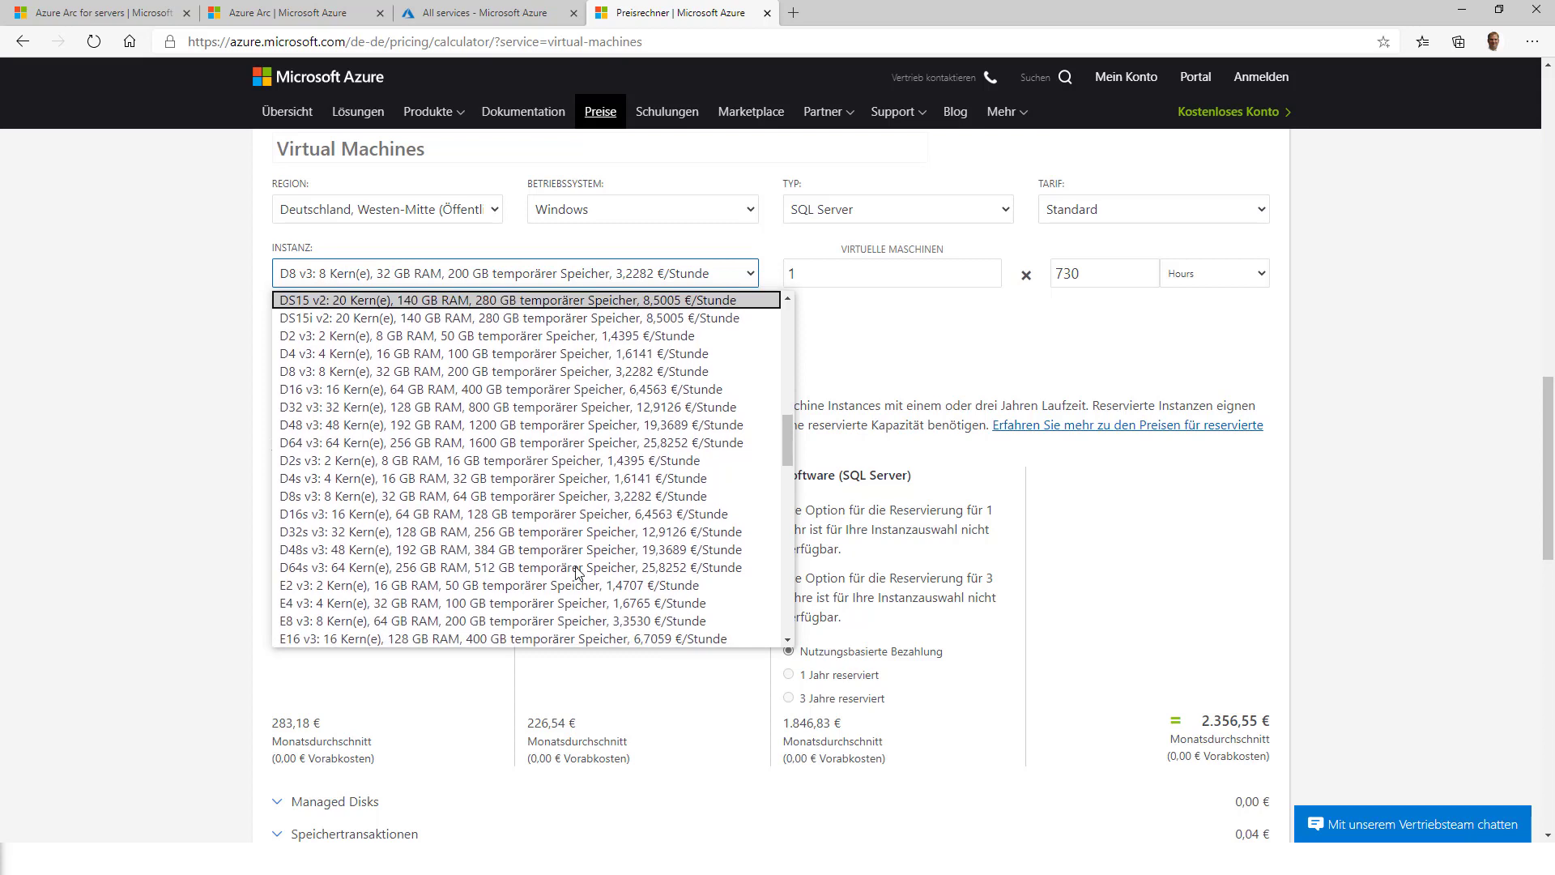
{"action": "scroll", "coordinate": [577, 568], "scroll_direction": "down", "scroll_amount": 4}
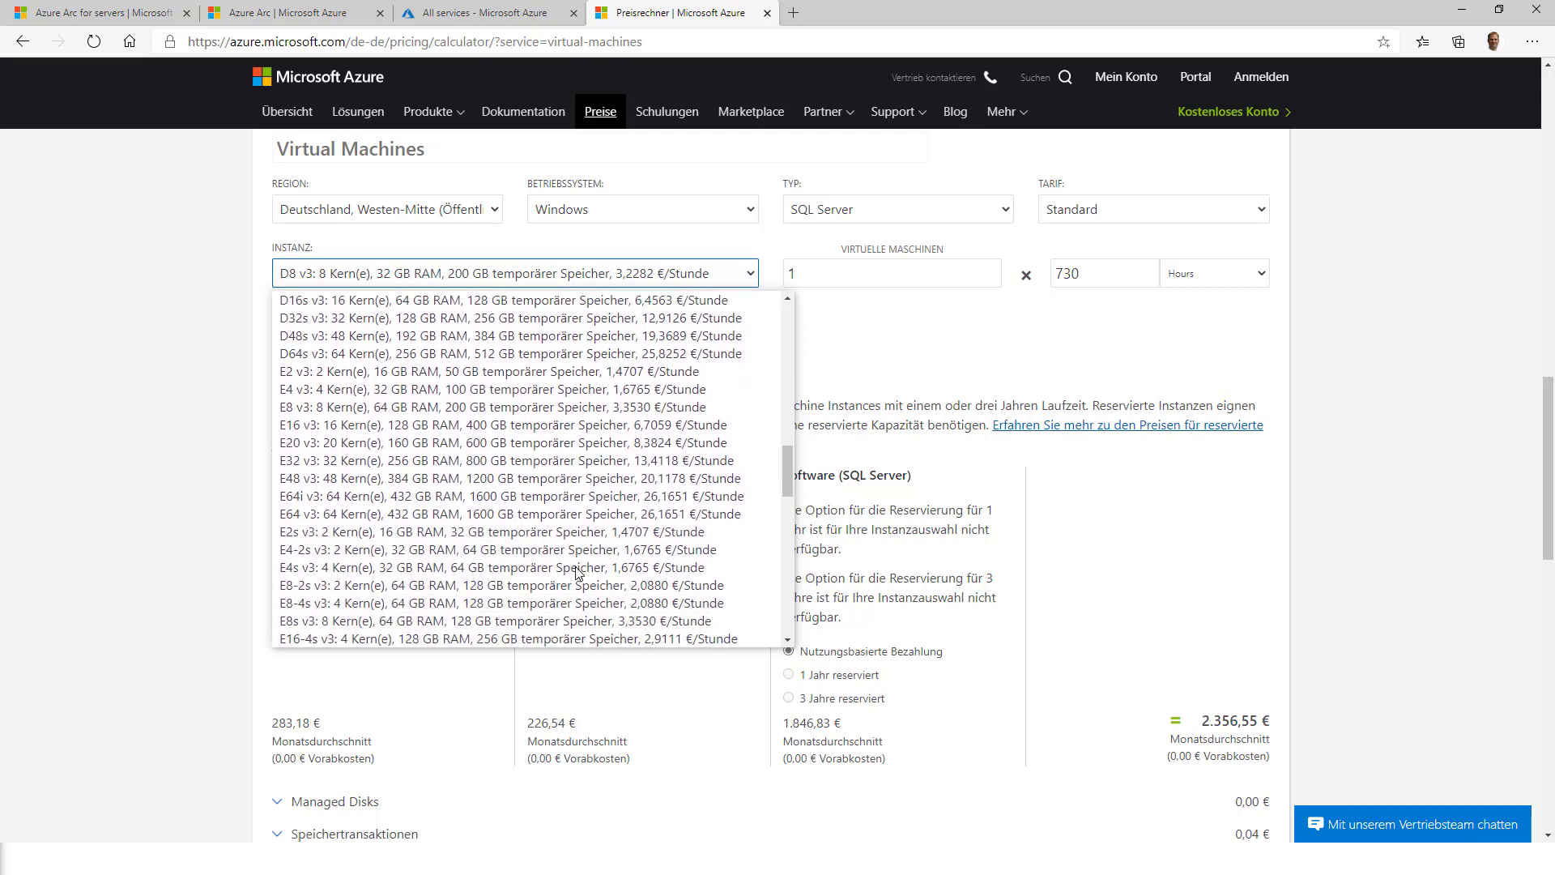
{"action": "scroll", "coordinate": [578, 571], "scroll_direction": "down", "scroll_amount": 6}
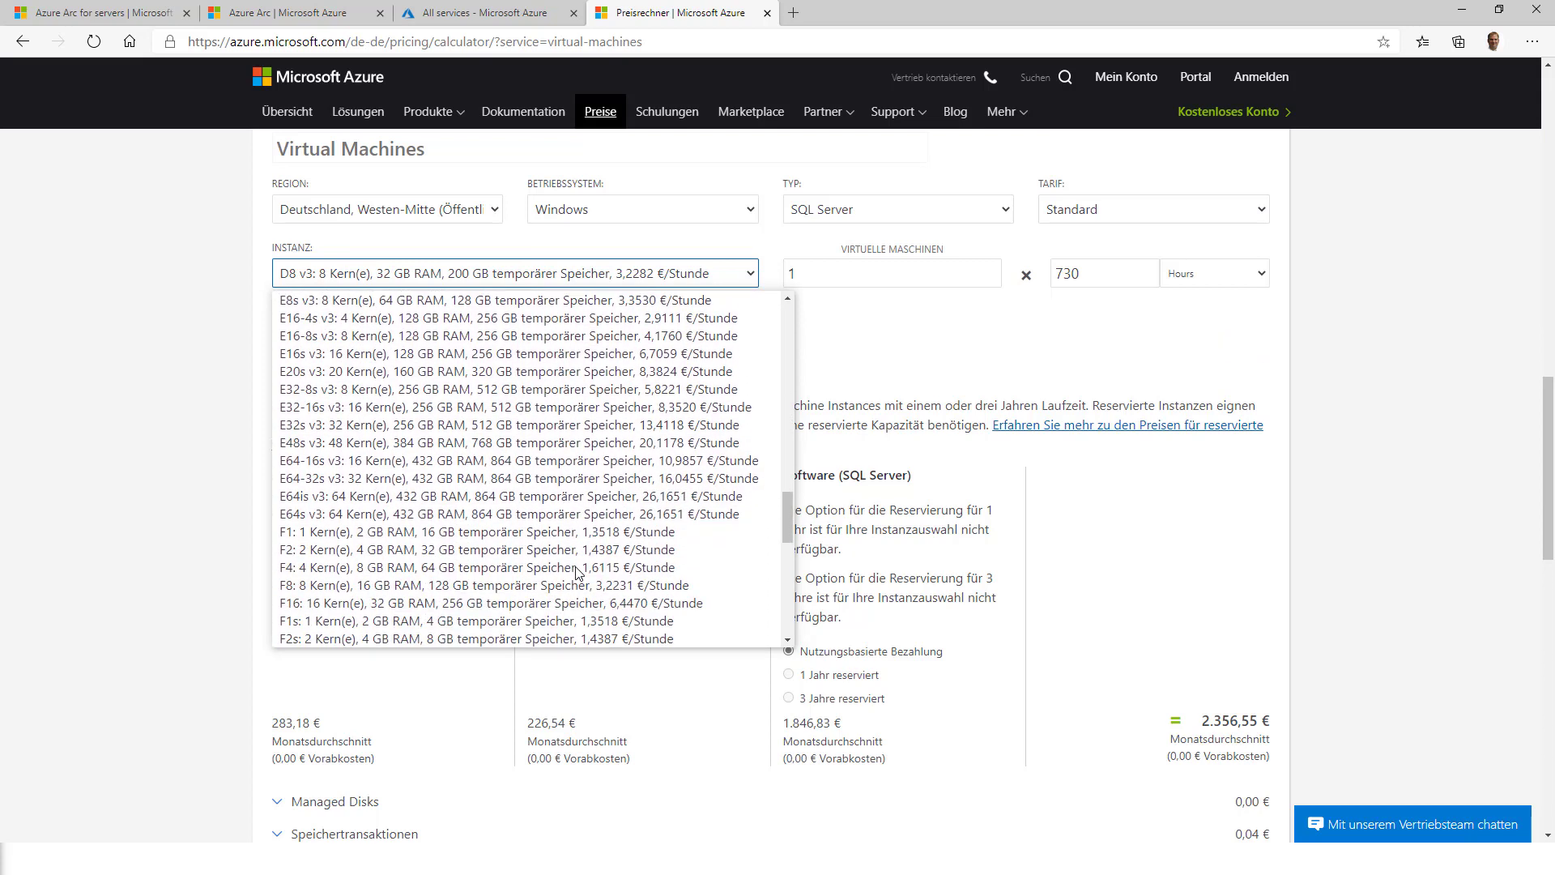
{"action": "scroll", "coordinate": [578, 571], "scroll_direction": "down", "scroll_amount": 6}
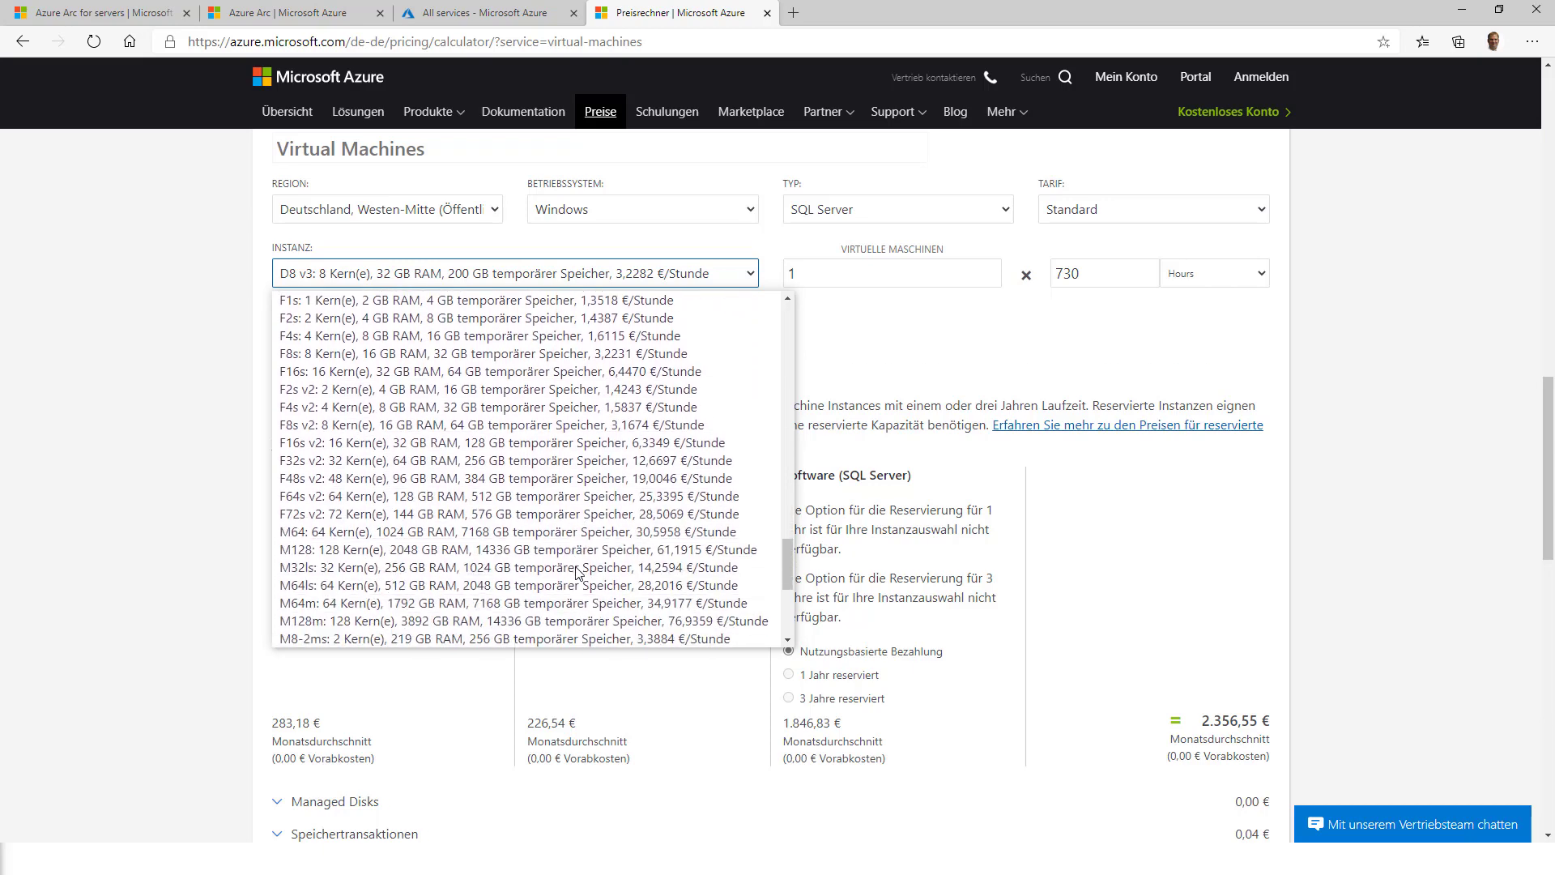
{"action": "scroll", "coordinate": [579, 571], "scroll_direction": "down", "scroll_amount": 1}
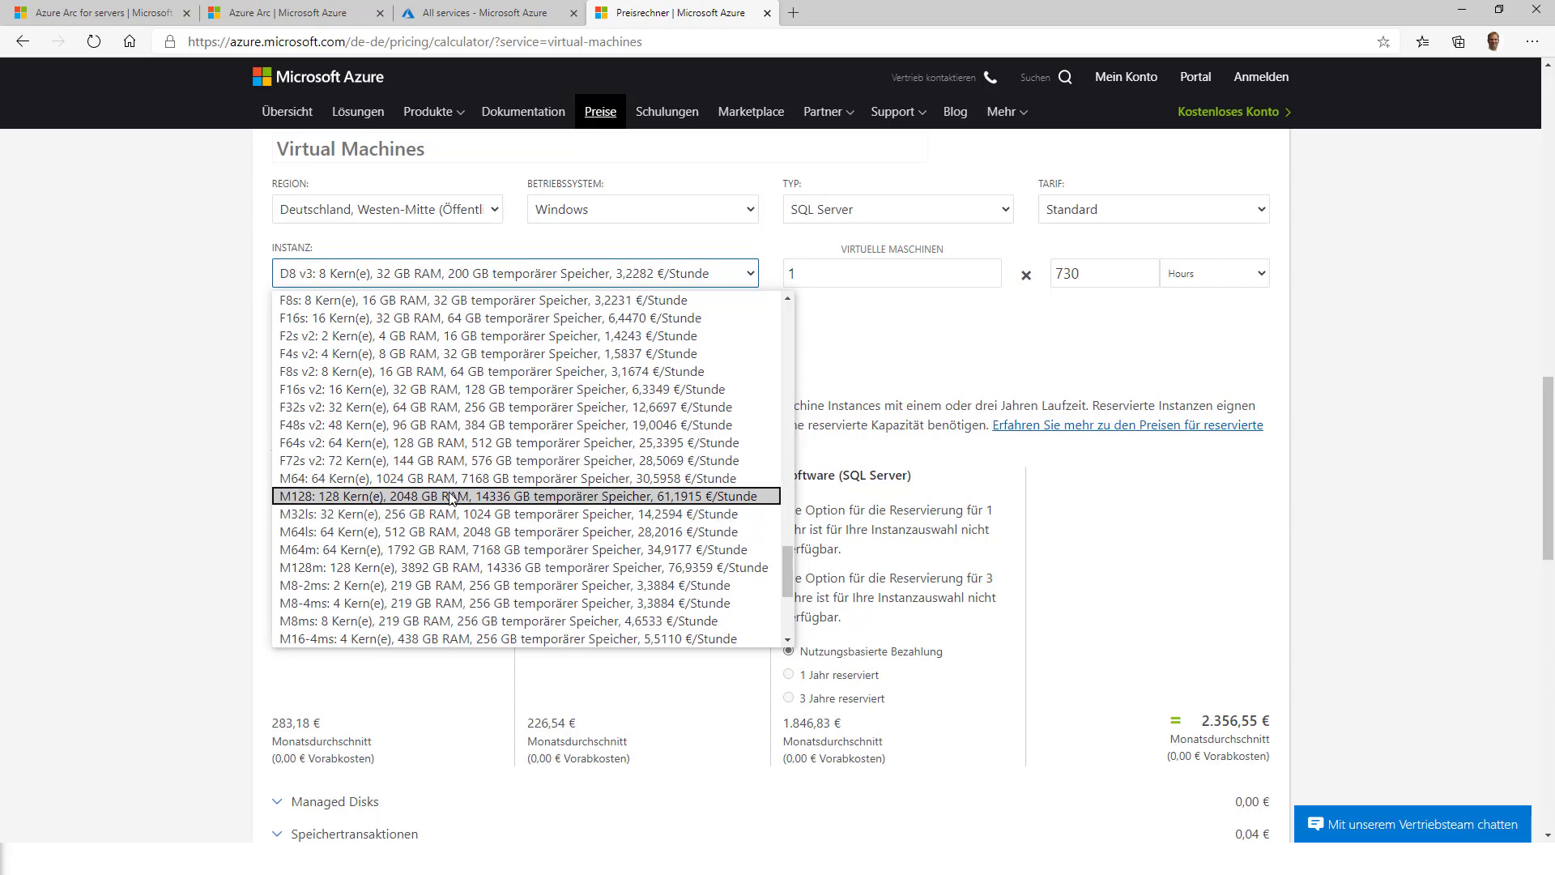
{"action": "left_click", "coordinate": [451, 497]}
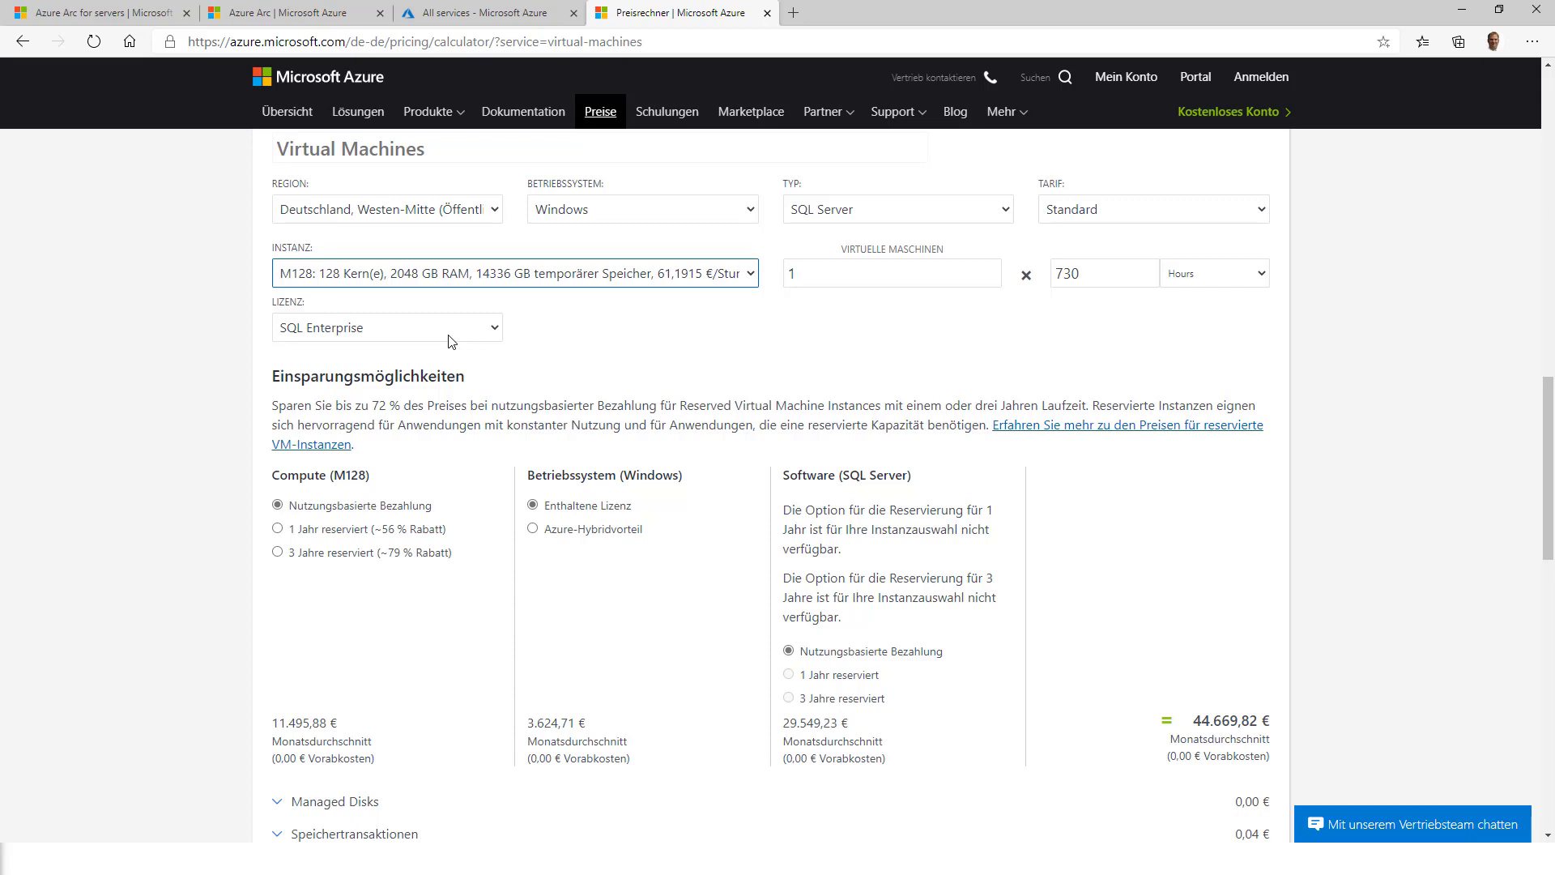
- Set the M128 machine's running time to 8 hours to check the cost, and restore it to 730 hours
{"action": "double_click", "coordinate": [812, 281]}
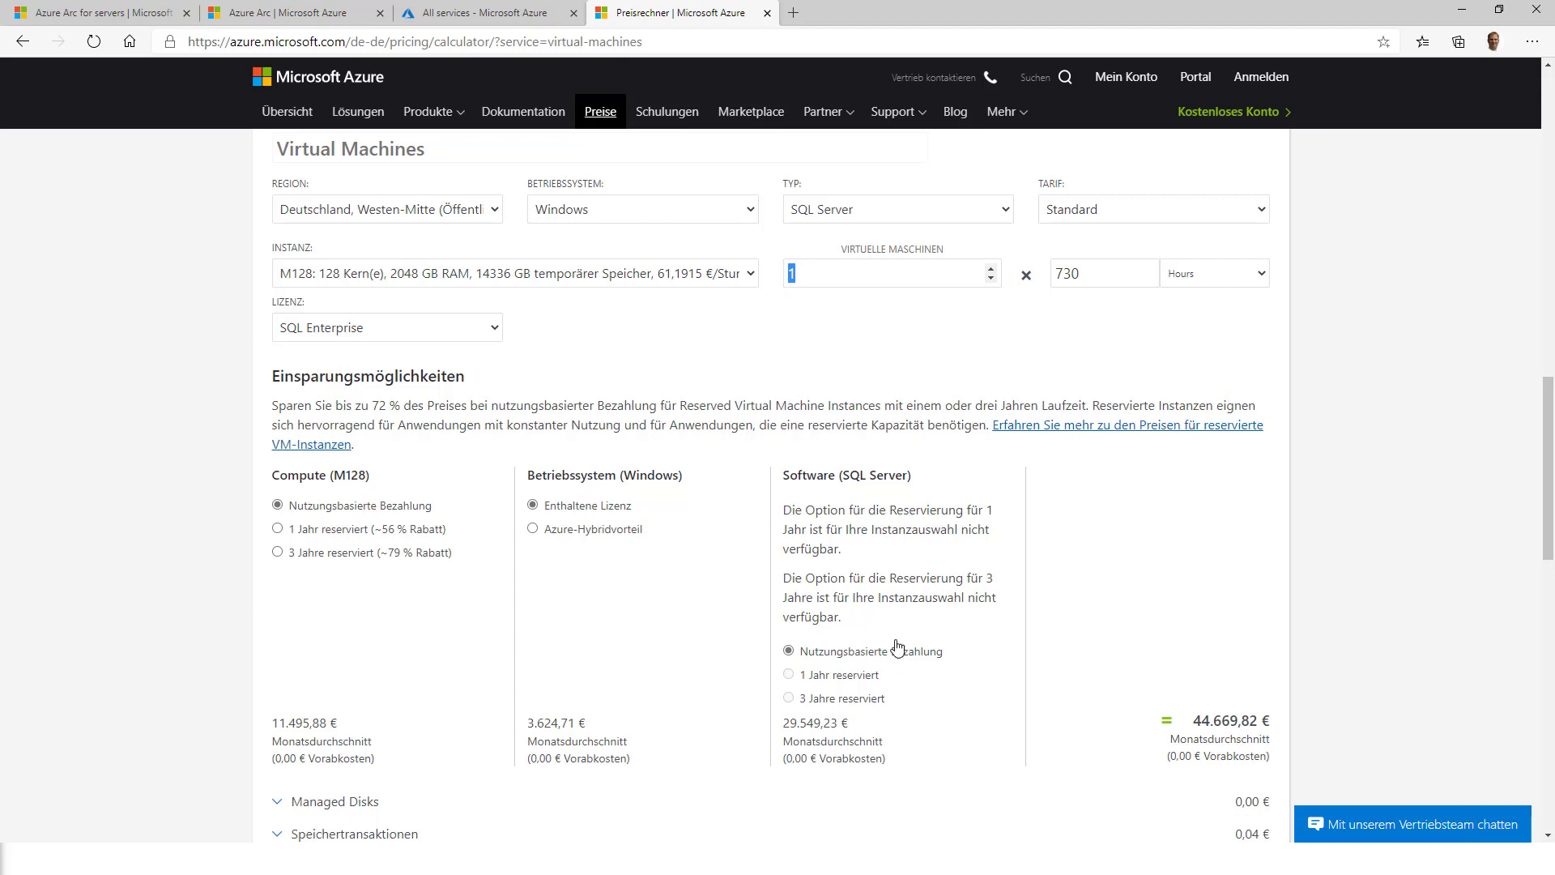
{"action": "left_click_drag", "start_coordinate": [1094, 277], "coordinate": [1039, 281]}
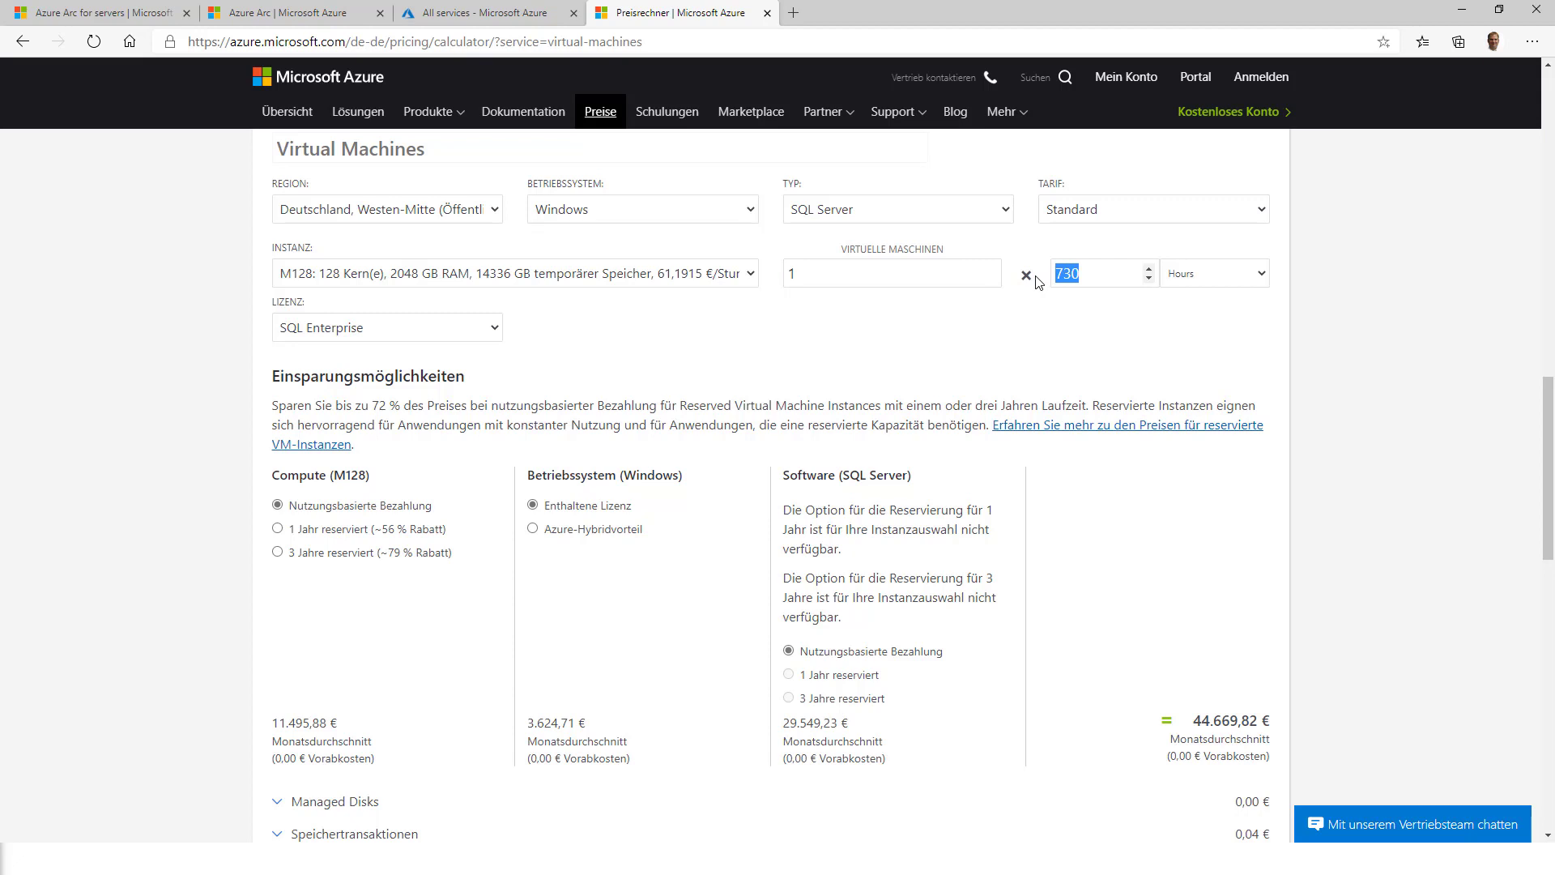
{"action": "type", "text": "8"}
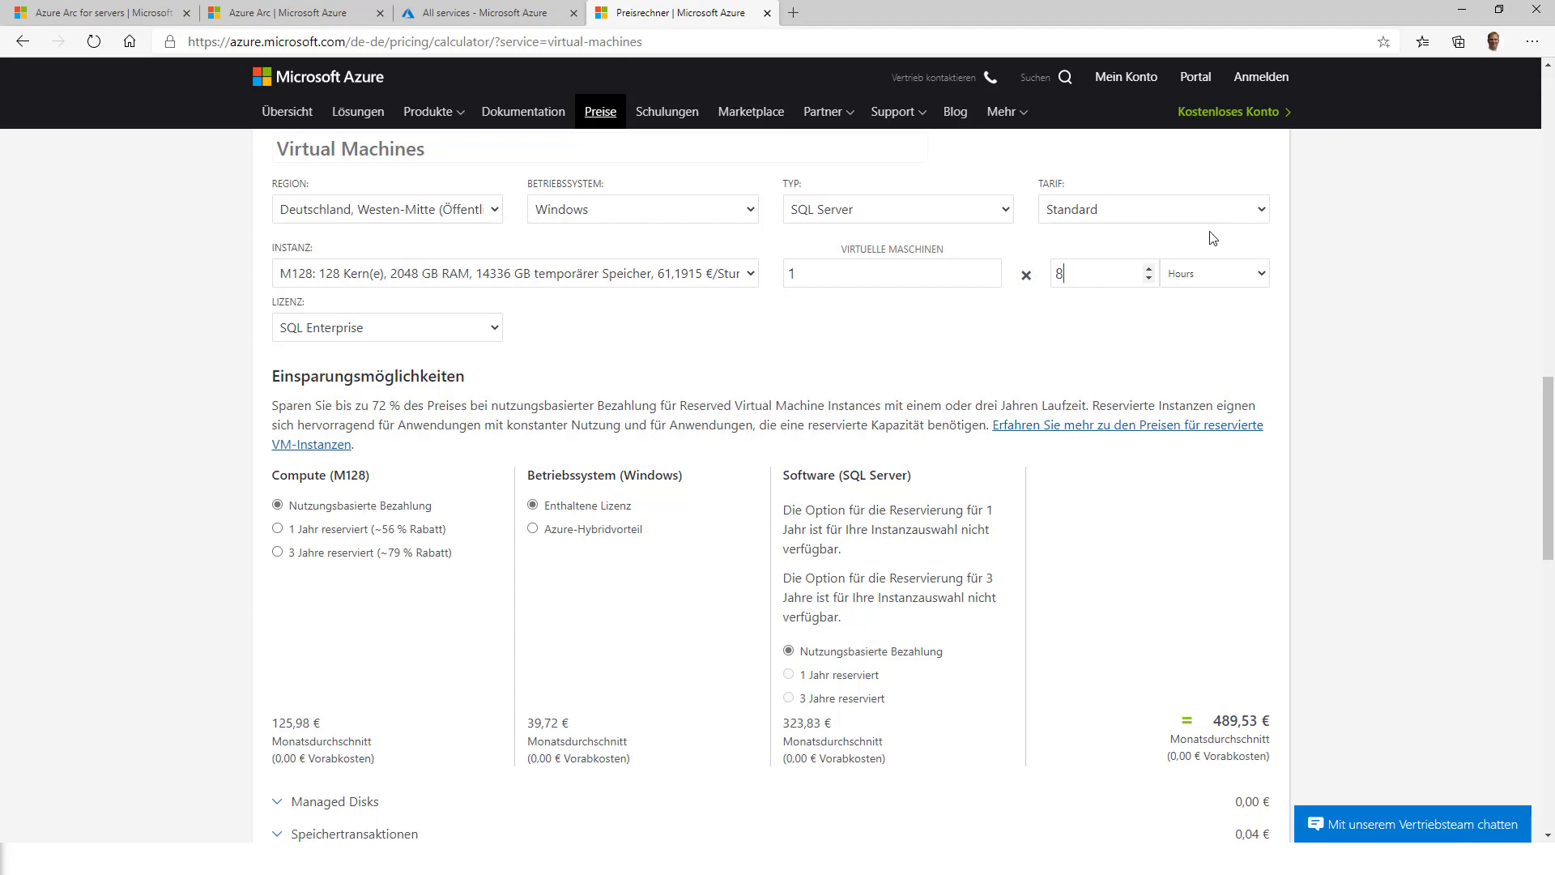
{"action": "key", "text": "Tab"}
{"action": "type", "text": "730"}
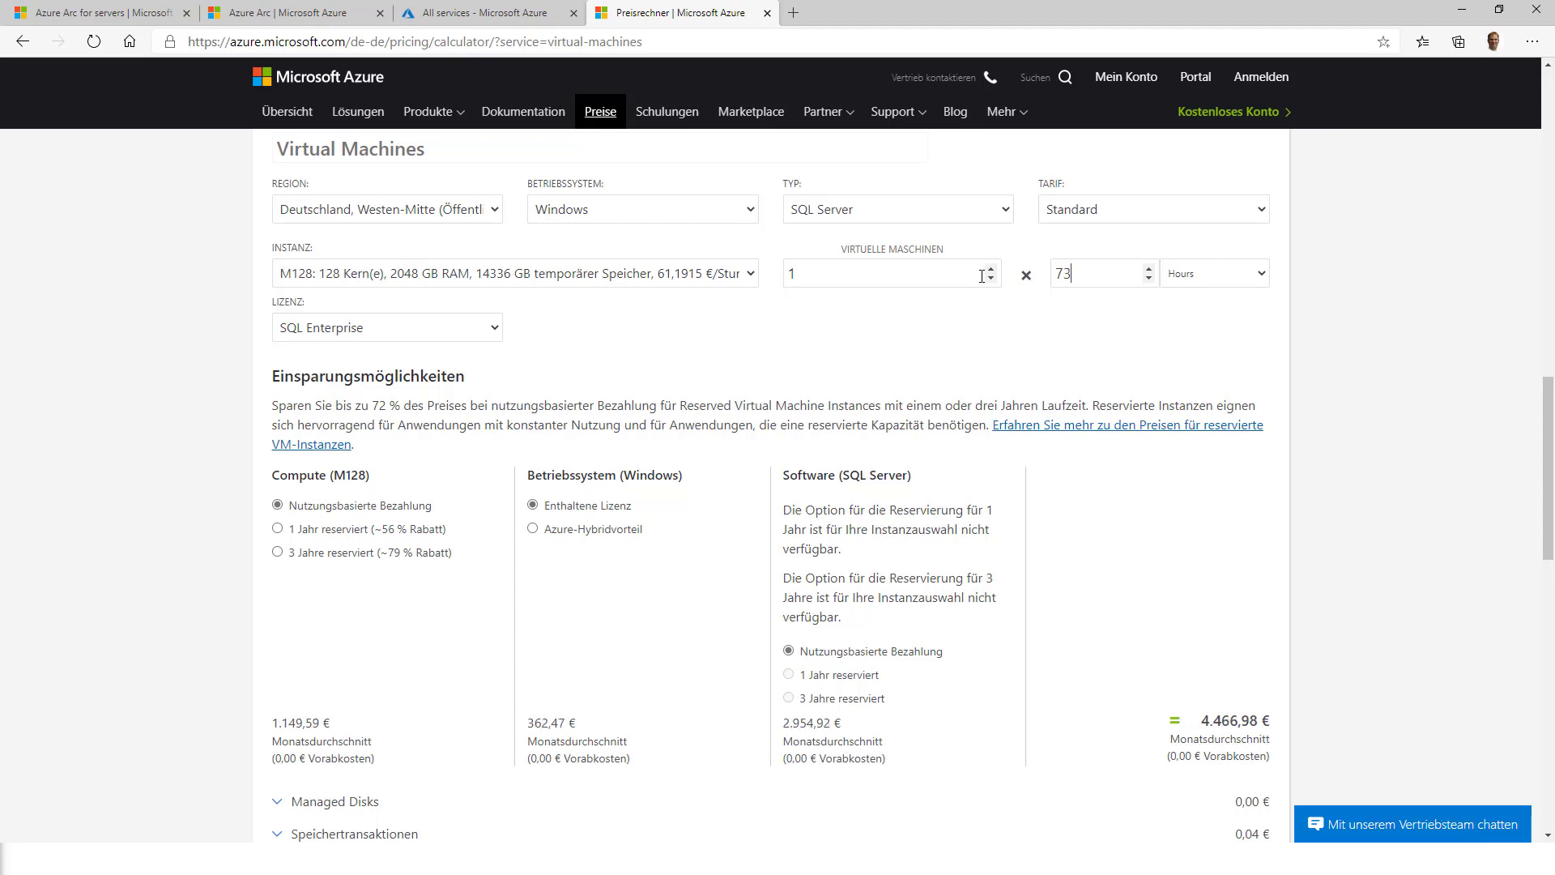
- Try the 3-year reservation with Azure-Hybridvorteil for the M128 instance, and switch back to Nutzungsbasierte Bezahlung with Enthaltene Lizenz
{"action": "left_click", "coordinate": [357, 555]}
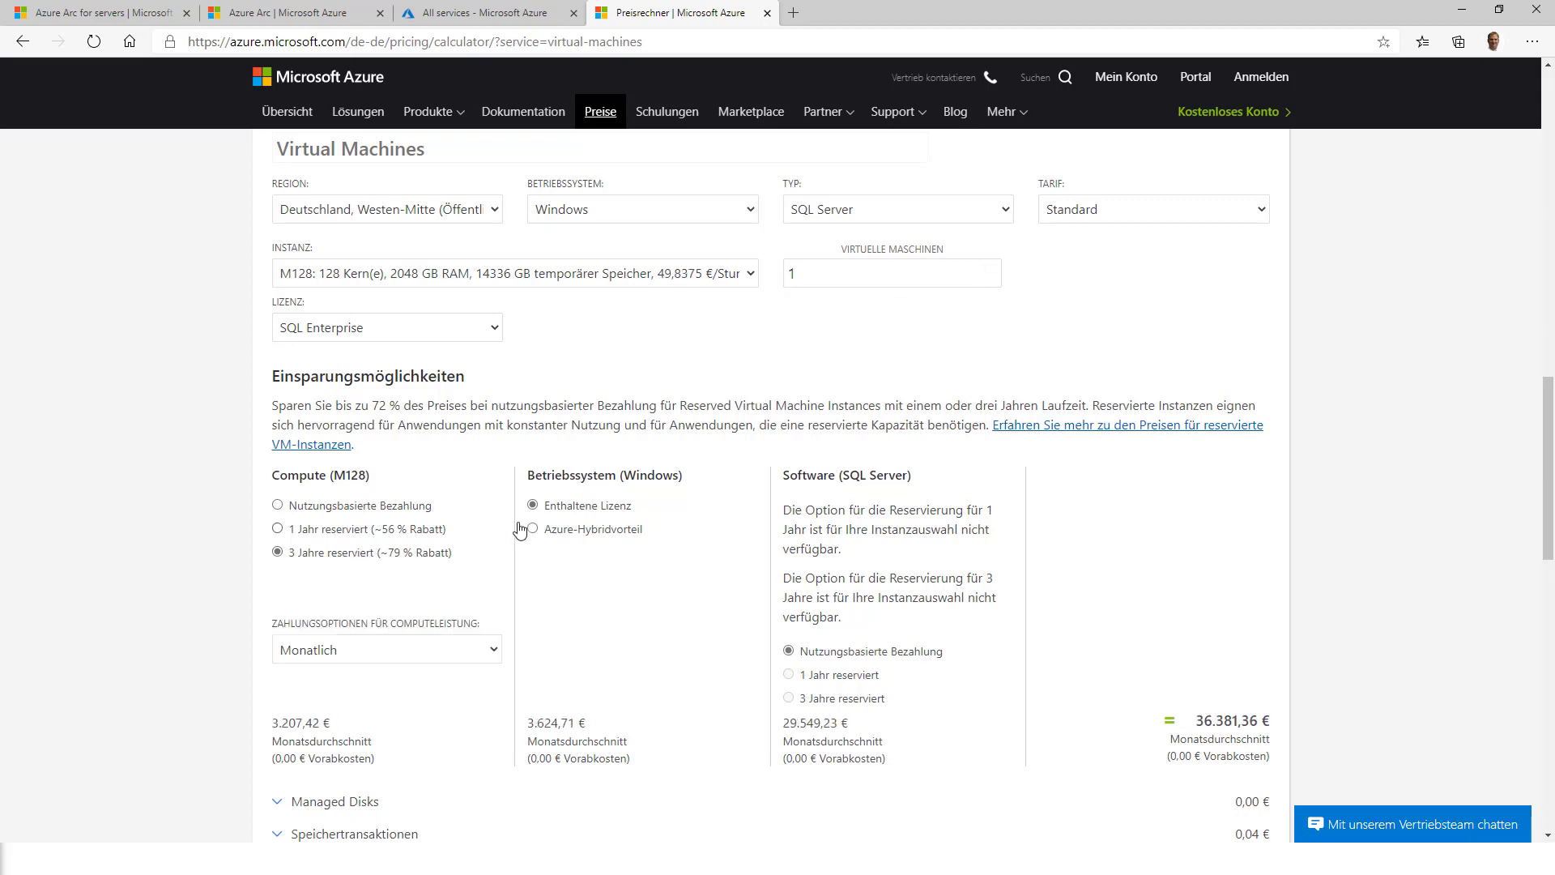
{"action": "left_click", "coordinate": [618, 528]}
{"action": "left_click", "coordinate": [278, 505]}
{"action": "left_click", "coordinate": [533, 505]}
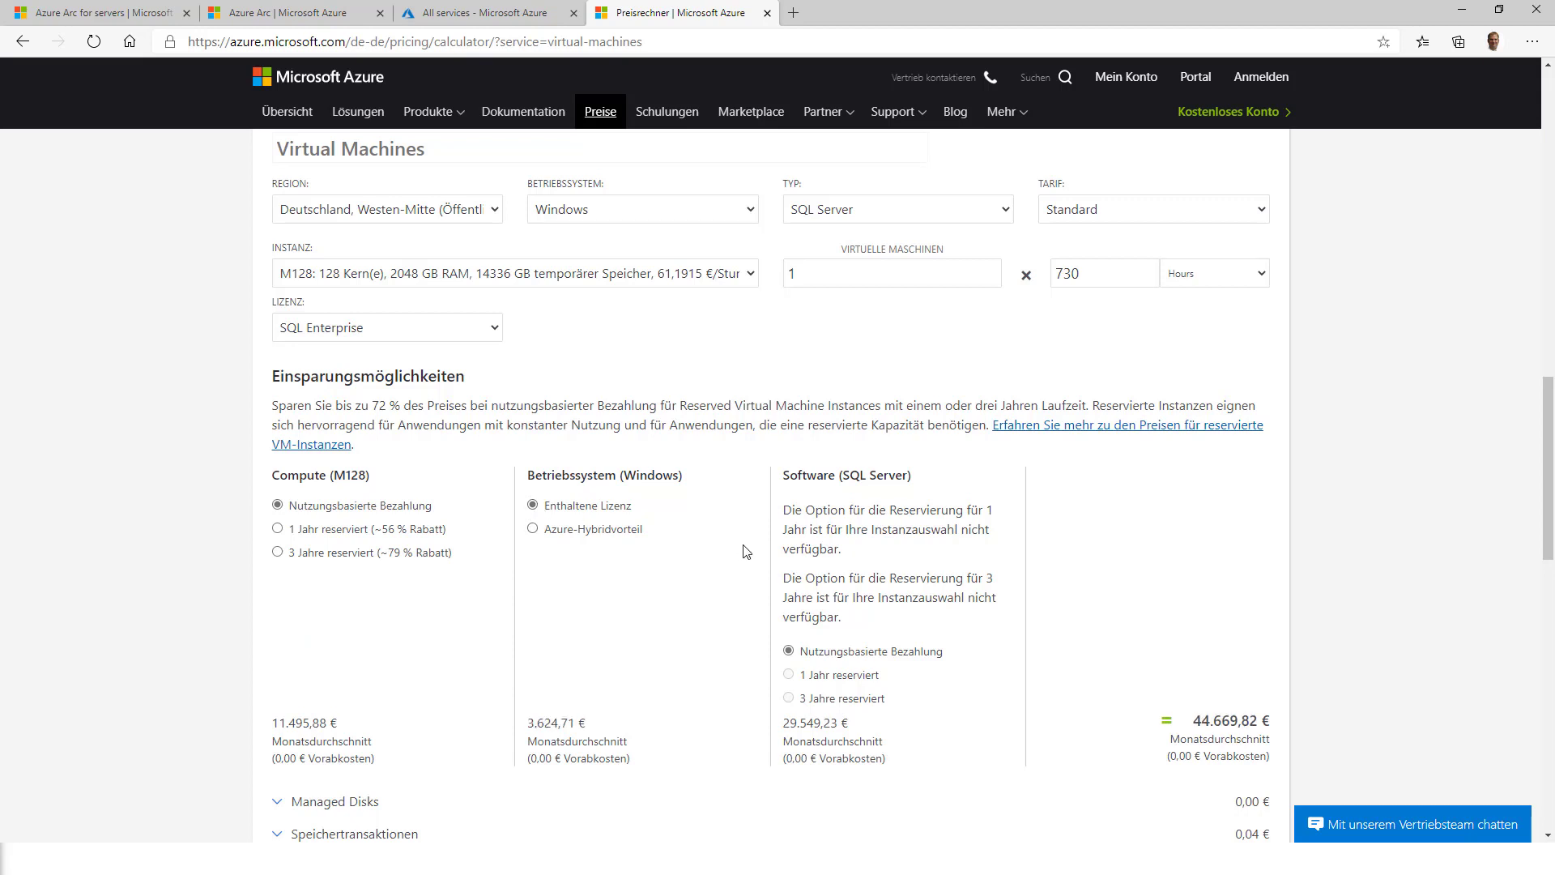
- Change the virtual machine type to (Nur Betriebssystem) and its instance to F64s v2 with 64 vCPUs and 128 GB RAM
{"action": "scroll", "coordinate": [746, 550], "scroll_direction": "down", "scroll_amount": 3}
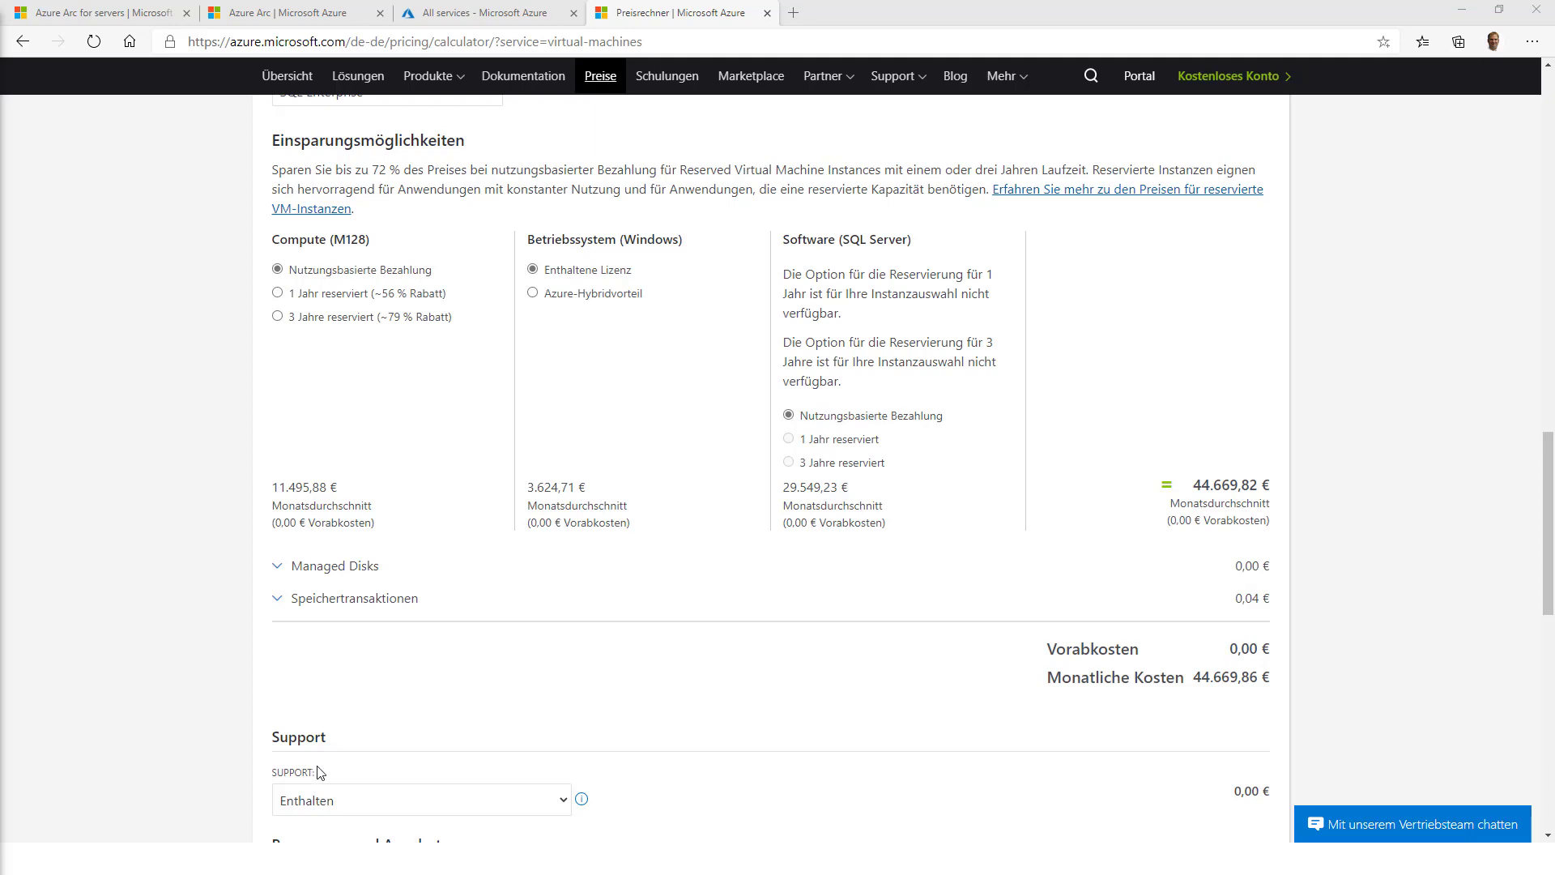
{"action": "scroll", "coordinate": [589, 632], "scroll_direction": "up", "scroll_amount": 4}
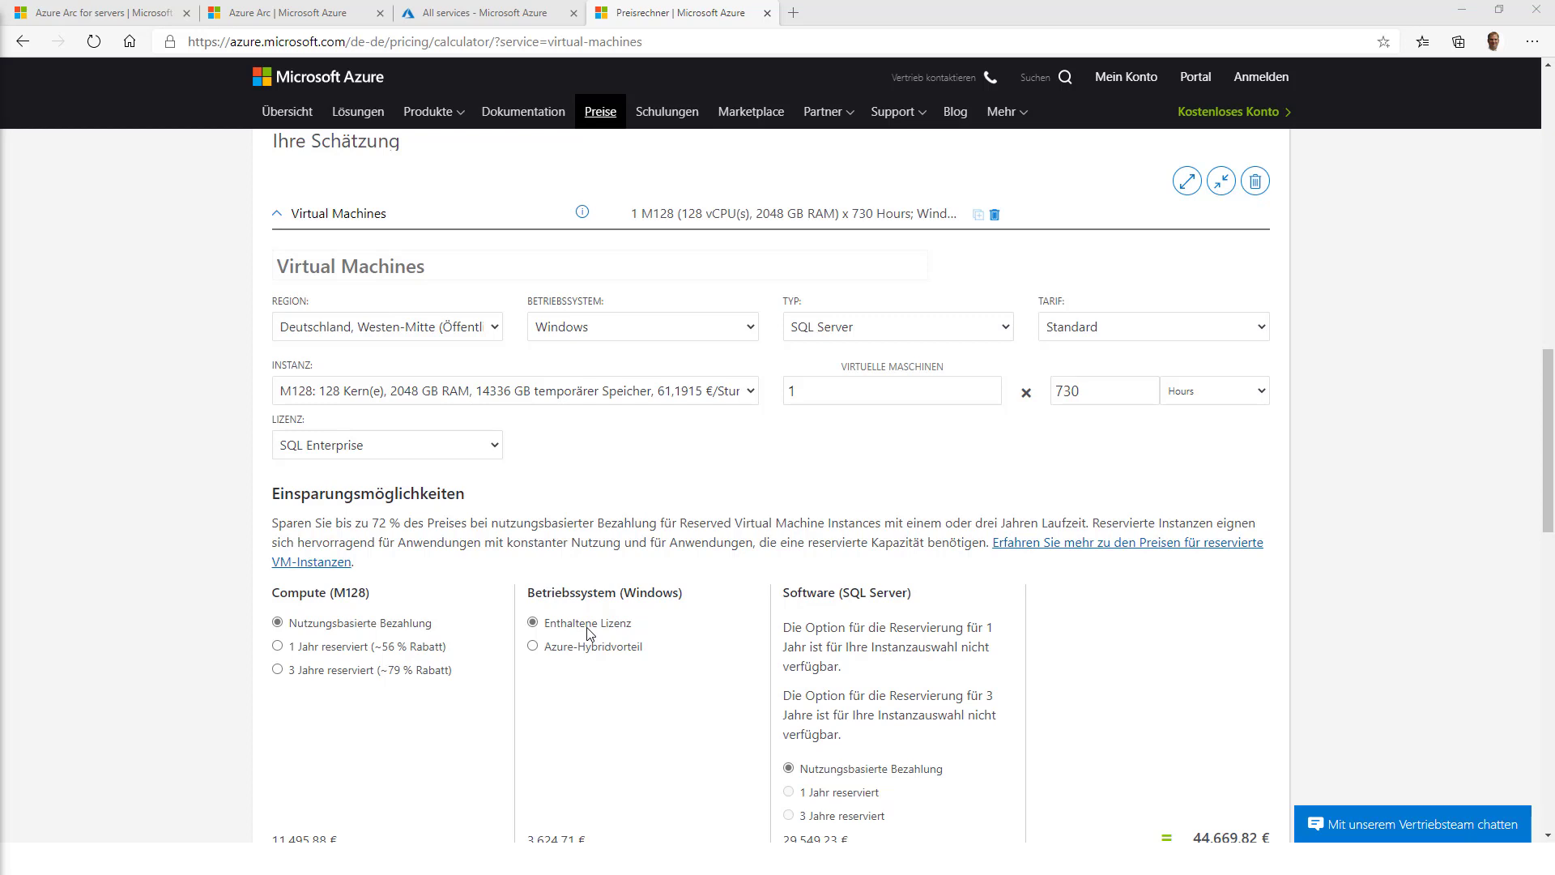
{"action": "left_click", "coordinate": [867, 334]}
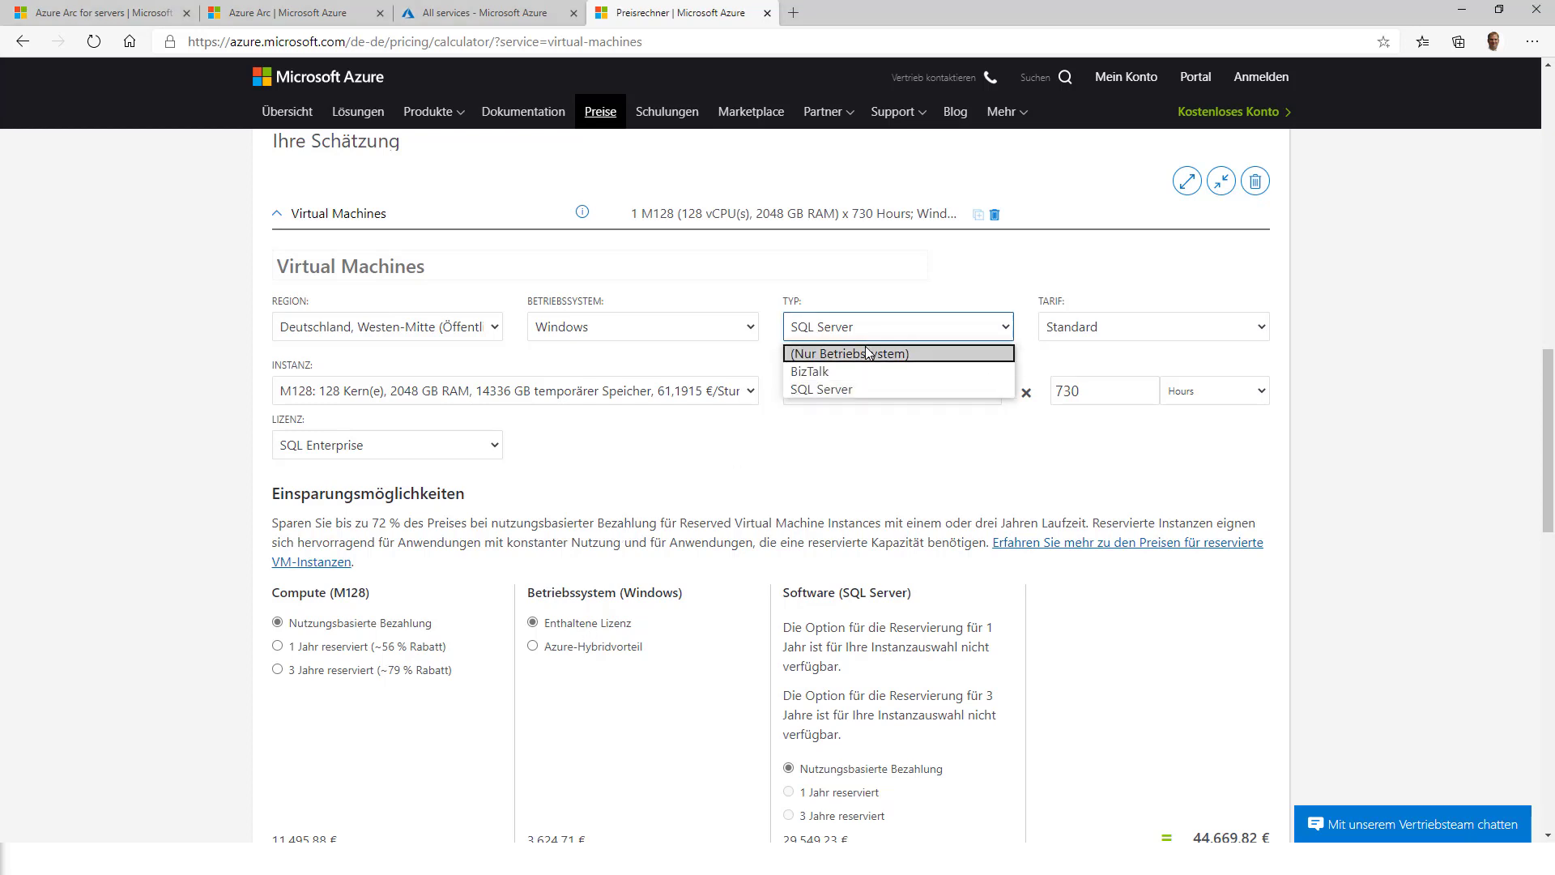
{"action": "left_click", "coordinate": [866, 351]}
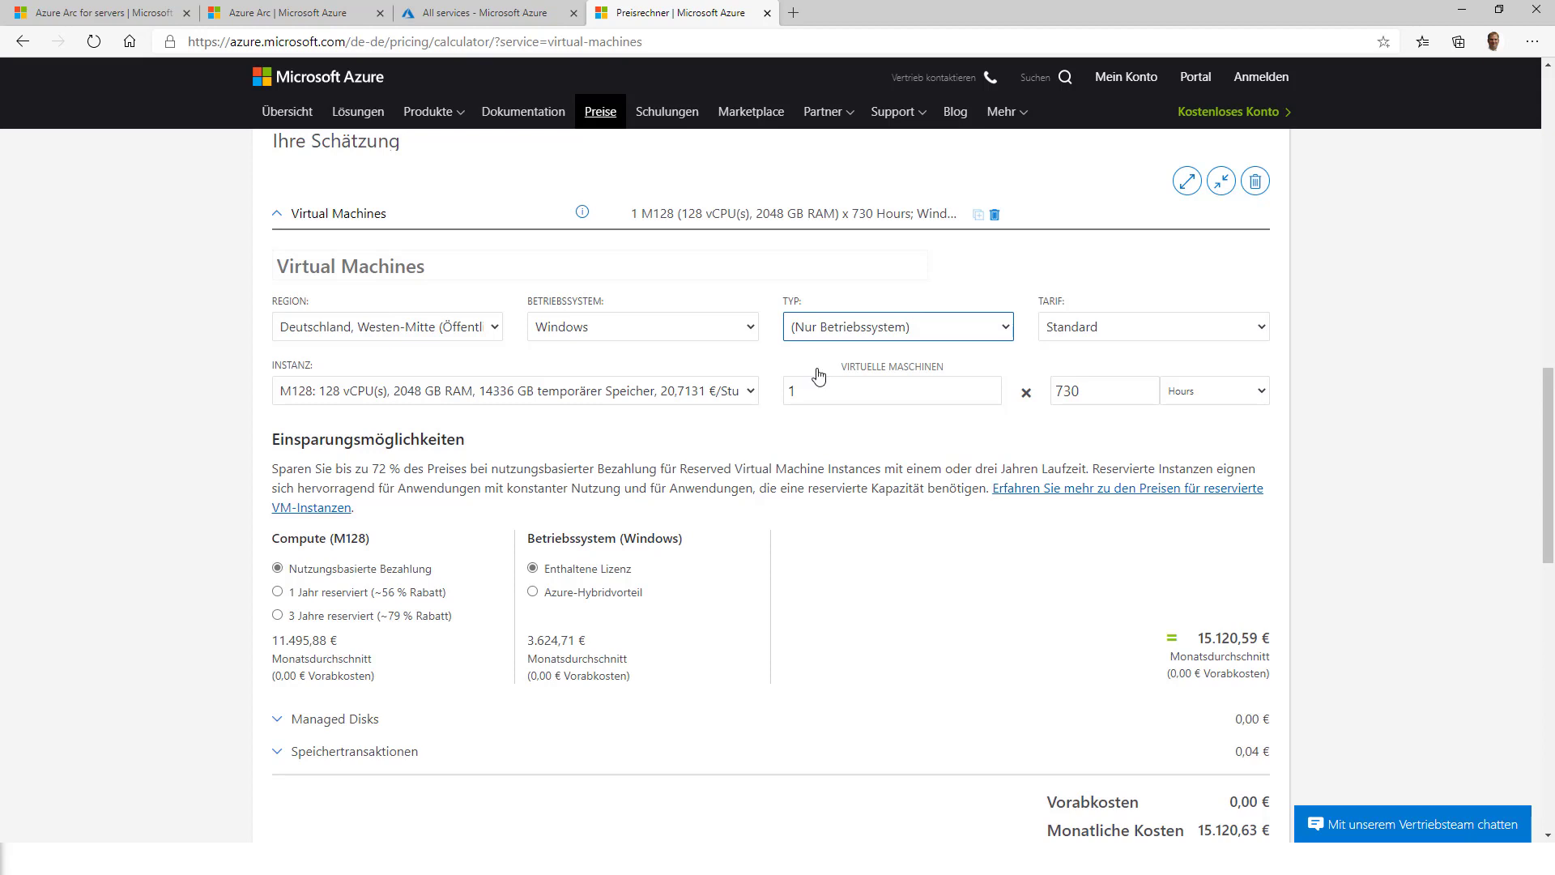
{"action": "left_click", "coordinate": [749, 391]}
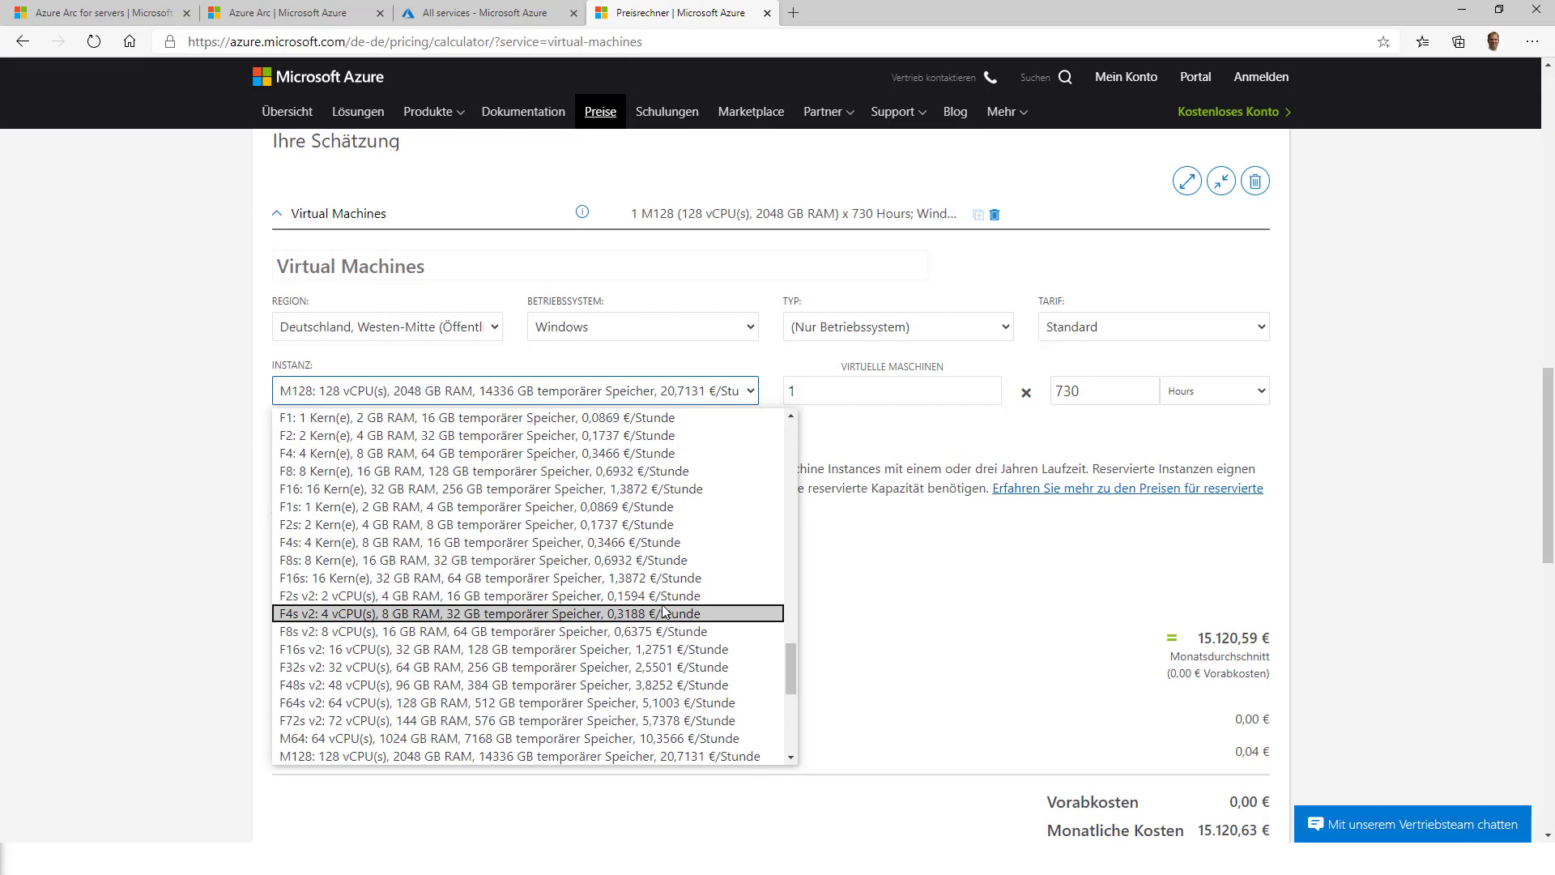
{"action": "left_click", "coordinate": [580, 703]}
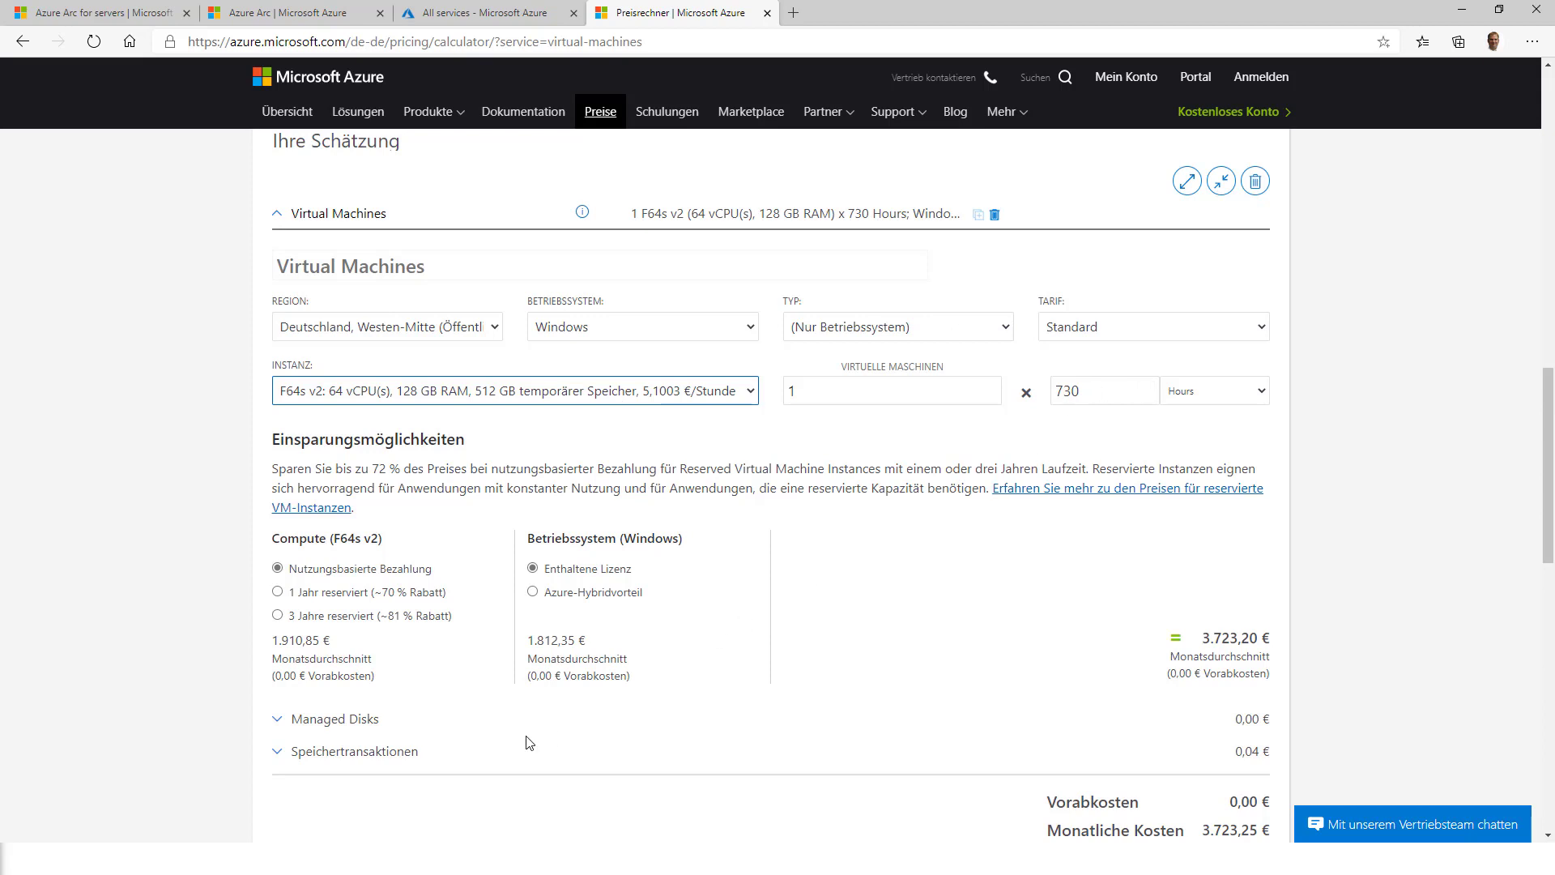
- Check the F64s v2 cost with a 3-year reservation and Azure-Hybridvorteil, and return to Nutzungsbasierte Bezahlung with Enthaltene Lizenz
{"action": "left_click", "coordinate": [278, 615]}
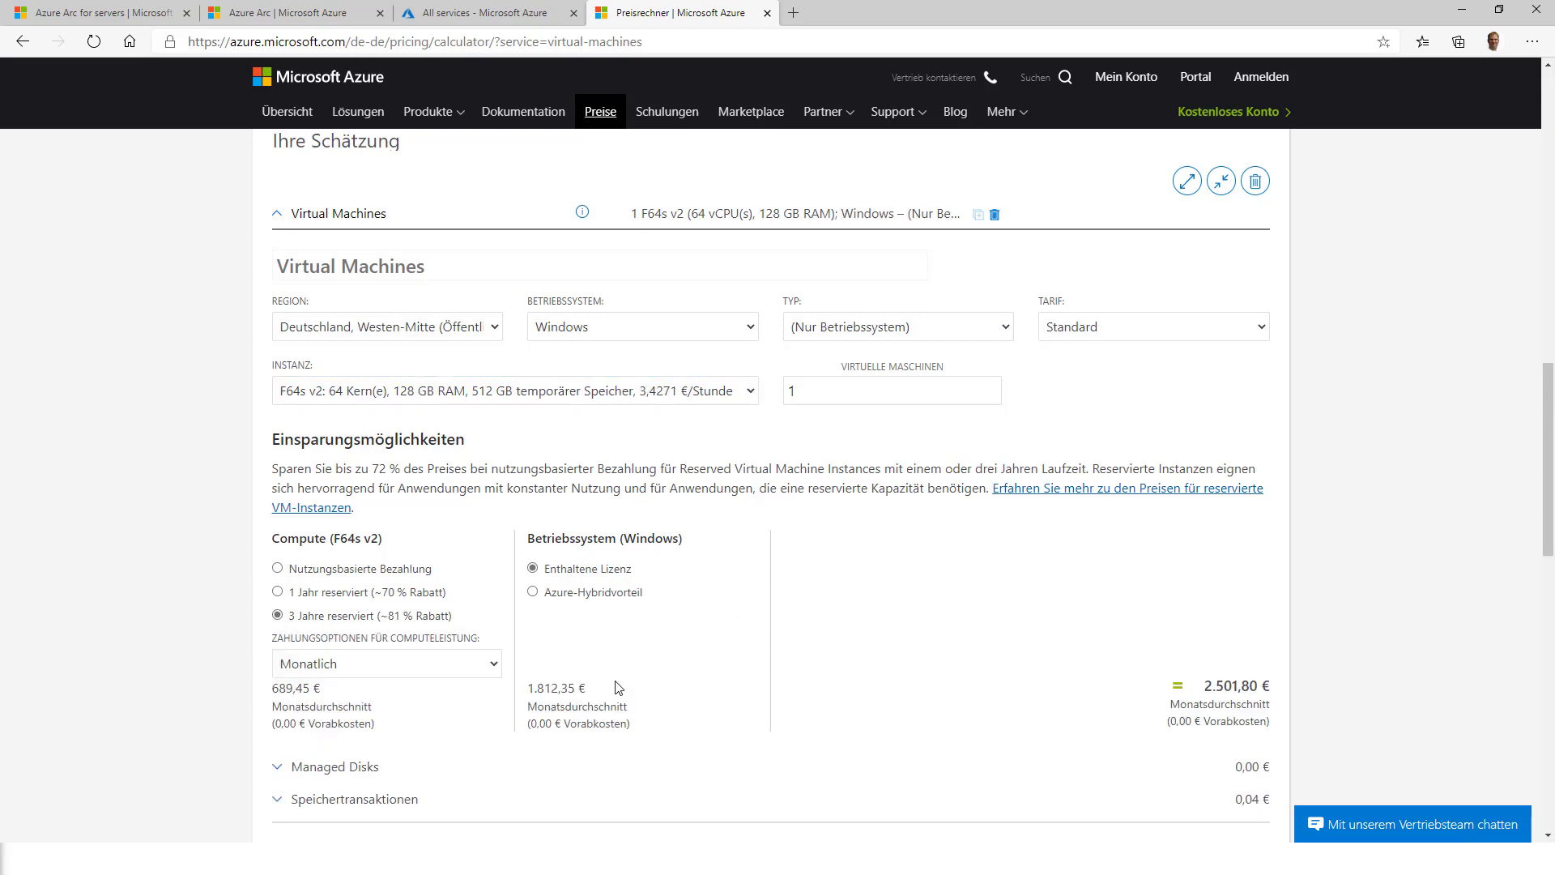
{"action": "left_click", "coordinate": [533, 592]}
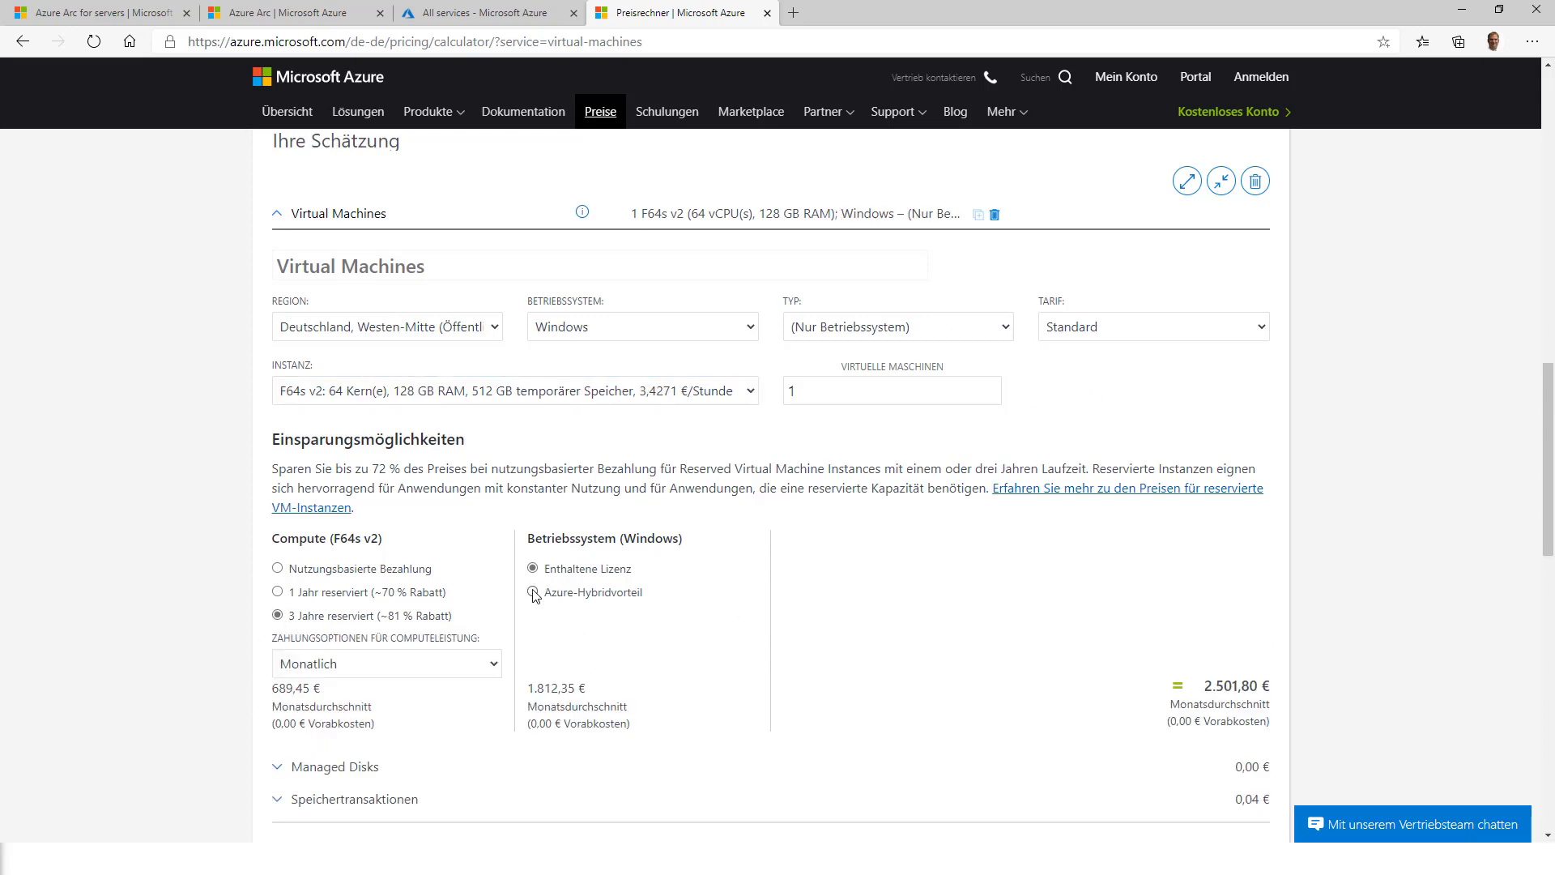
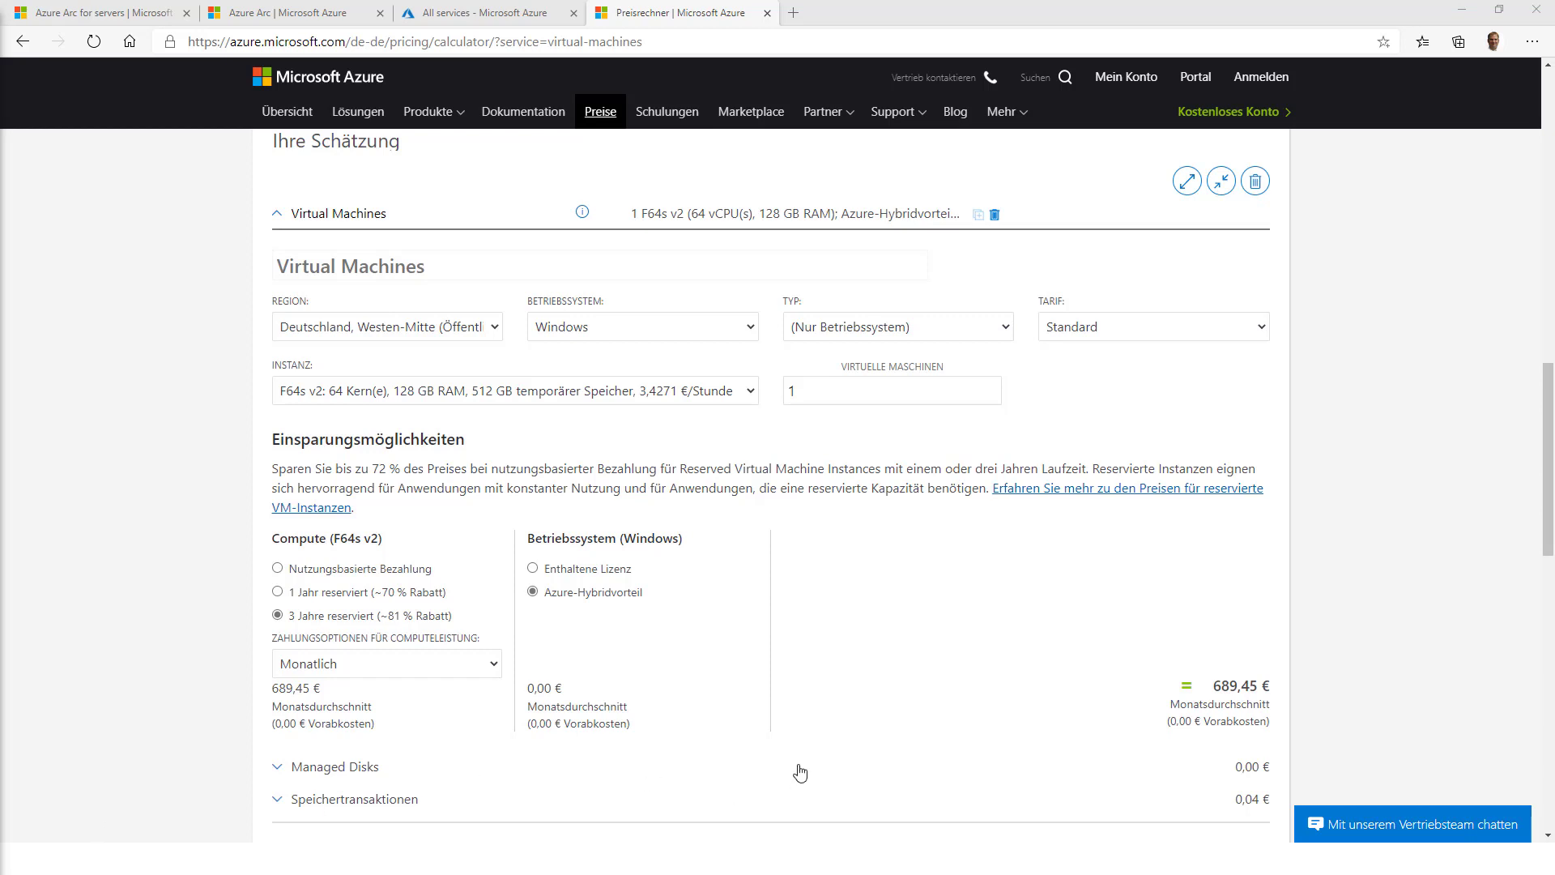
{"action": "left_click", "coordinate": [365, 570]}
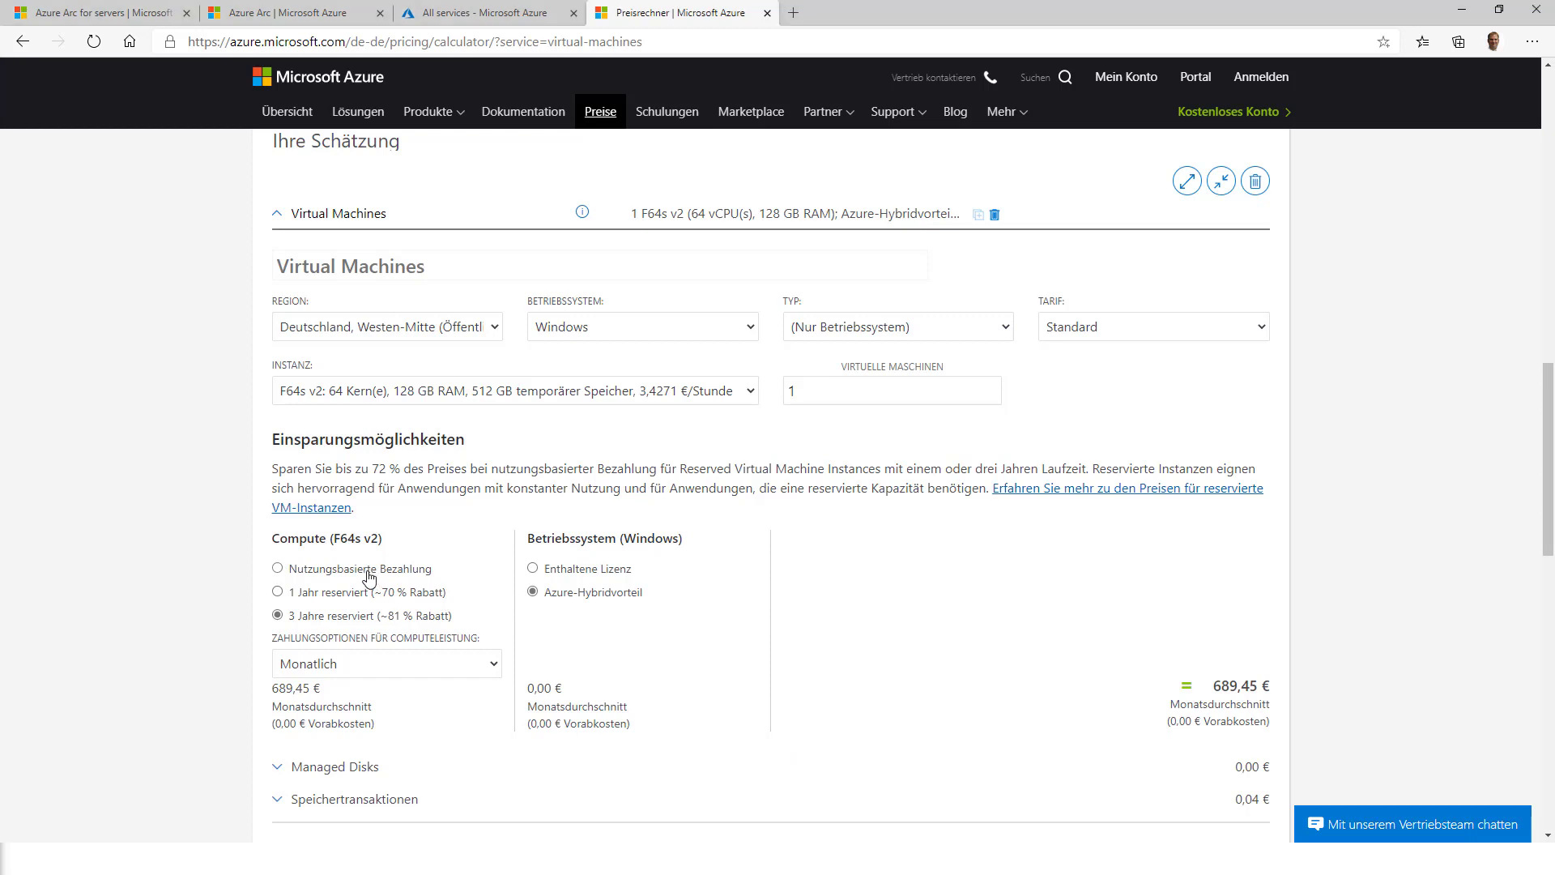
{"action": "left_click", "coordinate": [533, 569]}
- Change the virtual machine's instance to D2 v3 with 2 vCPUs, 8 GB RAM and 50 GB temporary storage
{"action": "left_click", "coordinate": [628, 392]}
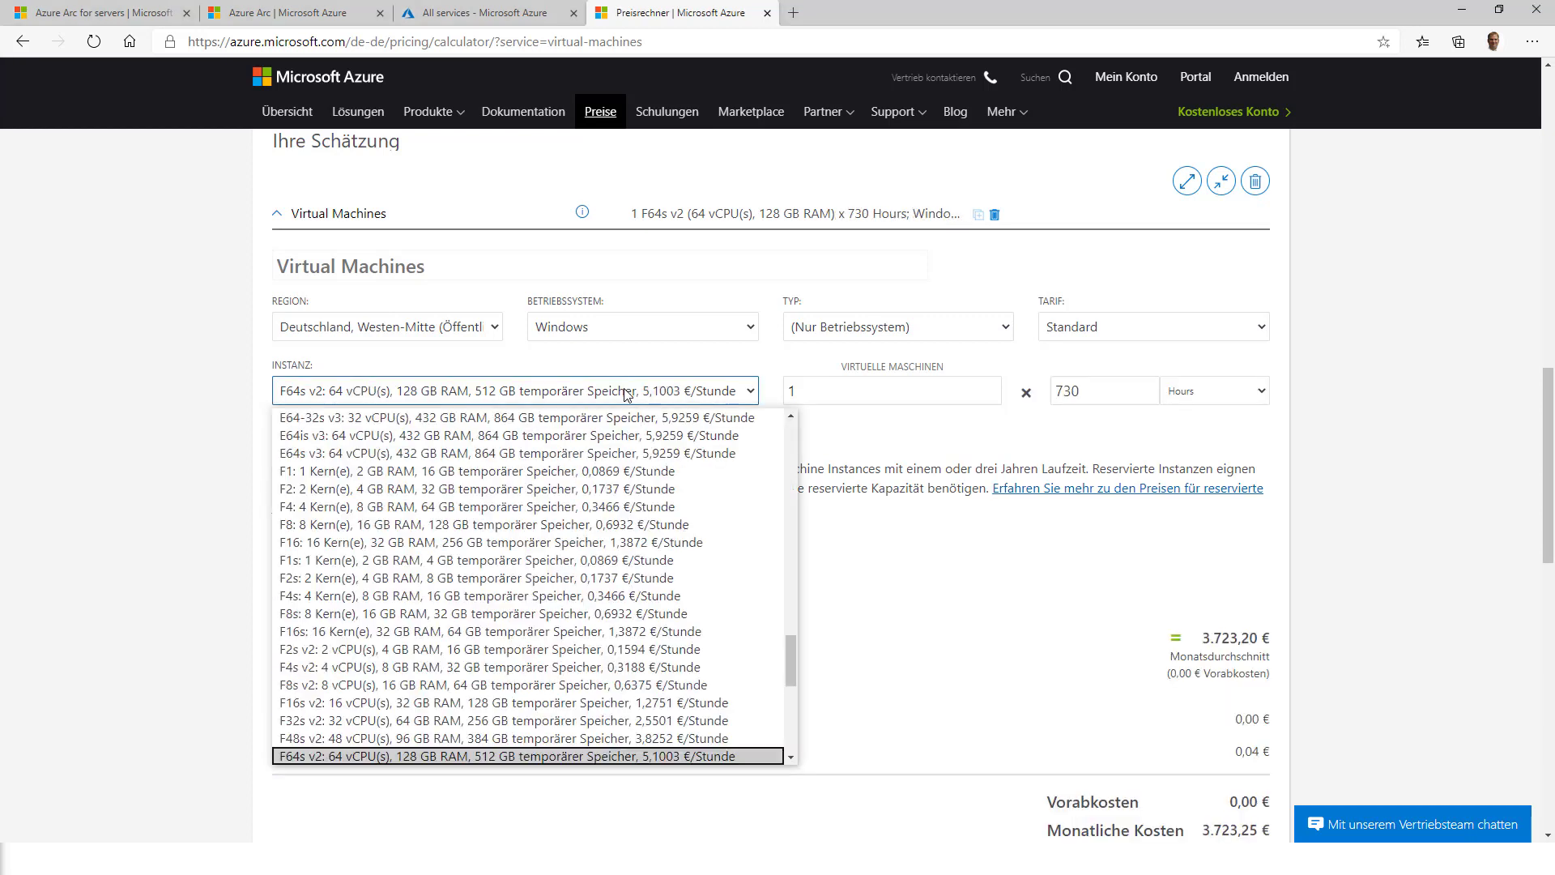
{"action": "left_click_drag", "start_coordinate": [787, 669], "coordinate": [778, 554]}
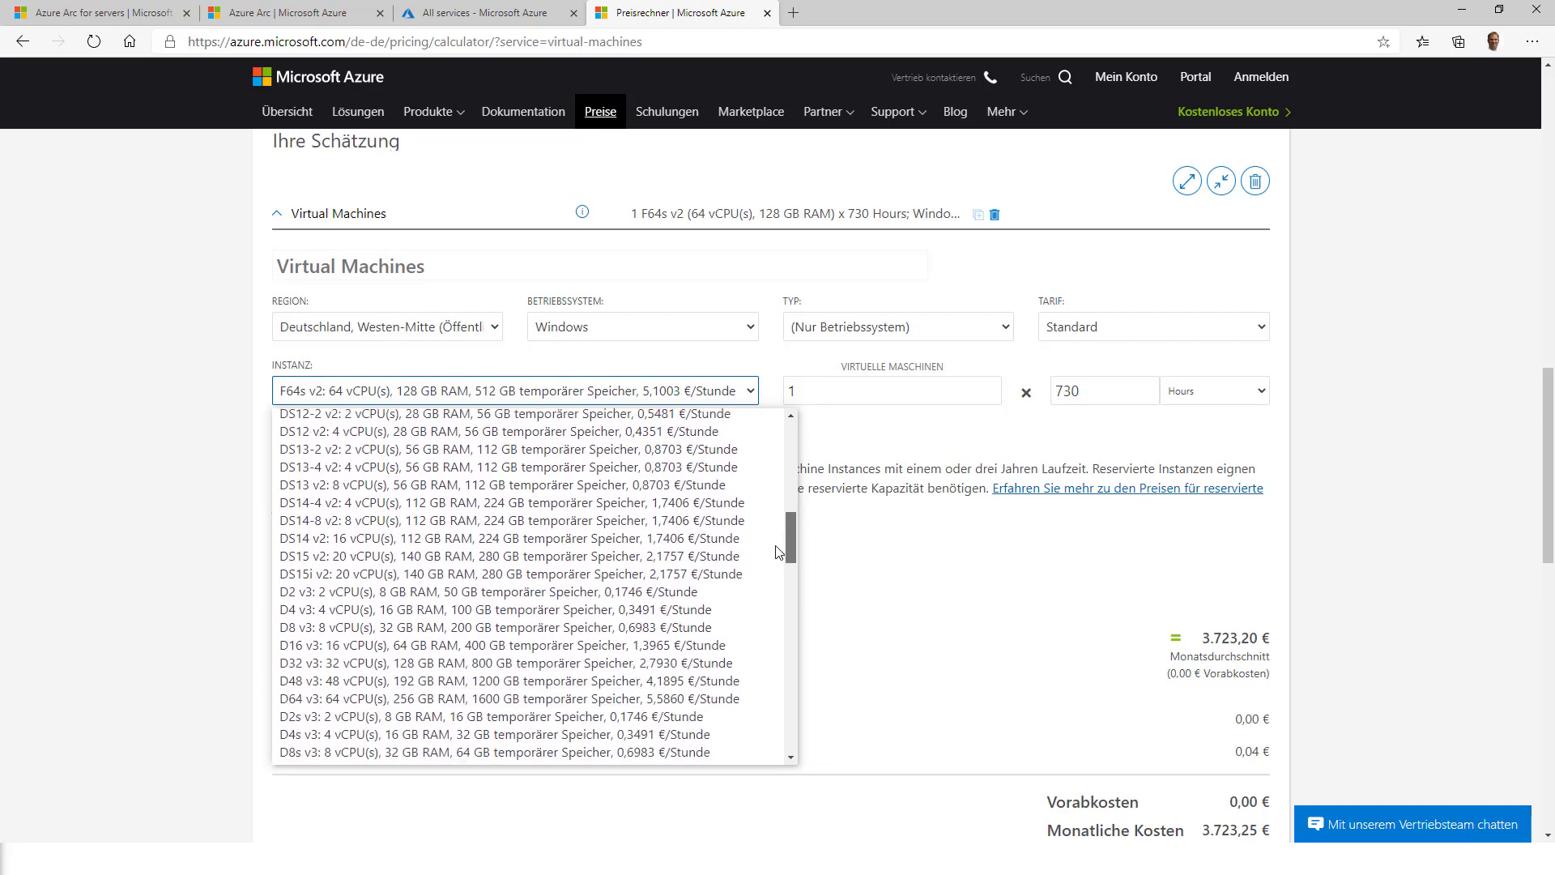
{"action": "left_click", "coordinate": [679, 592]}
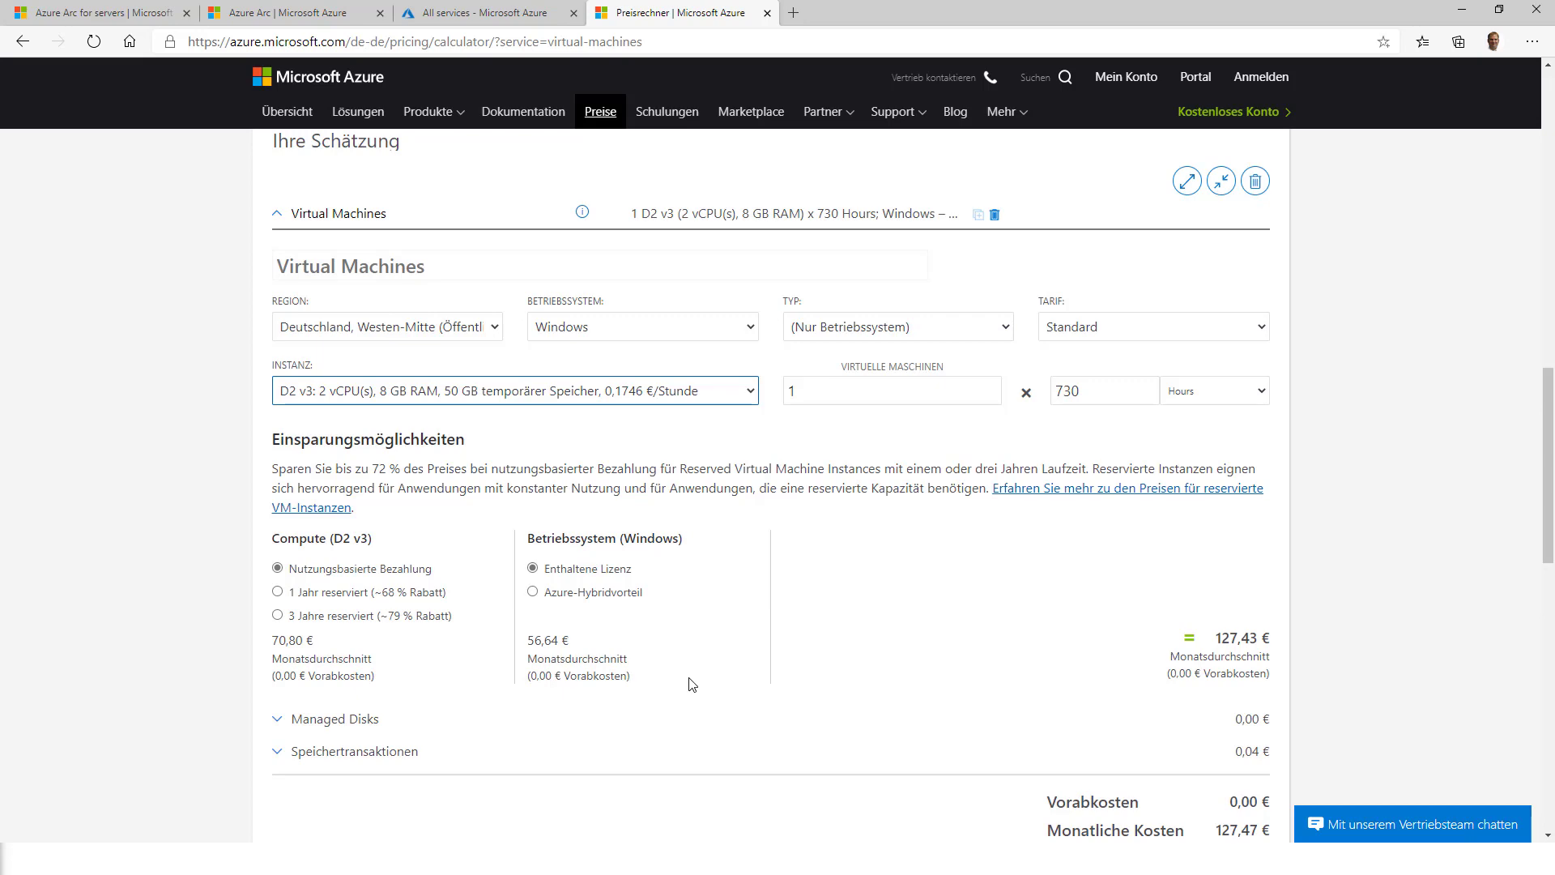
{"action": "scroll", "coordinate": [692, 684], "scroll_direction": "up", "scroll_amount": 9}
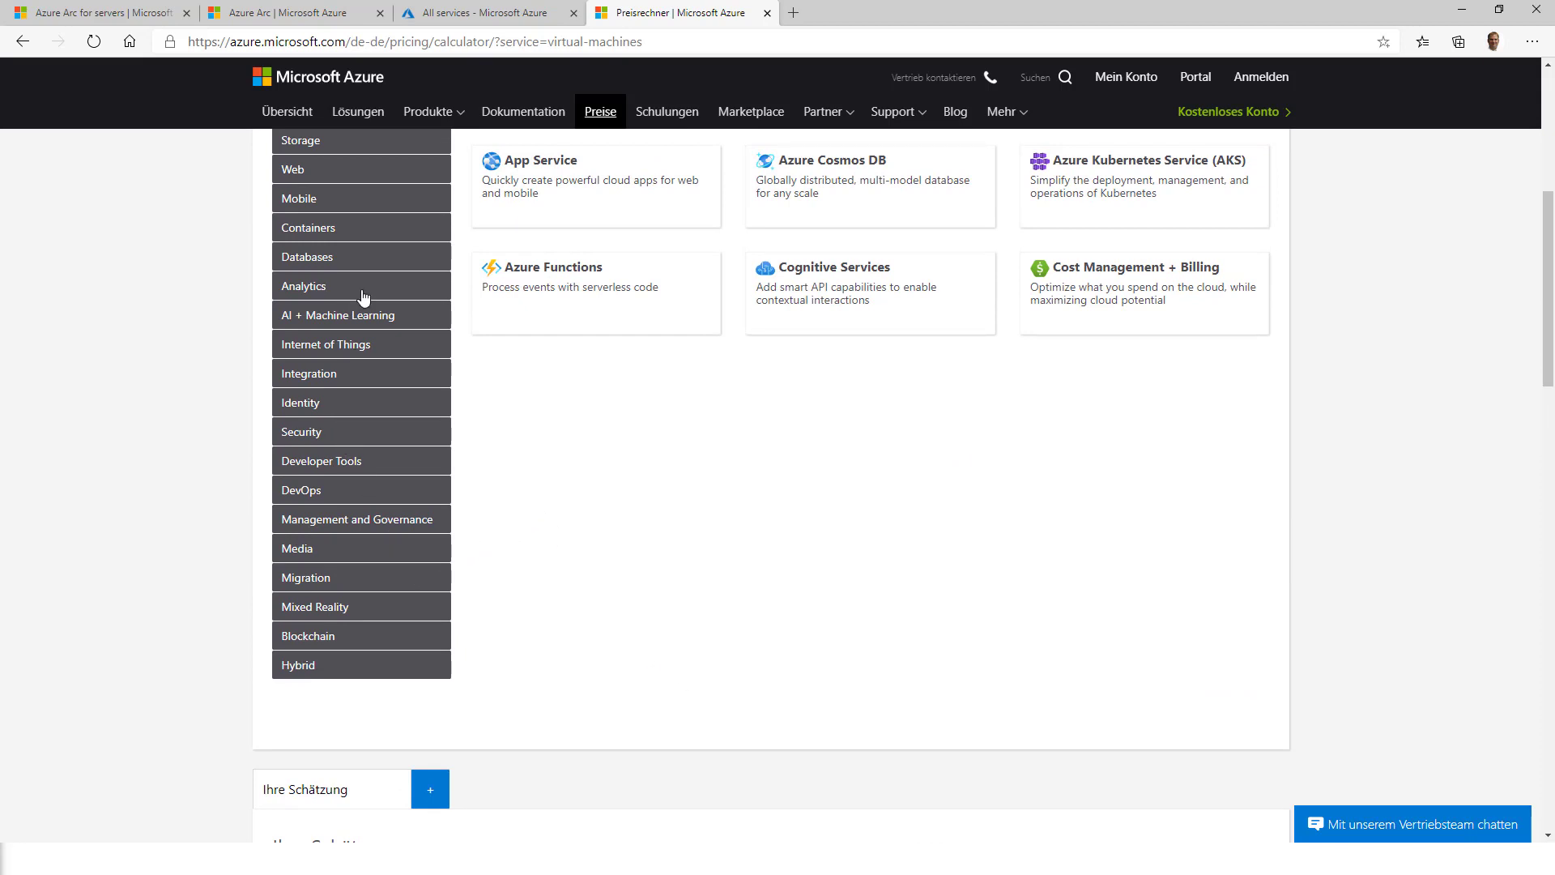
- Add a VPN Gateway from the Networking products to the estimate and set its region to Deutschland, Westen-Mitte (Öffentlich)
{"action": "scroll", "coordinate": [364, 299], "scroll_direction": "up", "scroll_amount": 2}
{"action": "left_click", "coordinate": [354, 237]}
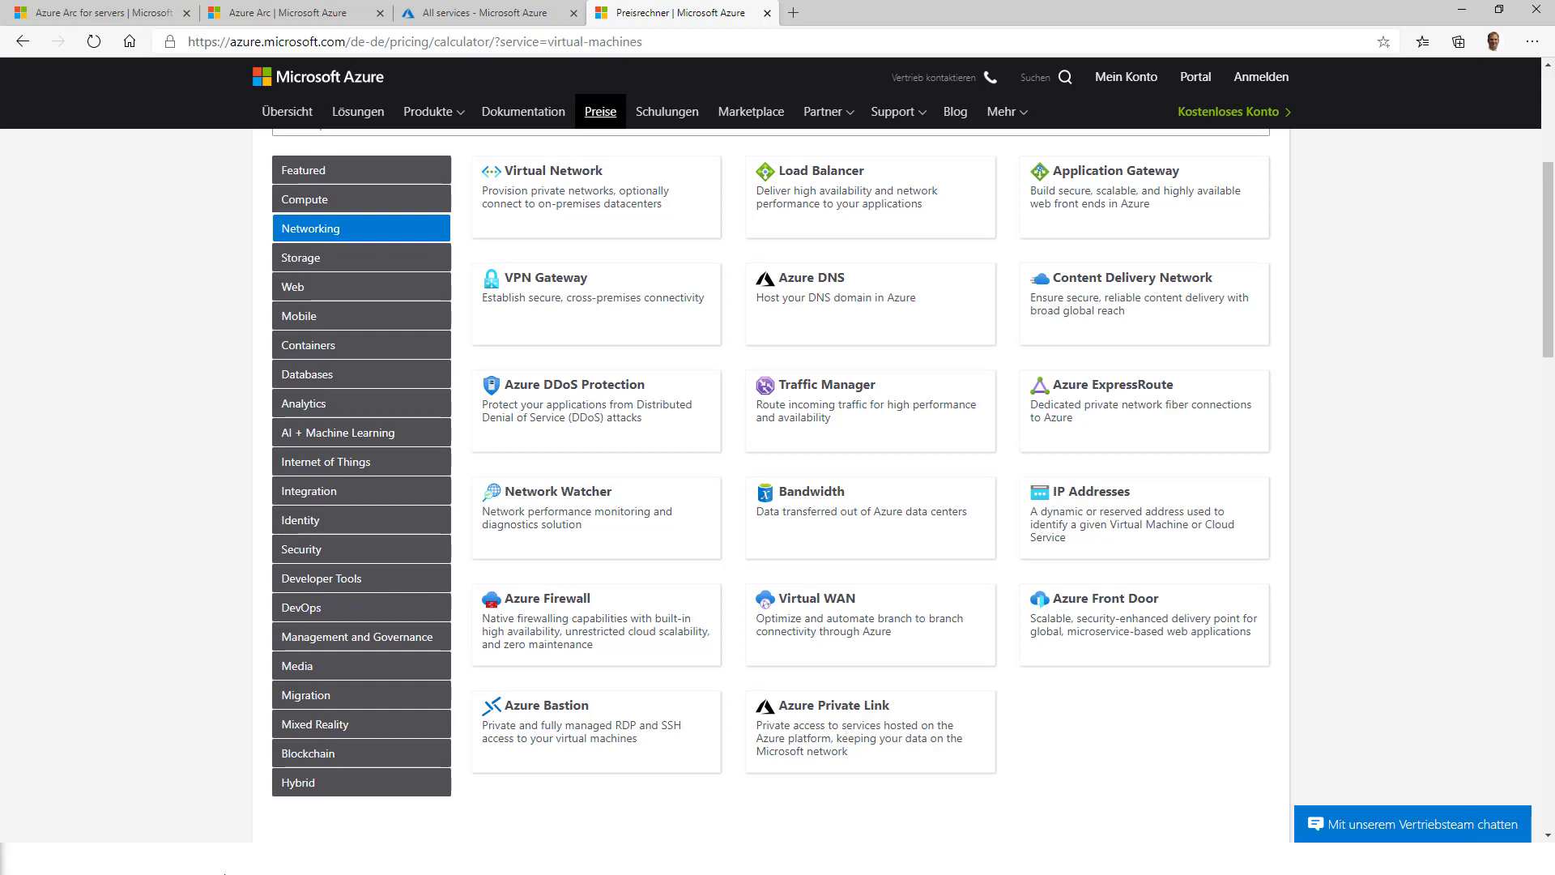
{"action": "left_click", "coordinate": [645, 302]}
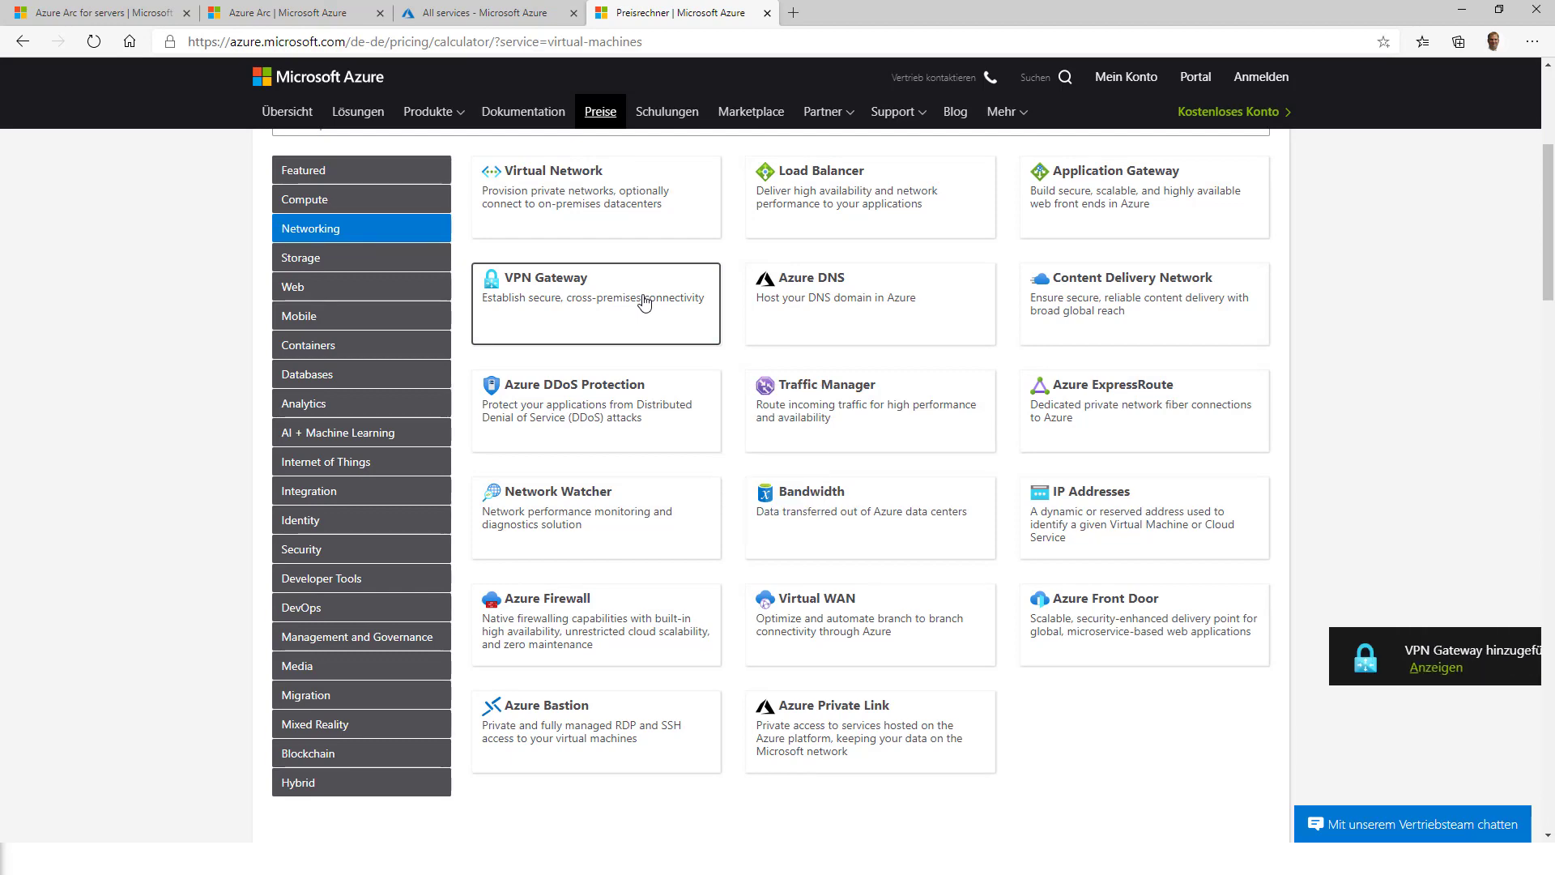
{"action": "scroll", "coordinate": [918, 534], "scroll_direction": "down", "scroll_amount": 4}
{"action": "scroll", "coordinate": [918, 534], "scroll_direction": "down", "scroll_amount": 10}
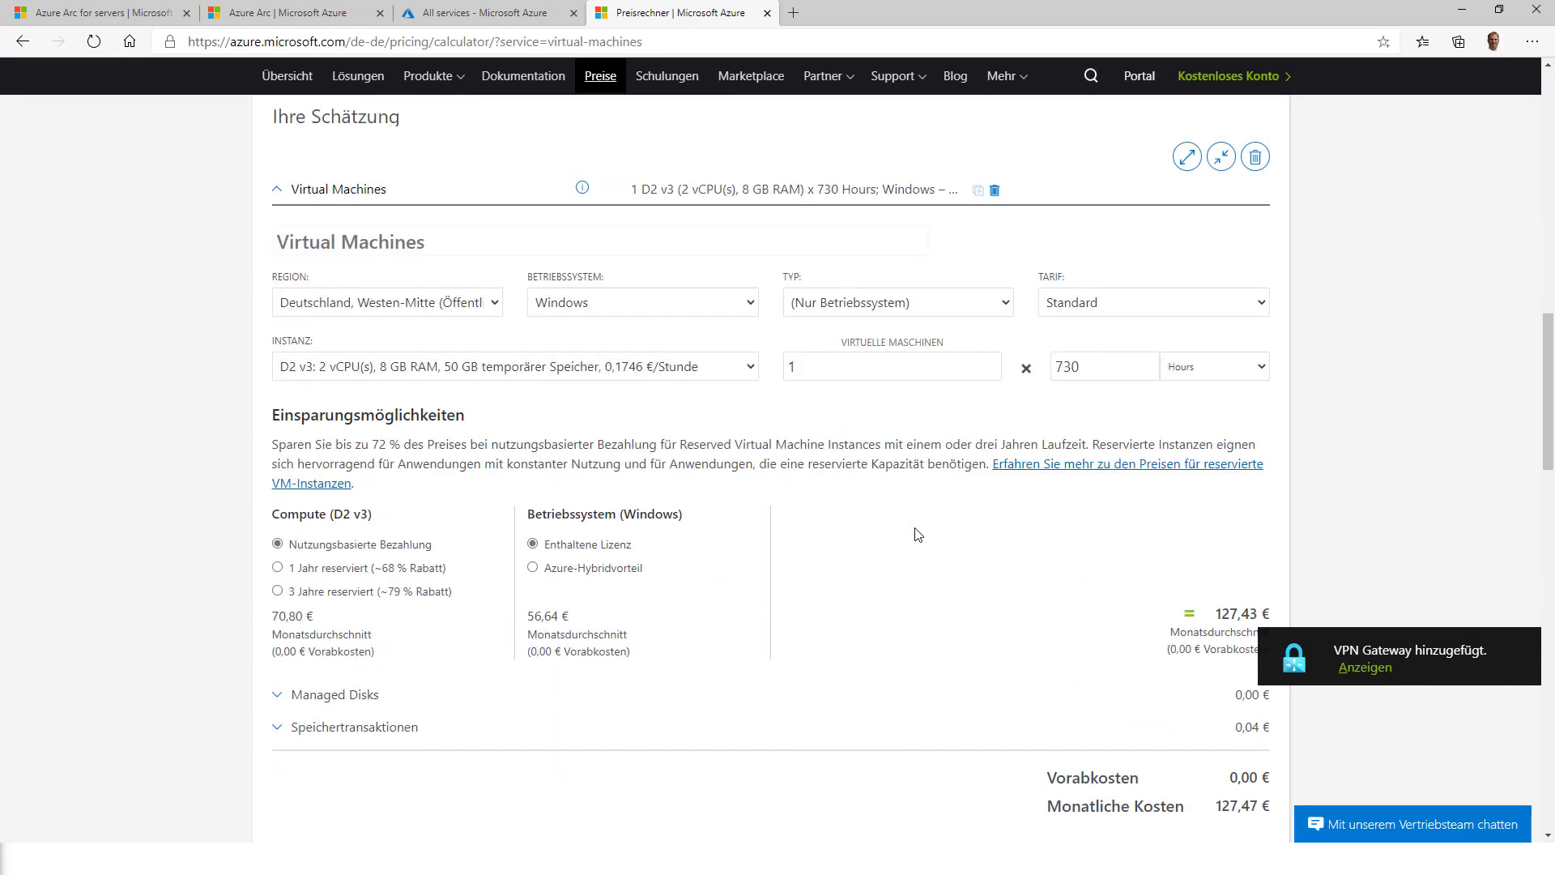
{"action": "scroll", "coordinate": [916, 528], "scroll_direction": "down", "scroll_amount": 1}
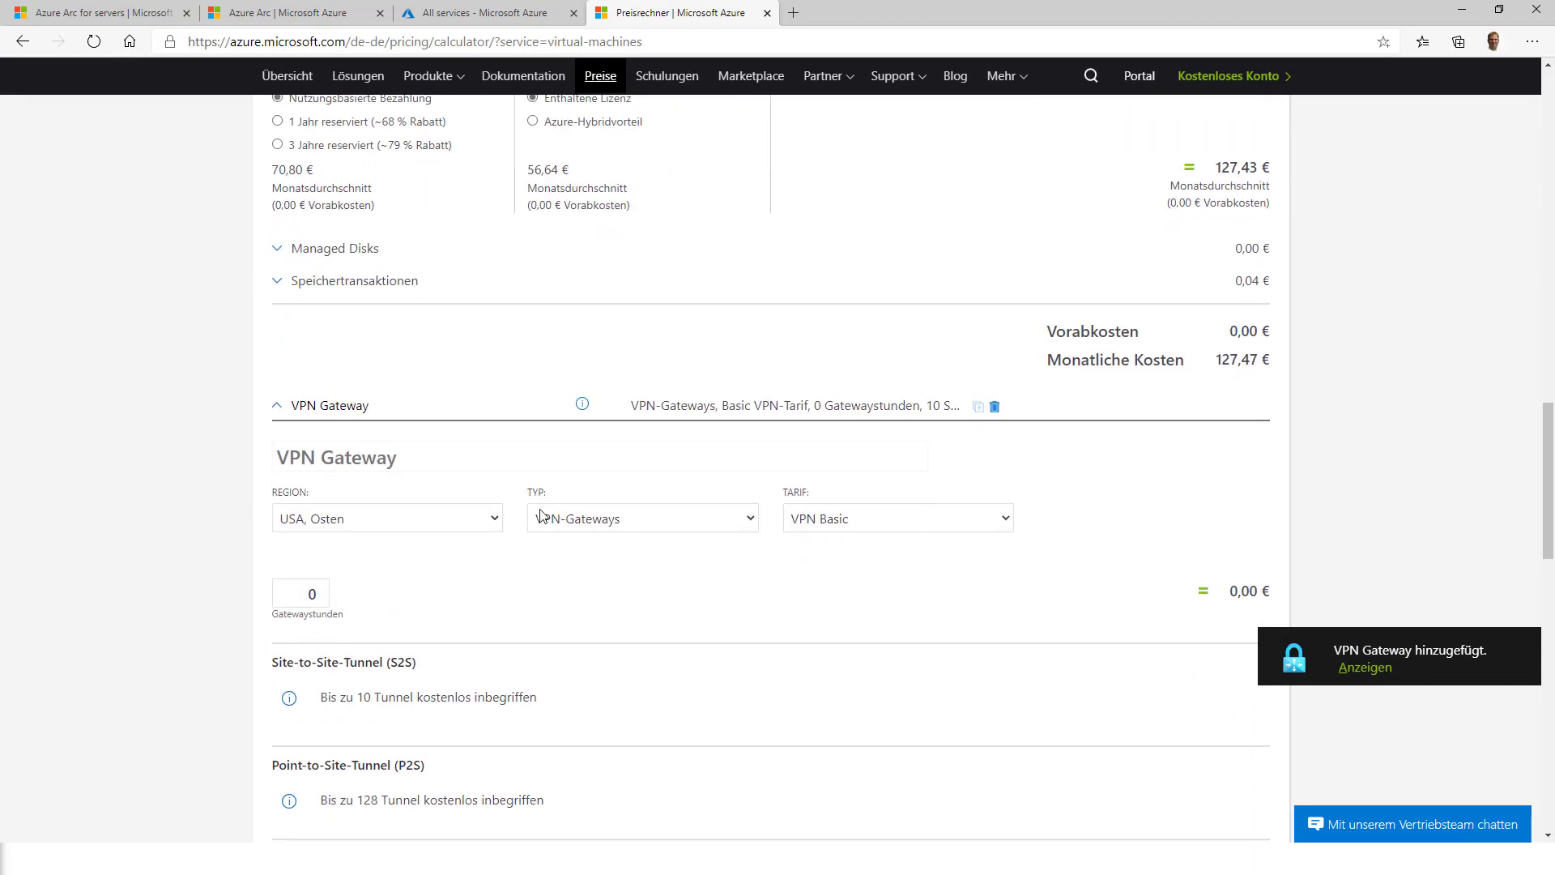
{"action": "left_click", "coordinate": [468, 525]}
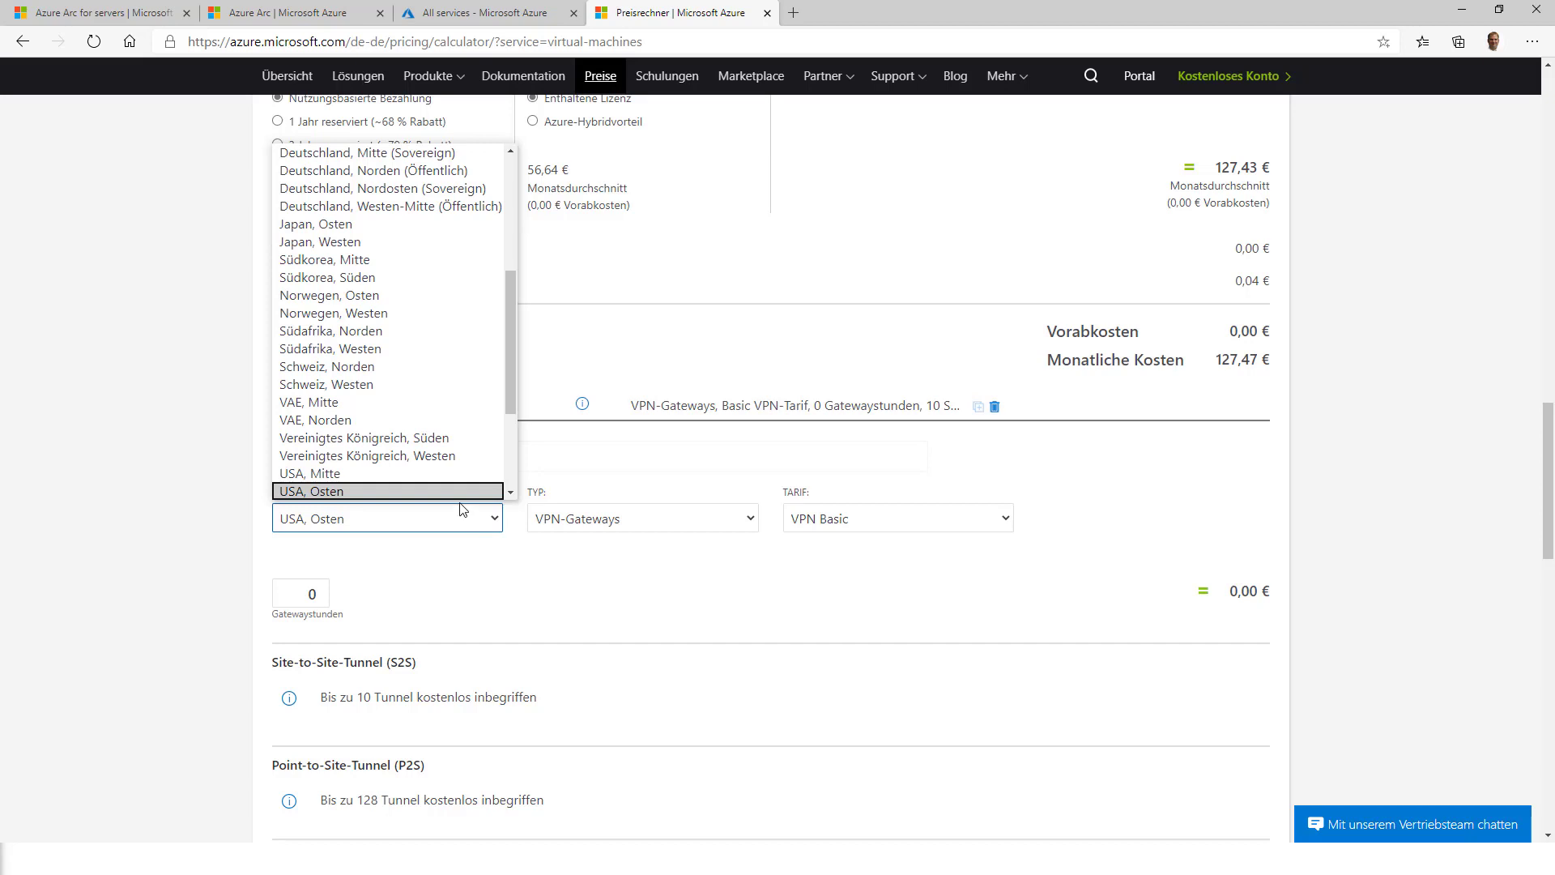
{"action": "left_click", "coordinate": [477, 208]}
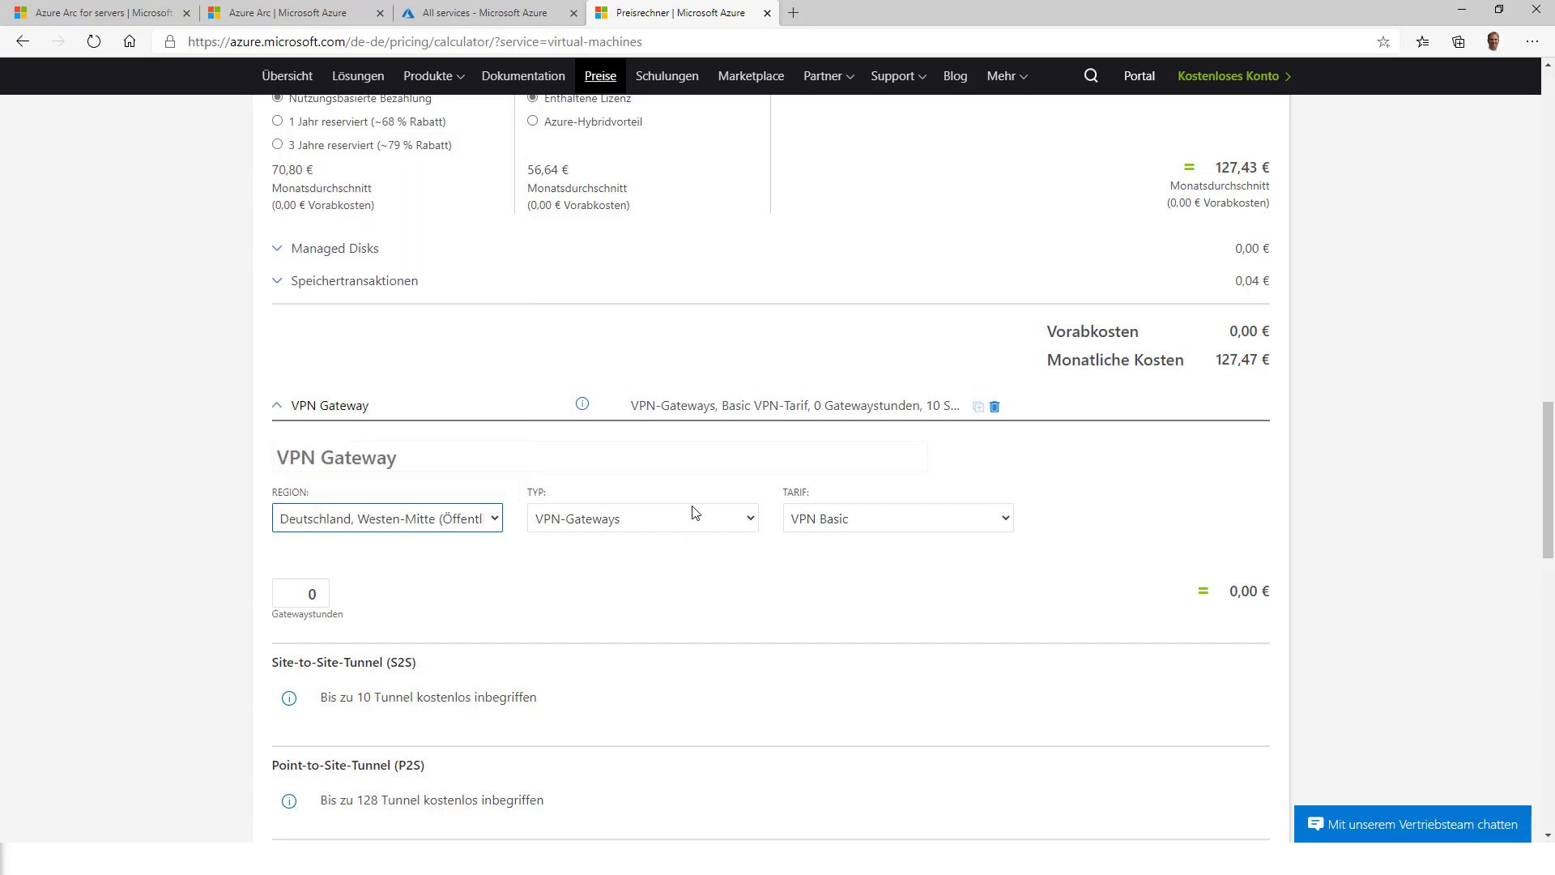
- Set the VPN Gateway's tariff to VpnGw1 and its usage to 730 gateway hours
{"action": "left_click", "coordinate": [846, 525]}
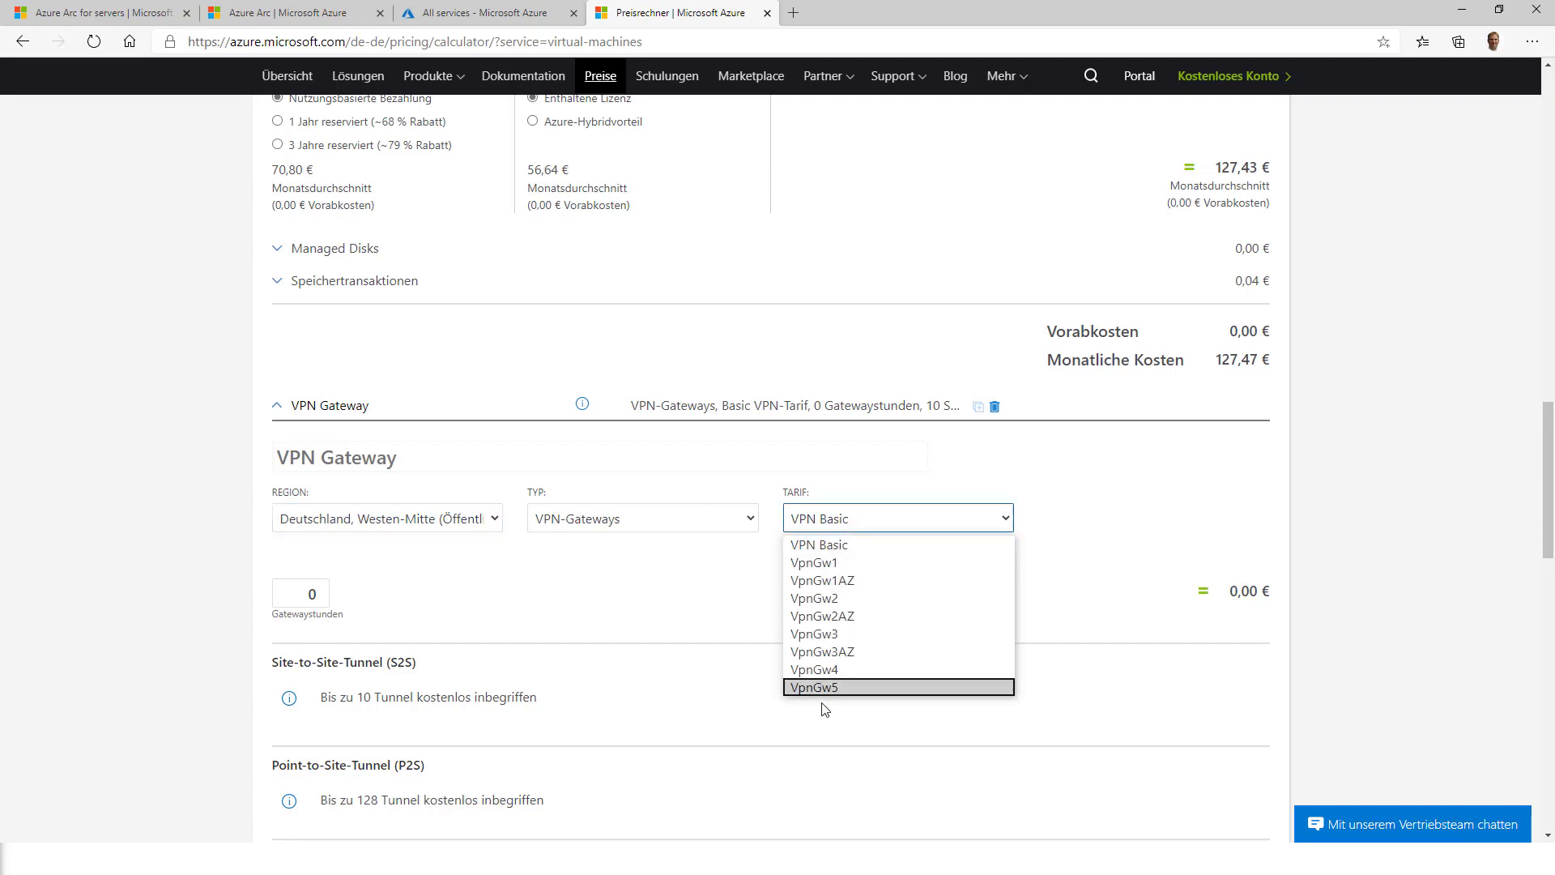
{"action": "left_click", "coordinate": [822, 562]}
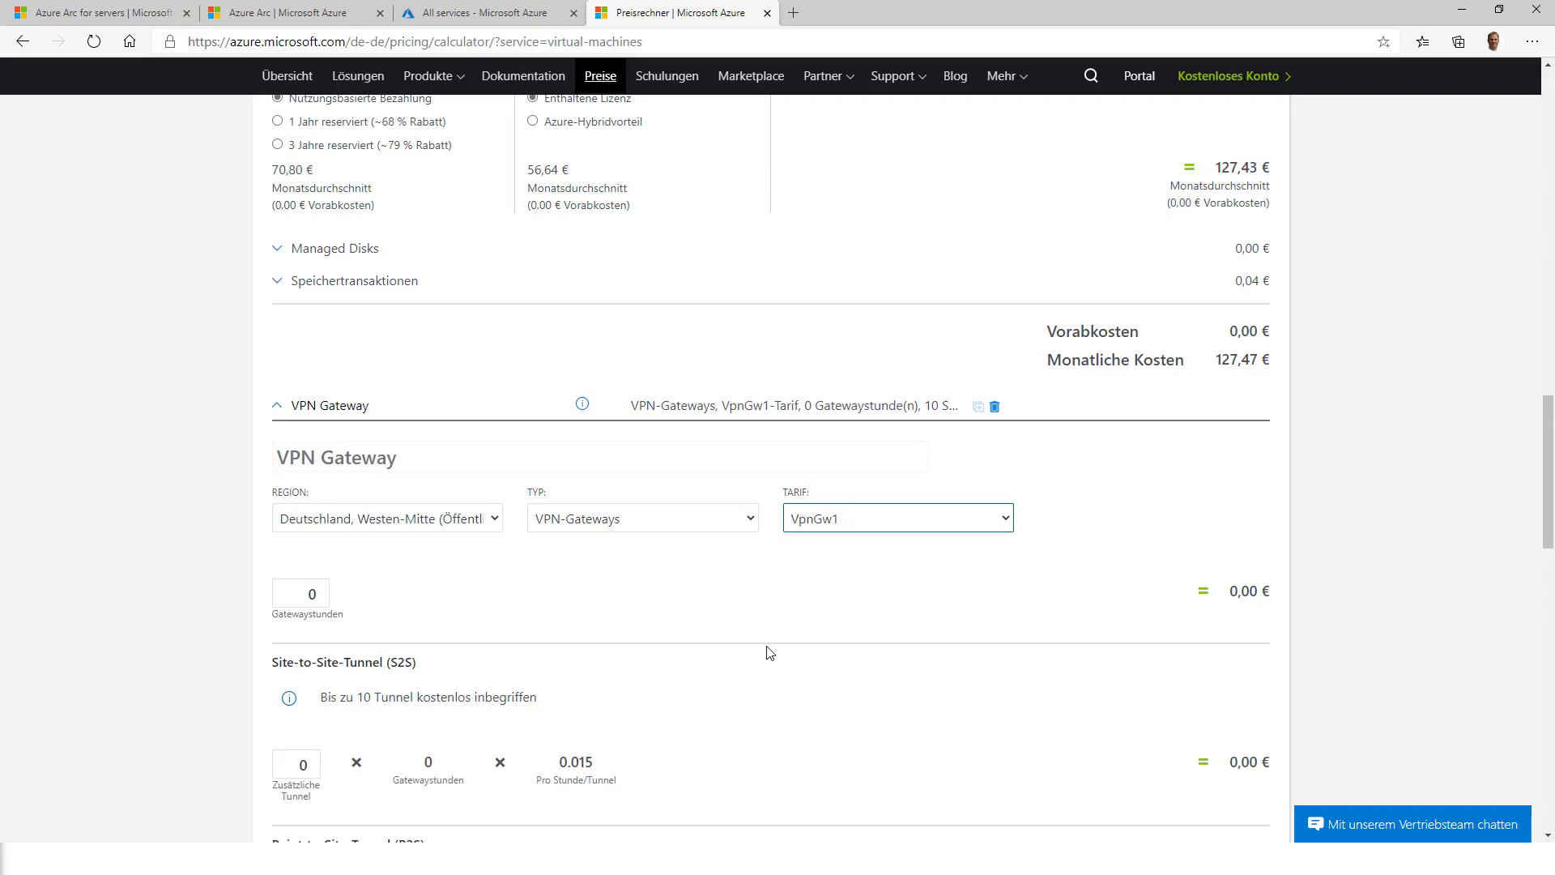
{"action": "scroll", "coordinate": [767, 650], "scroll_direction": "down", "scroll_amount": 2}
{"action": "left_click", "coordinate": [287, 469]}
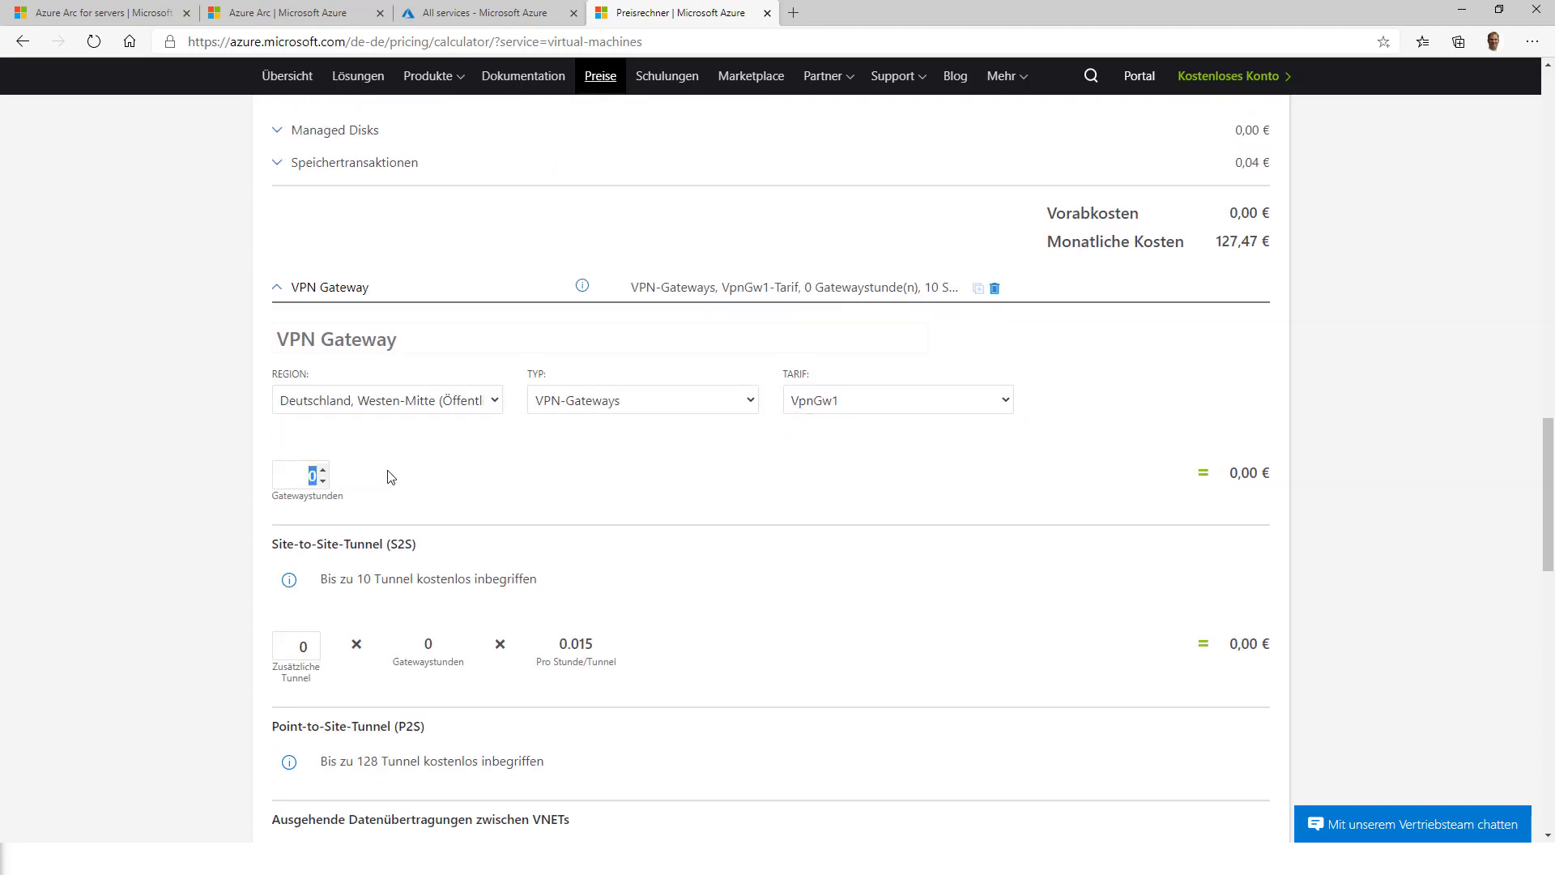
{"action": "type", "text": "730"}
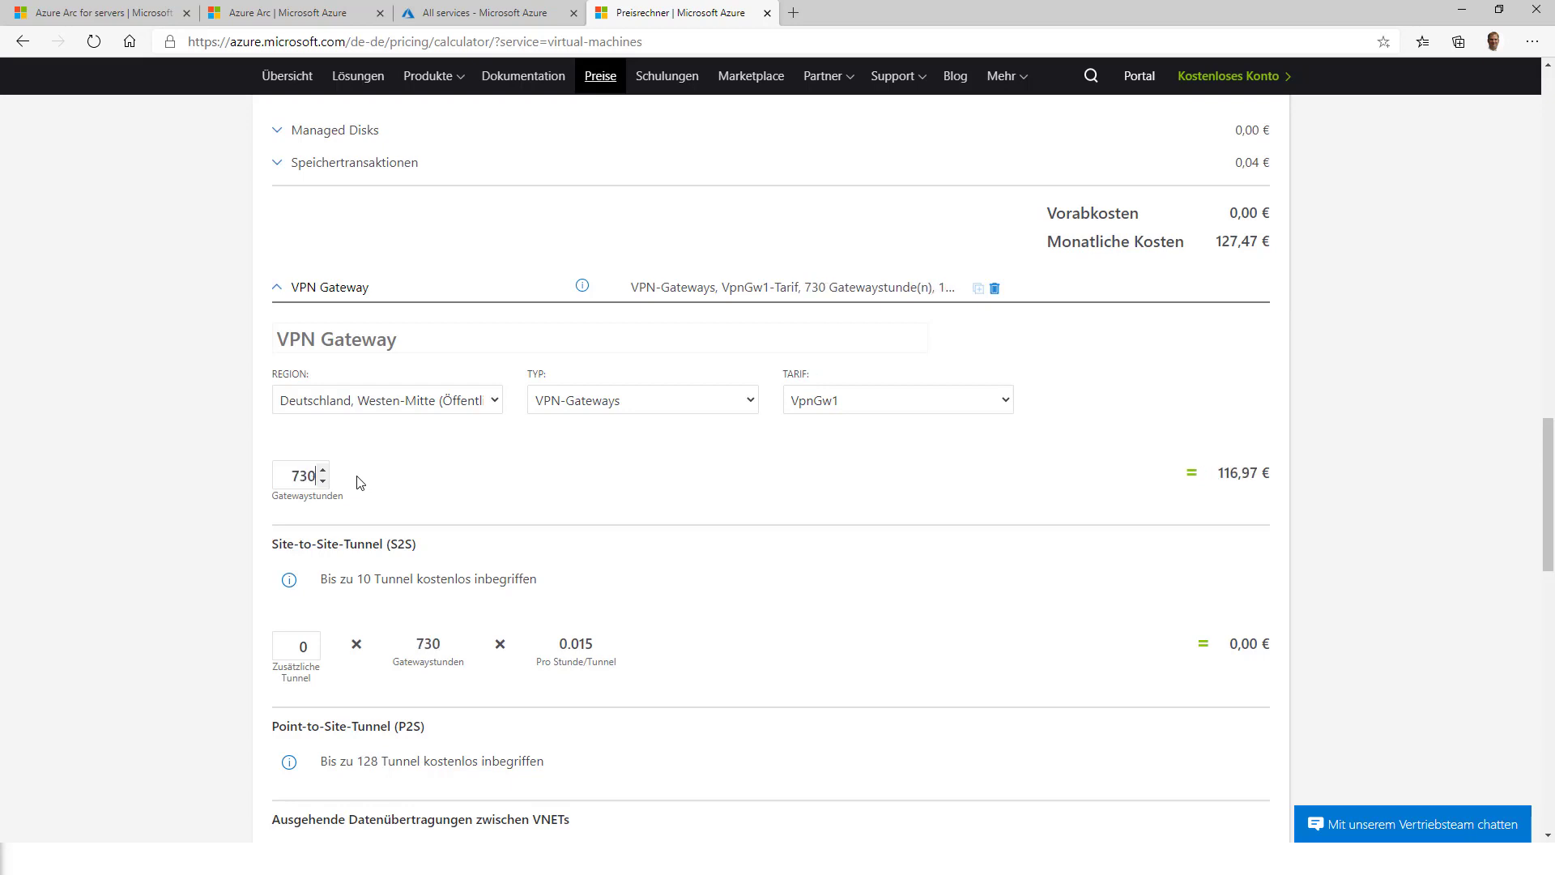
- Try 10 additional Site-to-Site tunnels for the VPN Gateway, and set the number back to 0
{"action": "scroll", "coordinate": [342, 559], "scroll_direction": "down", "scroll_amount": 1}
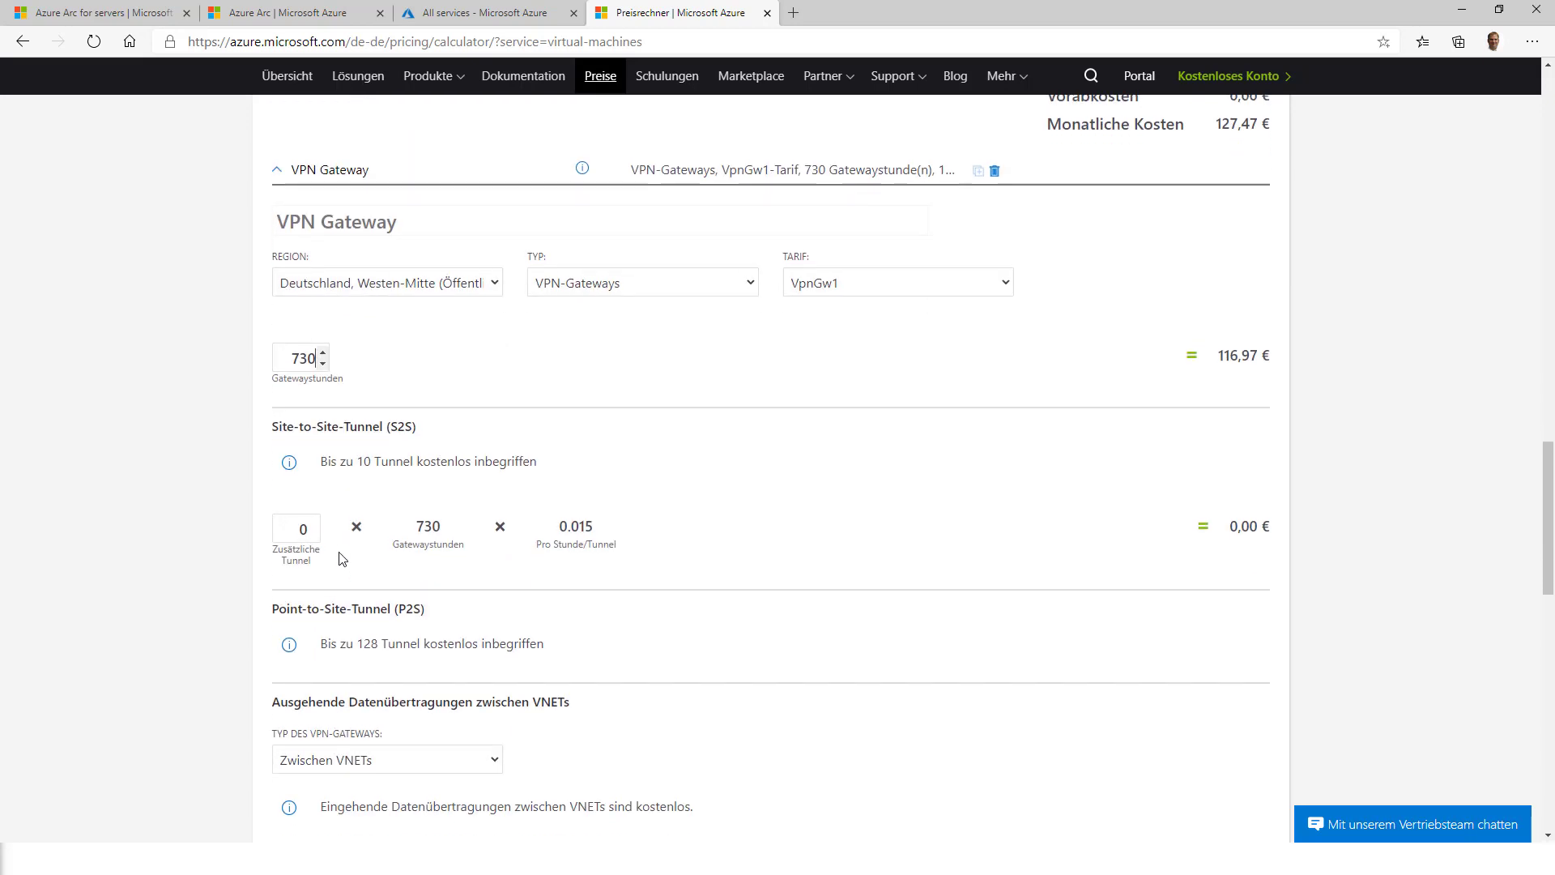
{"action": "double_click", "coordinate": [289, 526]}
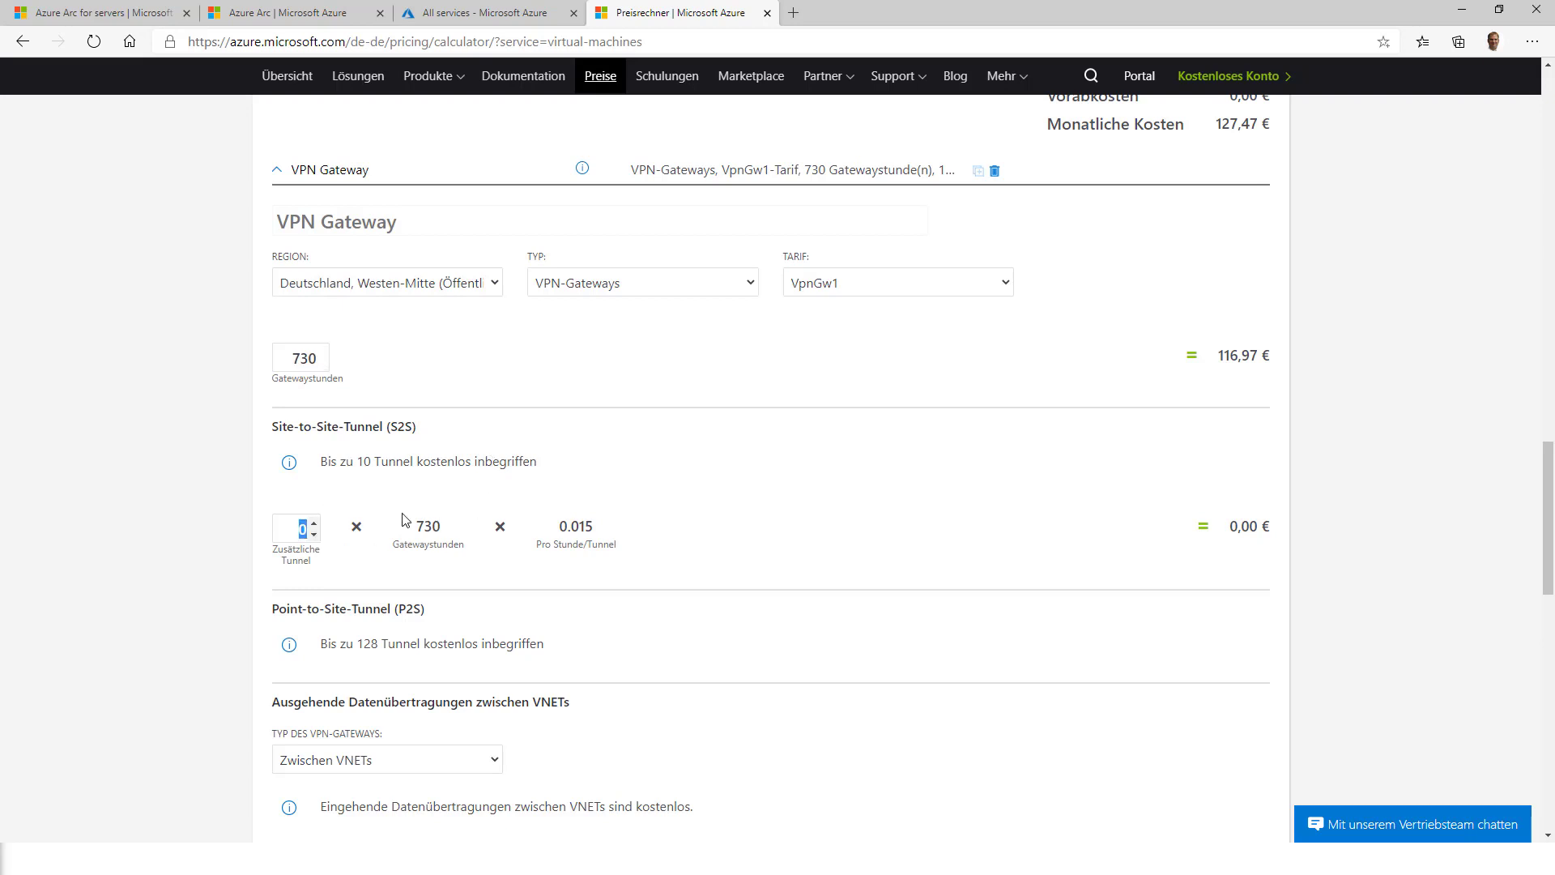
{"action": "type", "text": "10"}
{"action": "left_click", "coordinate": [780, 654]}
{"action": "scroll", "coordinate": [780, 655], "scroll_direction": "down", "scroll_amount": 1}
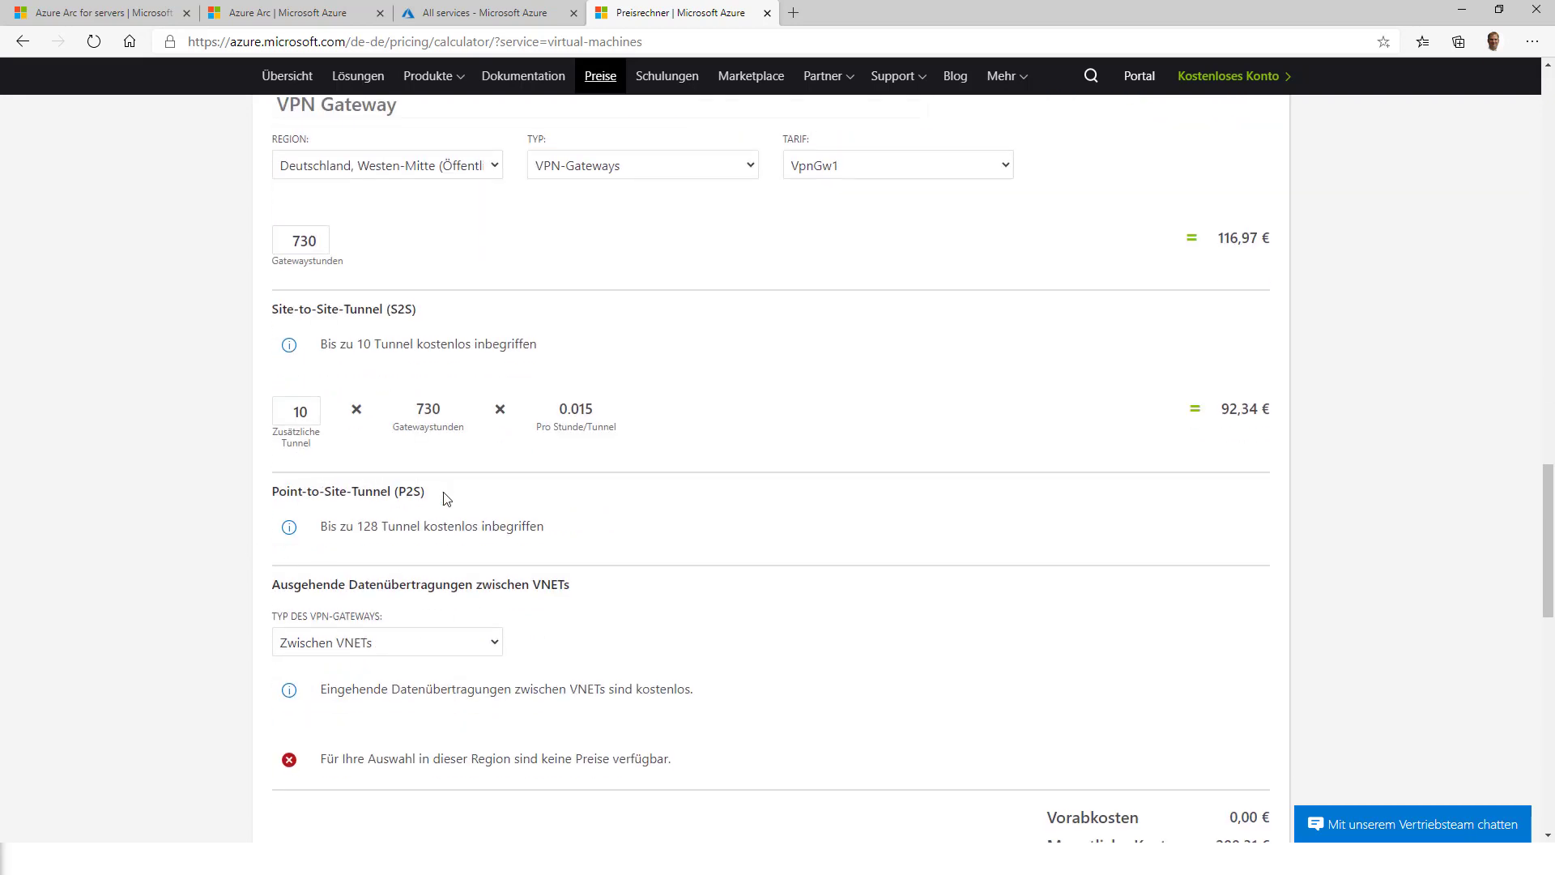
{"action": "double_click", "coordinate": [296, 411]}
{"action": "type", "text": "0"}
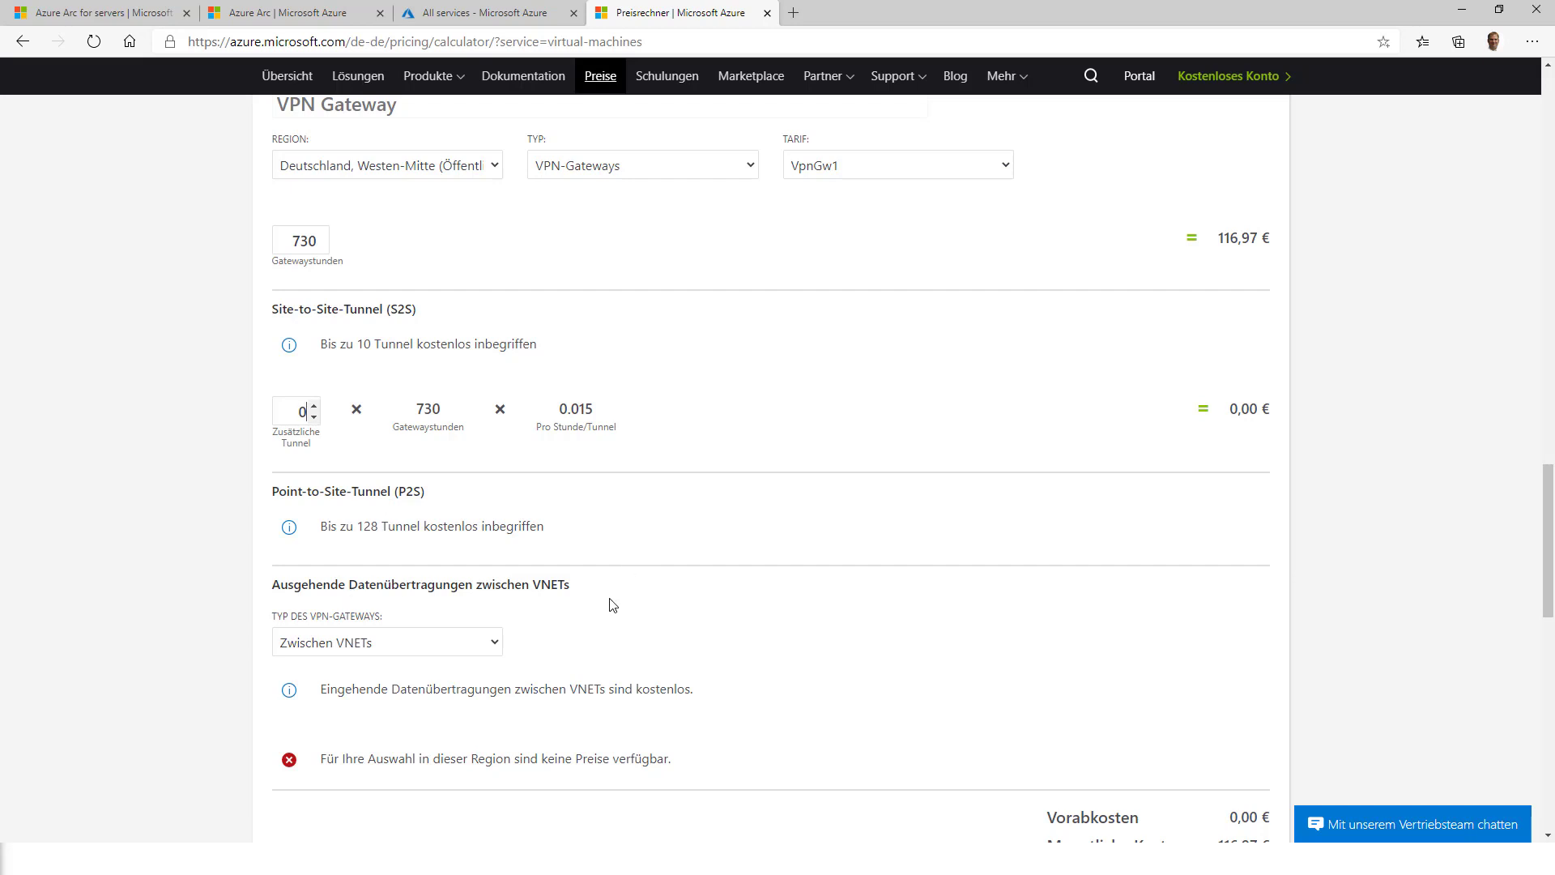
- Try the VPN type for outbound data transfers, switch back to Zwischen VNETs, and read the note on inbound transfers
{"action": "scroll", "coordinate": [613, 605], "scroll_direction": "down", "scroll_amount": 3}
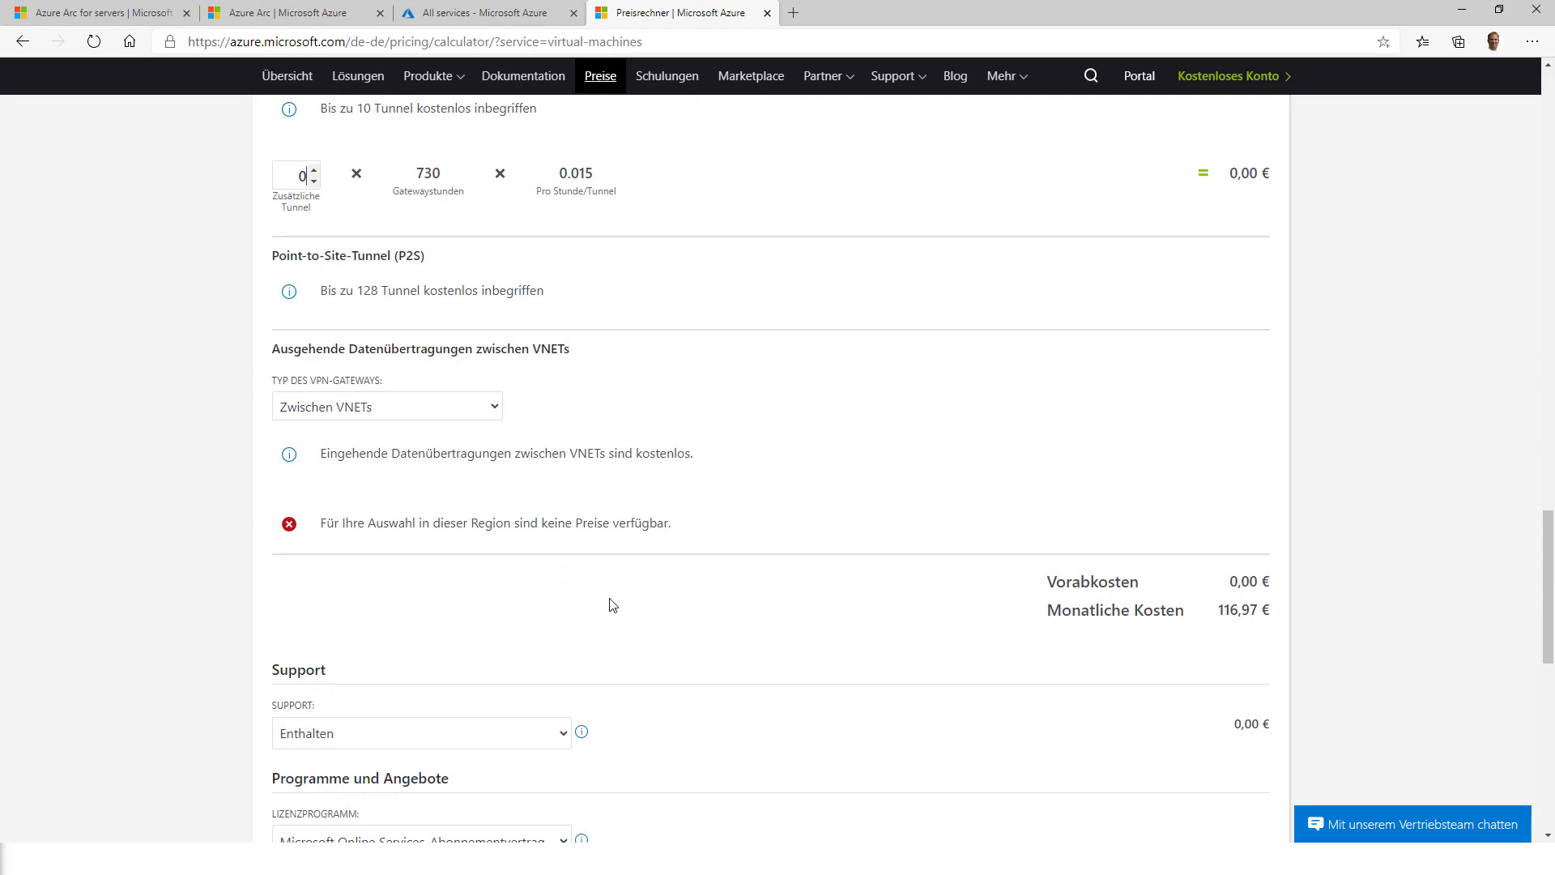
{"action": "scroll", "coordinate": [613, 605], "scroll_direction": "up", "scroll_amount": 3}
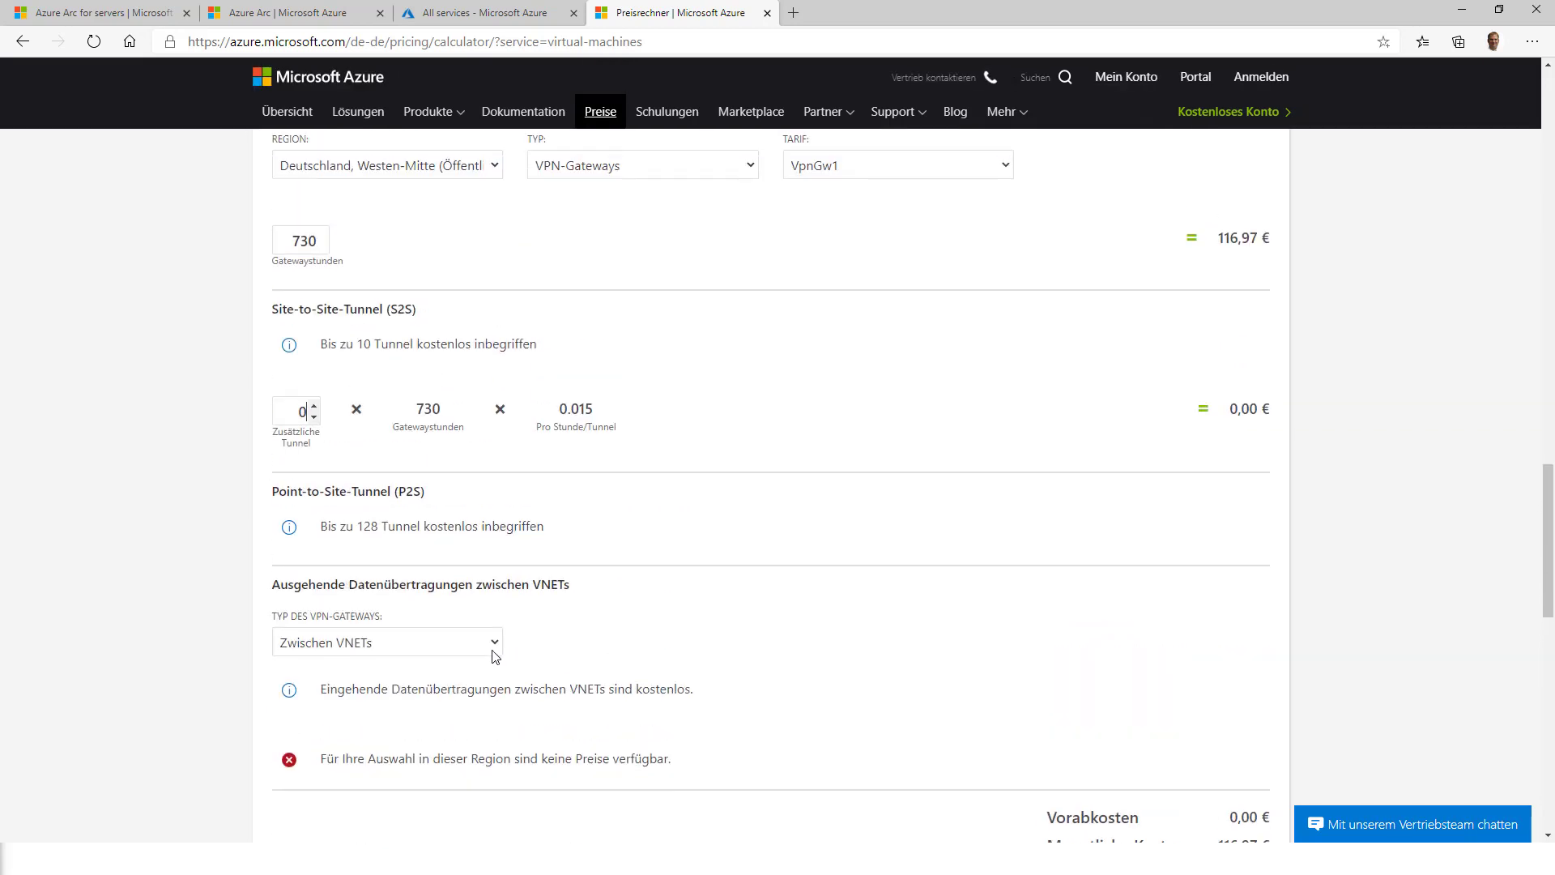
{"action": "left_click", "coordinate": [474, 648]}
{"action": "left_click", "coordinate": [460, 687]}
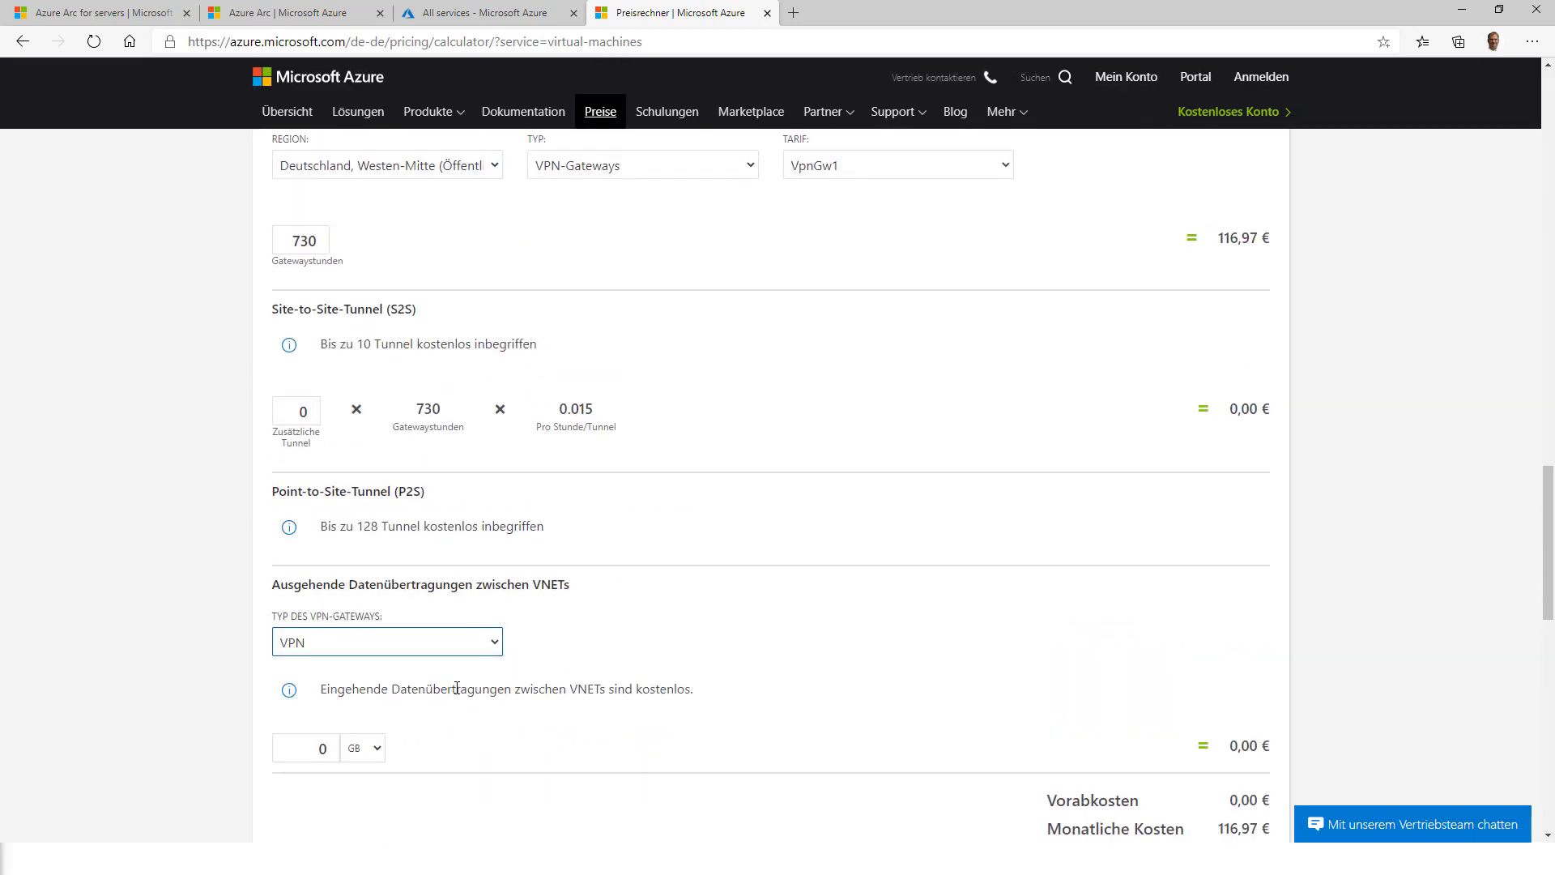
{"action": "left_click", "coordinate": [492, 648]}
{"action": "left_click", "coordinate": [475, 665]}
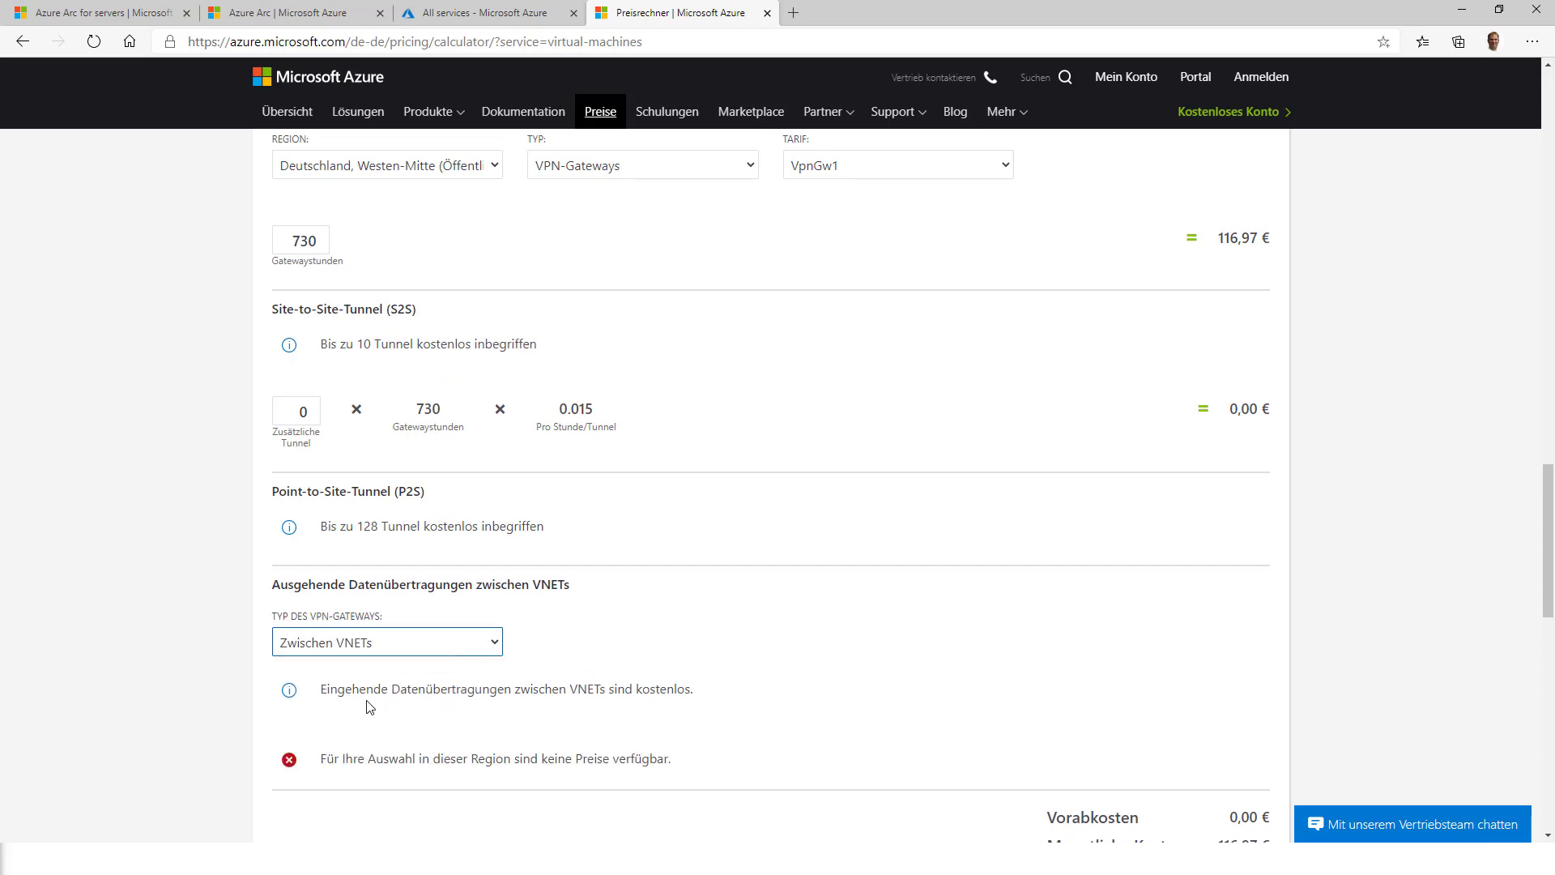
{"action": "left_click_drag", "start_coordinate": [380, 689], "coordinate": [739, 706]}
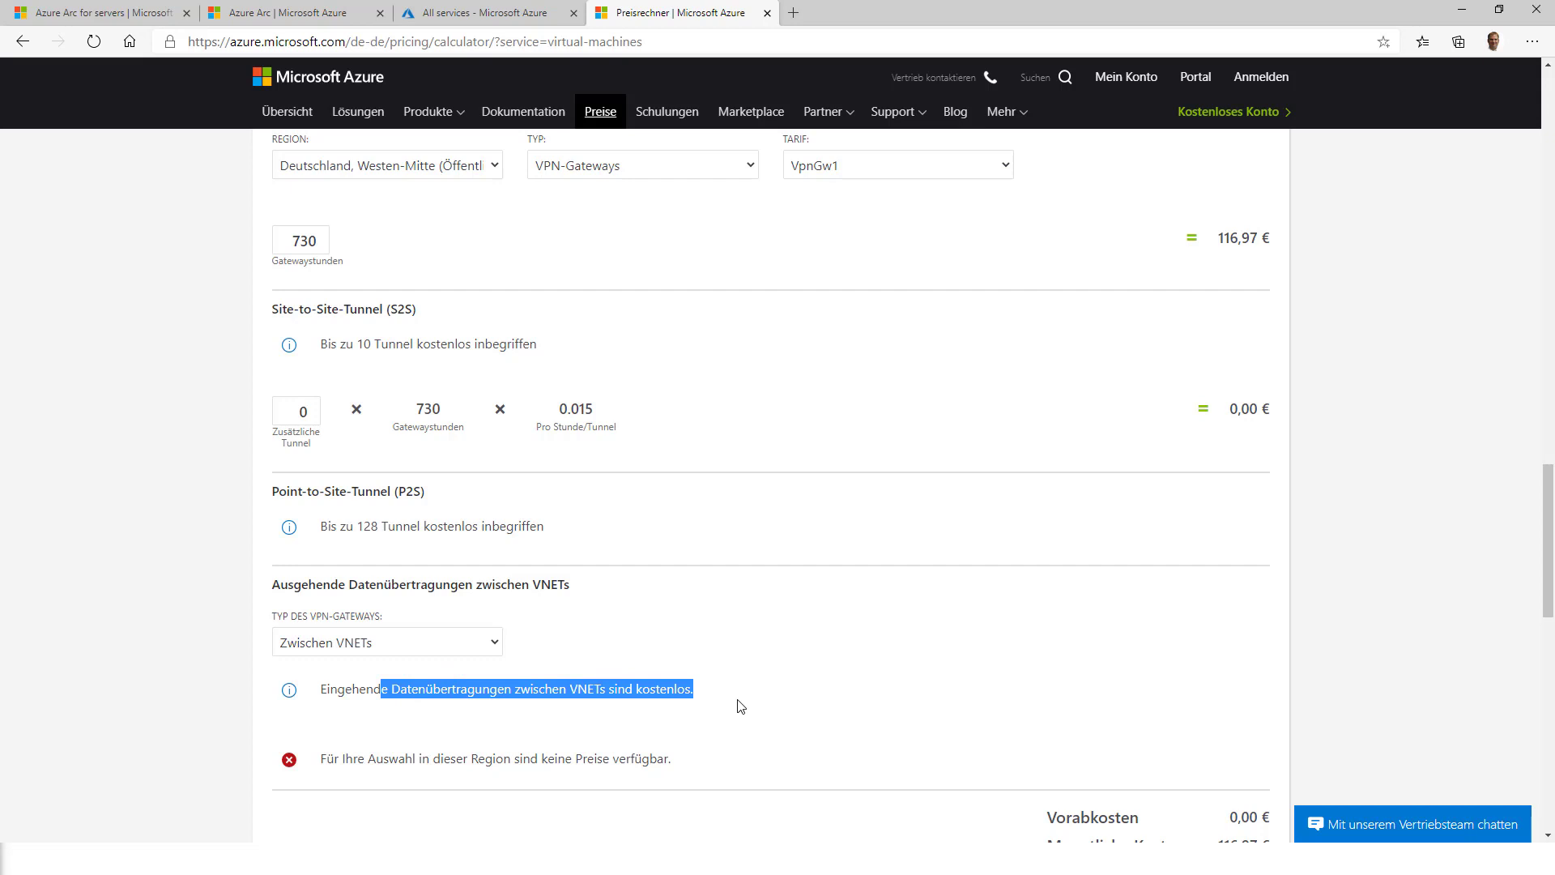
- Set the outbound data transfer type to VPN with 100 GB, and check the estimate's total monthly cost
{"action": "left_click", "coordinate": [441, 646]}
{"action": "left_click", "coordinate": [419, 687]}
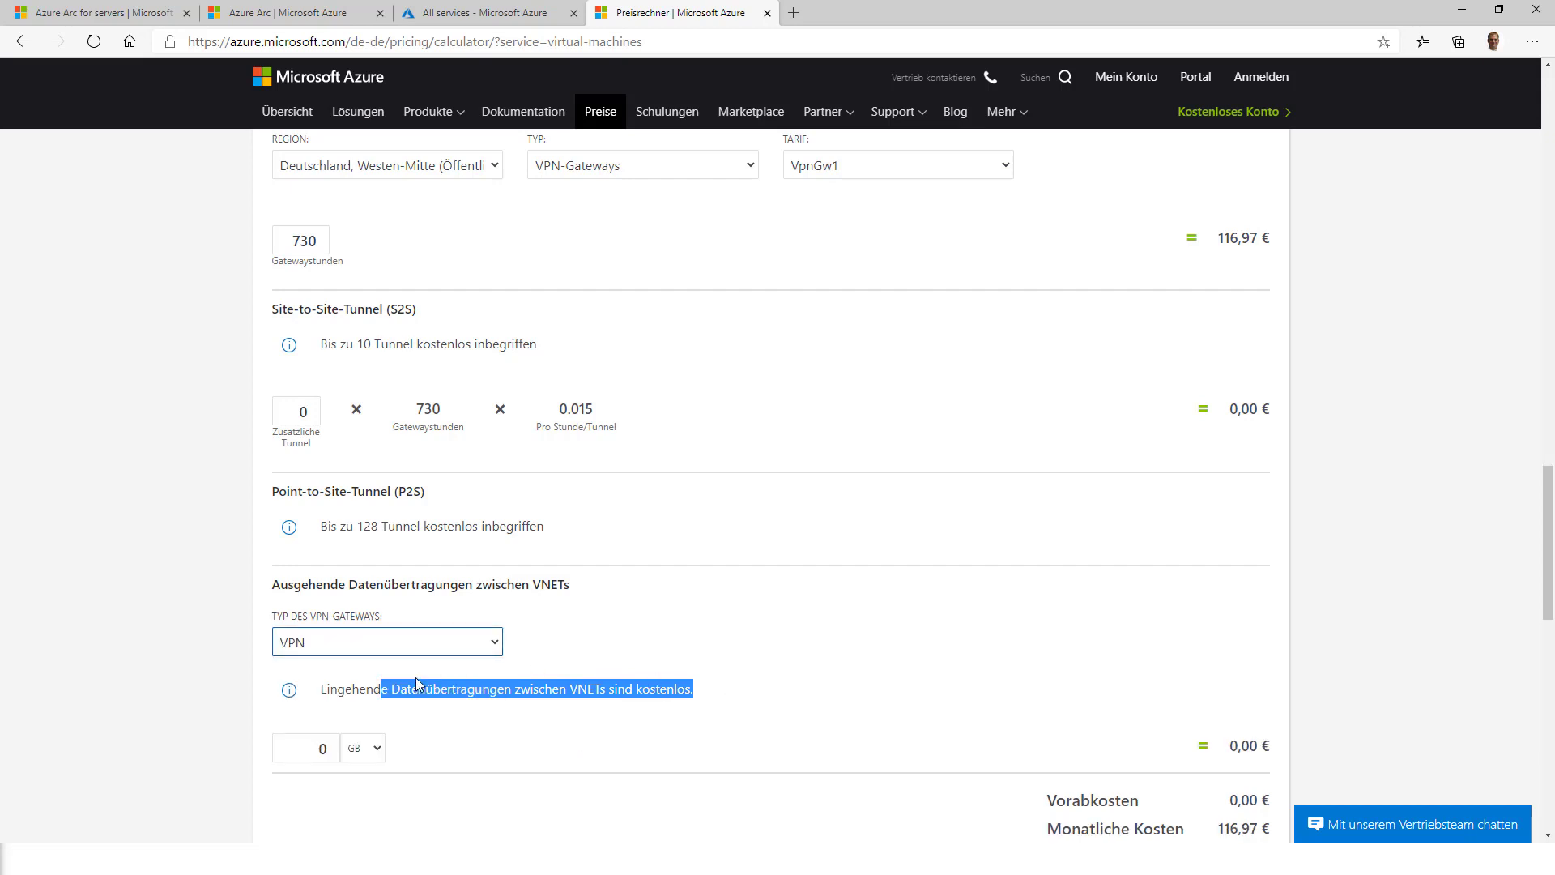
{"action": "scroll", "coordinate": [416, 681], "scroll_direction": "down", "scroll_amount": 4}
{"action": "double_click", "coordinate": [322, 395]}
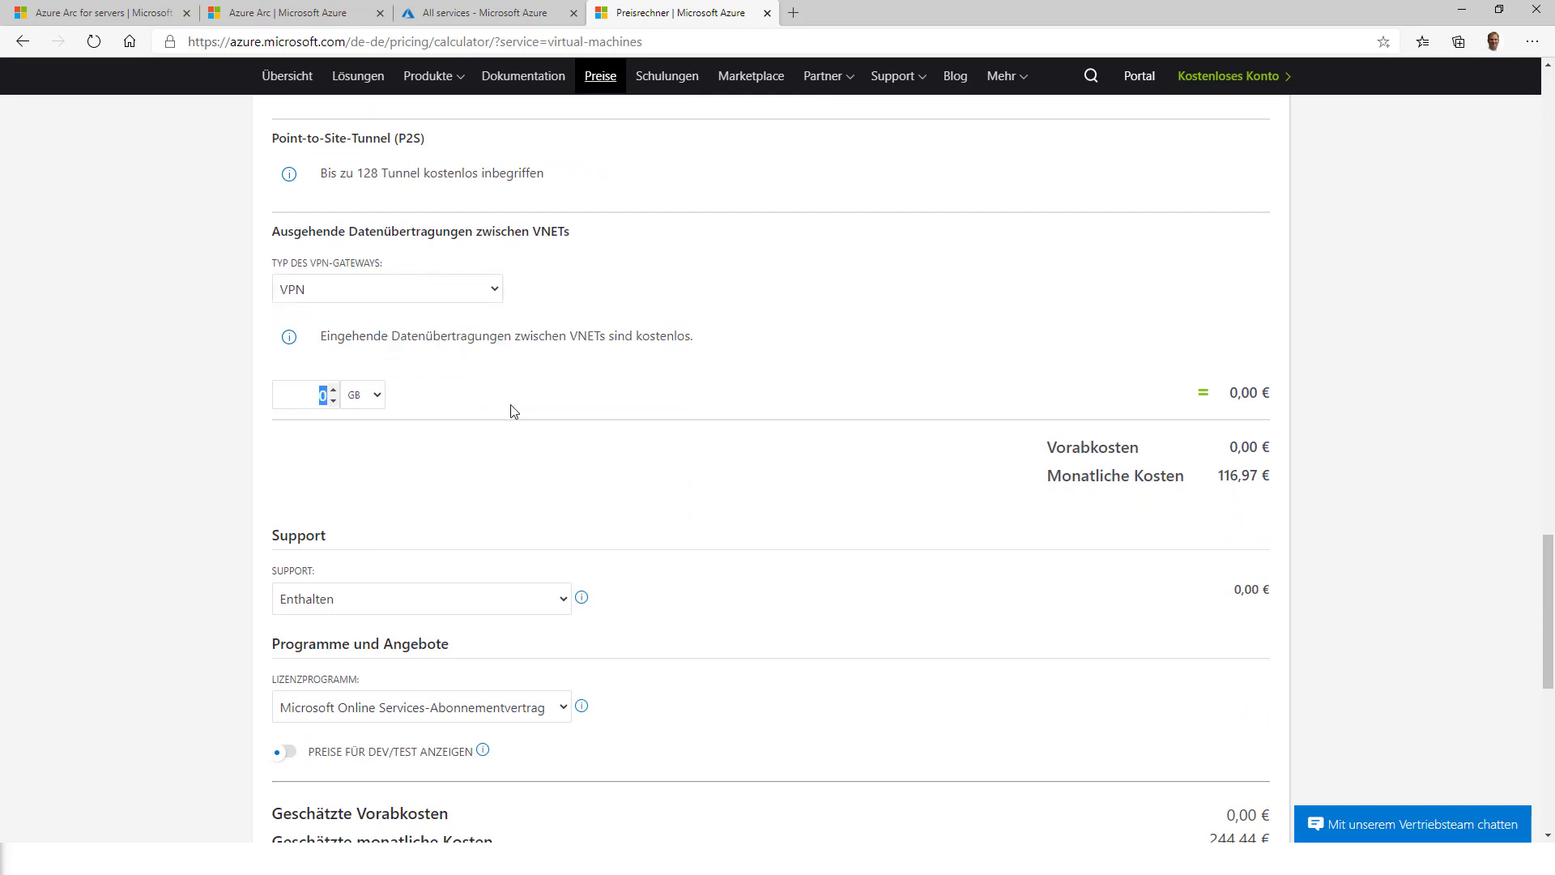
{"action": "type", "text": "100"}
{"action": "scroll", "coordinate": [677, 545], "scroll_direction": "down", "scroll_amount": 4}
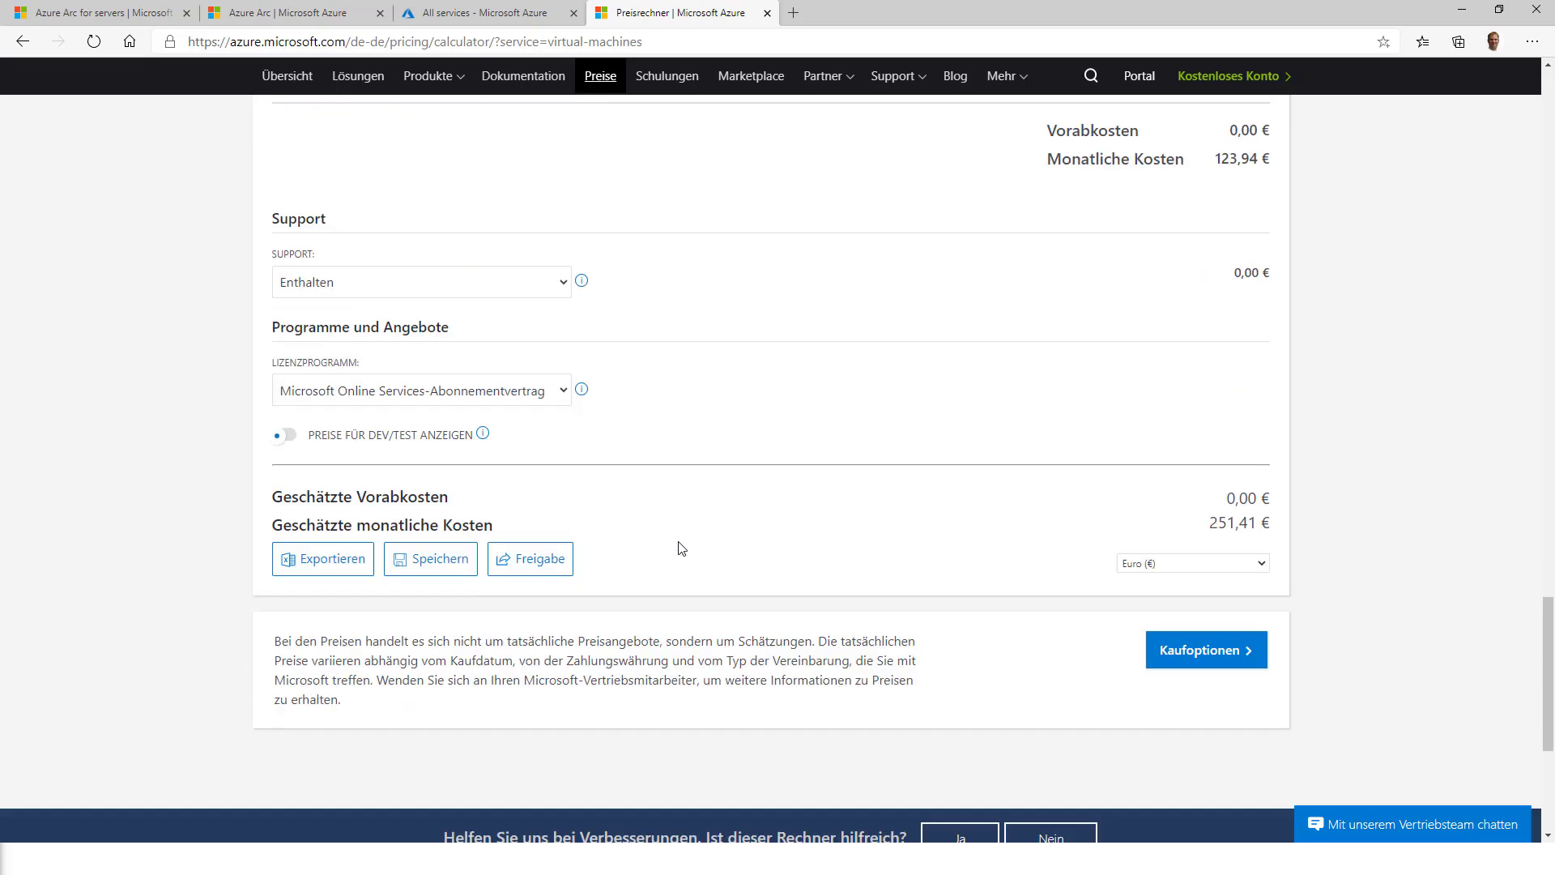
{"action": "left_click_drag", "start_coordinate": [1208, 485], "coordinate": [1265, 484]}
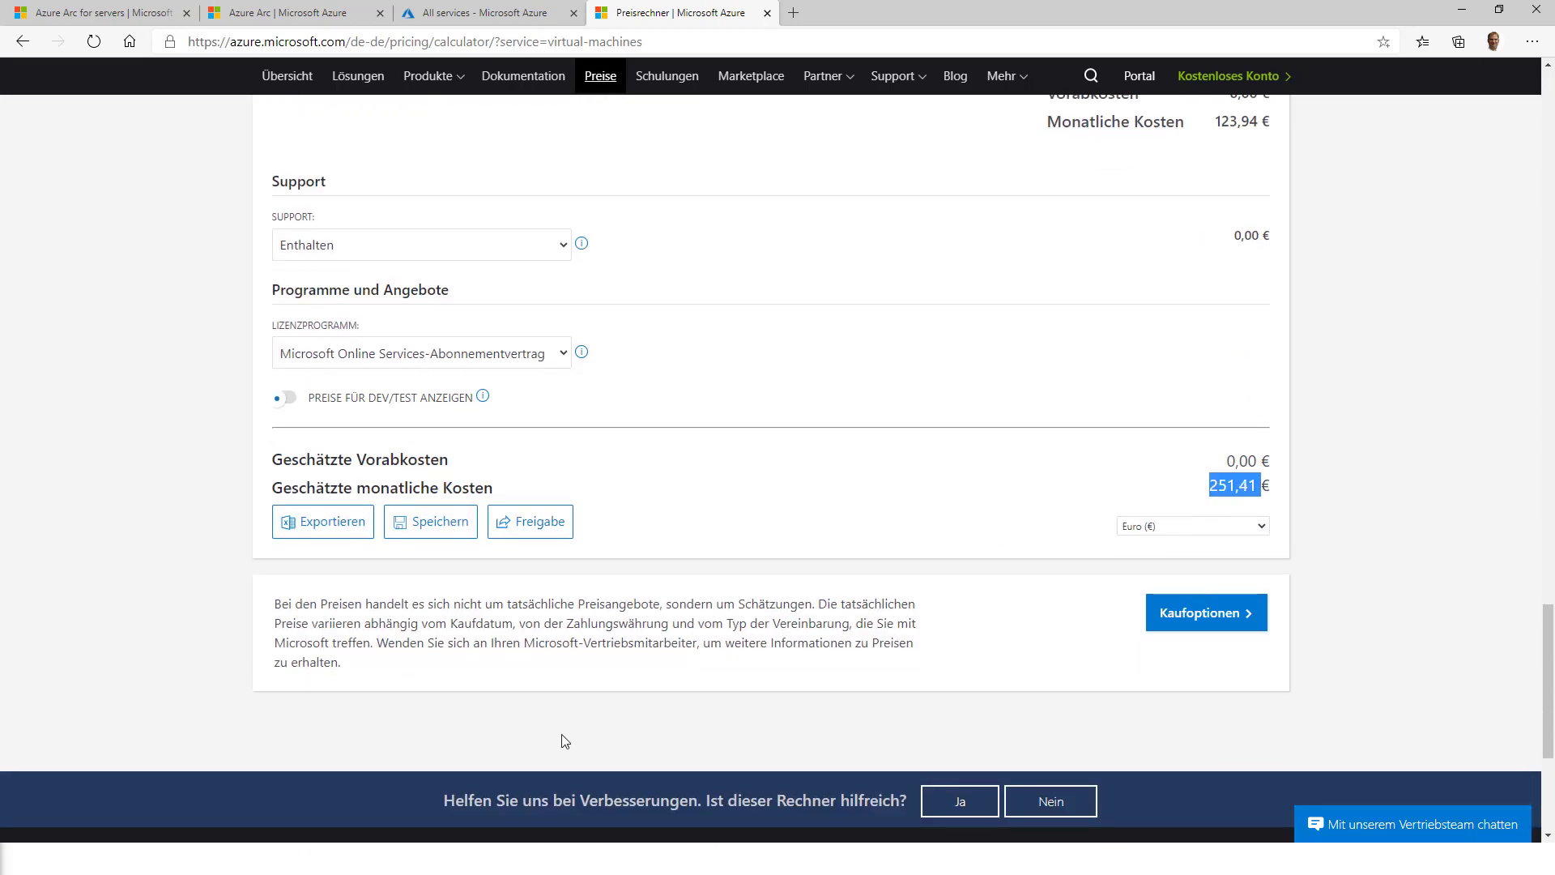
- Look through the Storage products, search the product catalogue for "backup", and add Azure Backup to the estimate
{"action": "scroll", "coordinate": [545, 704], "scroll_direction": "up", "scroll_amount": 5}
{"action": "scroll", "coordinate": [510, 645], "scroll_direction": "up", "scroll_amount": 20}
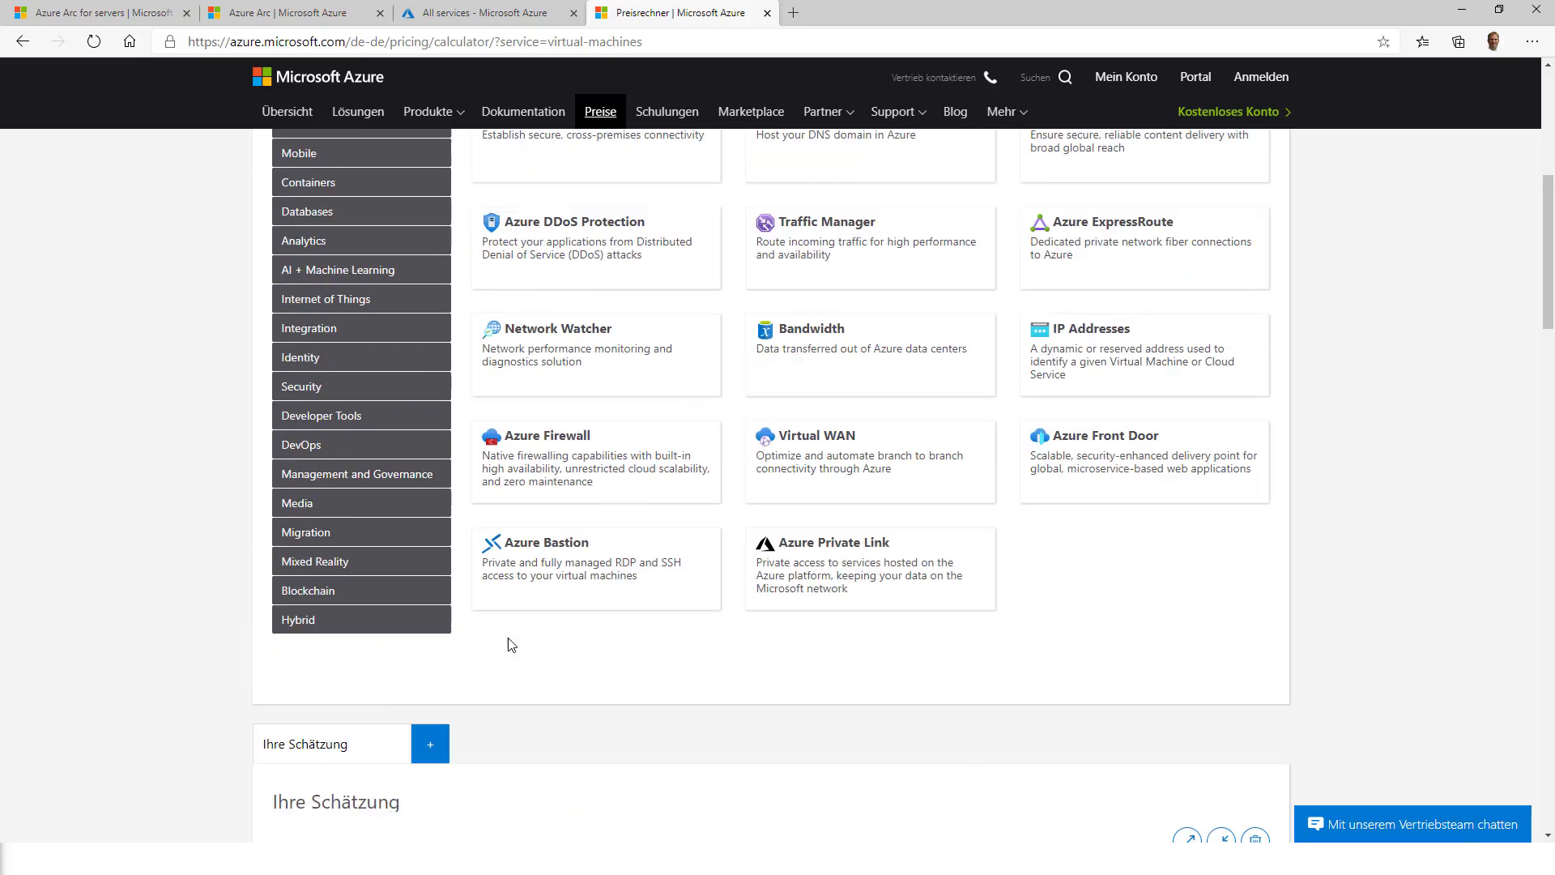
{"action": "scroll", "coordinate": [510, 646], "scroll_direction": "down", "scroll_amount": 3}
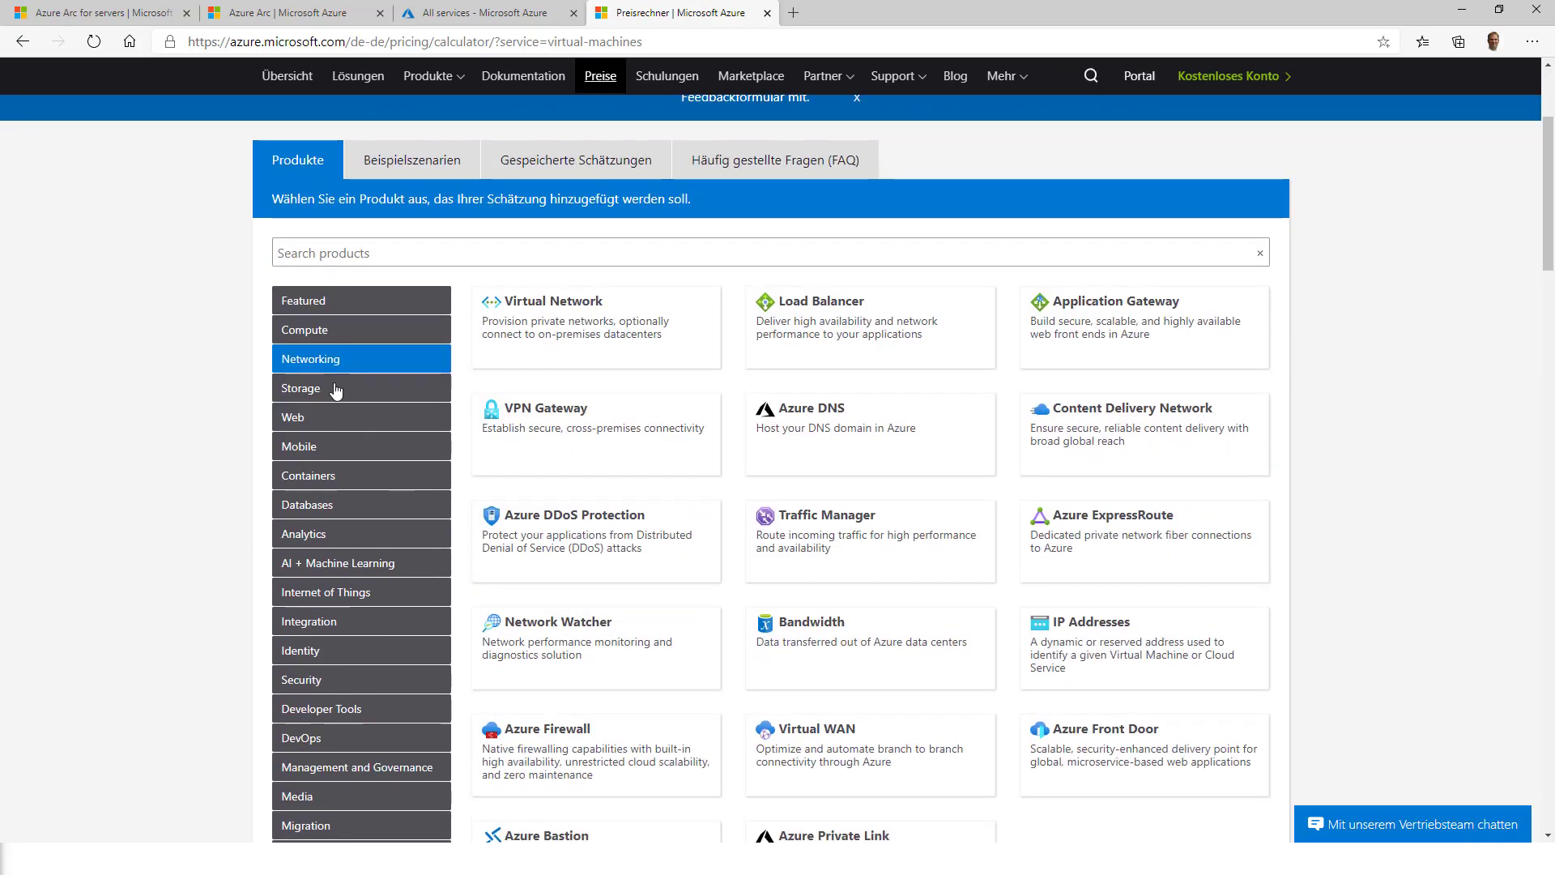
{"action": "left_click", "coordinate": [336, 390]}
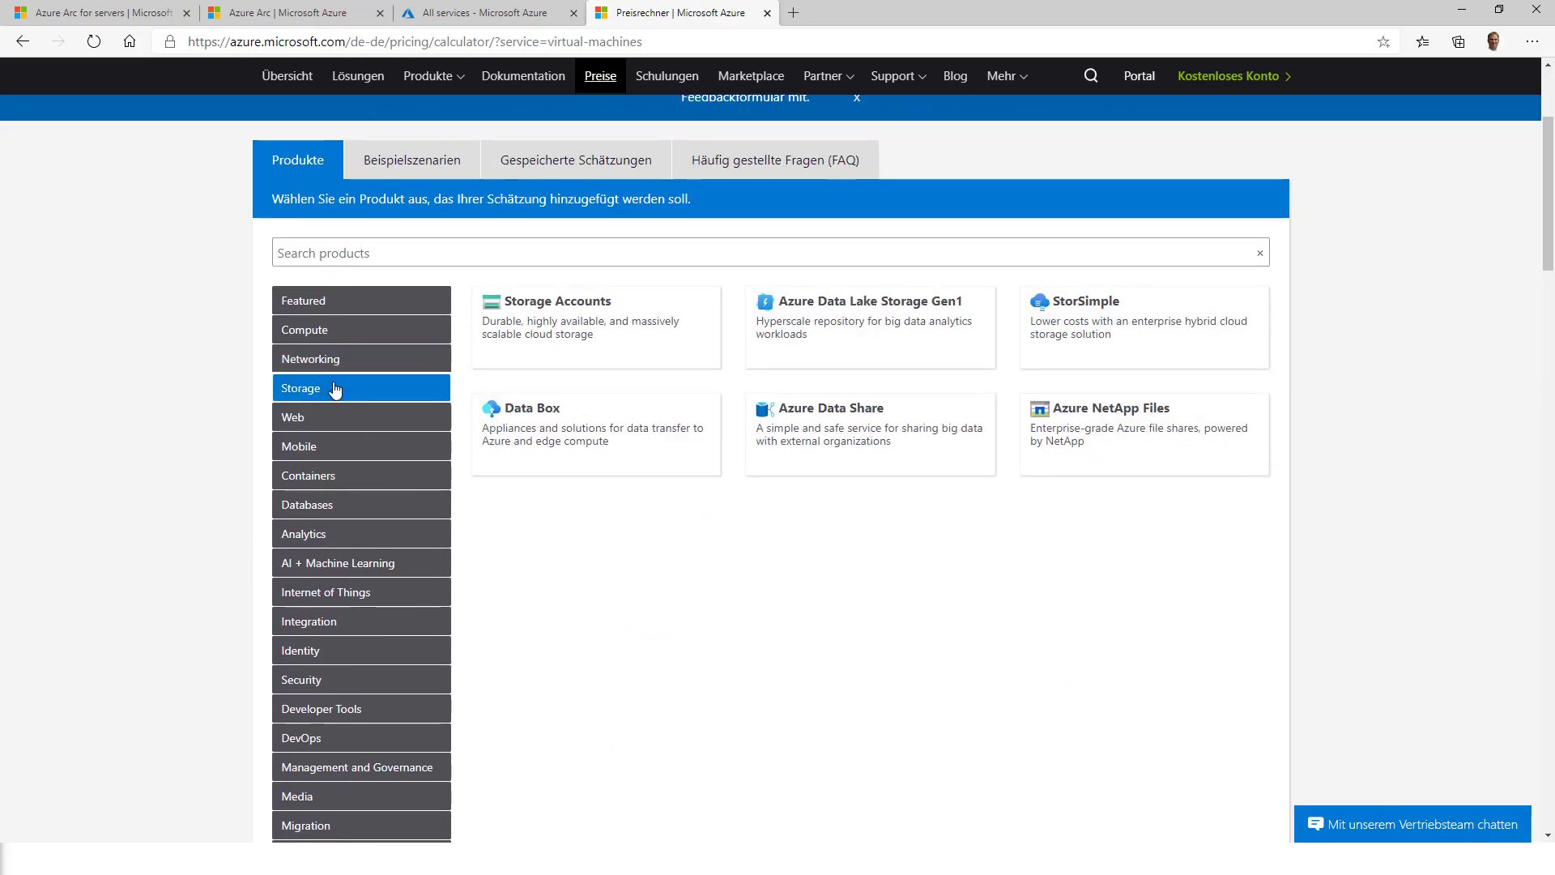
{"action": "scroll", "coordinate": [344, 518], "scroll_direction": "down", "scroll_amount": 2}
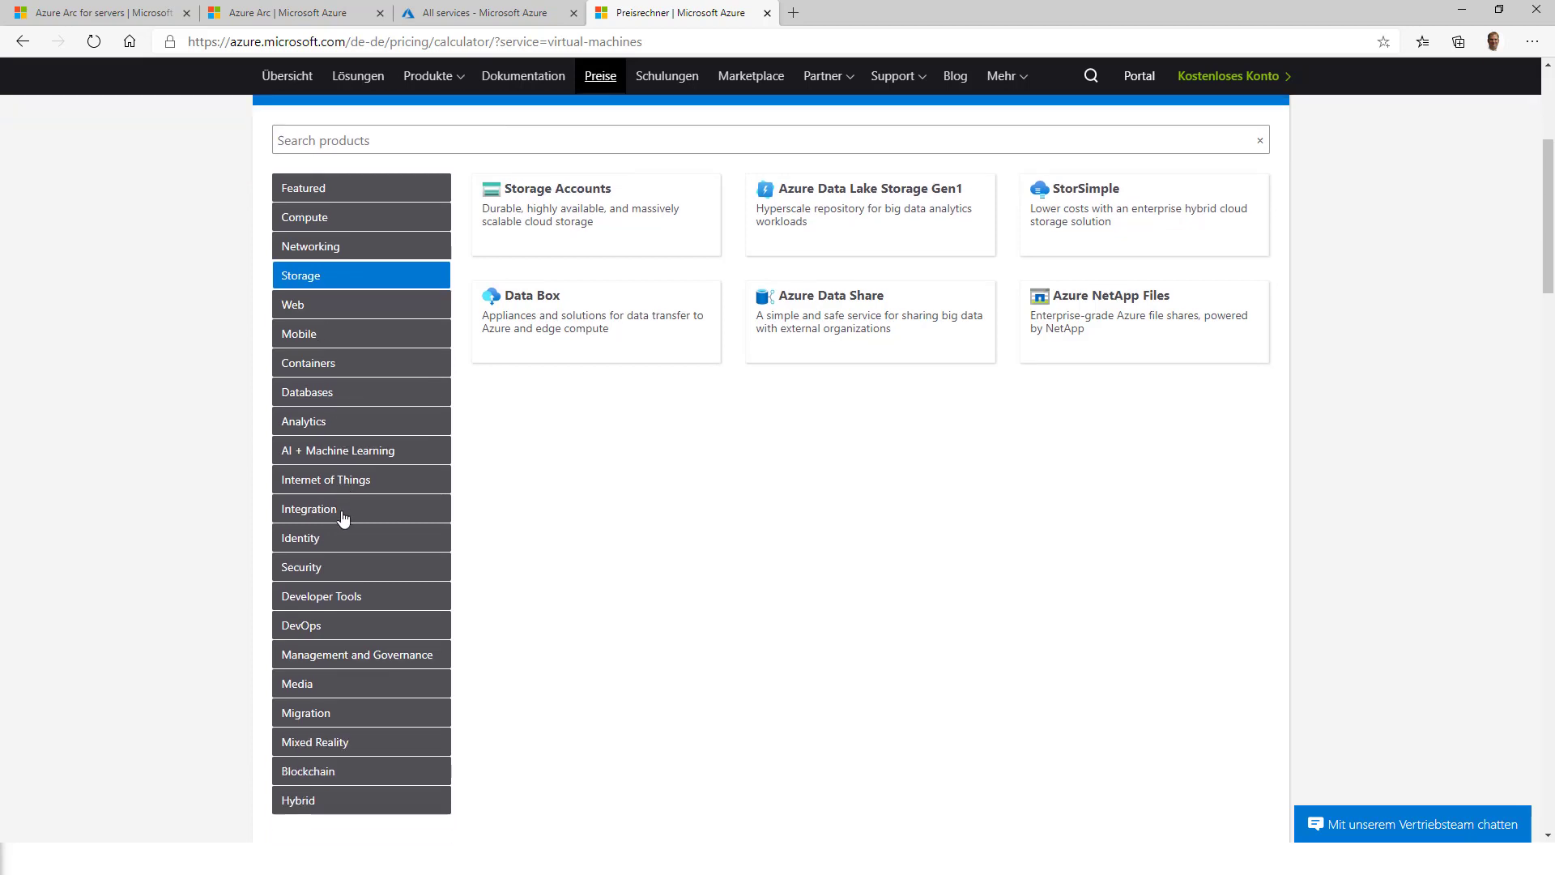
{"action": "scroll", "coordinate": [354, 486], "scroll_direction": "up", "scroll_amount": 4}
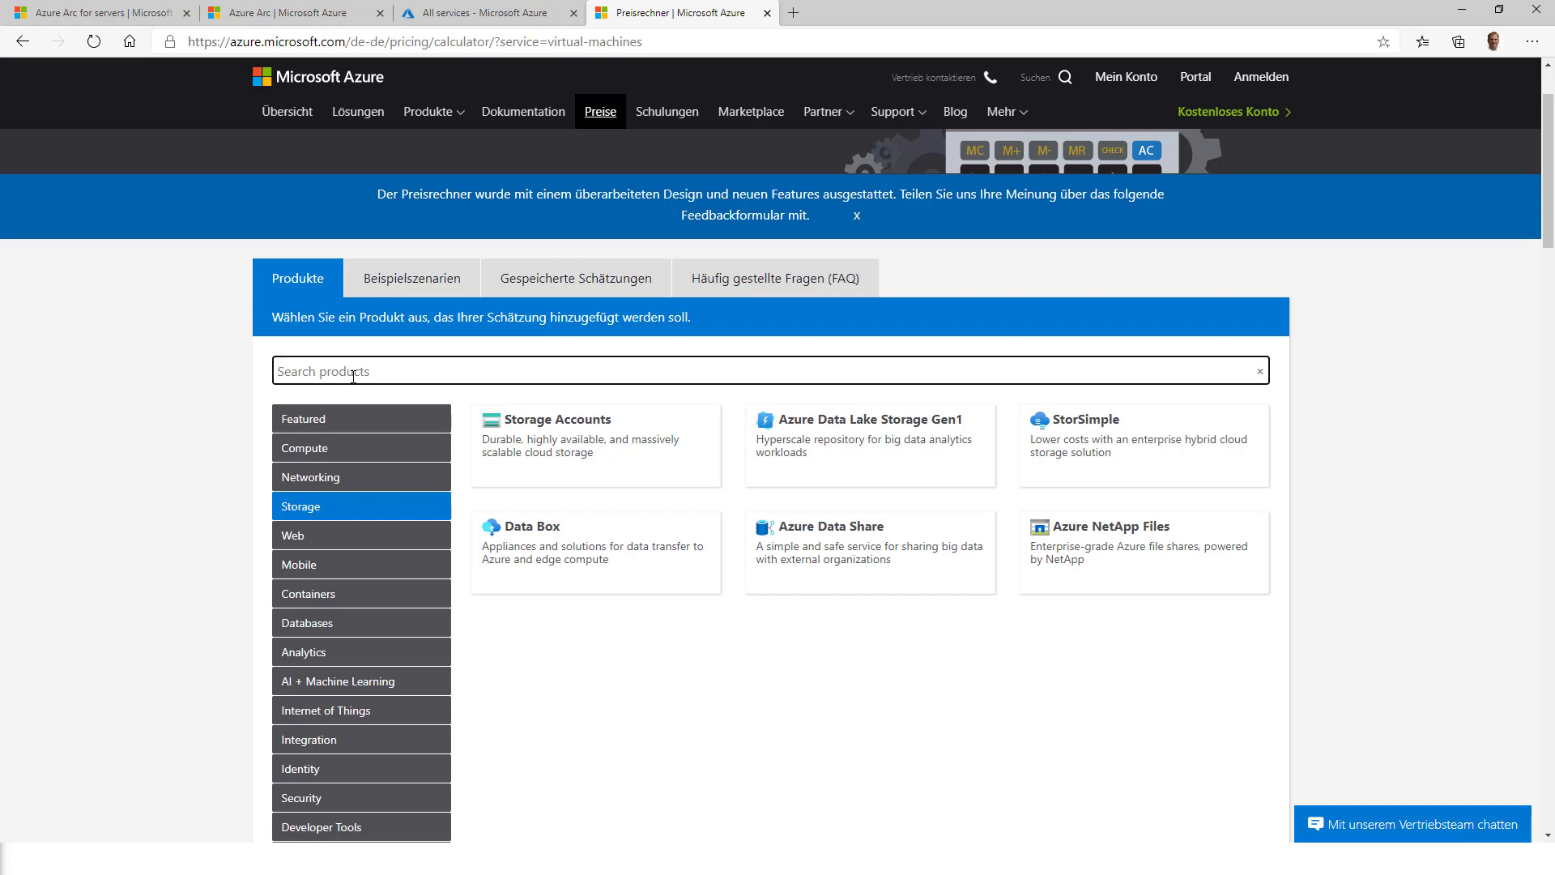
{"action": "left_click", "coordinate": [353, 372]}
{"action": "type", "text": "backup"}
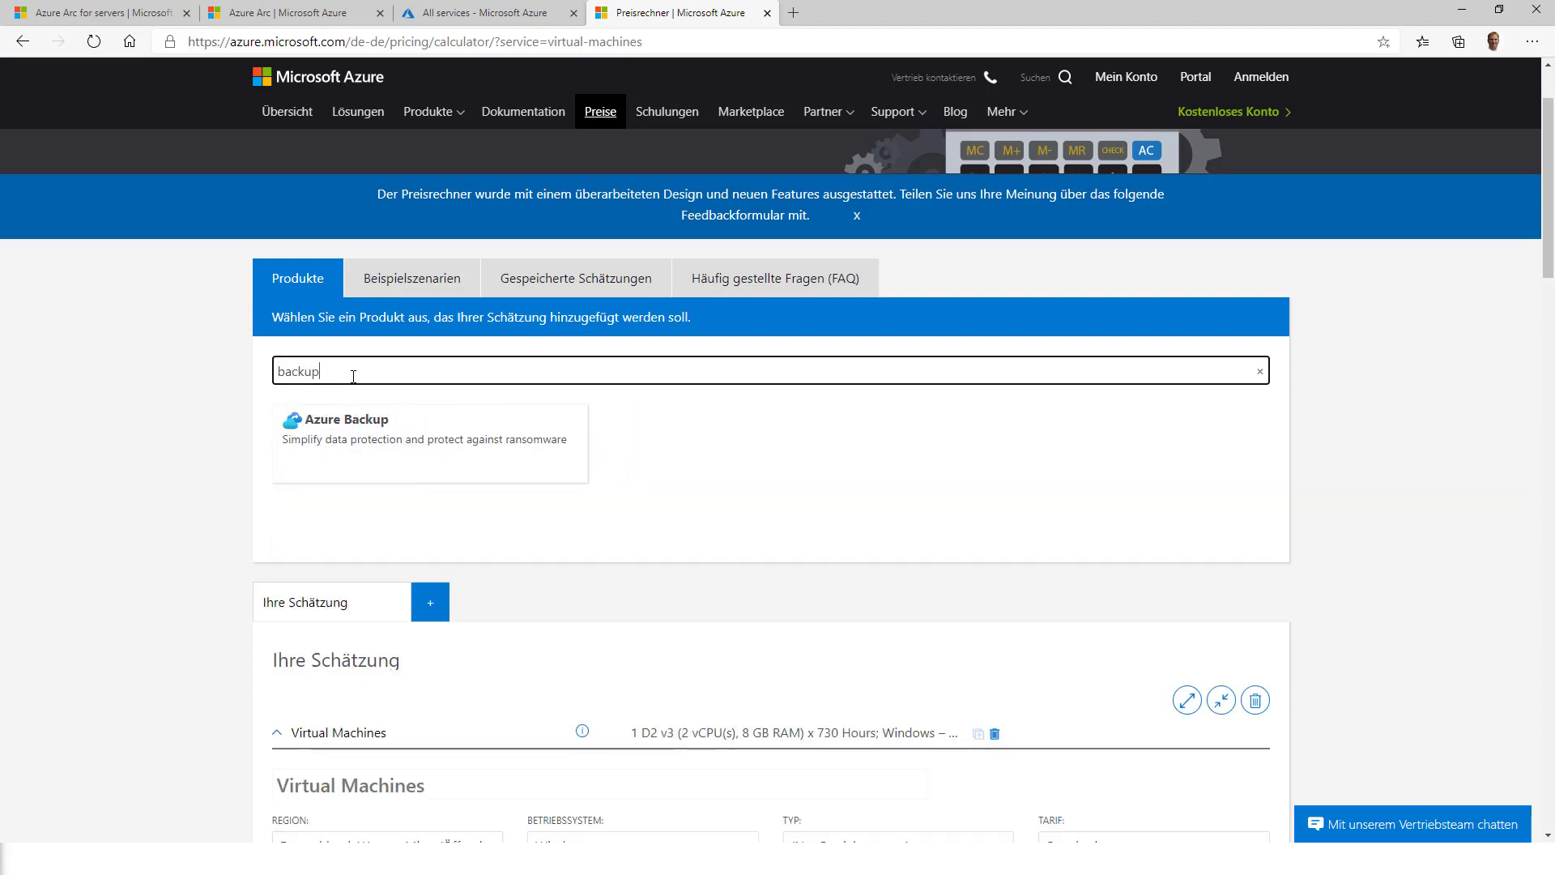
{"action": "left_click", "coordinate": [374, 440]}
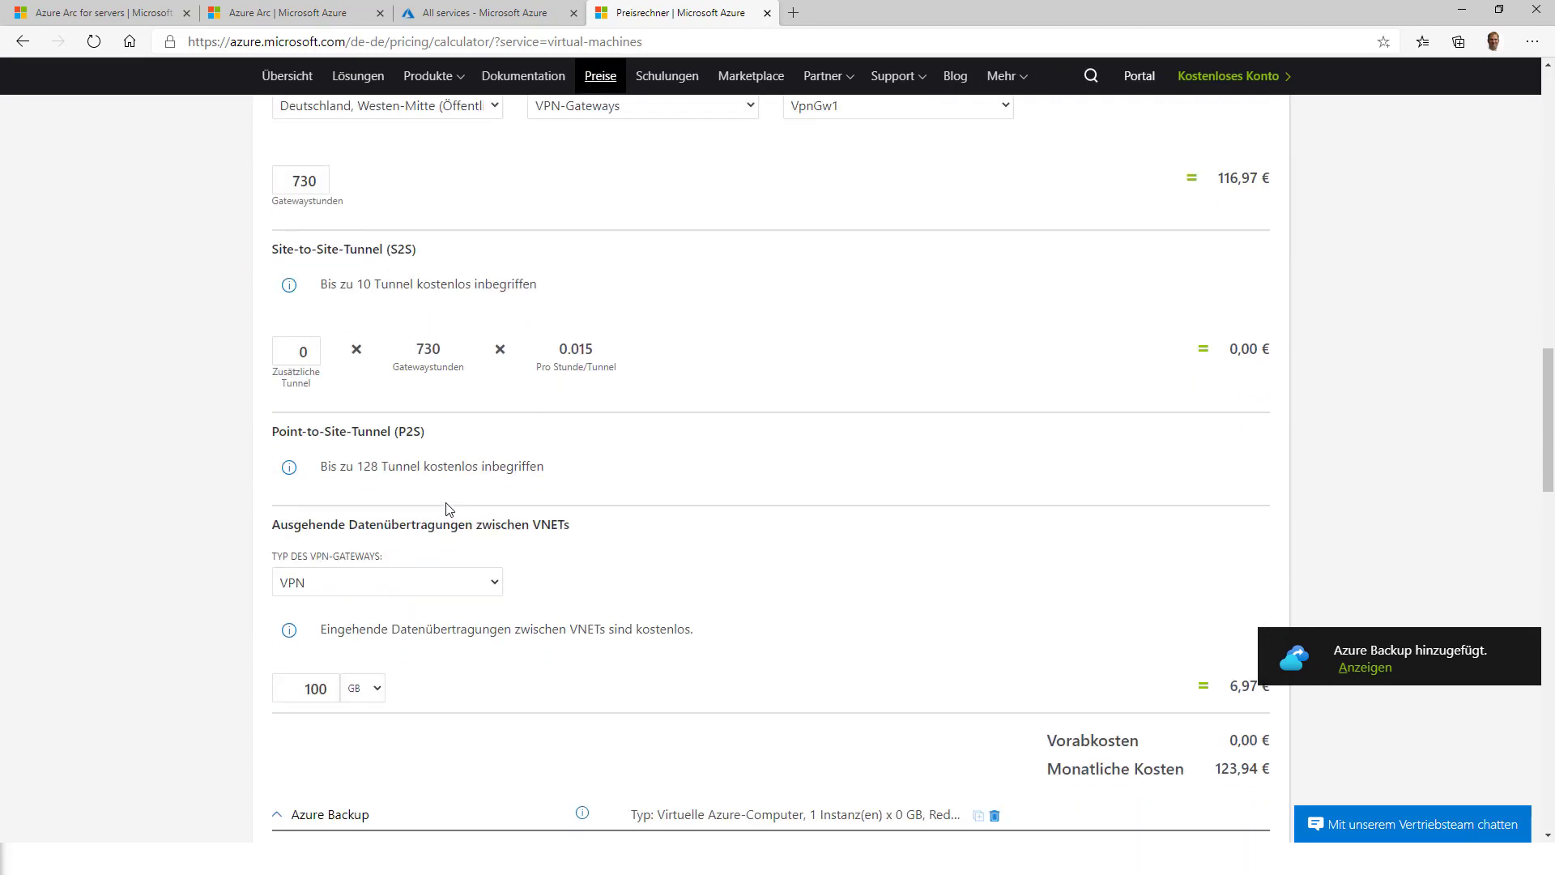
- Set Azure Backup's region to Deutschland, Westen-Mitte (Öffentlich) and its data size to 100 GB, and check its monthly cost
{"action": "left_click", "coordinate": [383, 338]}
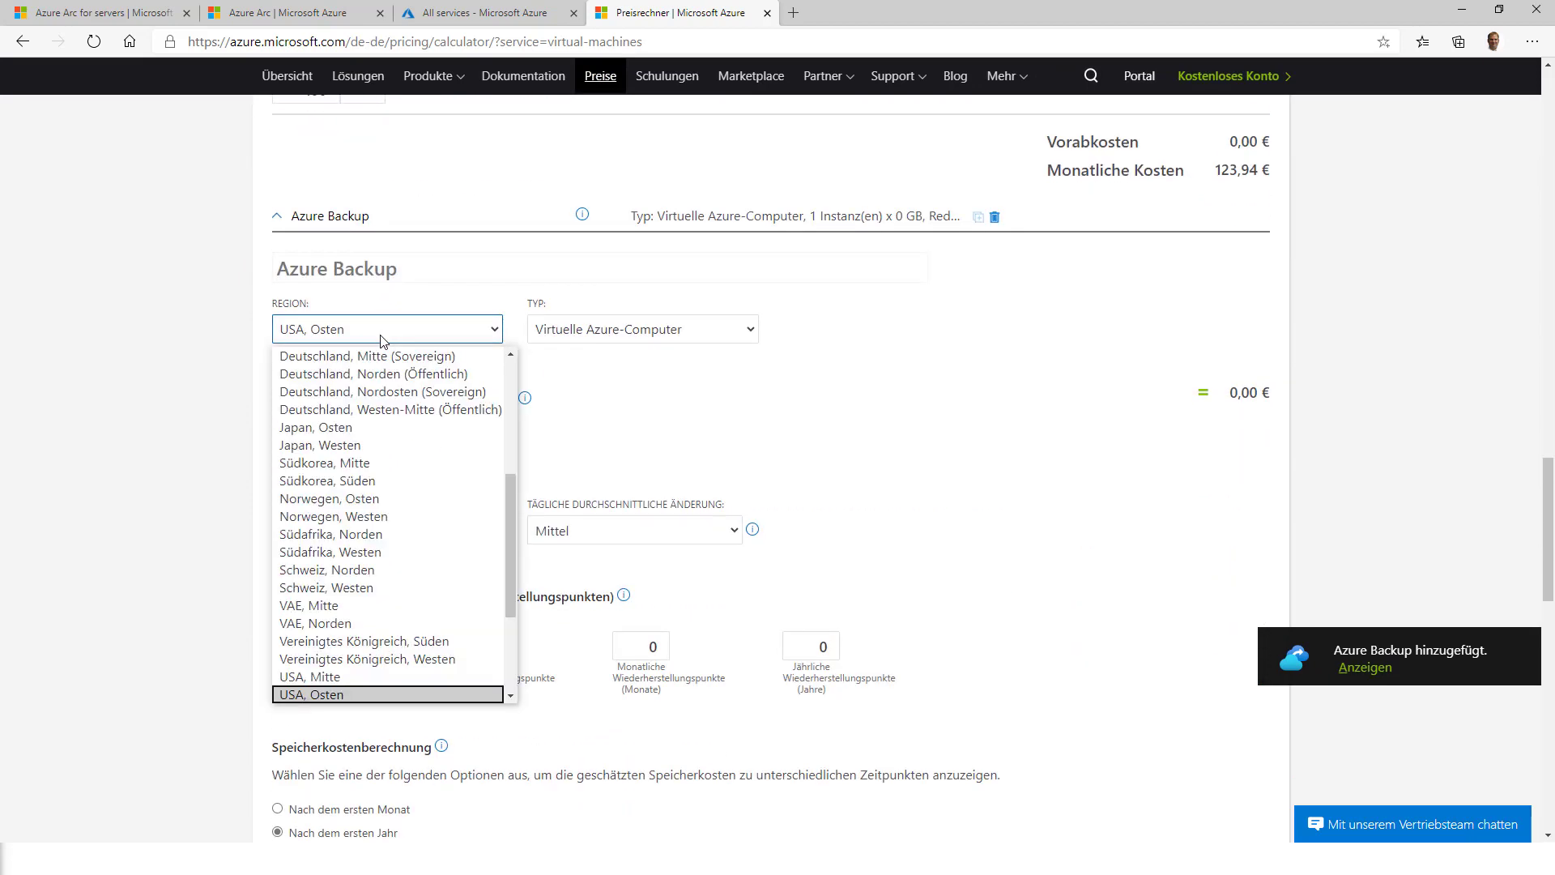
{"action": "left_click", "coordinate": [397, 409]}
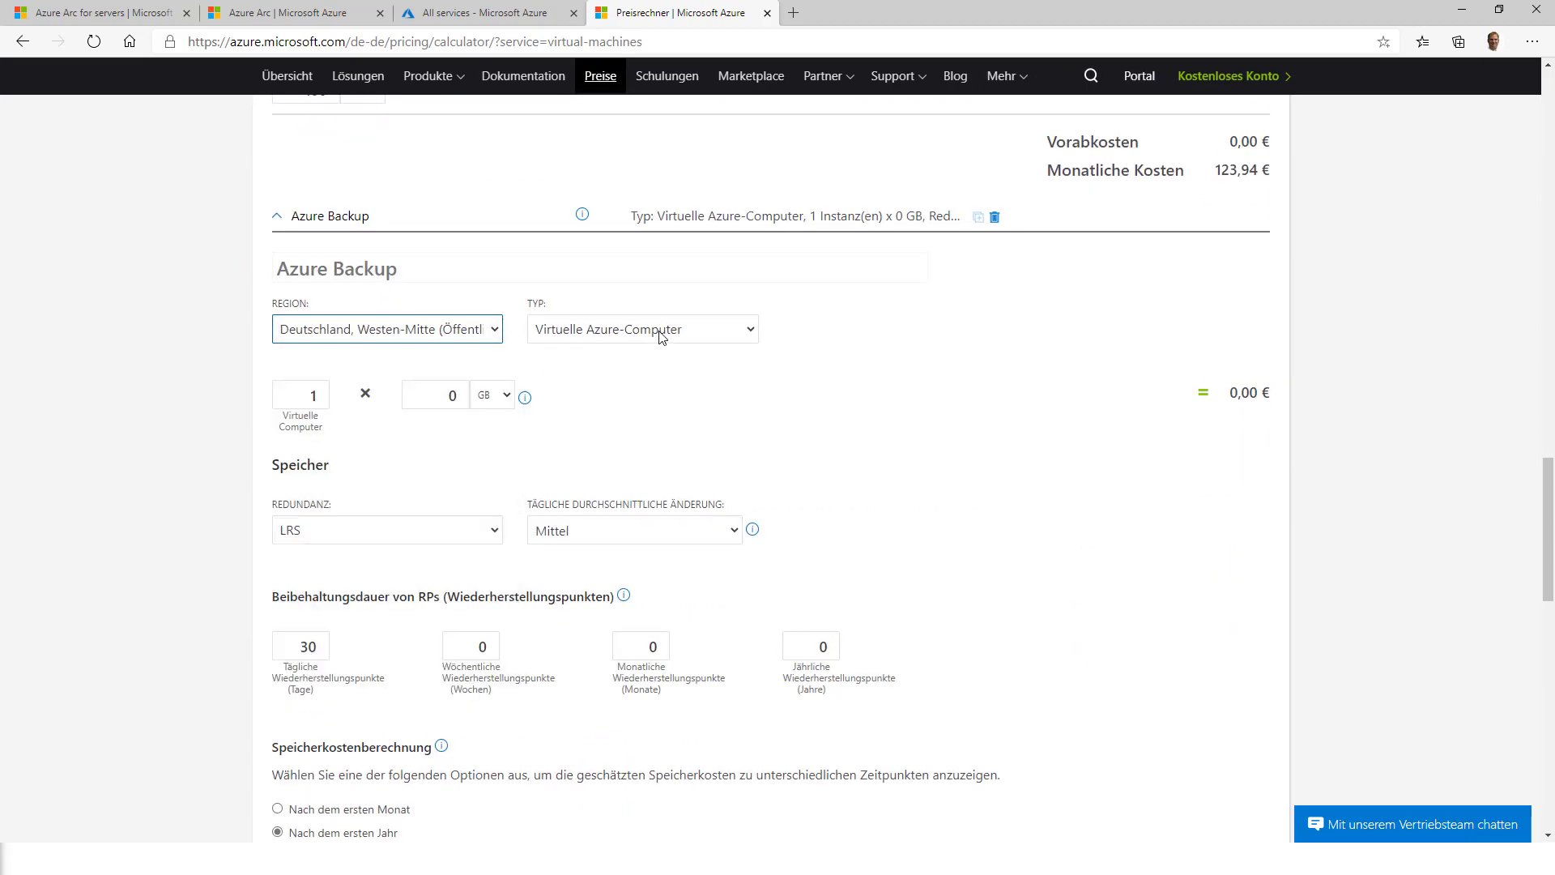
{"action": "double_click", "coordinate": [451, 395]}
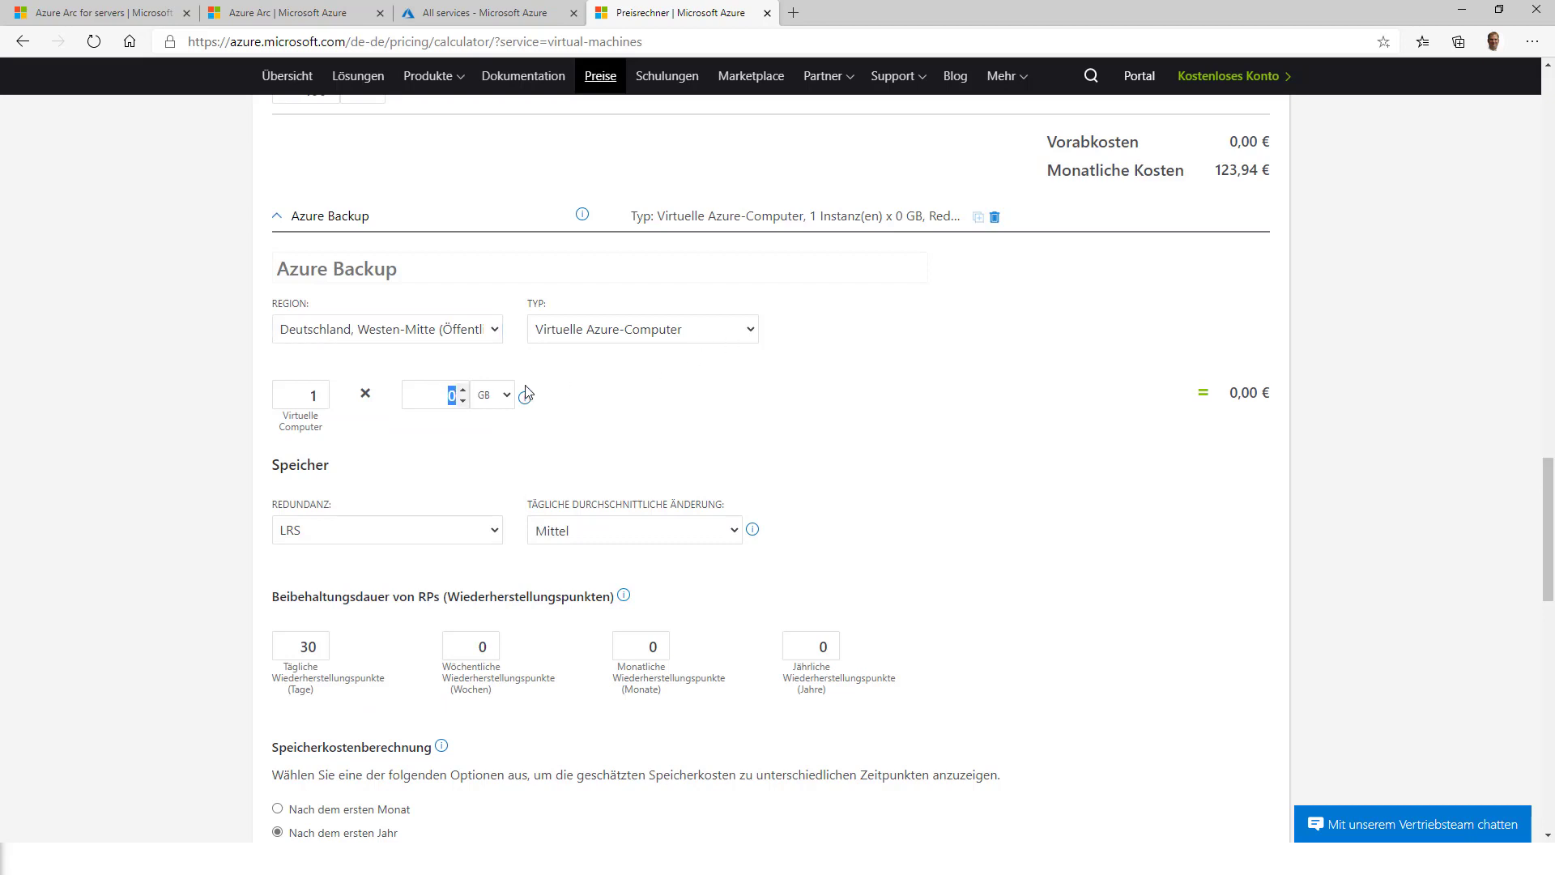
{"action": "type", "text": "100"}
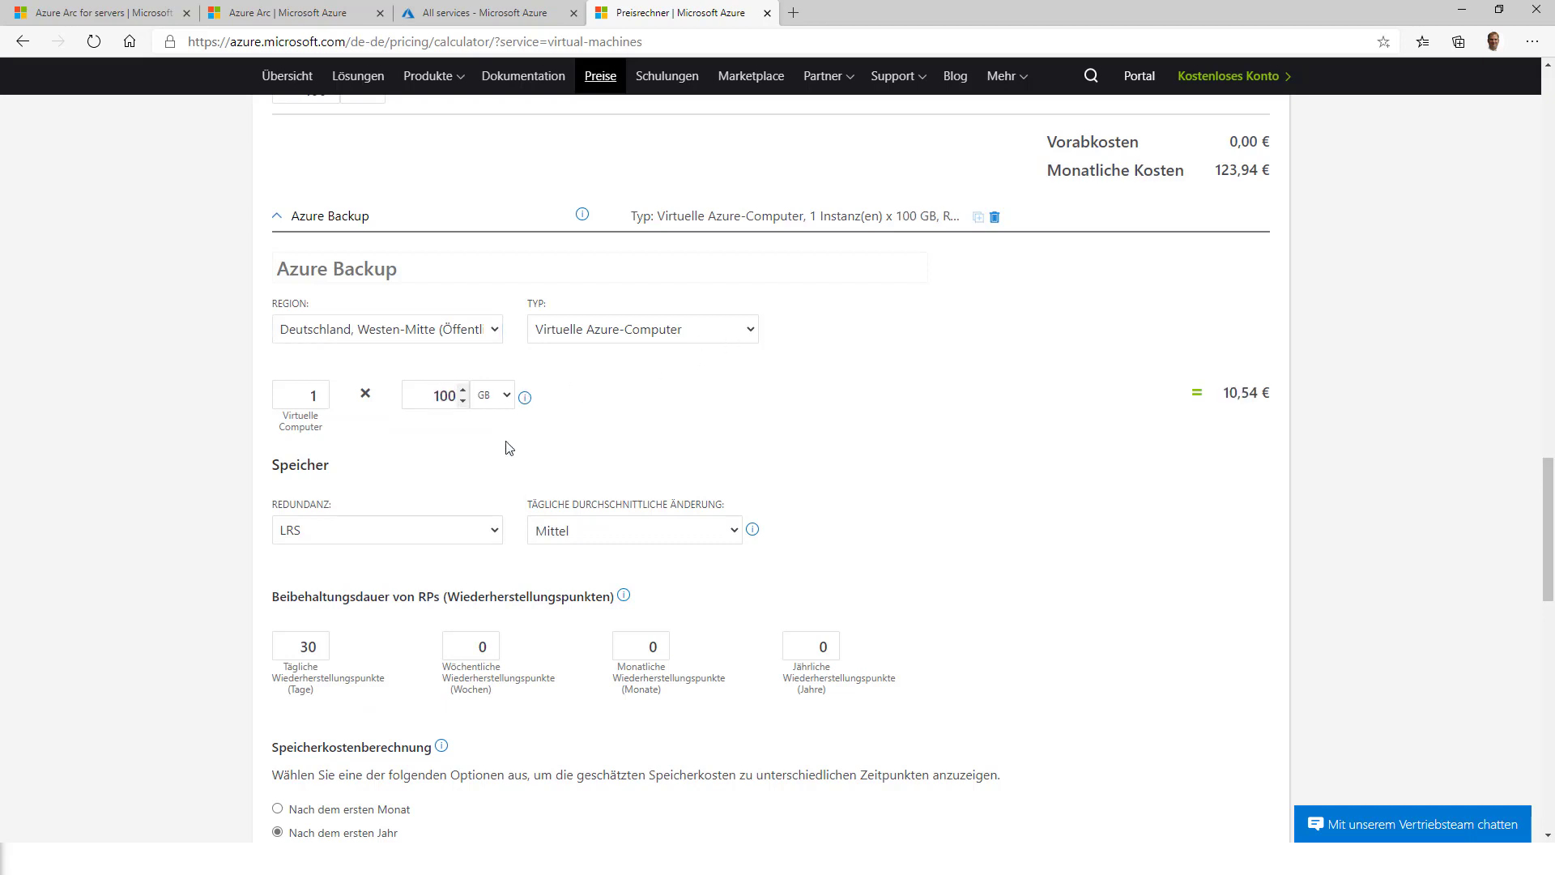
{"action": "left_click", "coordinate": [554, 569]}
{"action": "scroll", "coordinate": [886, 548], "scroll_direction": "down", "scroll_amount": 3}
{"action": "scroll", "coordinate": [1215, 543], "scroll_direction": "down", "scroll_amount": 1}
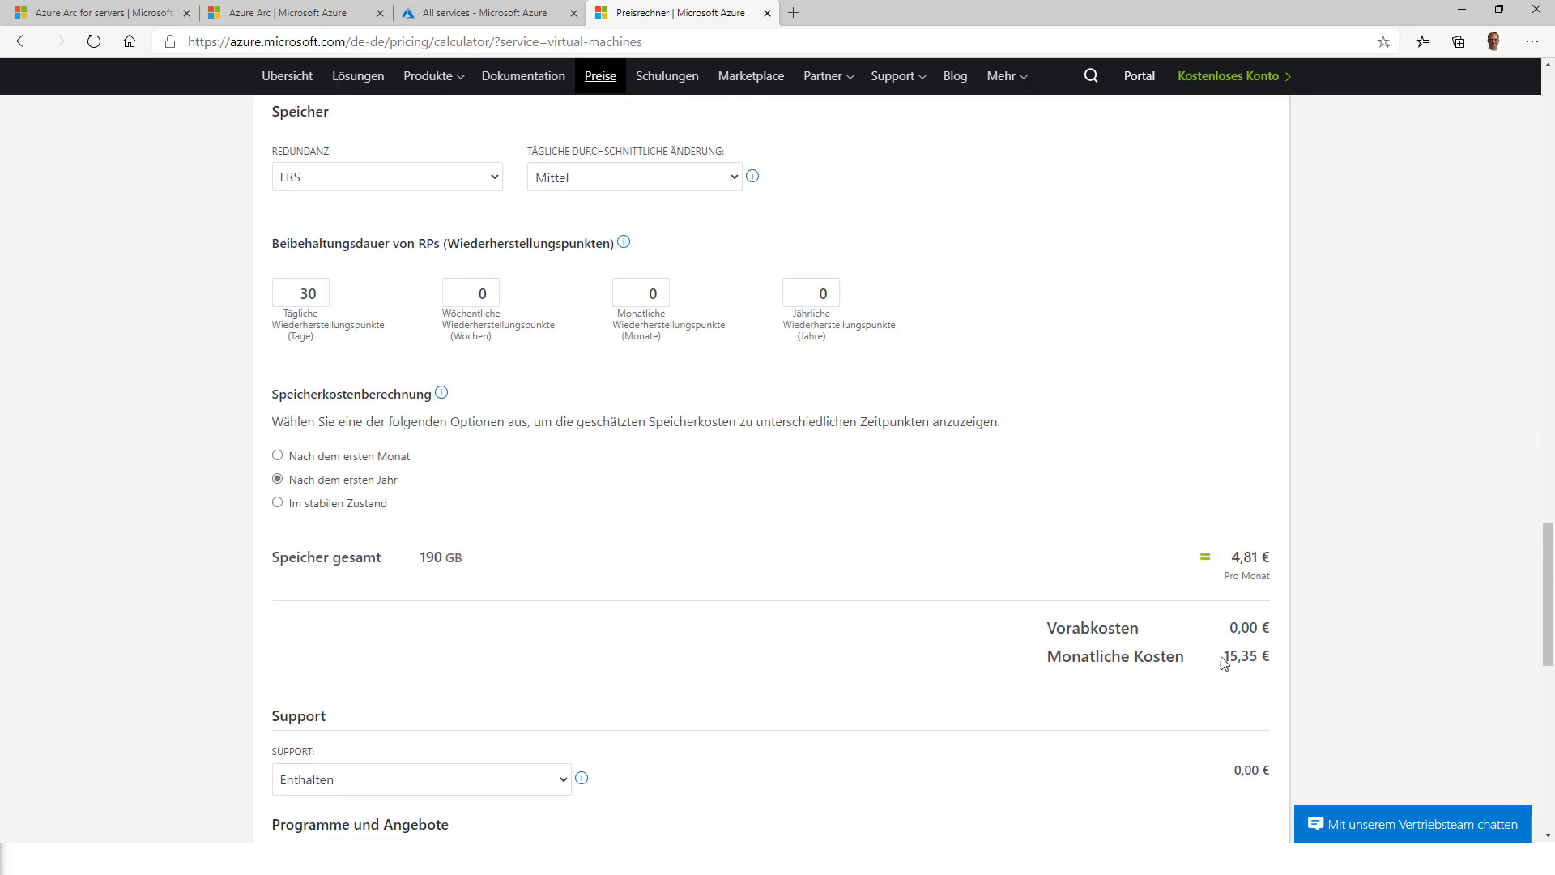
- Check Azure Backup's monthly cost and the estimate's total monthly cost, and look back over the Virtual Machines entry
{"action": "left_click_drag", "start_coordinate": [1221, 656], "coordinate": [1277, 660]}
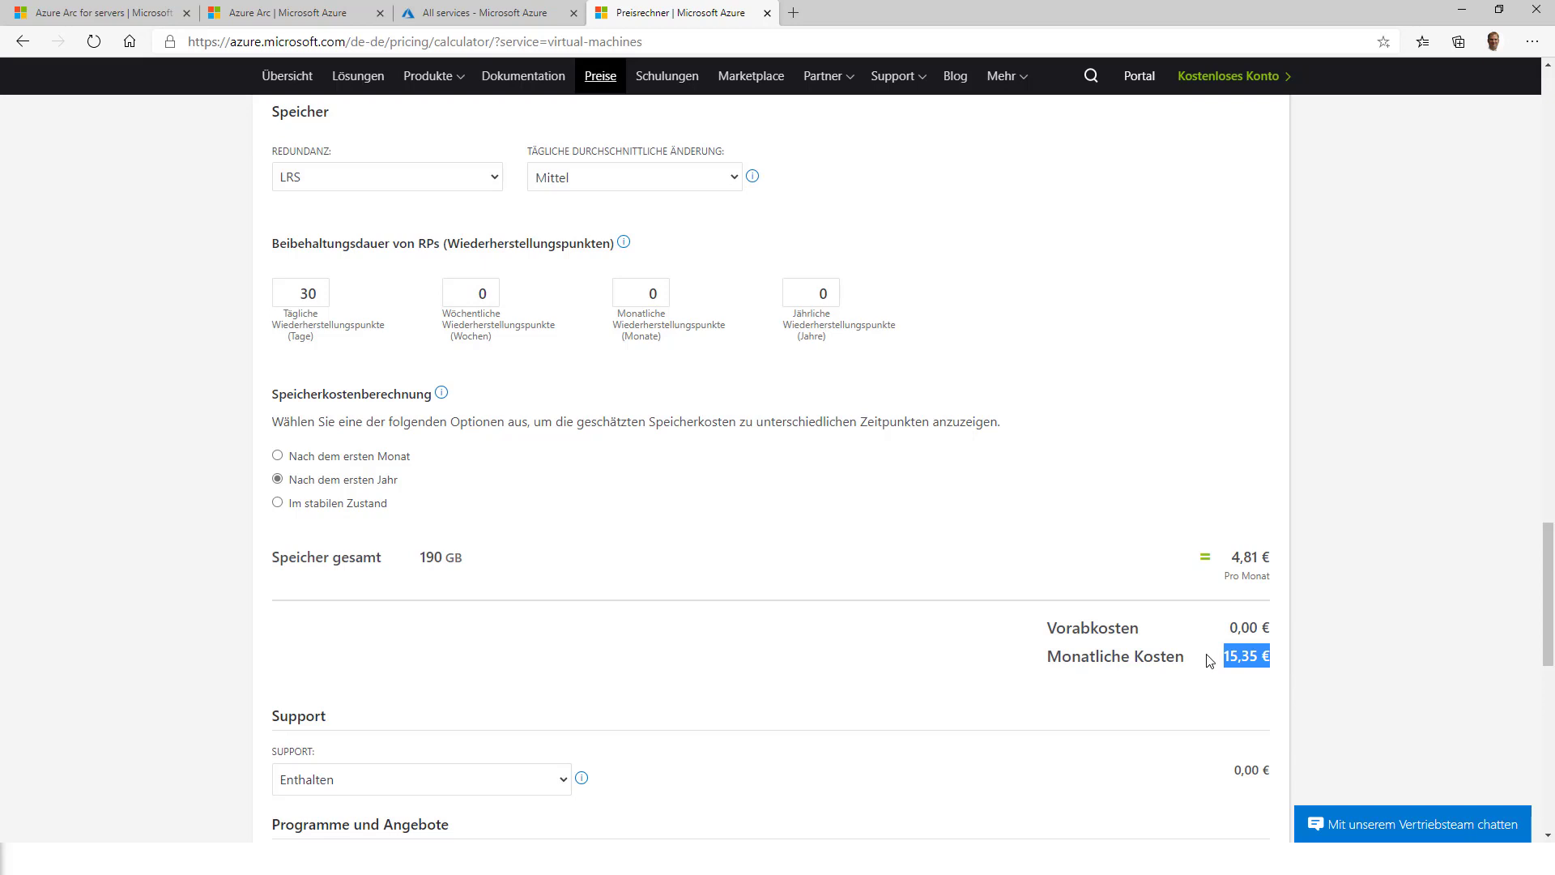
{"action": "scroll", "coordinate": [1203, 659], "scroll_direction": "down", "scroll_amount": 5}
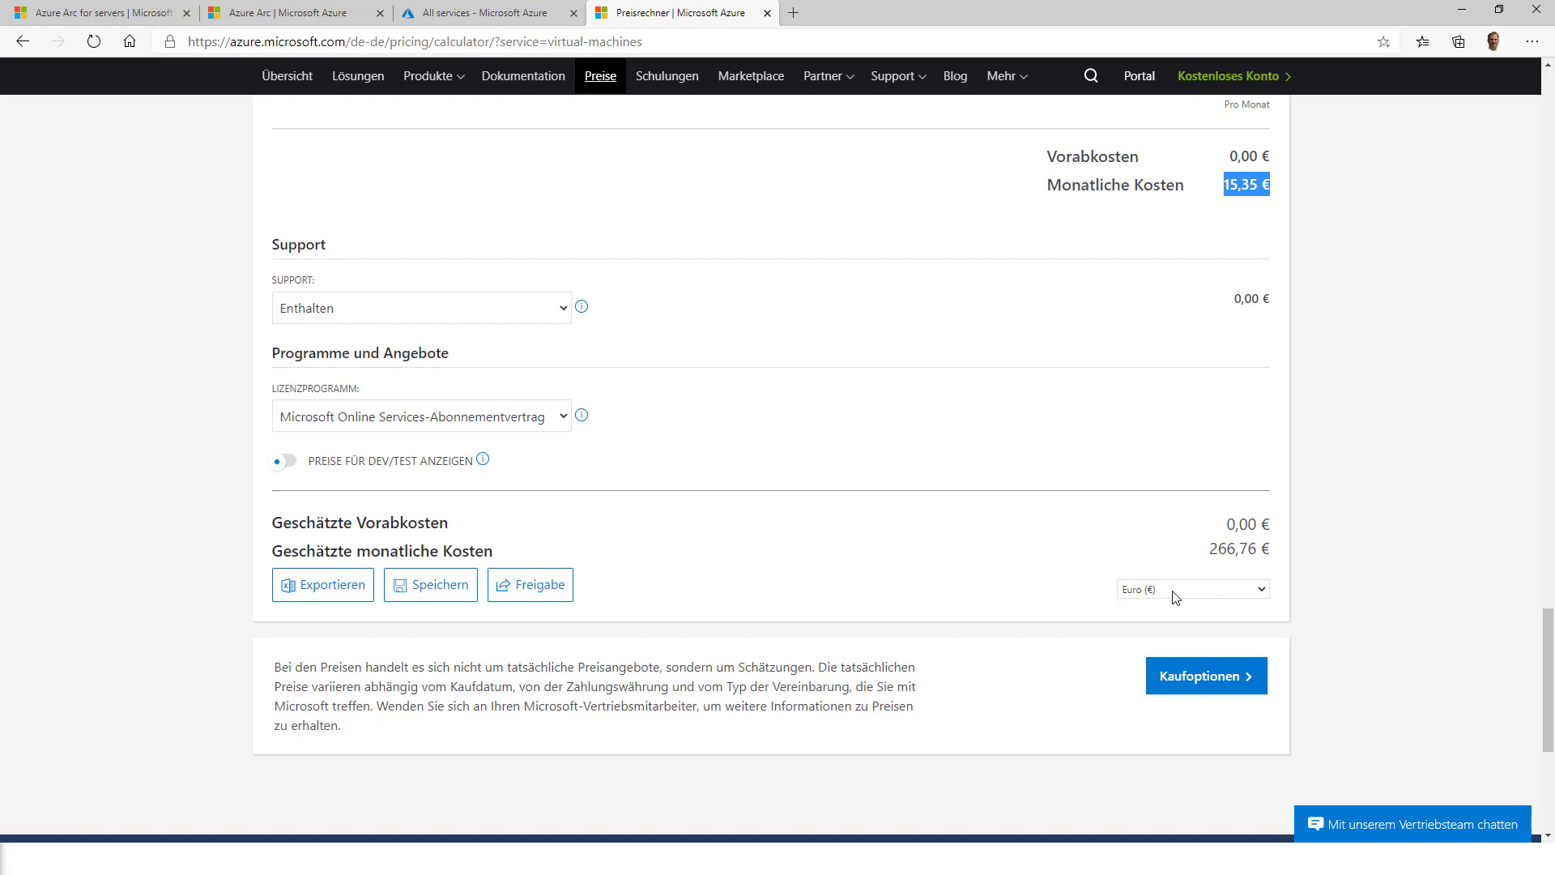
{"action": "scroll", "coordinate": [798, 531], "scroll_direction": "up", "scroll_amount": 5}
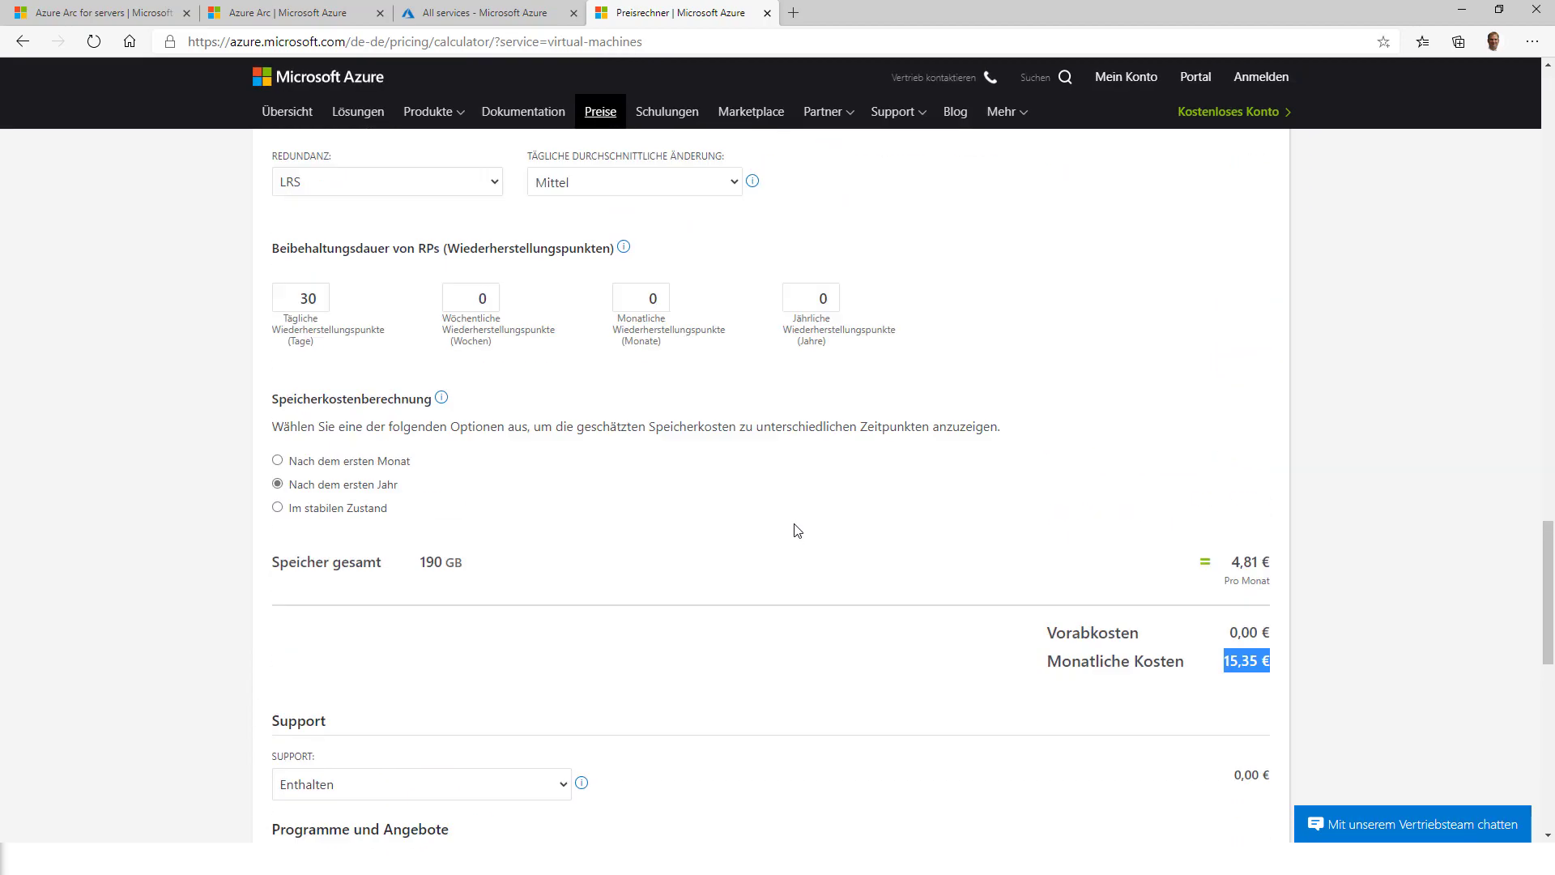
{"action": "scroll", "coordinate": [798, 530], "scroll_direction": "up", "scroll_amount": 15}
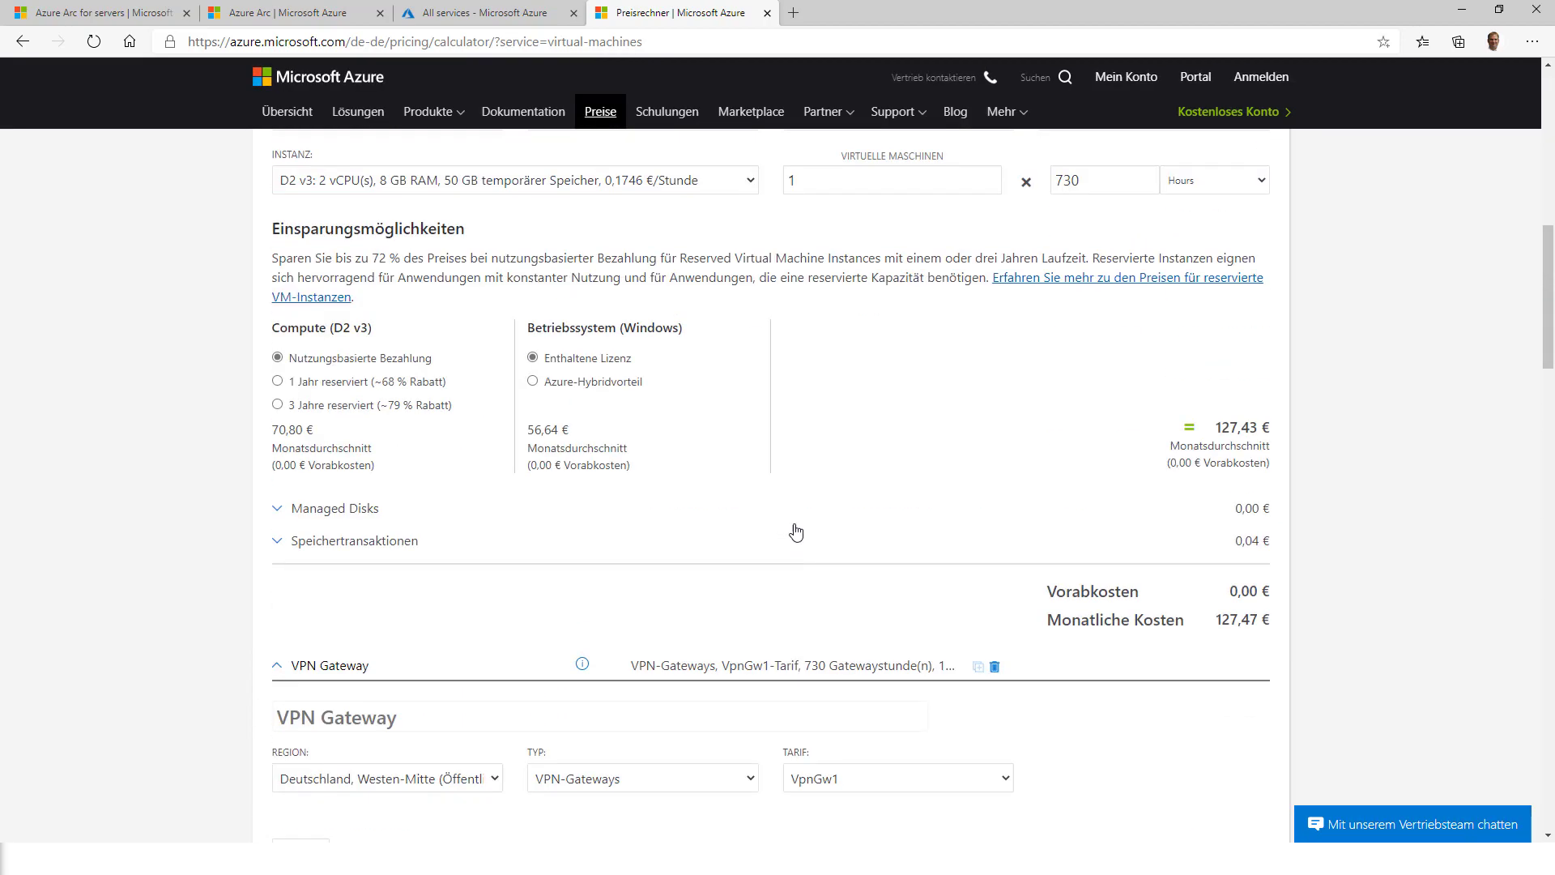
{"action": "scroll", "coordinate": [796, 532], "scroll_direction": "up", "scroll_amount": 9}
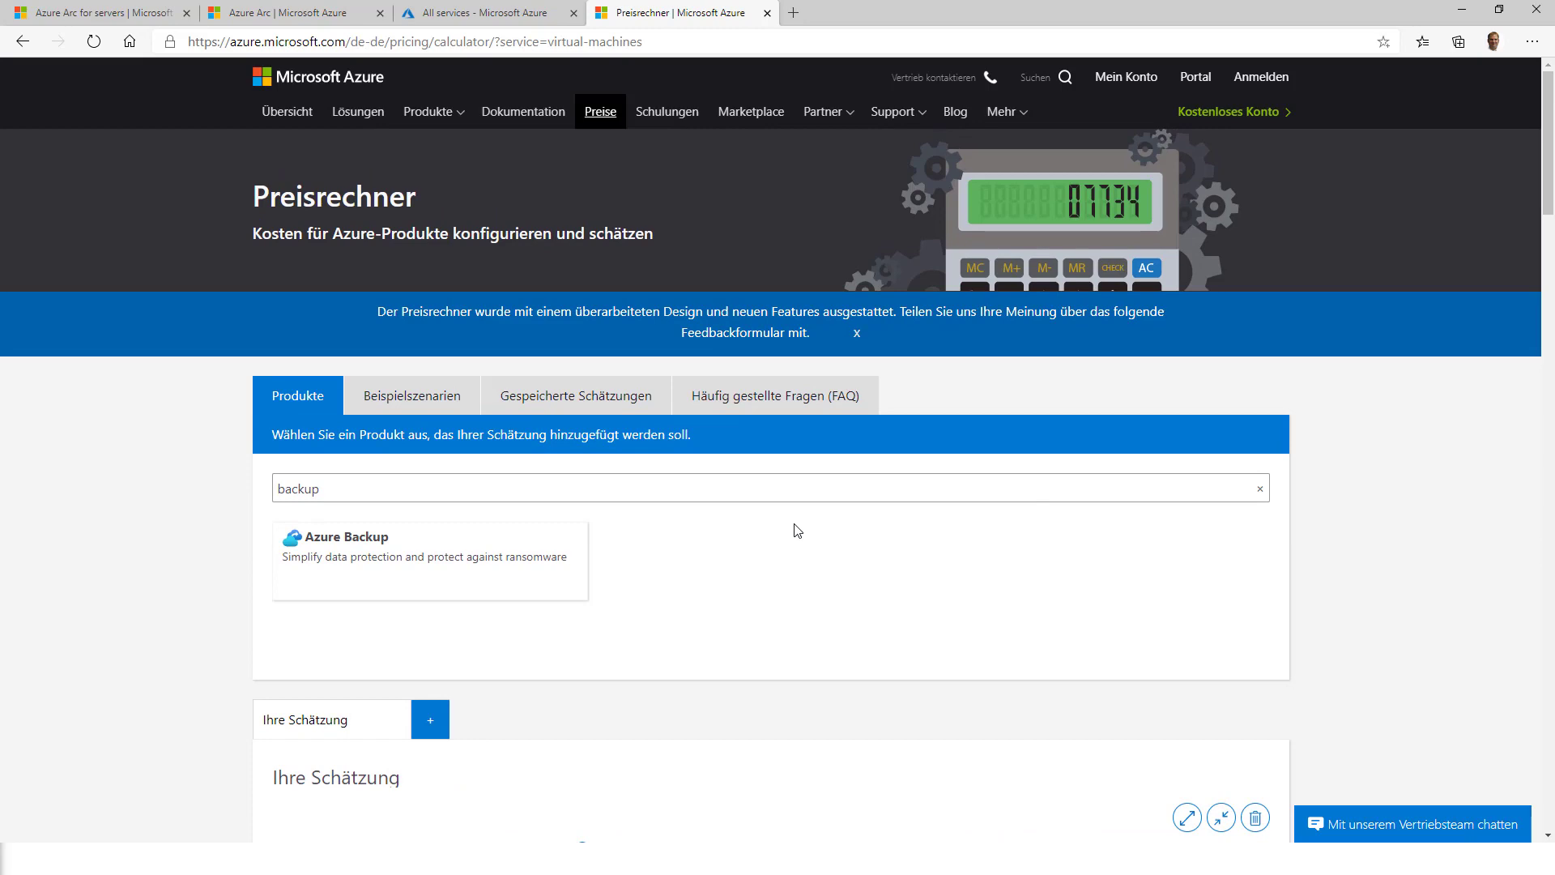
{"action": "scroll", "coordinate": [798, 530], "scroll_direction": "down", "scroll_amount": 8}
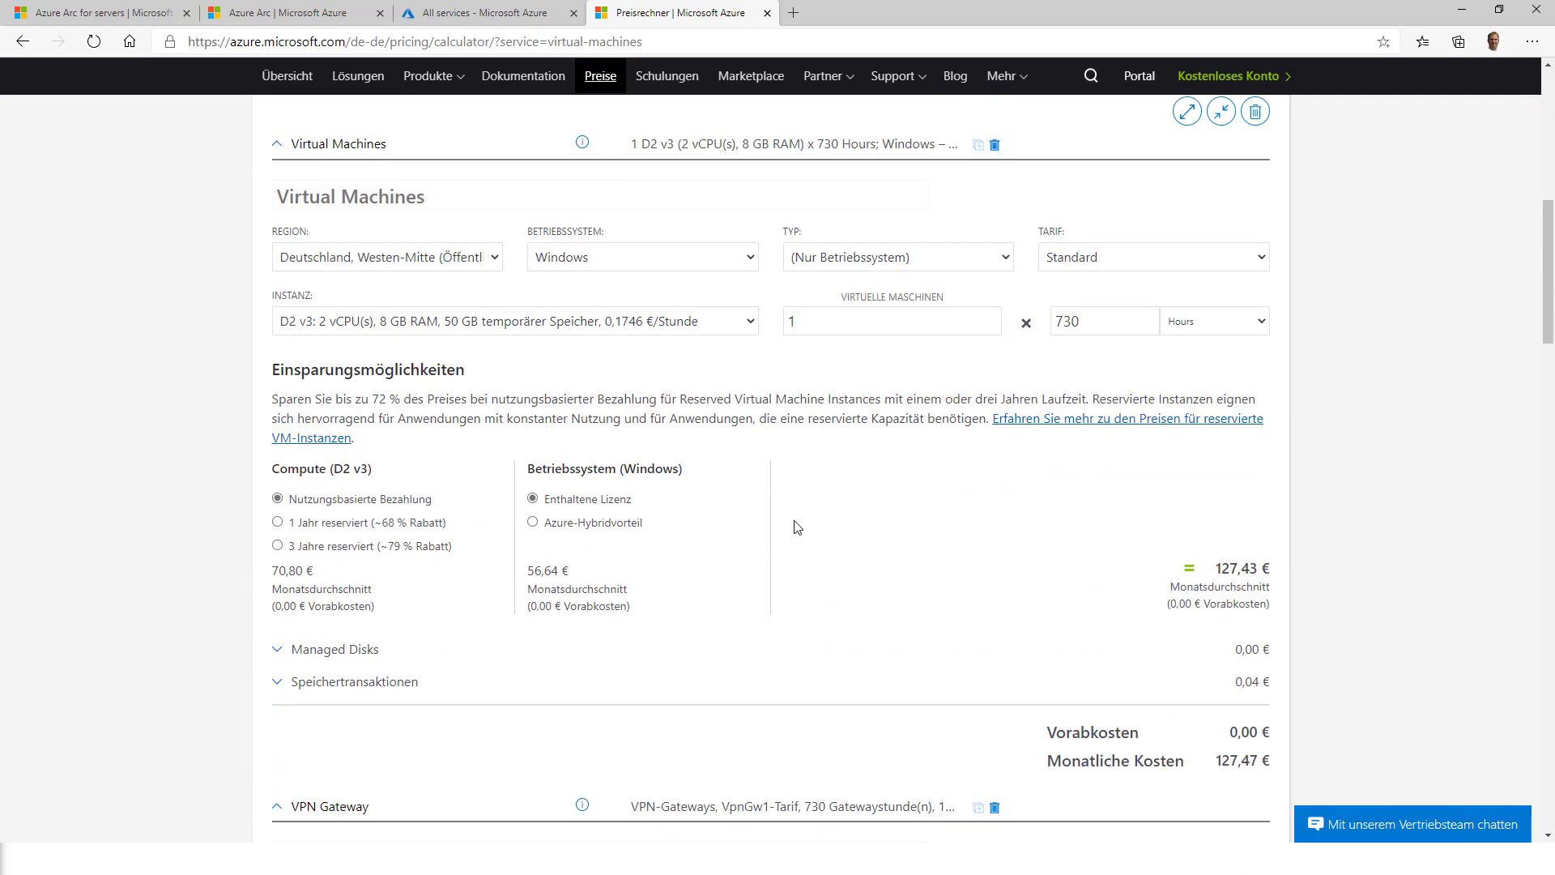